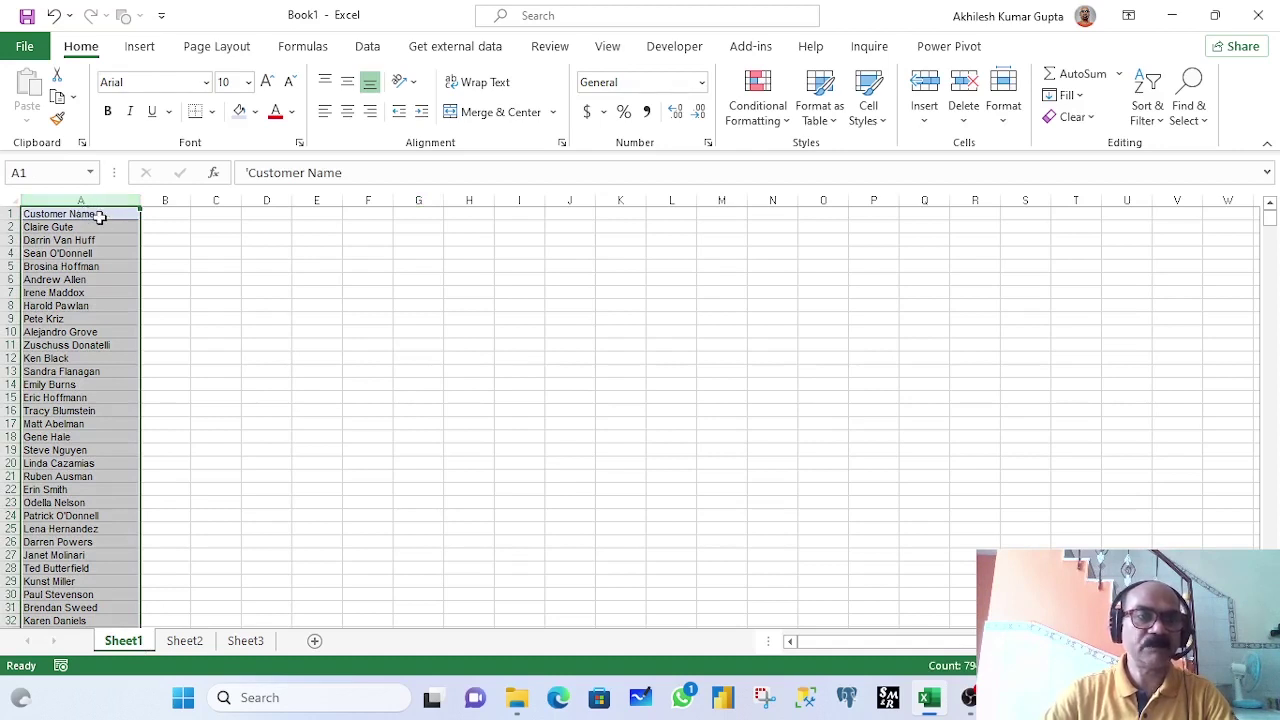
Review Sheet2's Consumer, Corporate and Home Office segment columns
{"action": "left_click", "coordinate": [100, 216]}
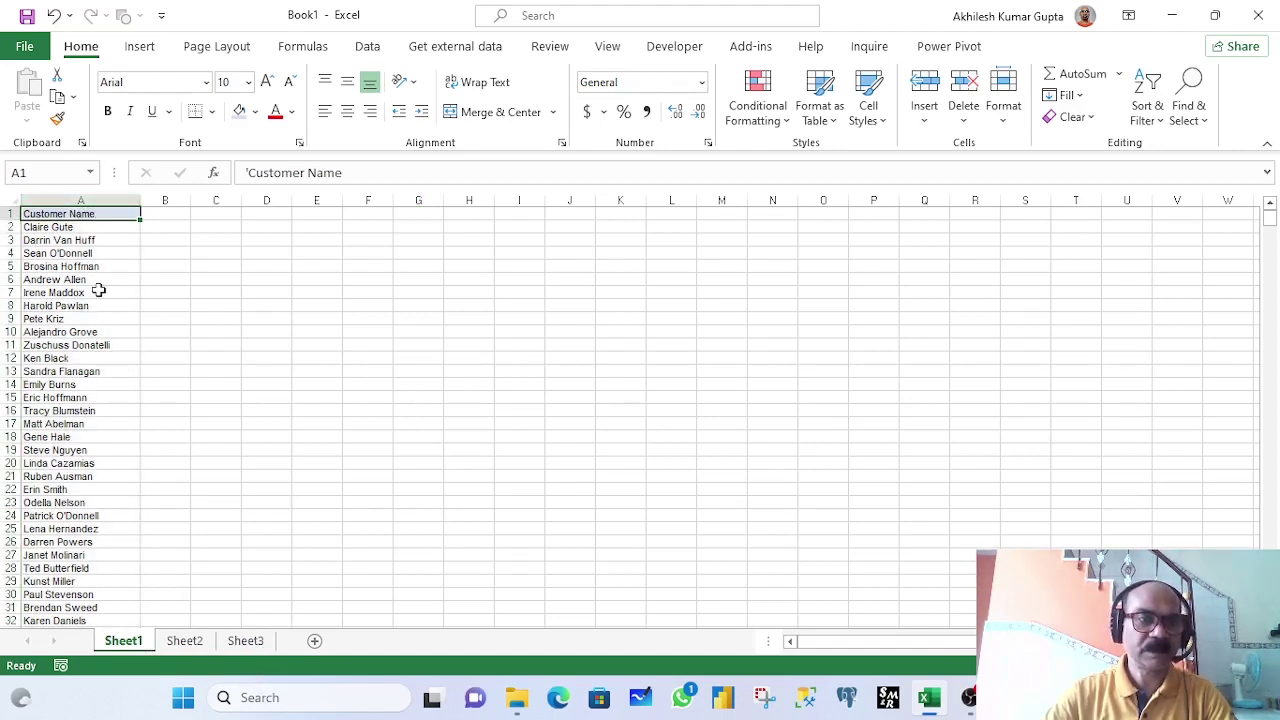
{"action": "left_click", "coordinate": [184, 641]}
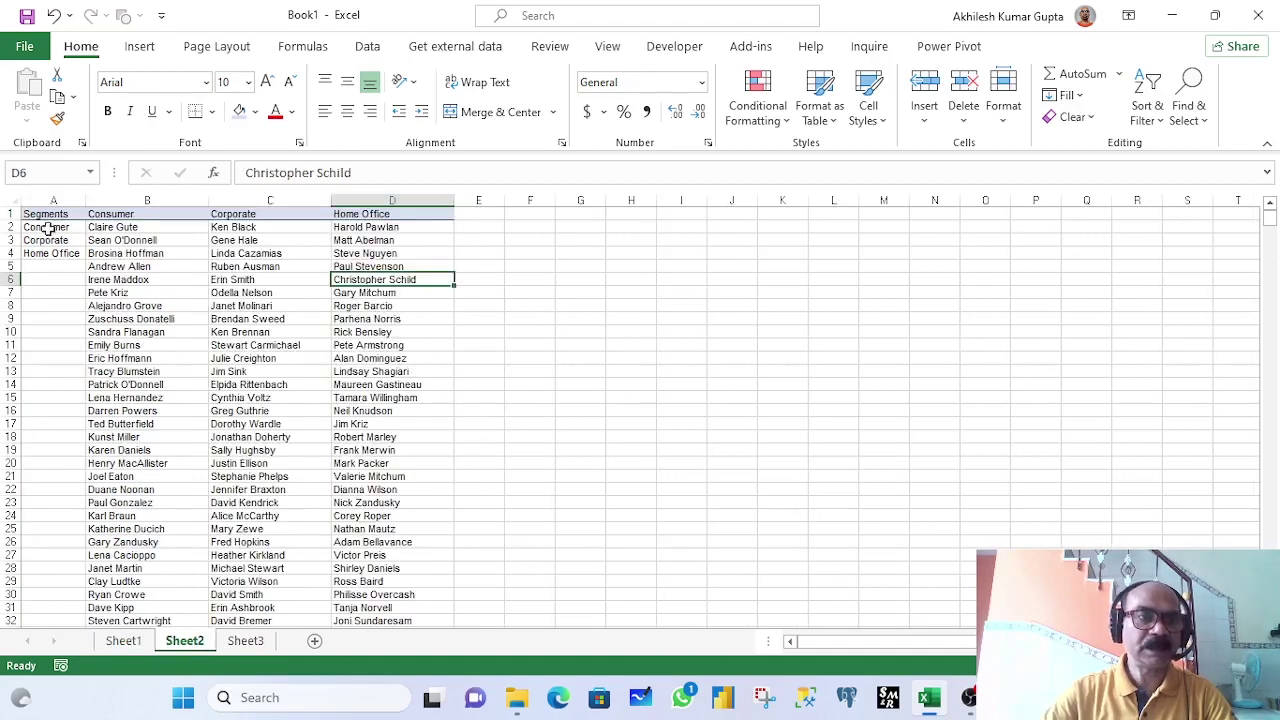
{"action": "left_click_drag", "start_coordinate": [52, 200], "coordinate": [418, 204]}
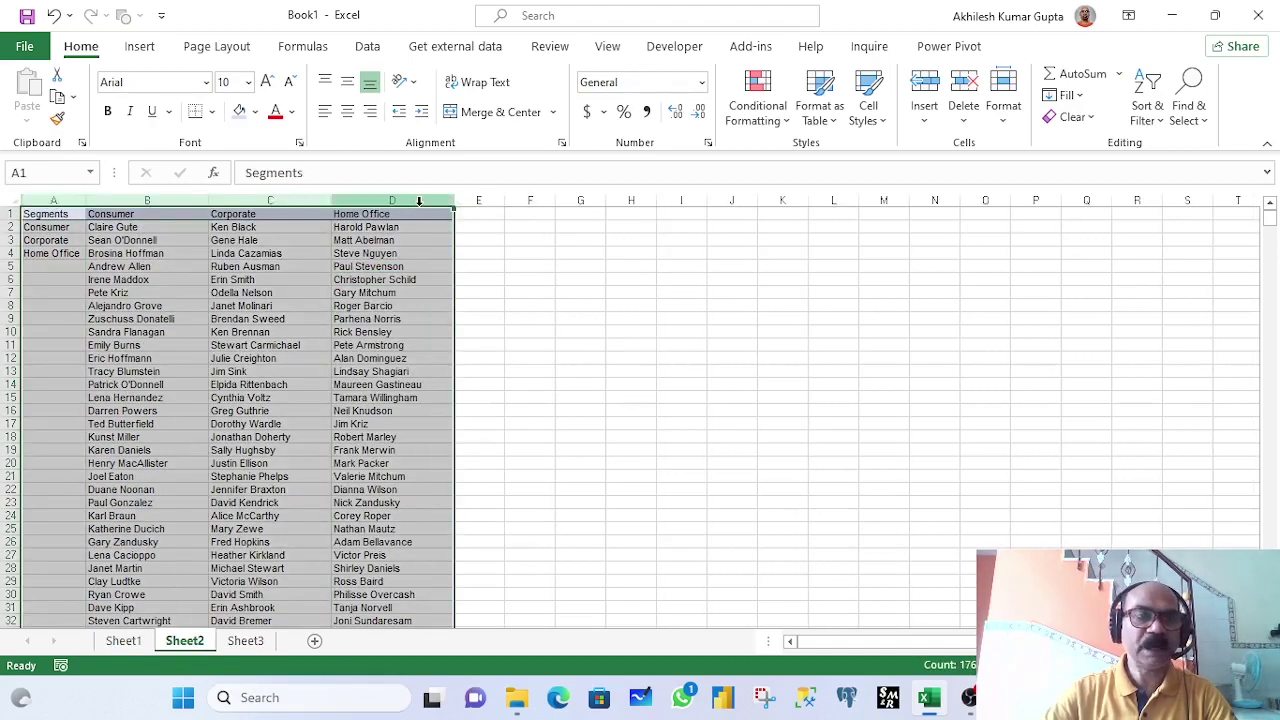
{"action": "left_click", "coordinate": [48, 214]}
{"action": "left_click", "coordinate": [118, 215]}
{"action": "left_click", "coordinate": [250, 214]}
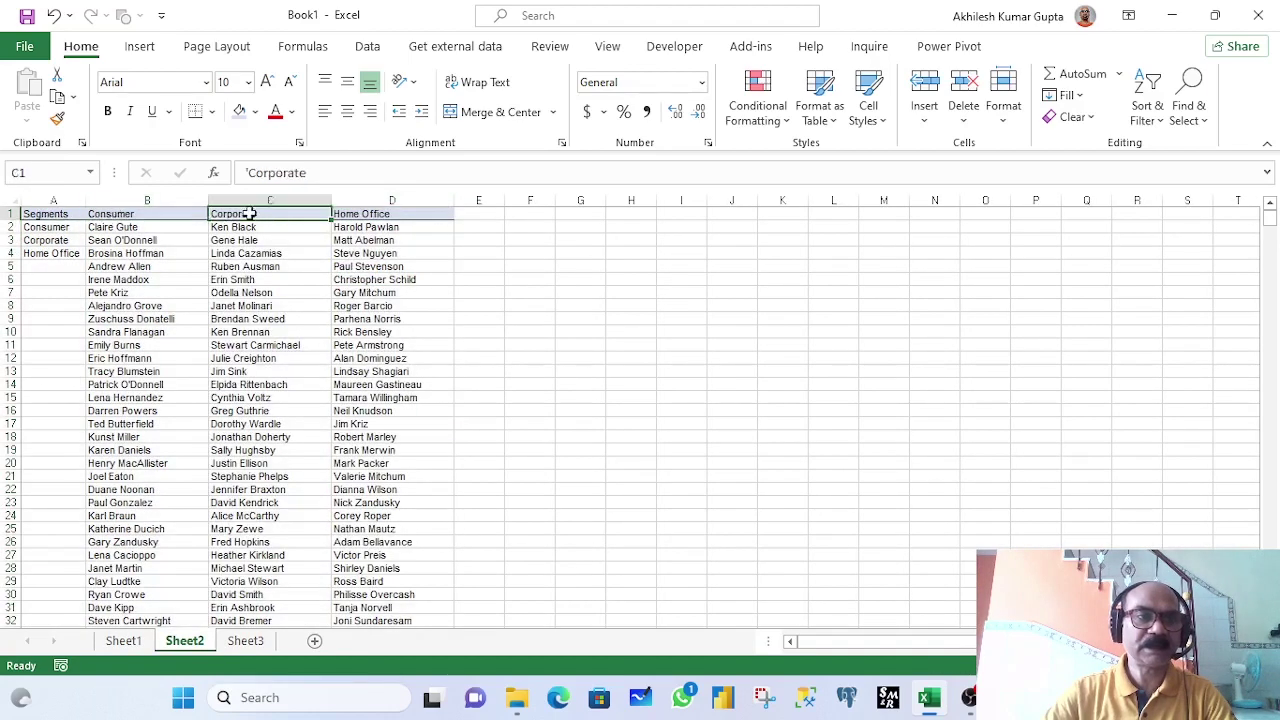
{"action": "left_click", "coordinate": [370, 214]}
{"action": "left_click_drag", "start_coordinate": [24, 201], "coordinate": [380, 201]}
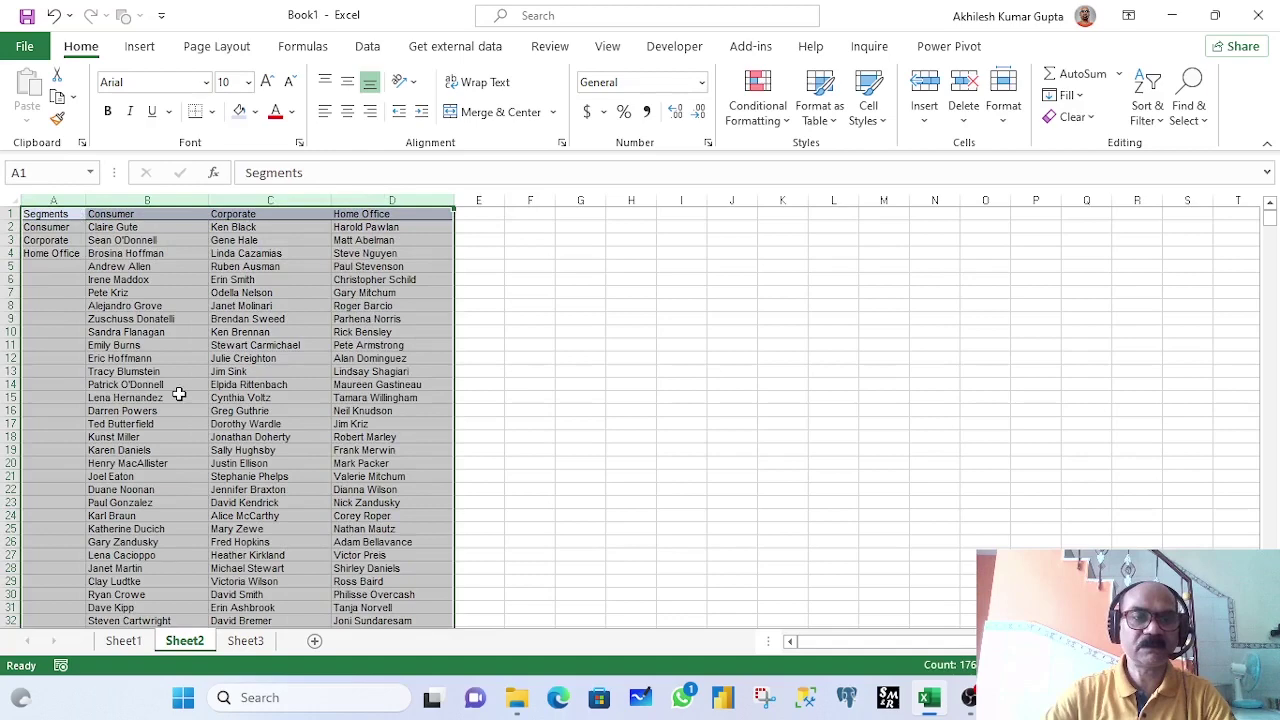
{"action": "left_click", "coordinate": [287, 399]}
Look over Sheet3's State column, then inspect Sheet1's Customer Name list
{"action": "left_click", "coordinate": [248, 644]}
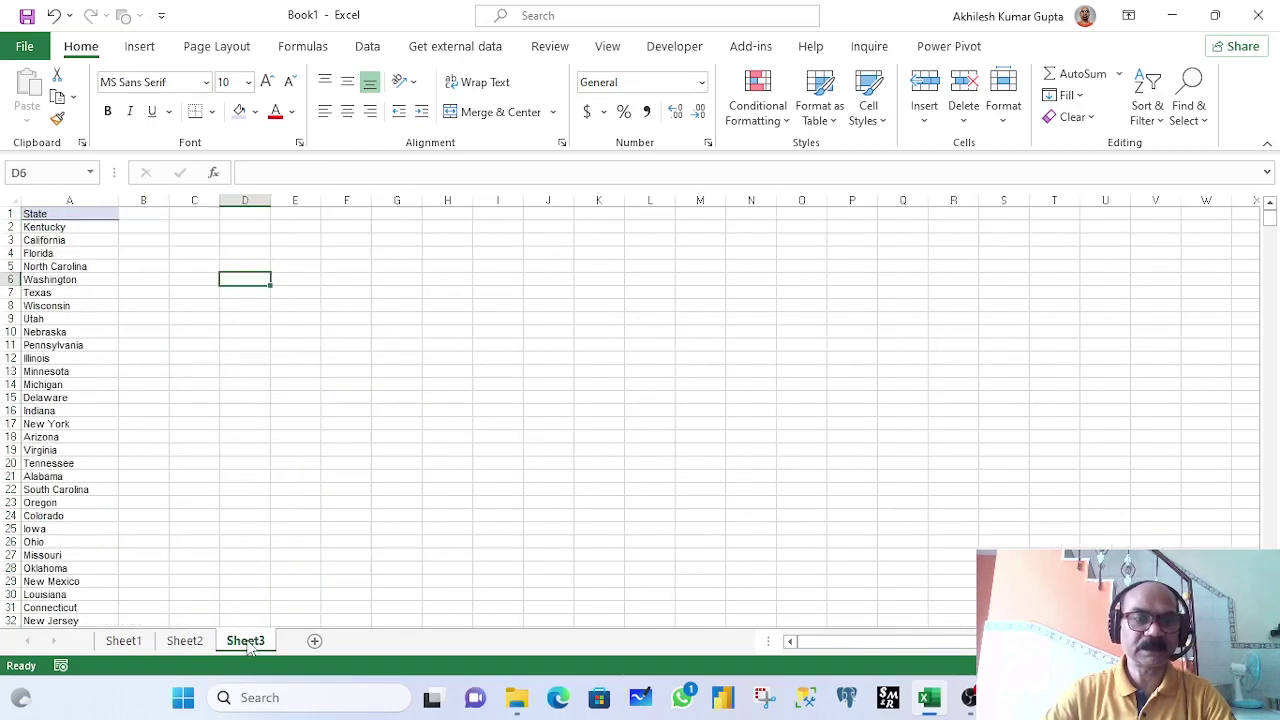
{"action": "left_click", "coordinate": [70, 201]}
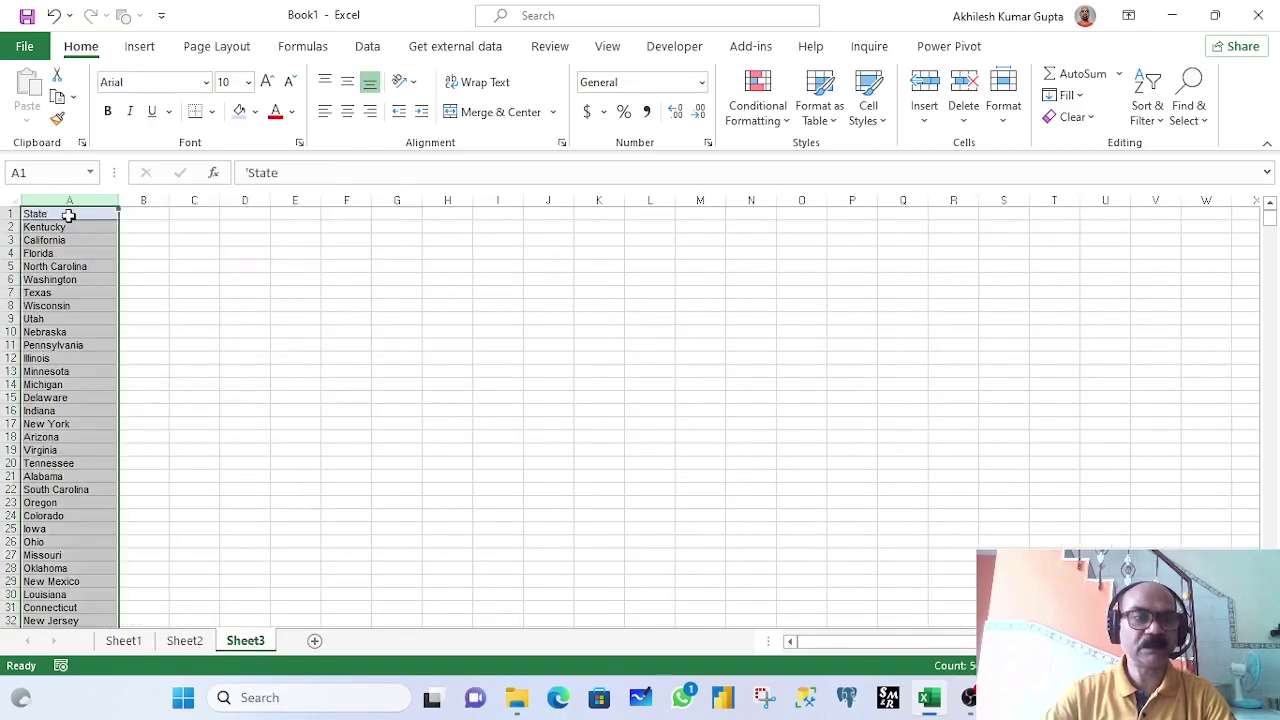
{"action": "left_click", "coordinate": [66, 213]}
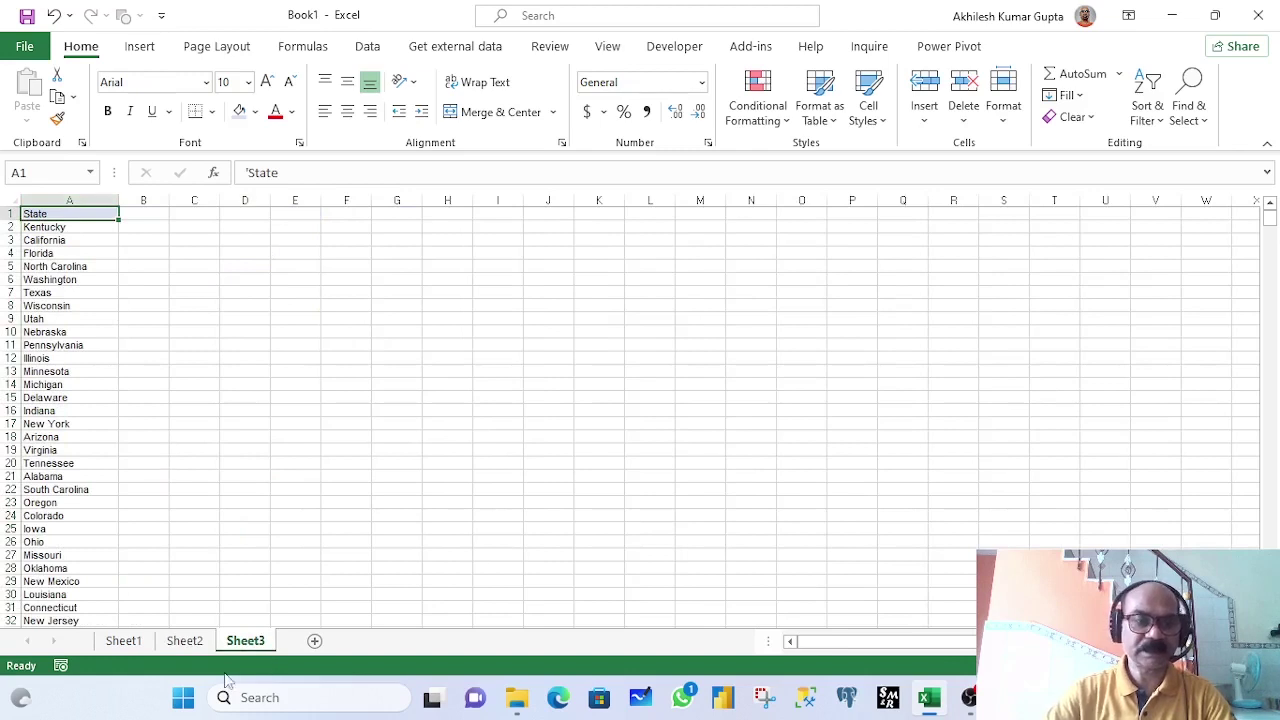
{"action": "left_click", "coordinate": [128, 642]}
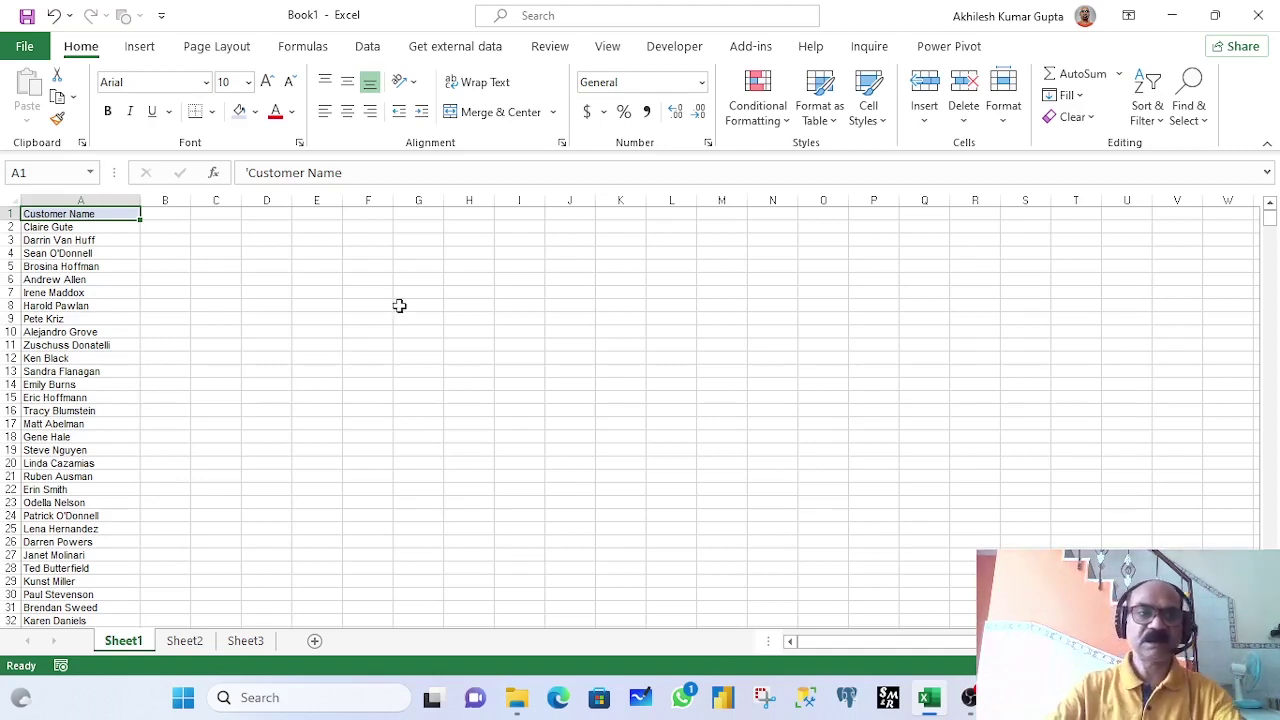
{"action": "left_click", "coordinate": [224, 217]}
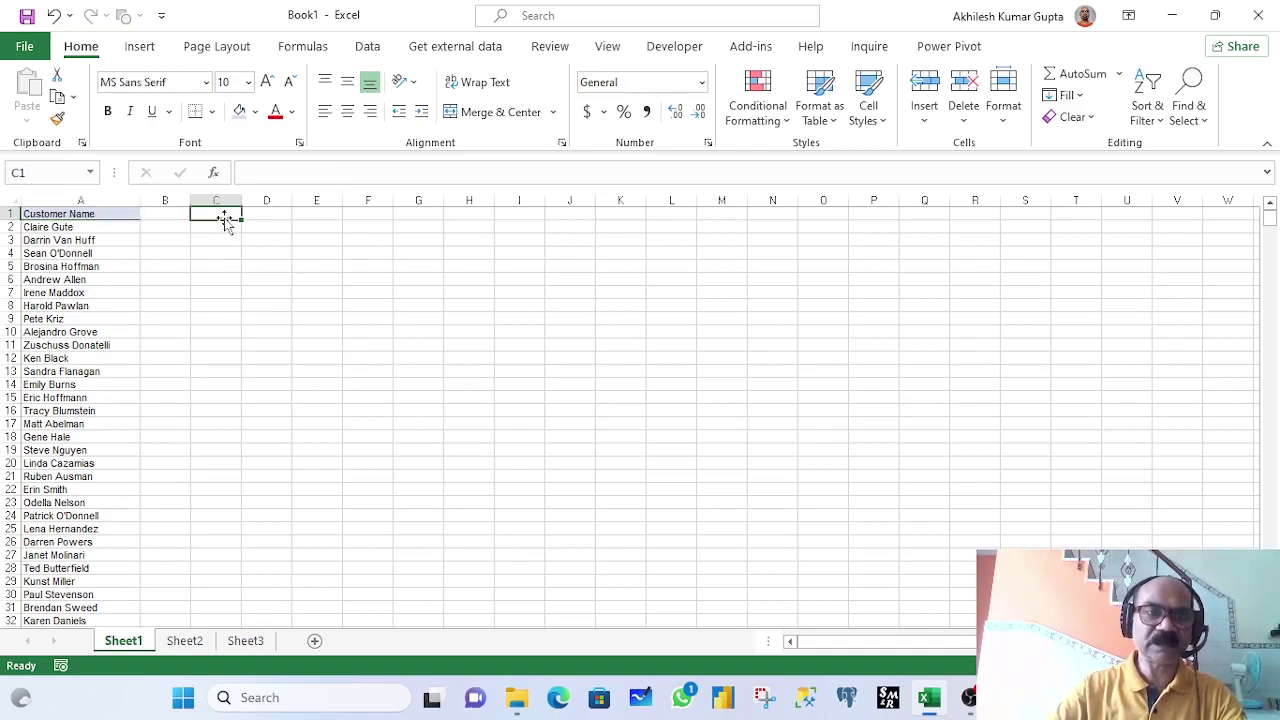
{"action": "left_click", "coordinate": [95, 198]}
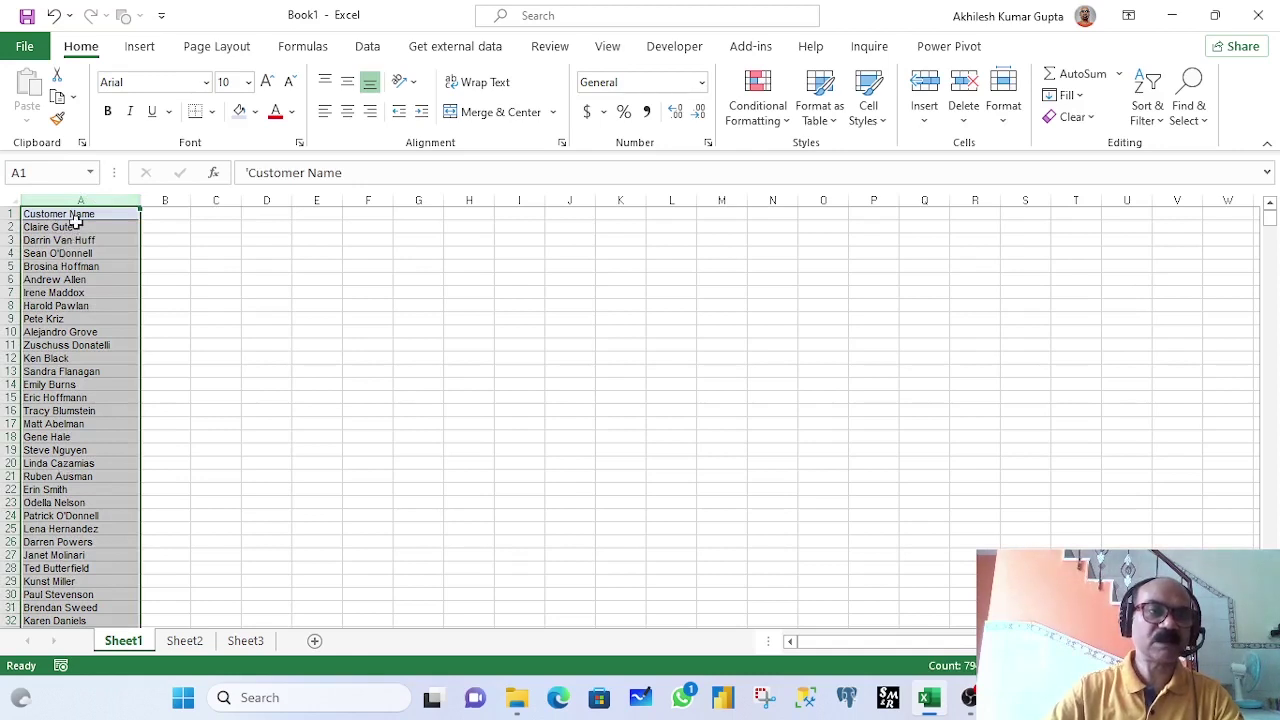
{"action": "left_click", "coordinate": [76, 228]}
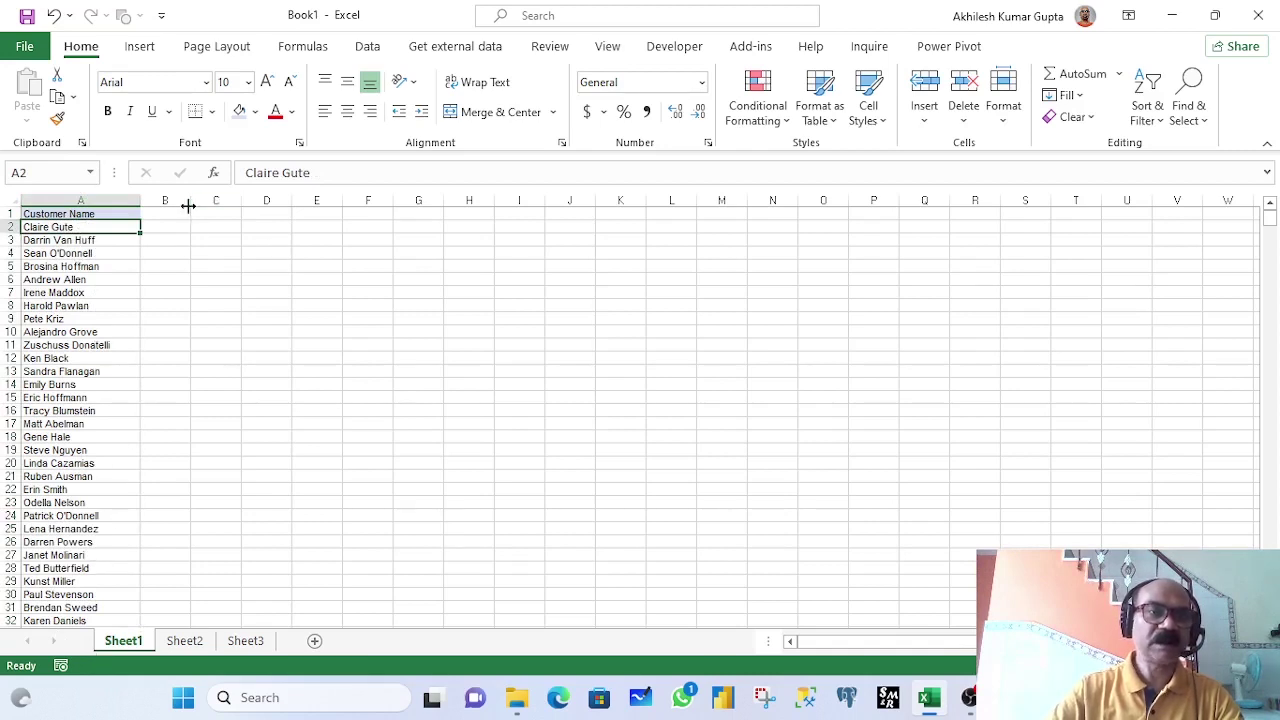
Widen column B on Sheet1 and give cell B1 a blue fill
{"action": "left_click_drag", "start_coordinate": [195, 205], "coordinate": [261, 205]}
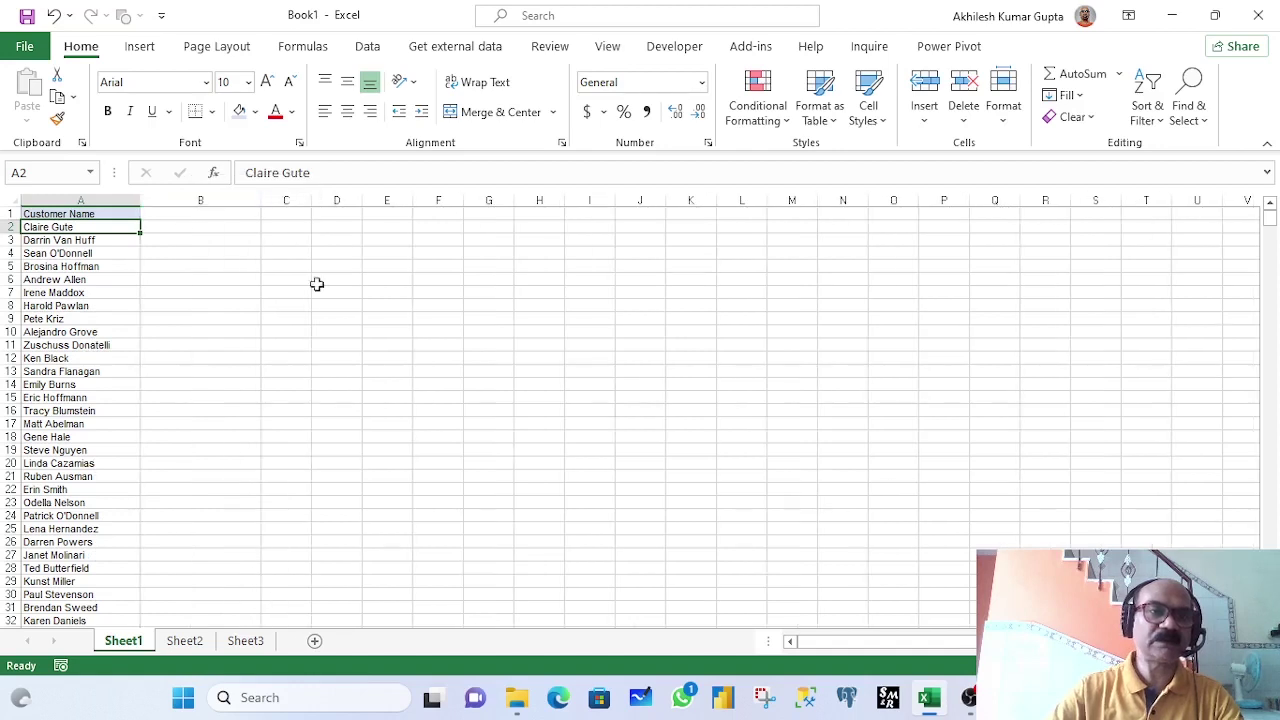
{"action": "left_click", "coordinate": [229, 214]}
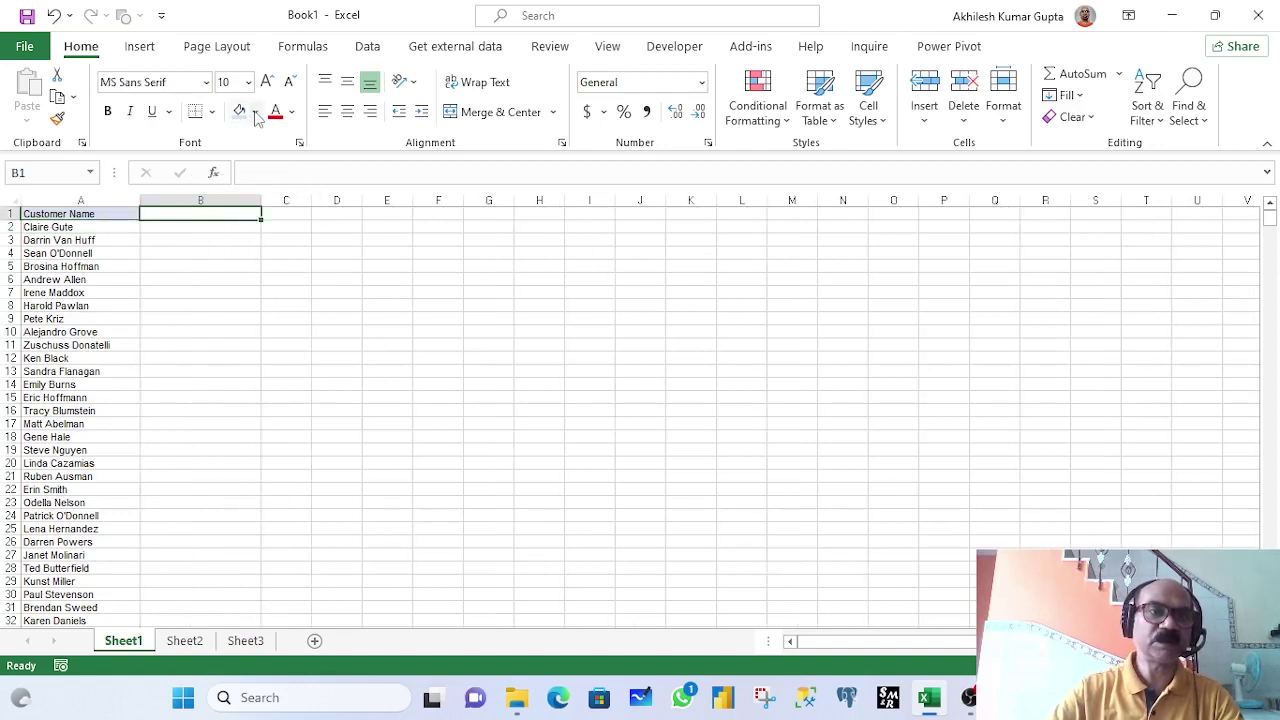
{"action": "left_click", "coordinate": [255, 111]}
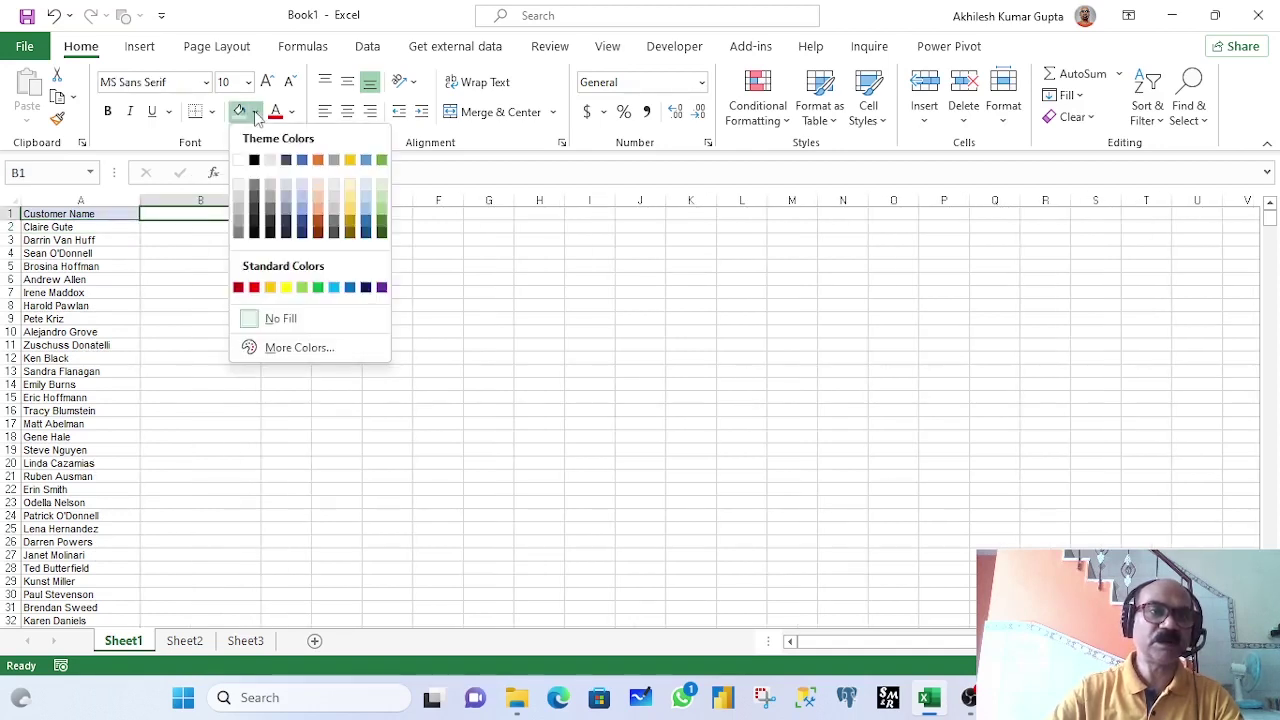
{"action": "left_click", "coordinate": [302, 218]}
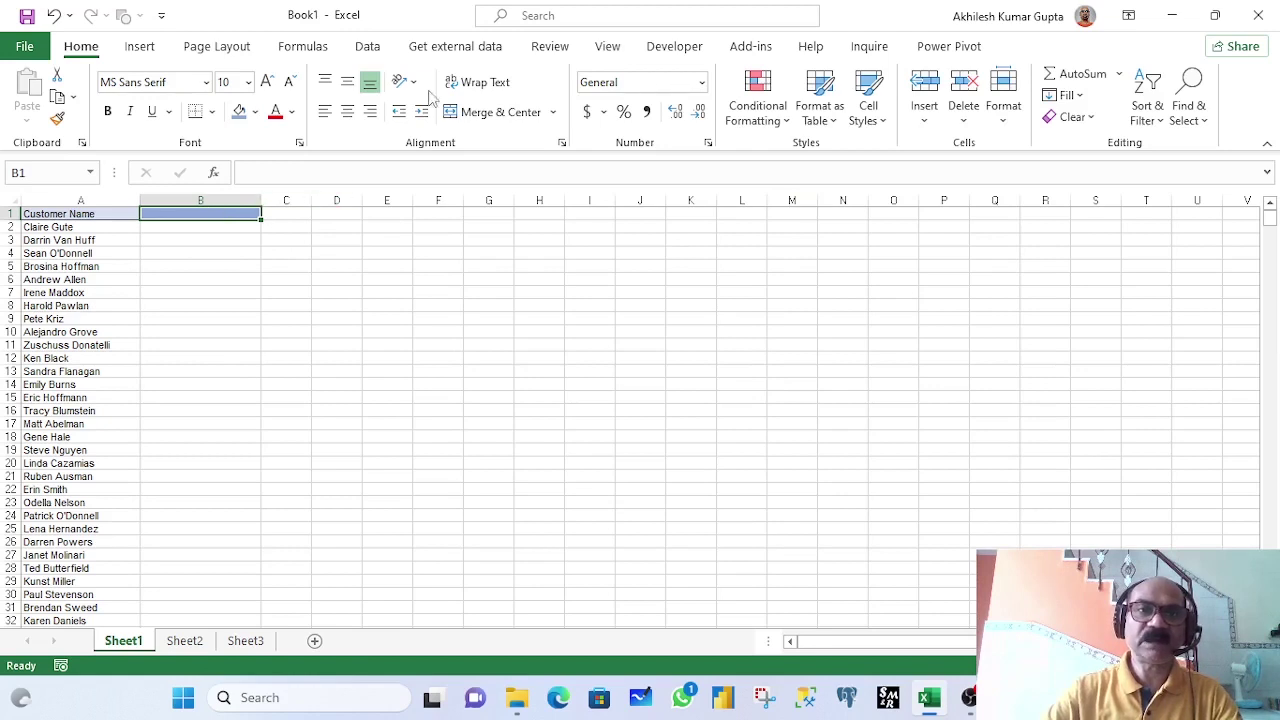
{"action": "left_click", "coordinate": [367, 46]}
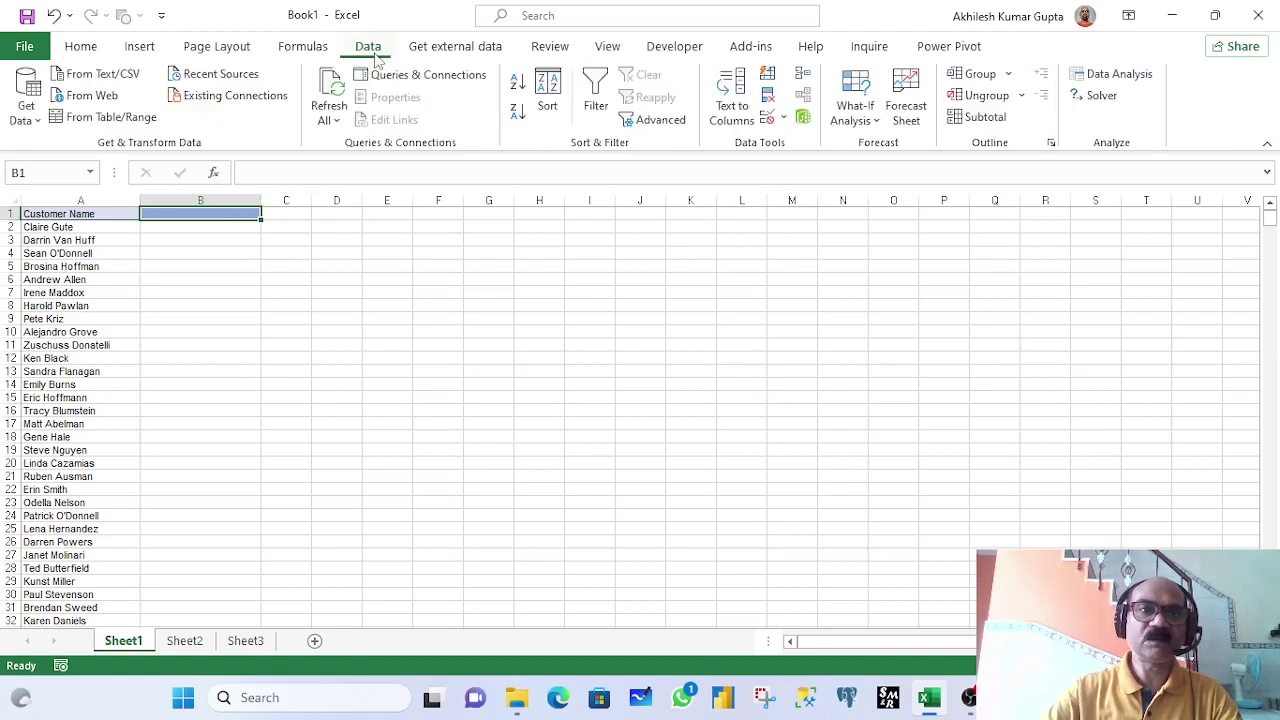
Give B1 a List validation with source =$A$2:$A$794
{"action": "left_click", "coordinate": [784, 118]}
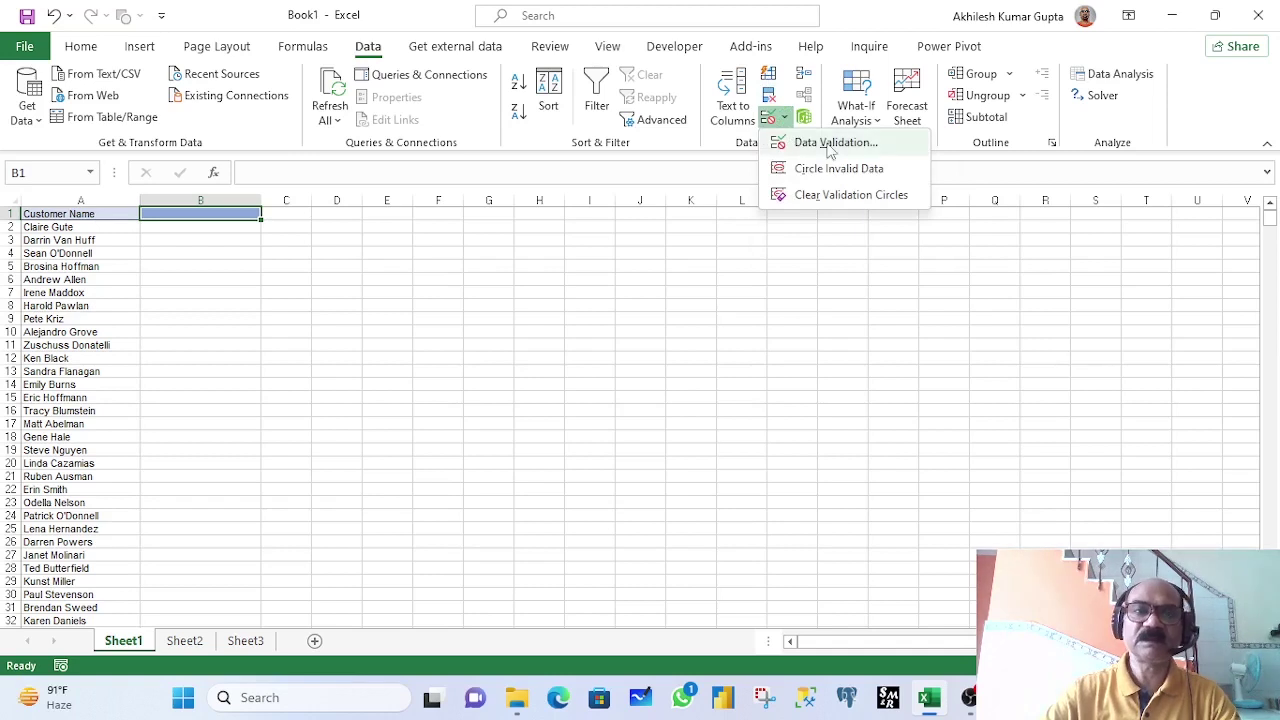
{"action": "left_click", "coordinate": [828, 143]}
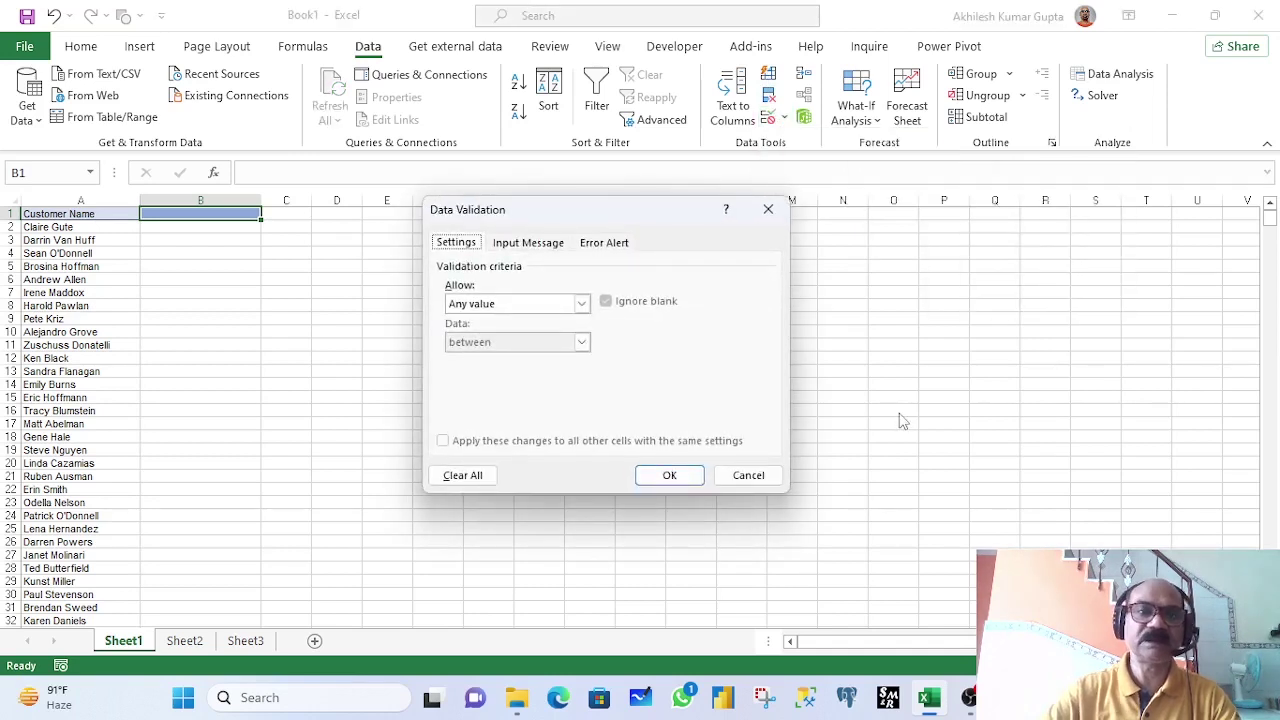
{"action": "left_click", "coordinate": [581, 303]}
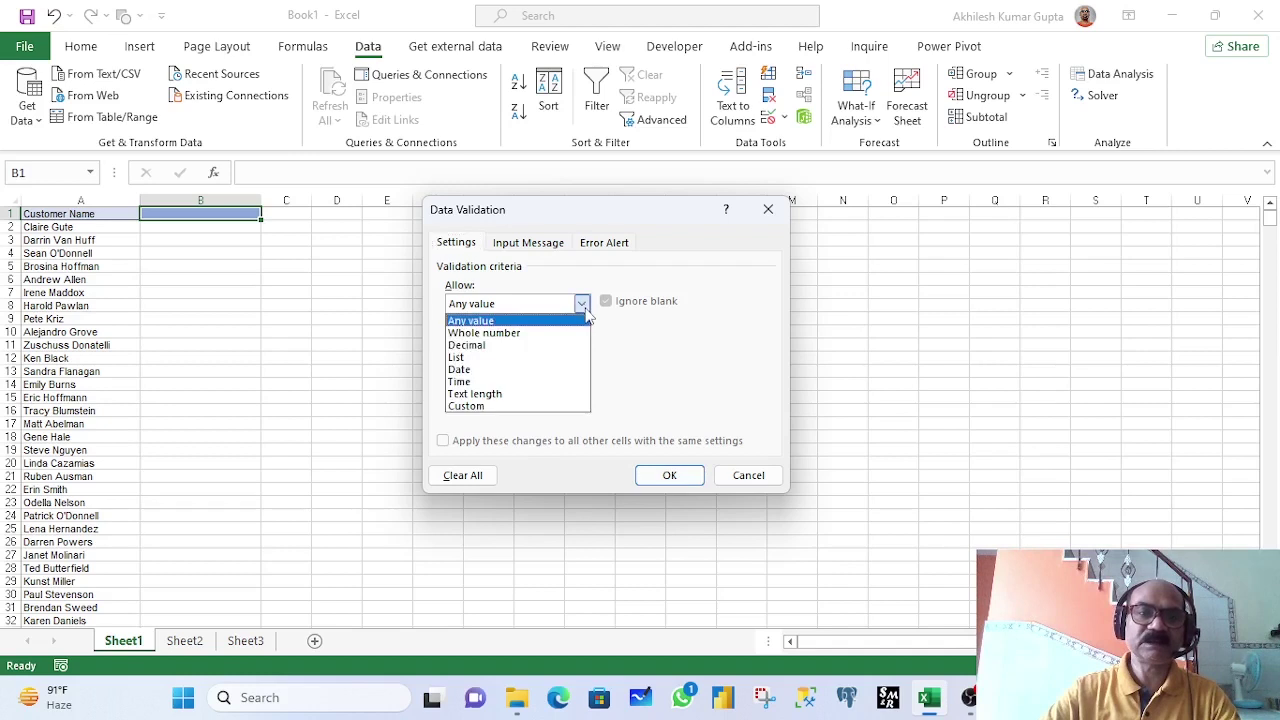
{"action": "left_click", "coordinate": [458, 357]}
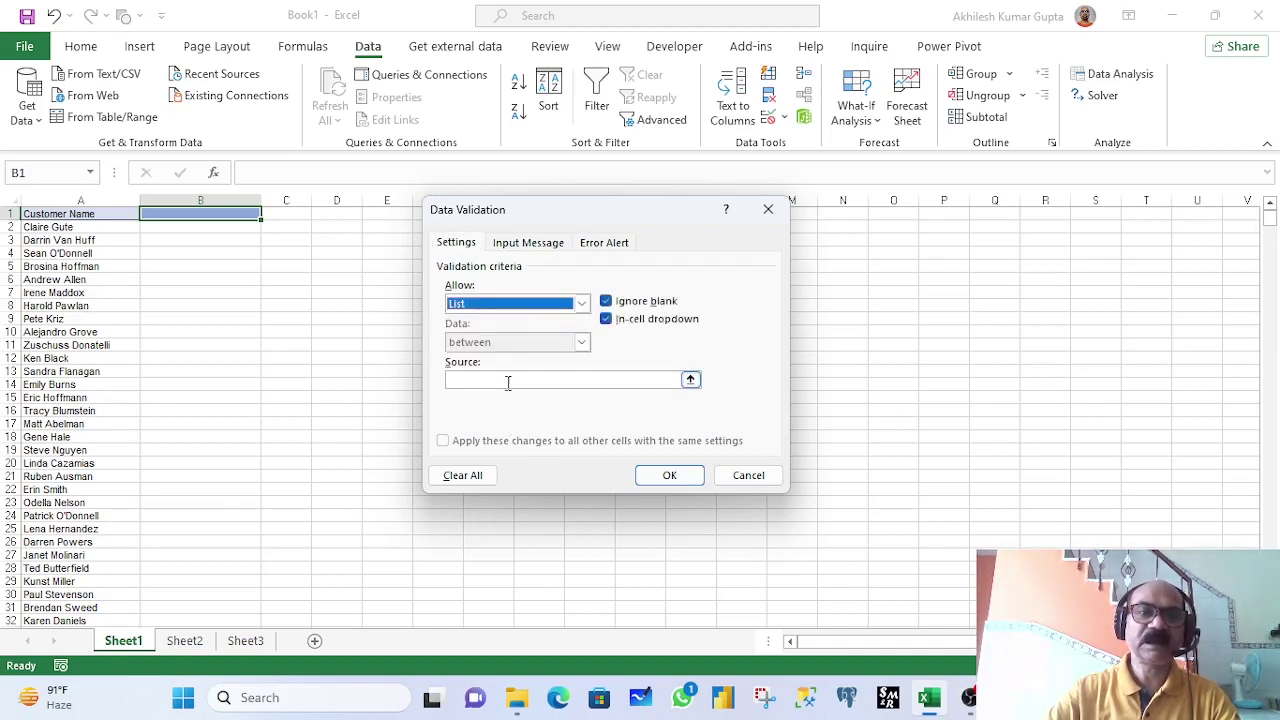
{"action": "left_click", "coordinate": [500, 381]}
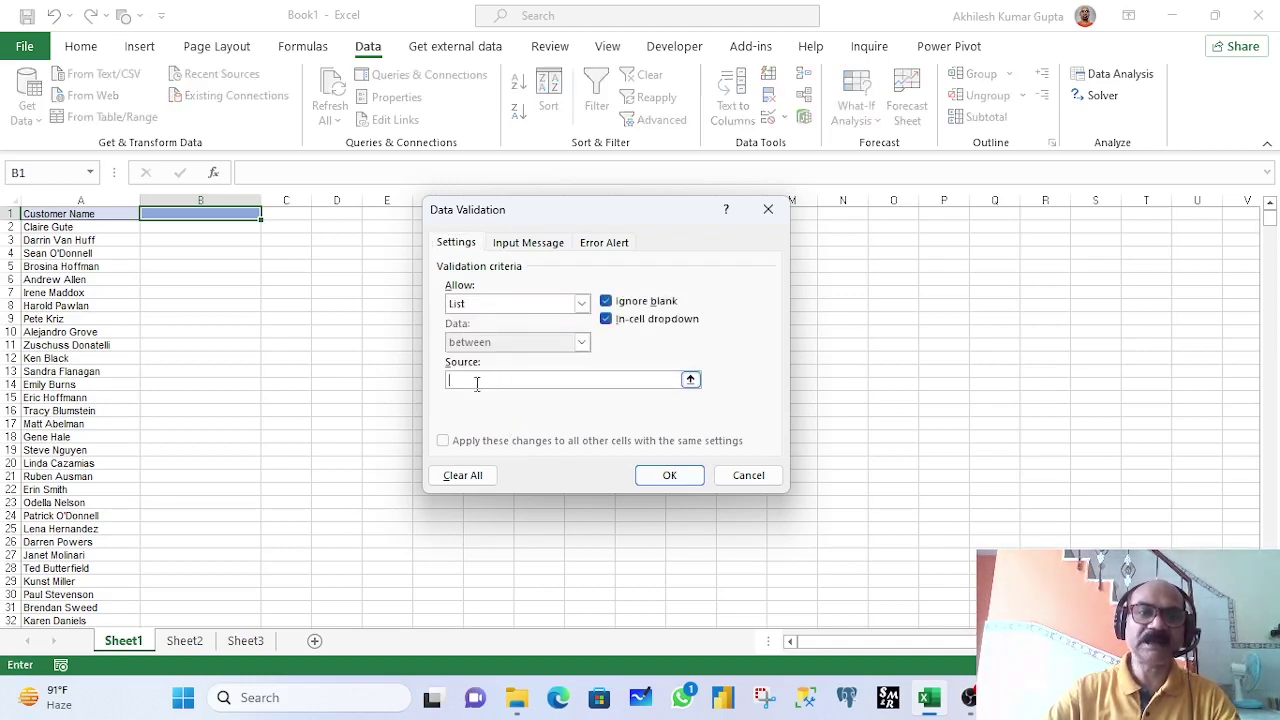
{"action": "left_click", "coordinate": [48, 227]}
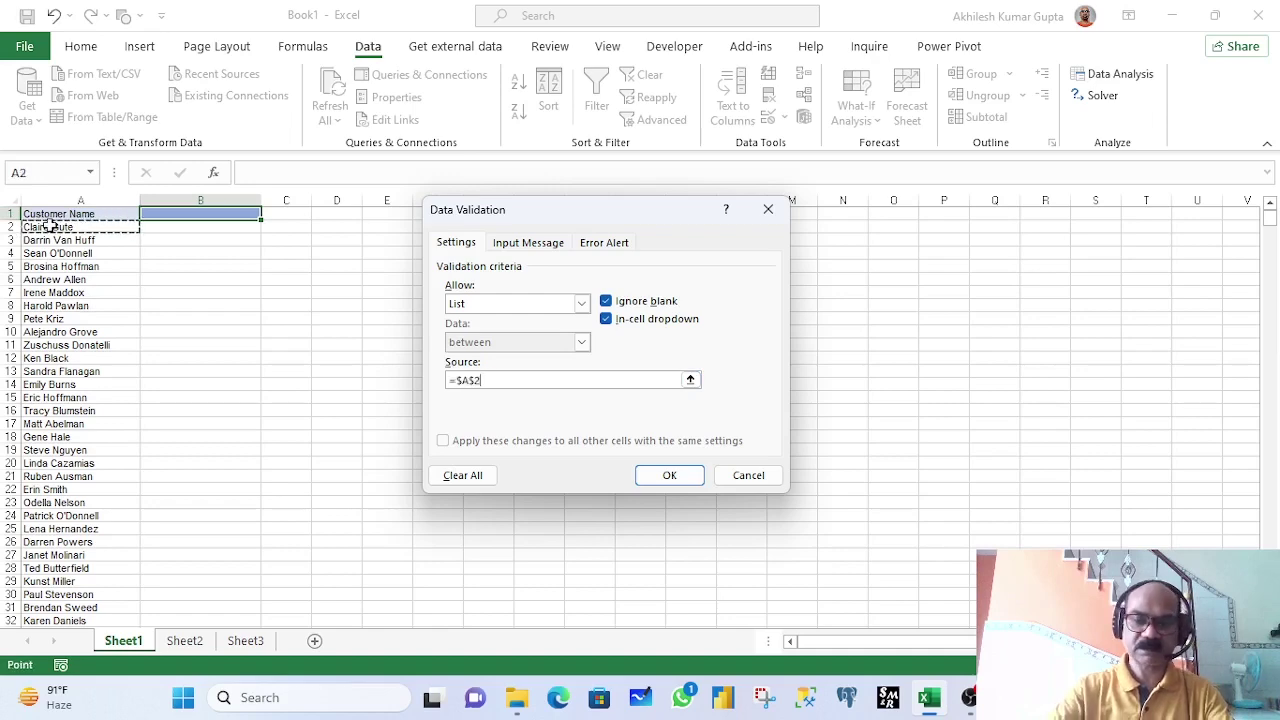
{"action": "key", "text": "ctrl+shift+Down"}
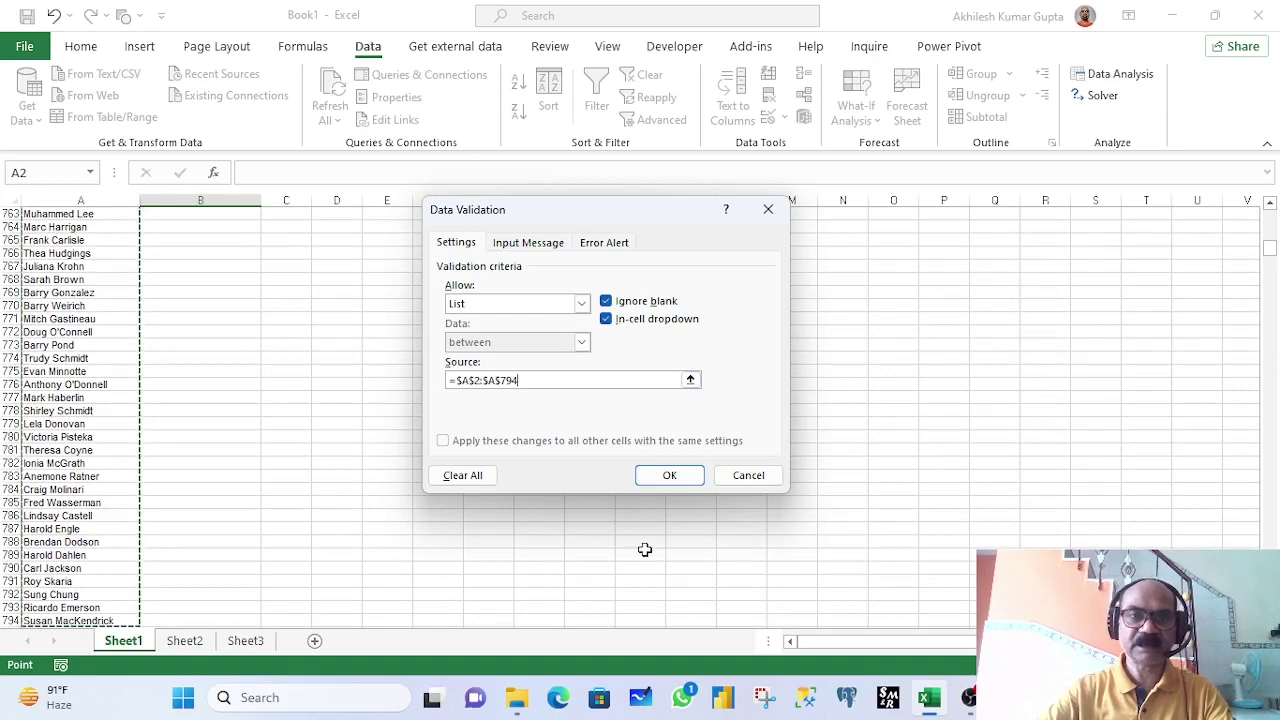
{"action": "left_click", "coordinate": [669, 476]}
Test B1's customer name dropdown, then widen column C and select C1
{"action": "key", "text": "ctrl+Up"}
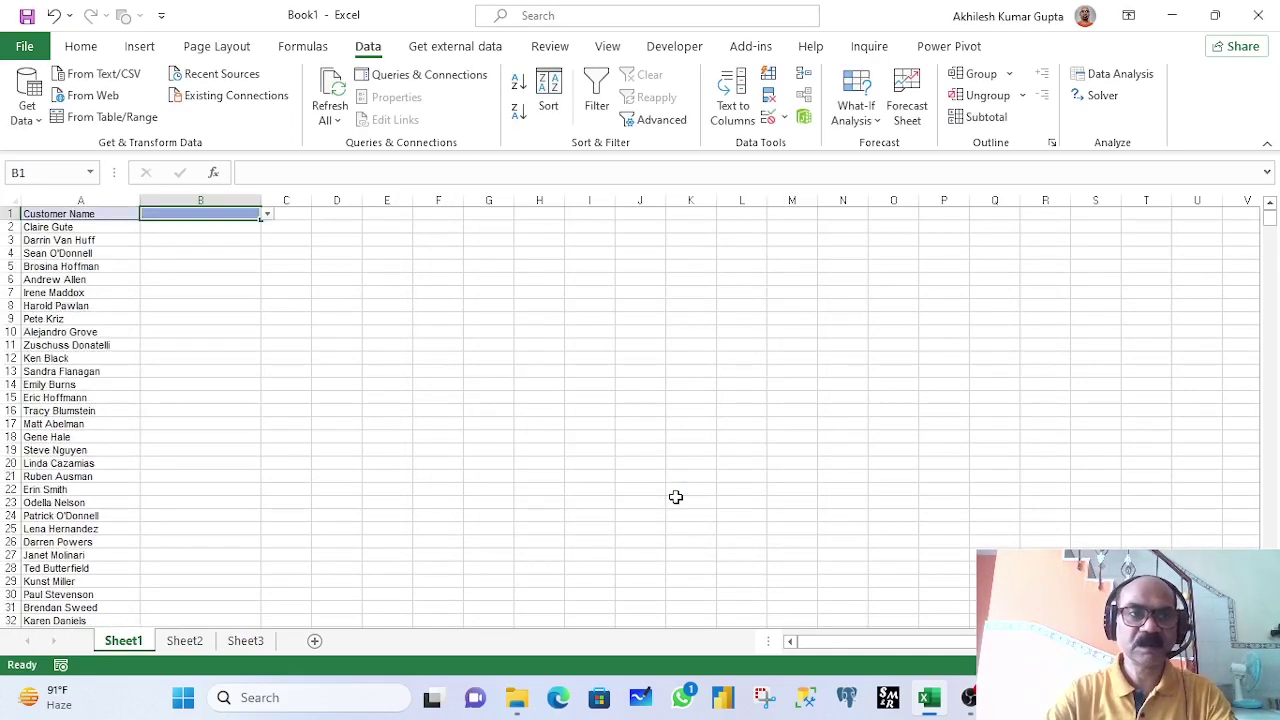
{"action": "key", "text": "alt+Down"}
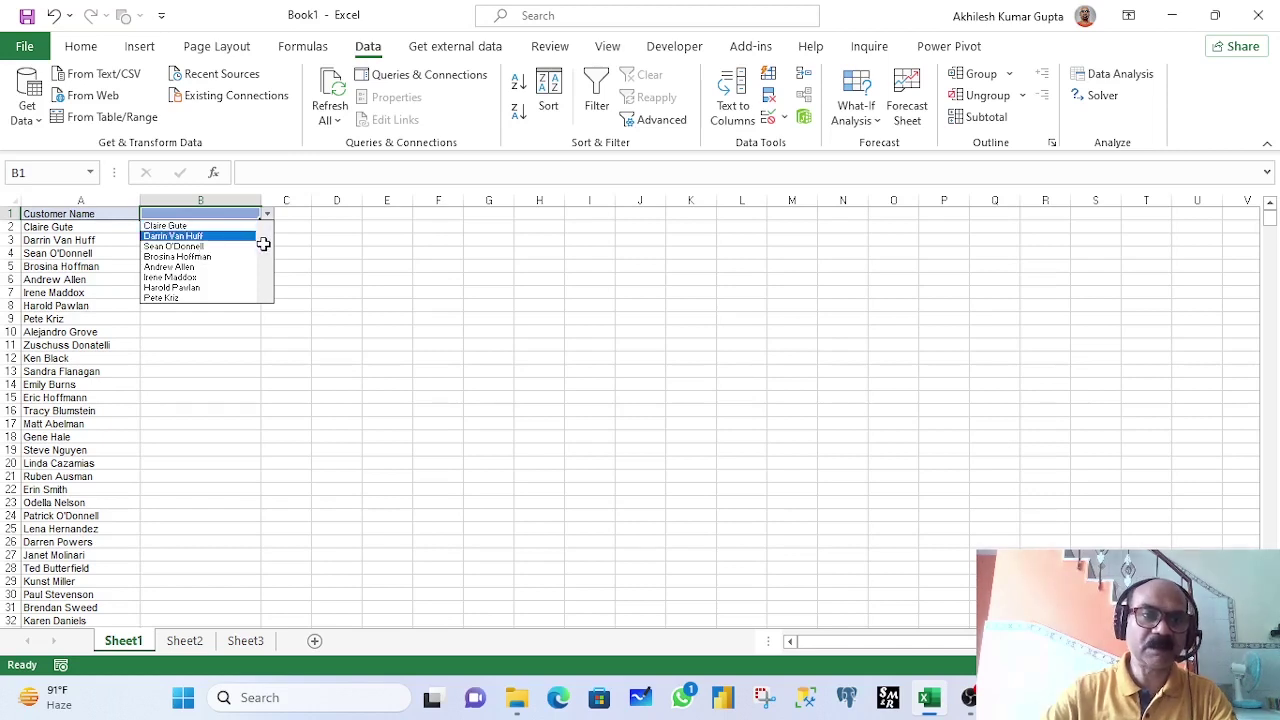
{"action": "left_click_drag", "start_coordinate": [263, 244], "coordinate": [380, 203]}
{"action": "left_click", "coordinate": [306, 203]}
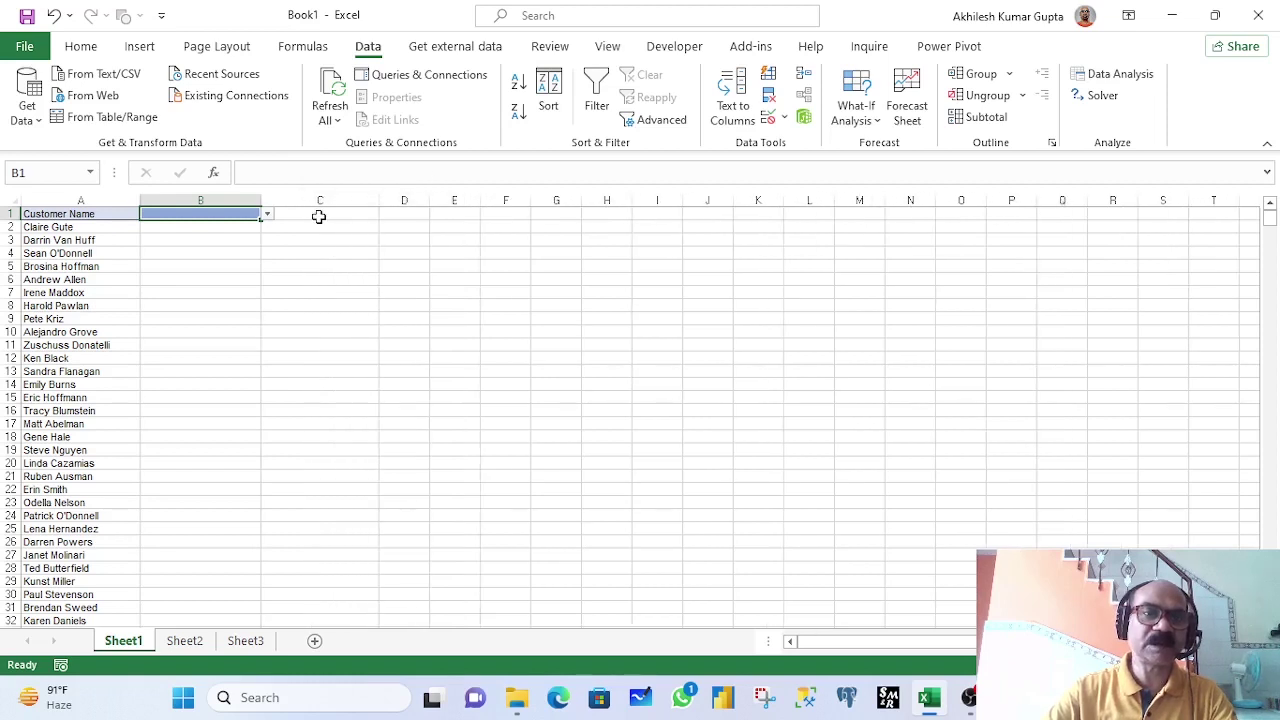
{"action": "left_click", "coordinate": [316, 213]}
{"action": "left_click", "coordinate": [80, 46]}
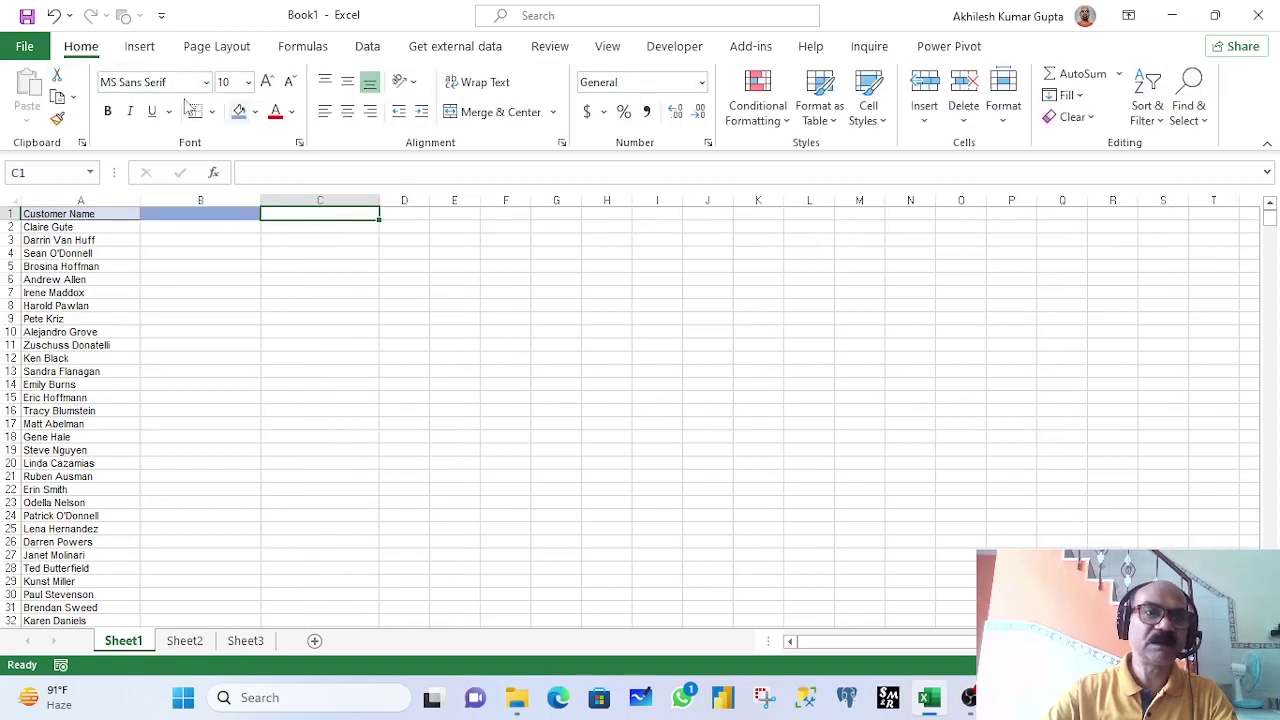
Fill C1 light grey and restrict it to a List sourced from =$A$2:$A$794
{"action": "left_click", "coordinate": [252, 114]}
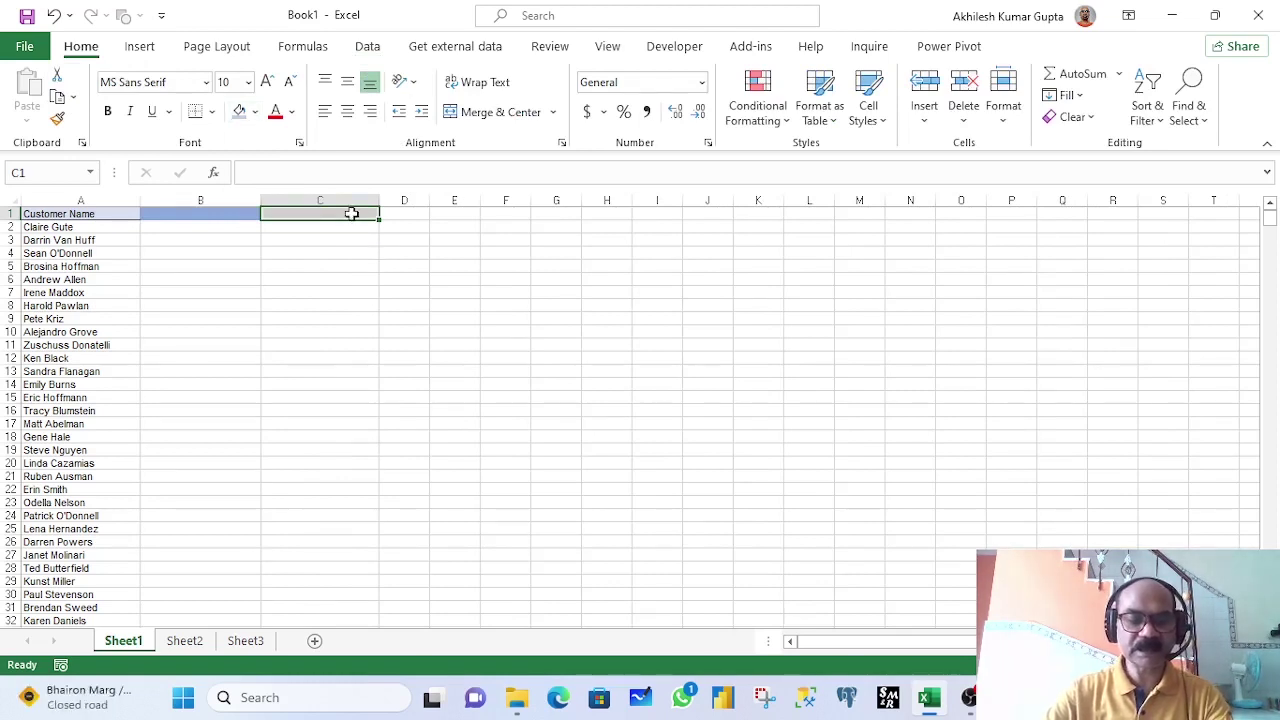
{"action": "key", "text": "alt+d"}
{"action": "key", "text": "l"}
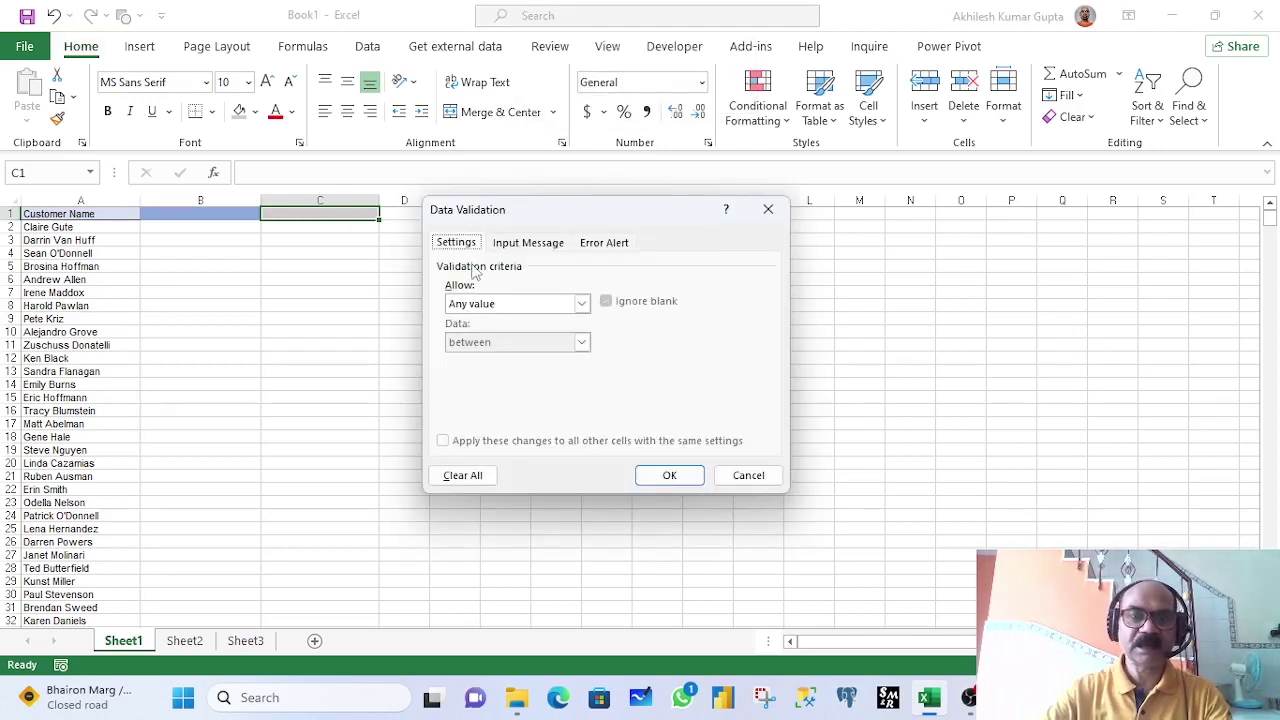
{"action": "left_click", "coordinate": [581, 303]}
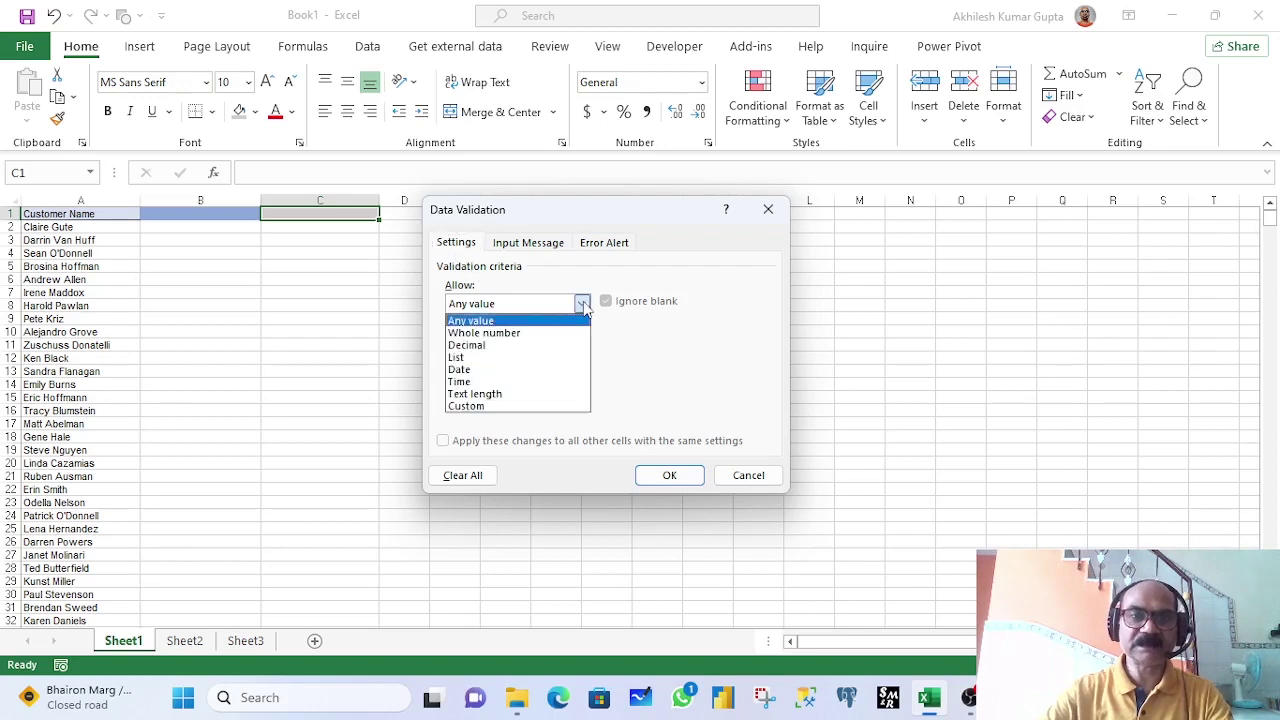
{"action": "left_click", "coordinate": [470, 357]}
{"action": "left_click", "coordinate": [545, 380]}
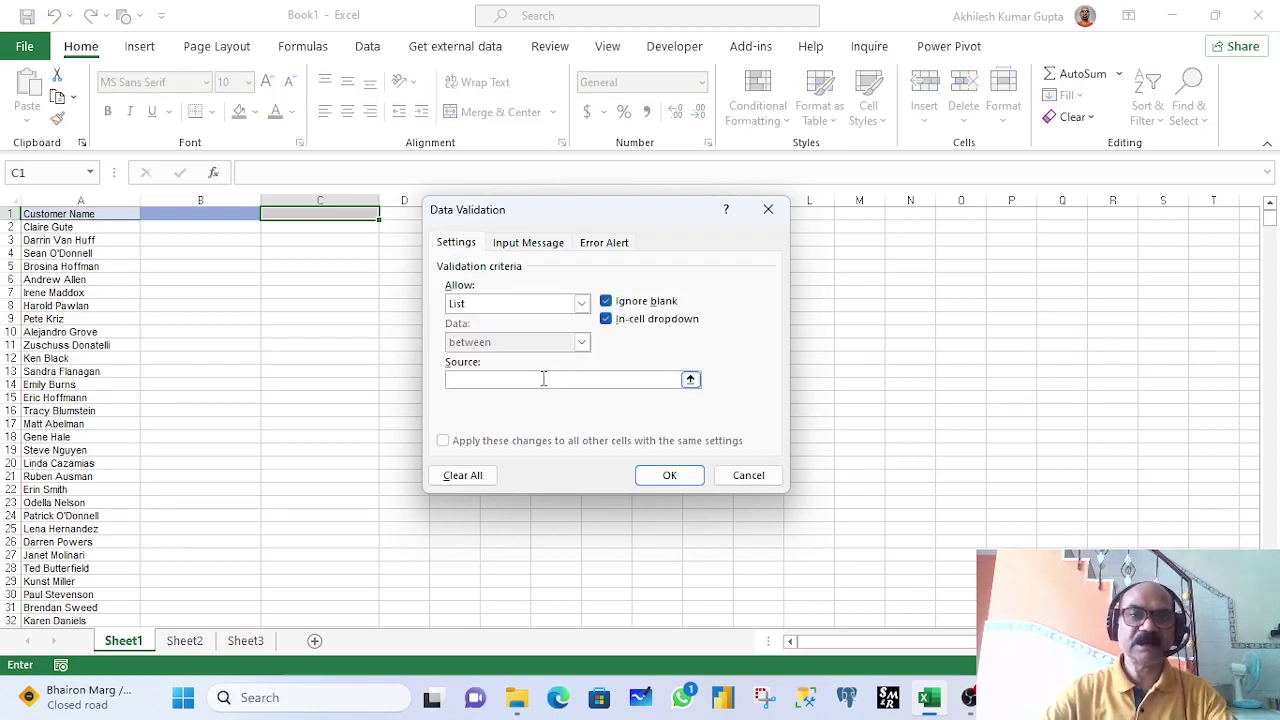
{"action": "left_click", "coordinate": [55, 227]}
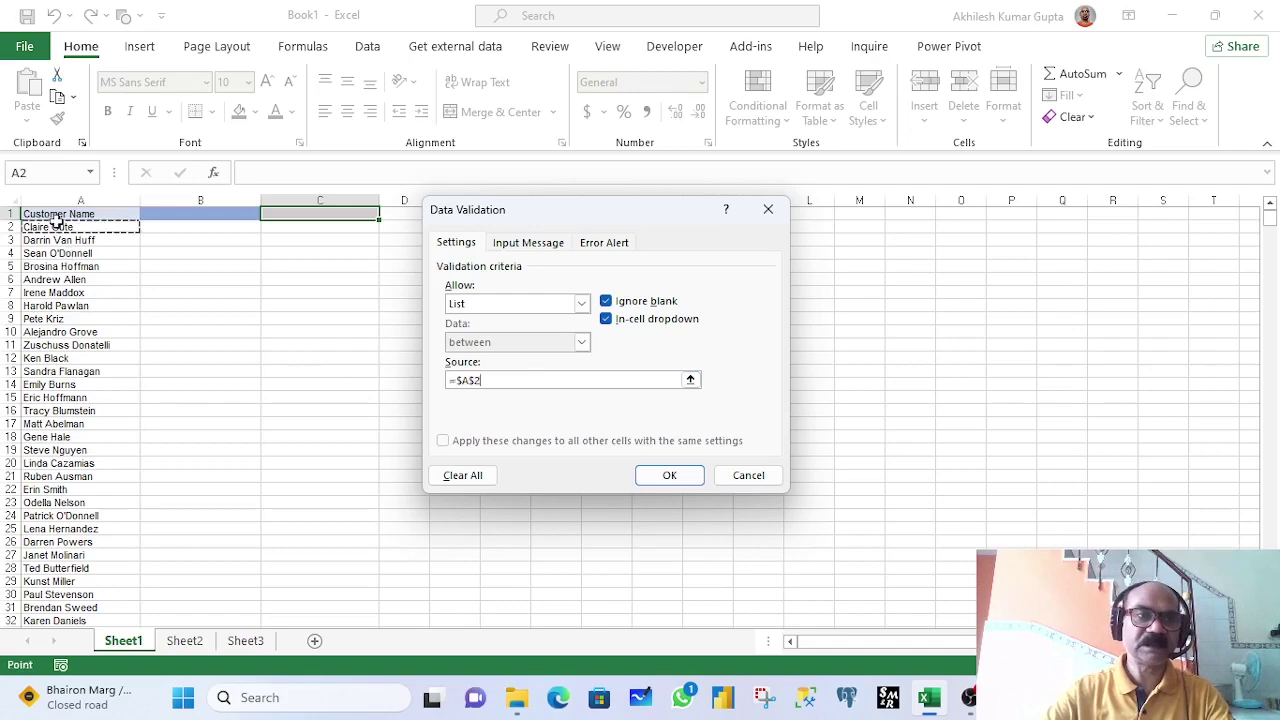
{"action": "key", "text": "ctrl+shift+Down"}
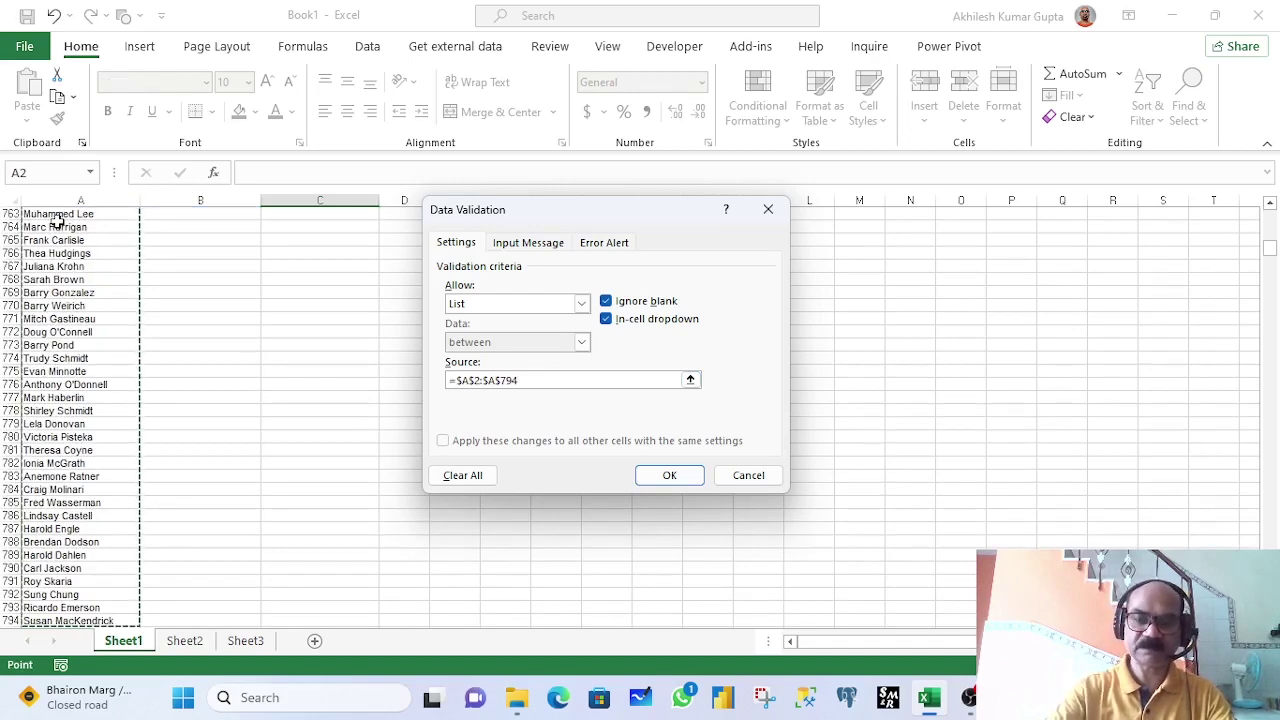
{"action": "left_click", "coordinate": [672, 478]}
{"action": "key", "text": "alt+Down"}
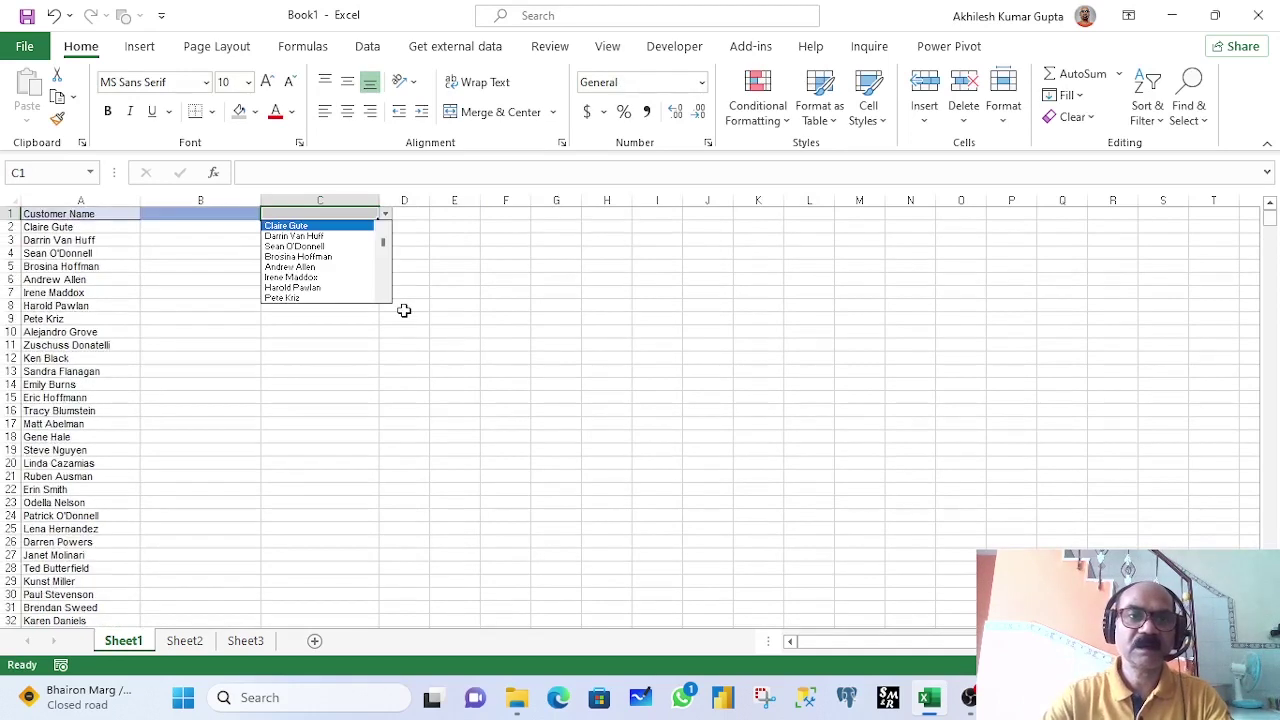
{"action": "left_click_drag", "start_coordinate": [386, 257], "coordinate": [378, 314]}
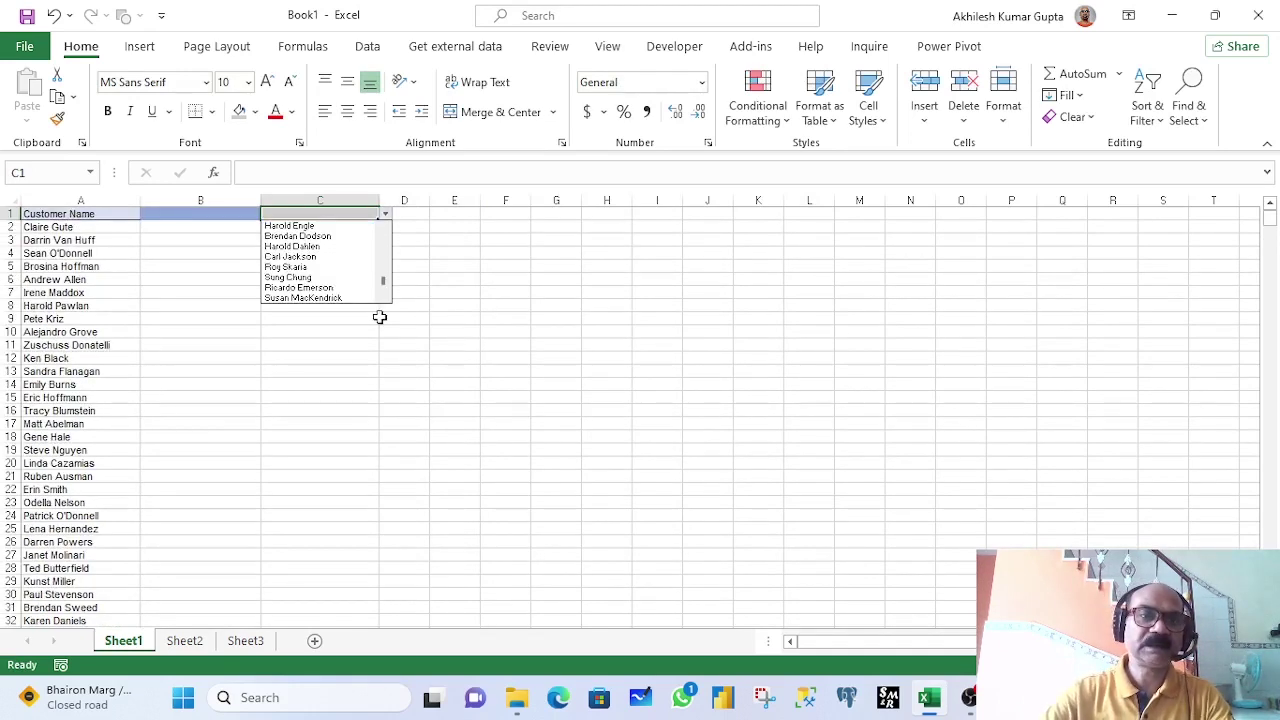
{"action": "key", "text": "Escape"}
{"action": "left_click", "coordinate": [205, 228]}
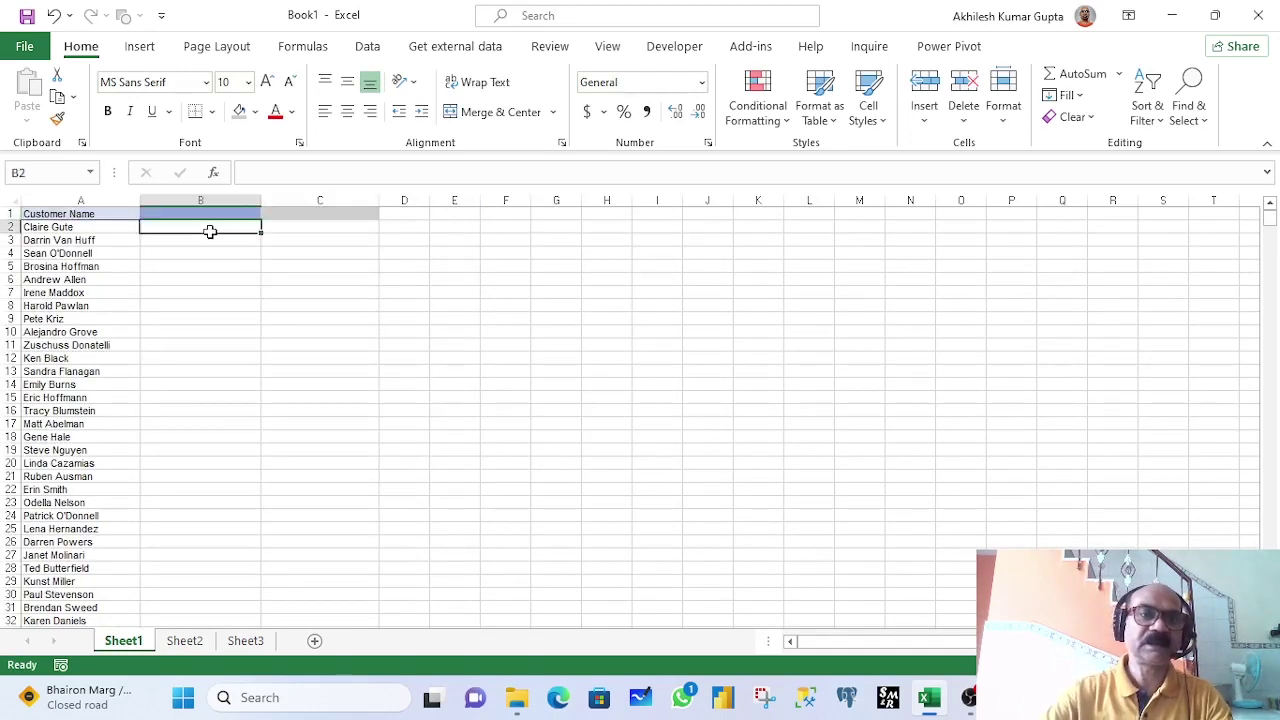
{"action": "left_click", "coordinate": [304, 232]}
{"action": "left_click", "coordinate": [323, 212]}
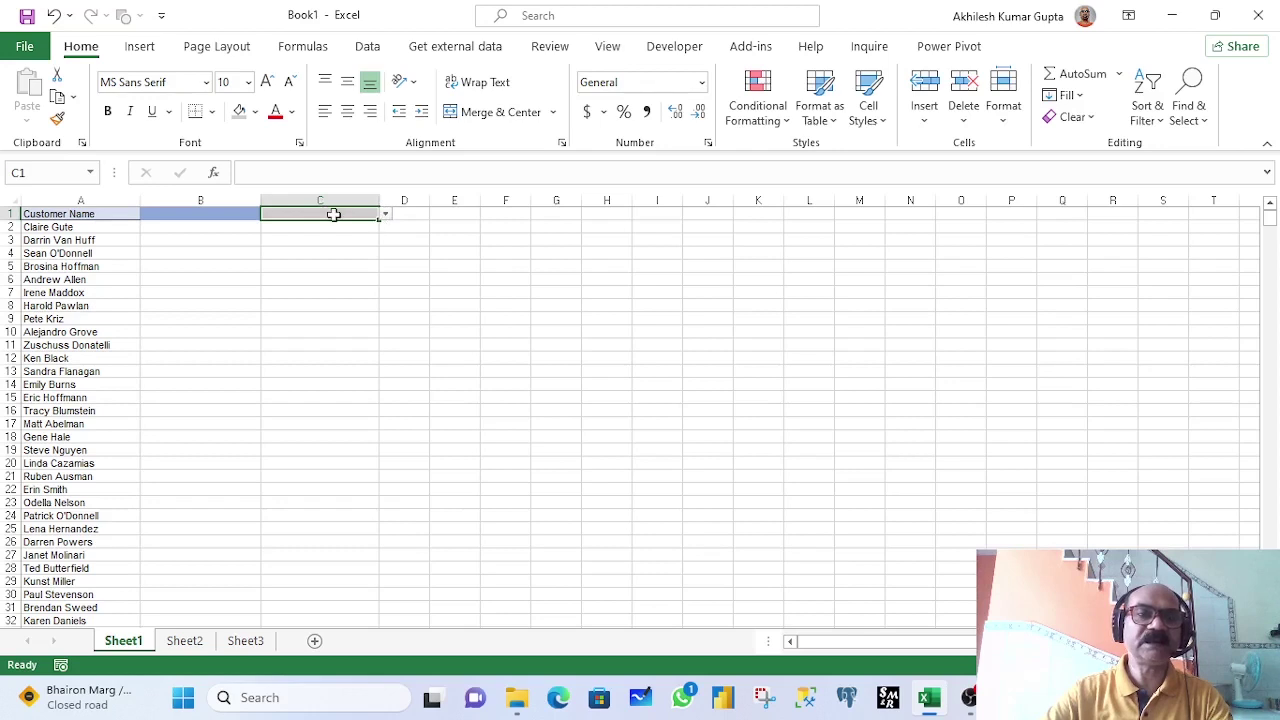
Write the note 'alt D L' in cell D7
{"action": "left_click", "coordinate": [420, 294]}
{"action": "type", "text": "alt"}
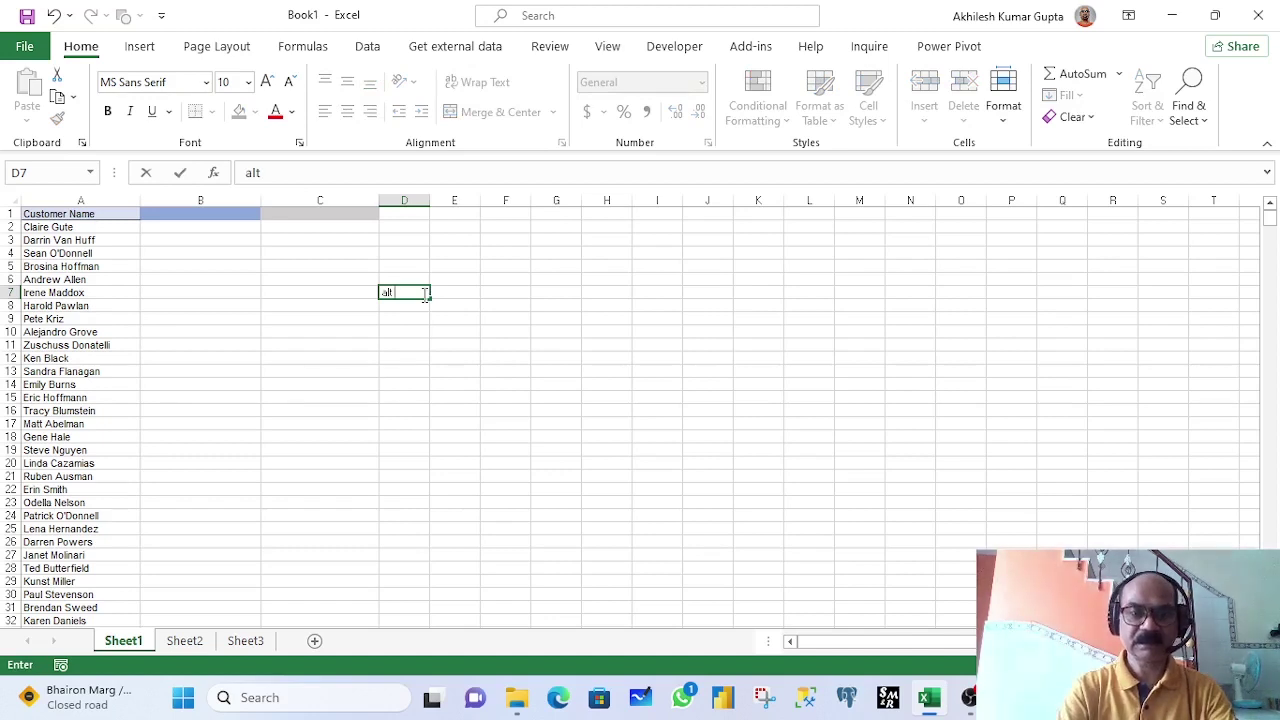
{"action": "type", "text": " D L"}
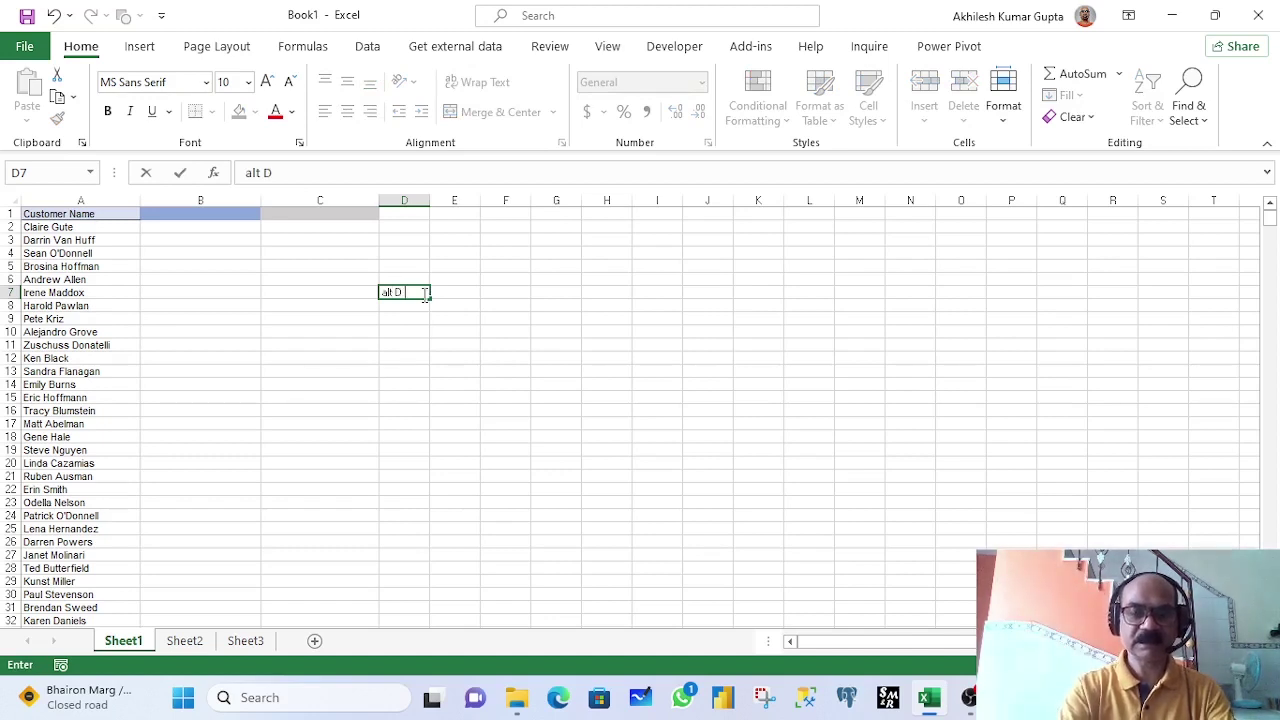
{"action": "left_click", "coordinate": [557, 503]}
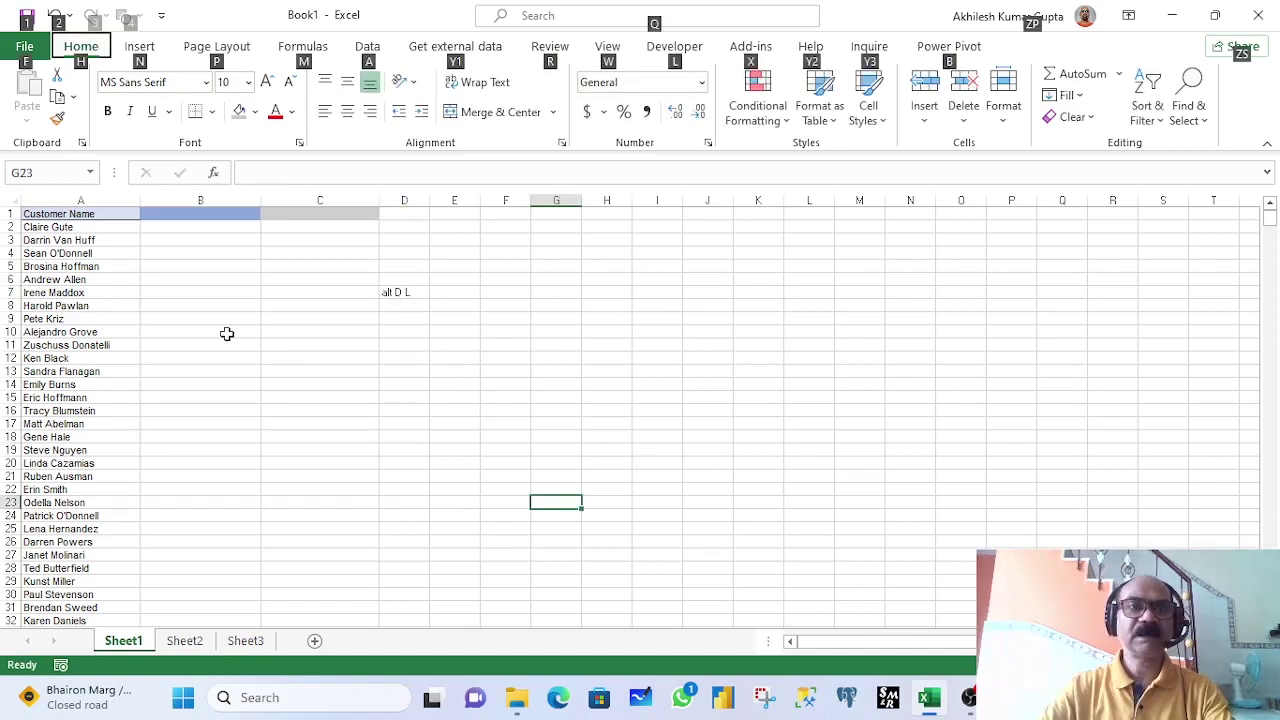
{"action": "left_click", "coordinate": [397, 290]}
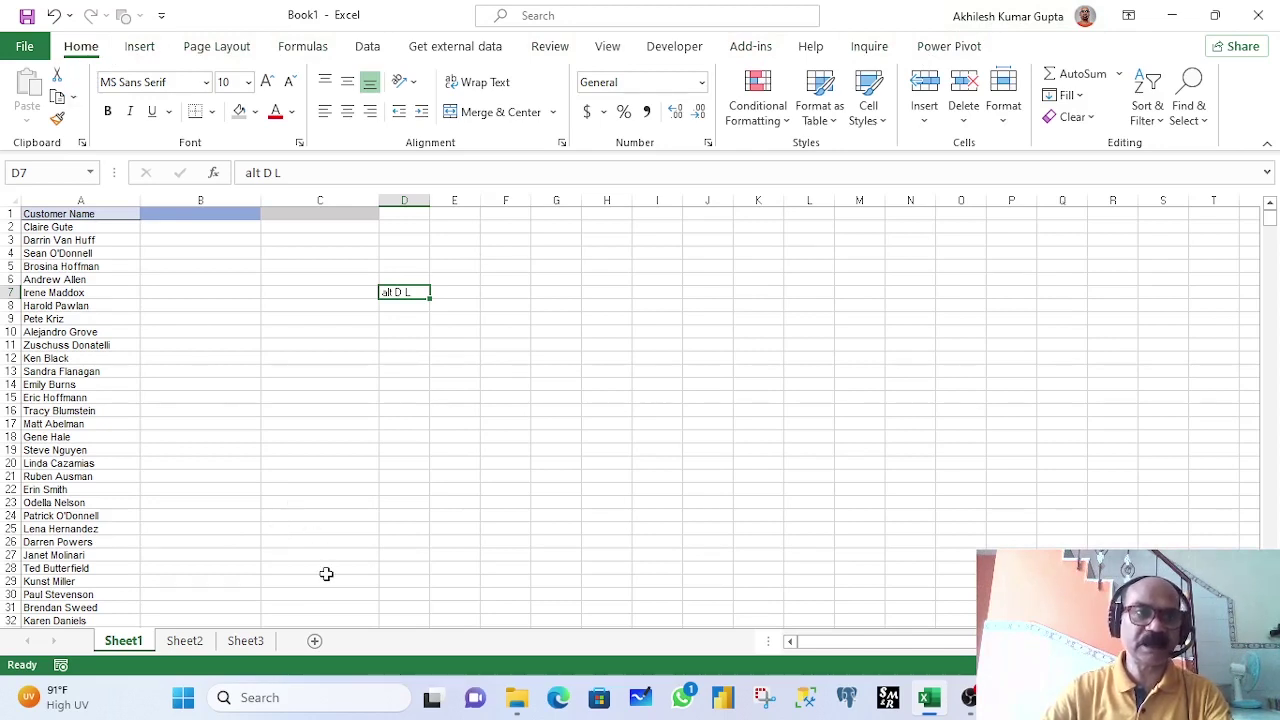
Open Data Validation with the Alt, D, L shortcut and close it again
{"action": "key", "text": "alt"}
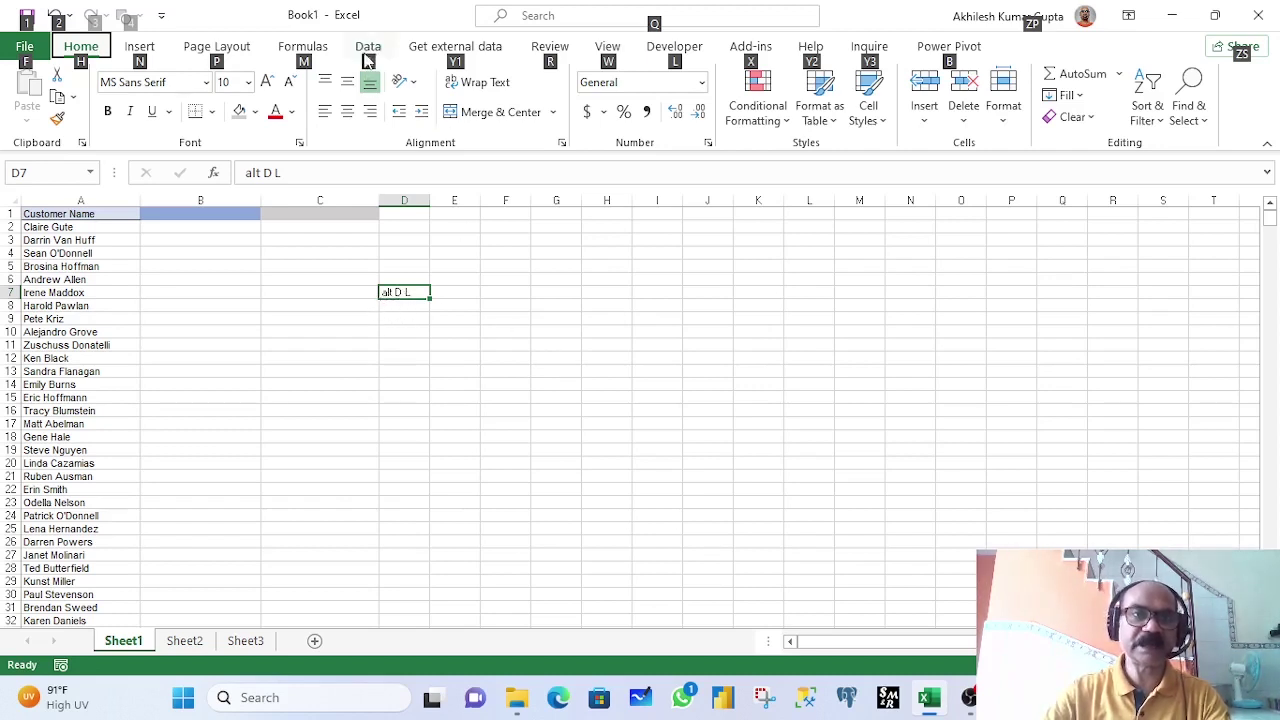
{"action": "key", "text": "d"}
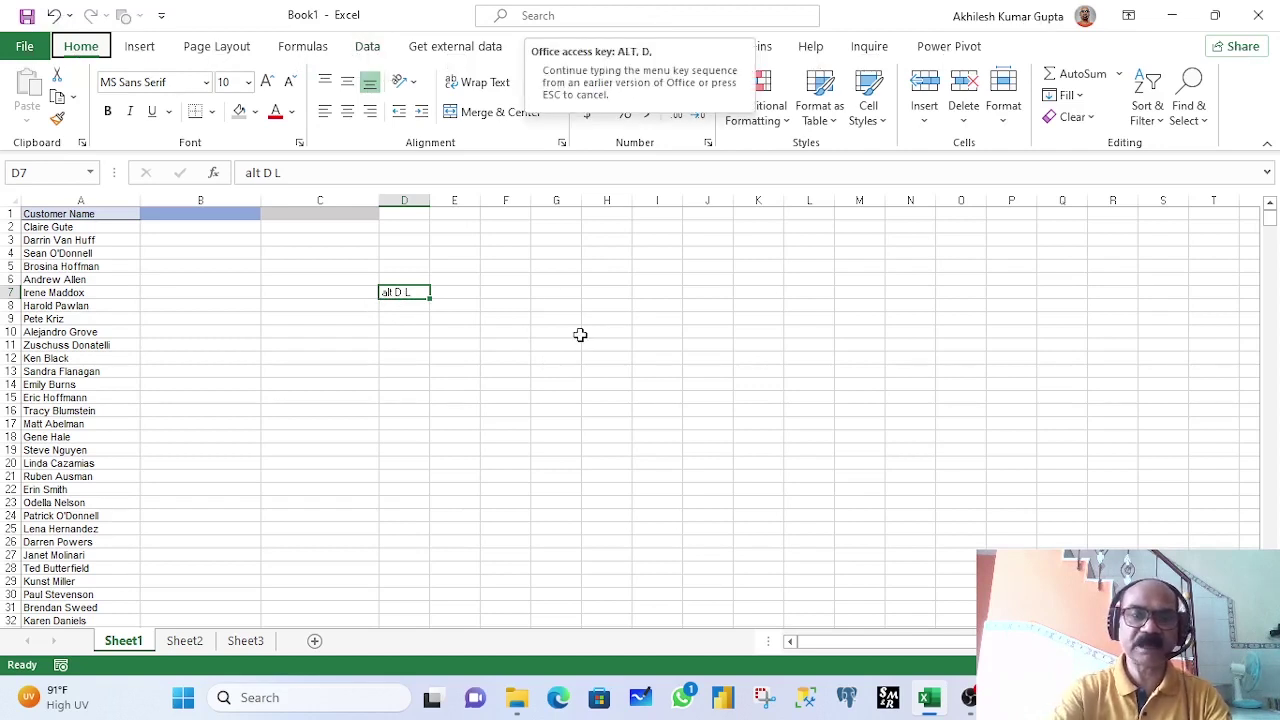
{"action": "key", "text": "l"}
{"action": "key", "text": "Escape"}
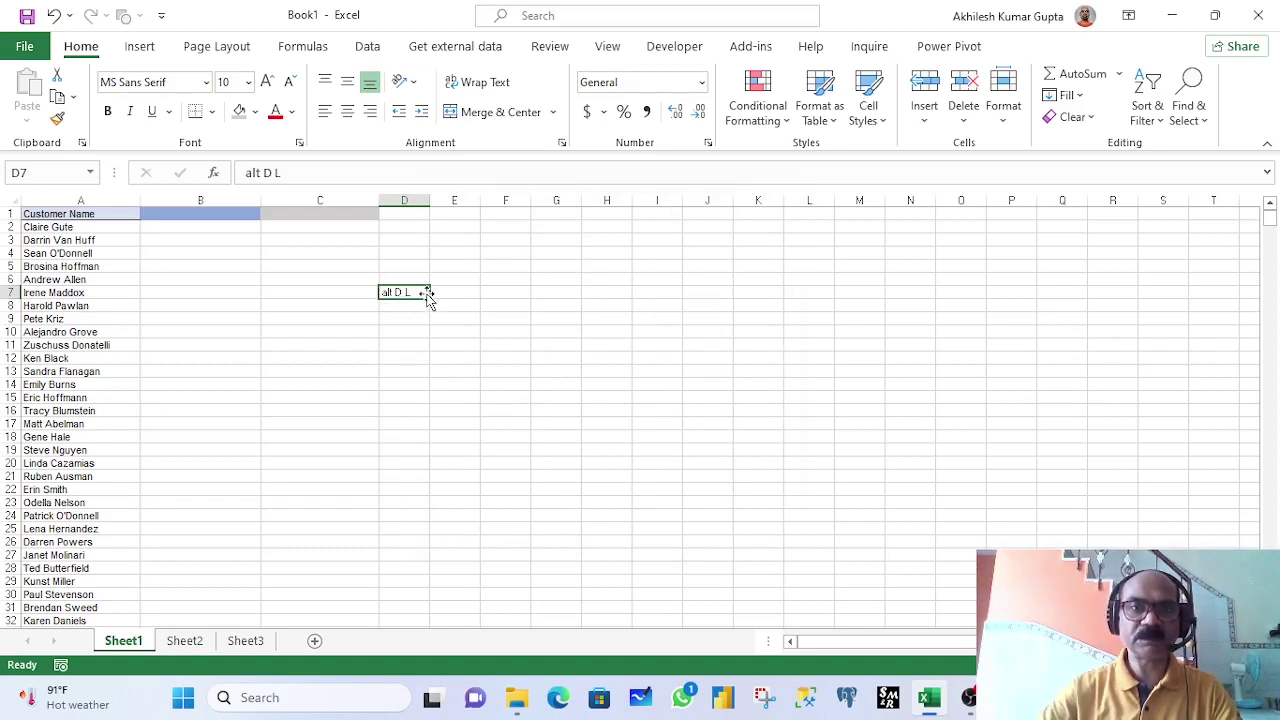
{"action": "left_click", "coordinate": [180, 213]}
Check the B1 and C1 dropdowns, glance at Sheet2, then move to Sheet3
{"action": "left_click", "coordinate": [322, 212]}
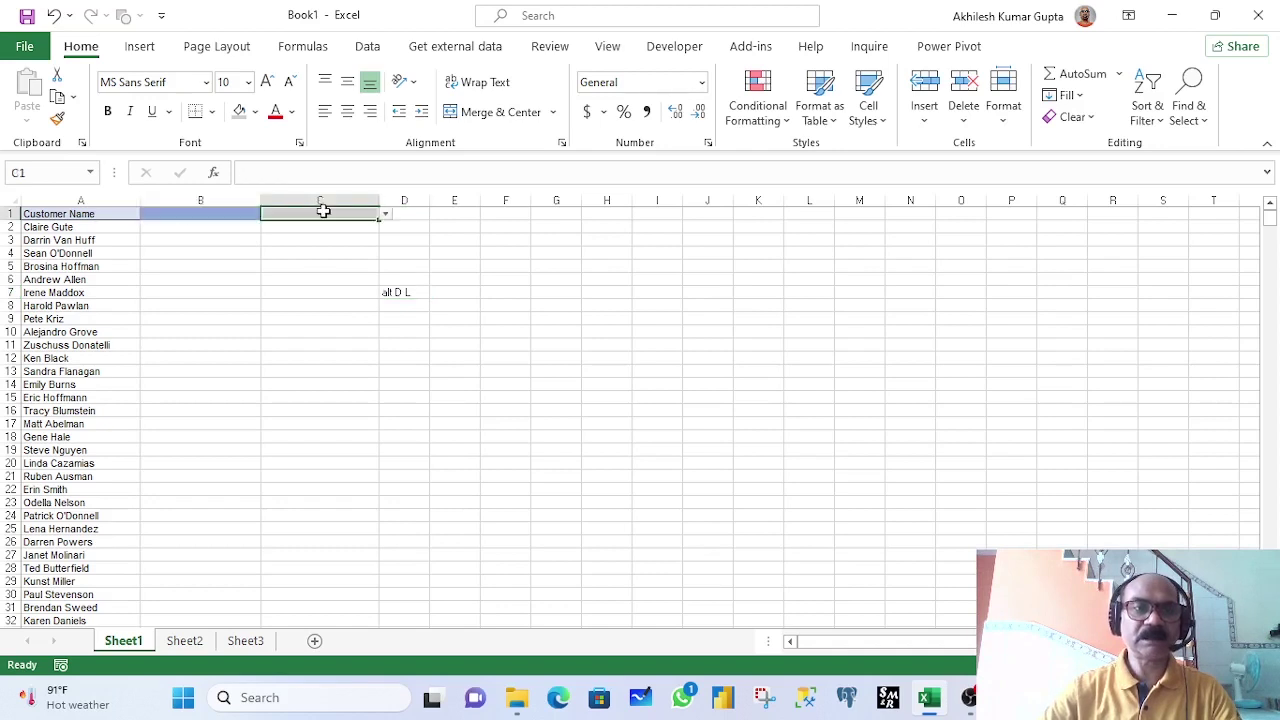
{"action": "left_click", "coordinate": [205, 211]}
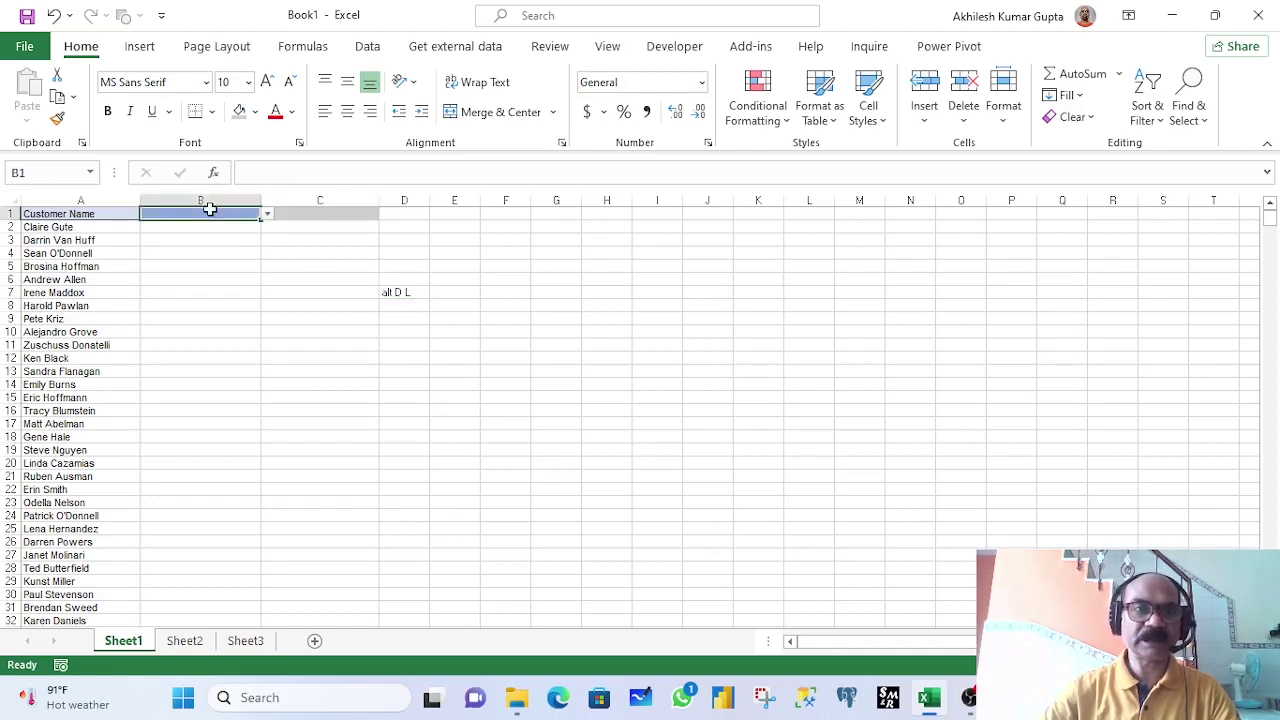
{"action": "left_click", "coordinate": [302, 213]}
{"action": "left_click", "coordinate": [230, 214]}
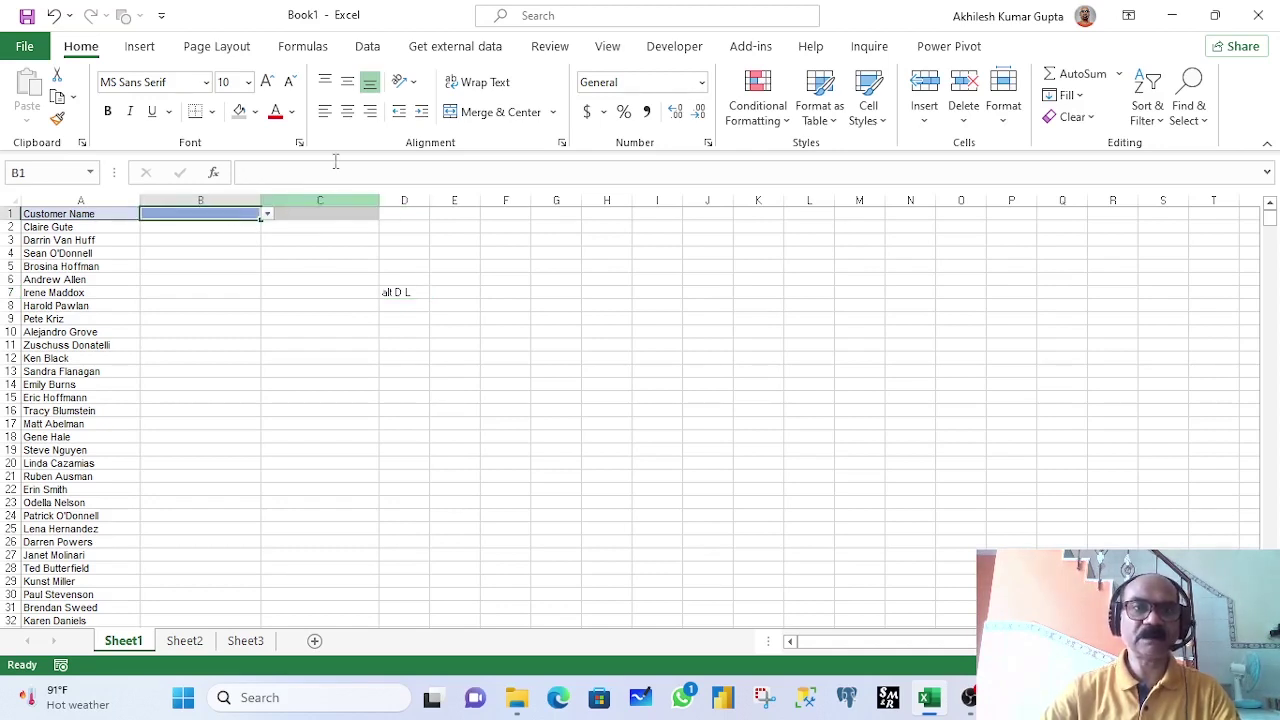
{"action": "left_click", "coordinate": [368, 50]}
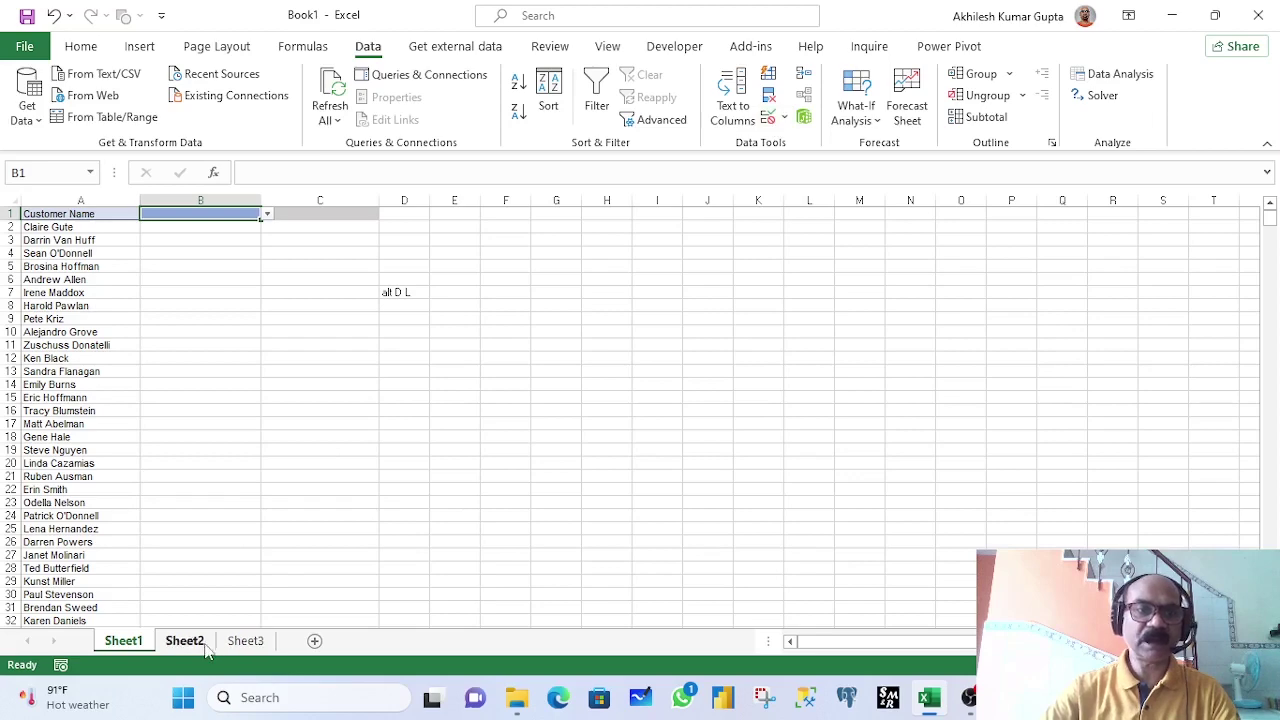
{"action": "left_click", "coordinate": [195, 645]}
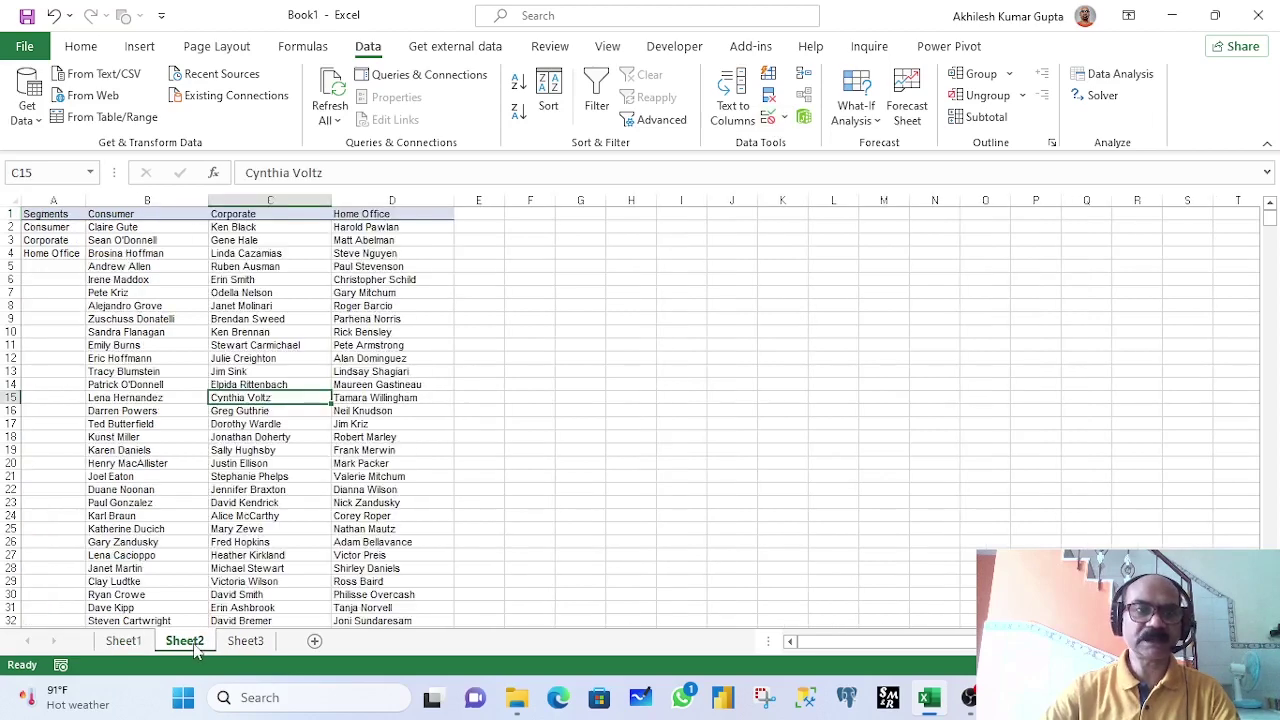
{"action": "left_click", "coordinate": [247, 641]}
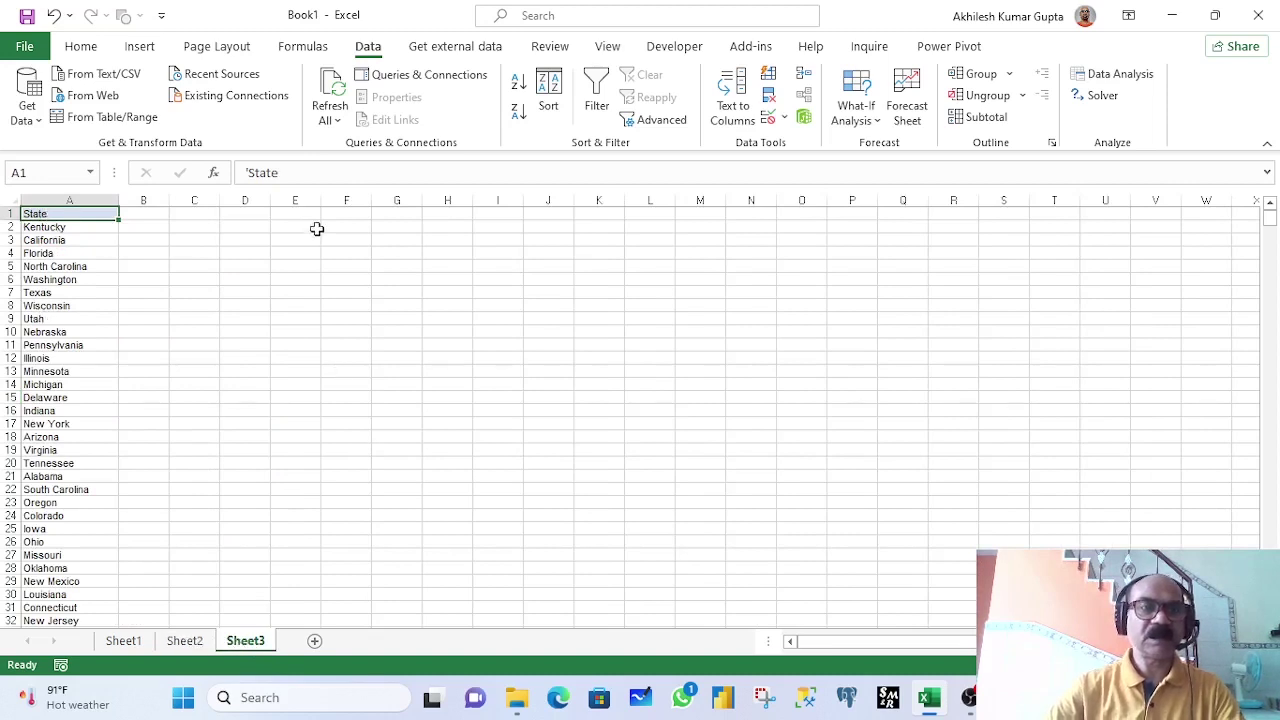
Enter the label 'defined name validation' in cell G1
{"action": "left_click", "coordinate": [384, 215]}
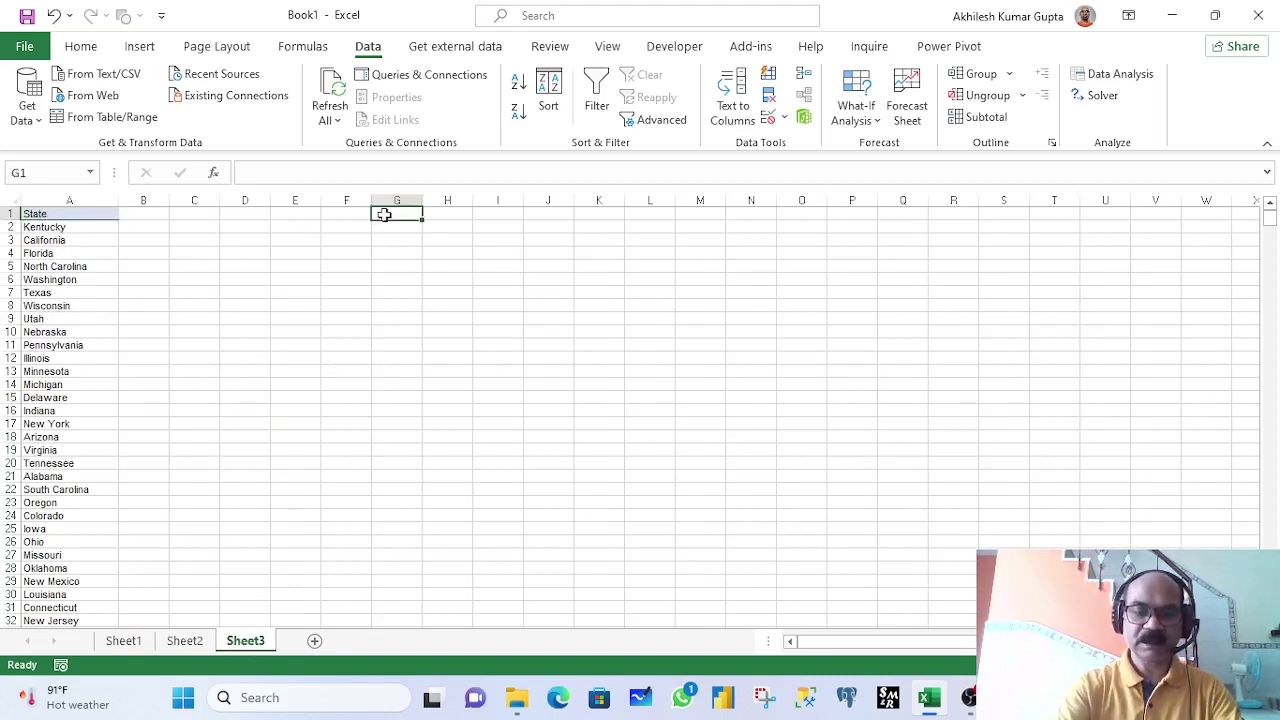
{"action": "type", "text": "define"}
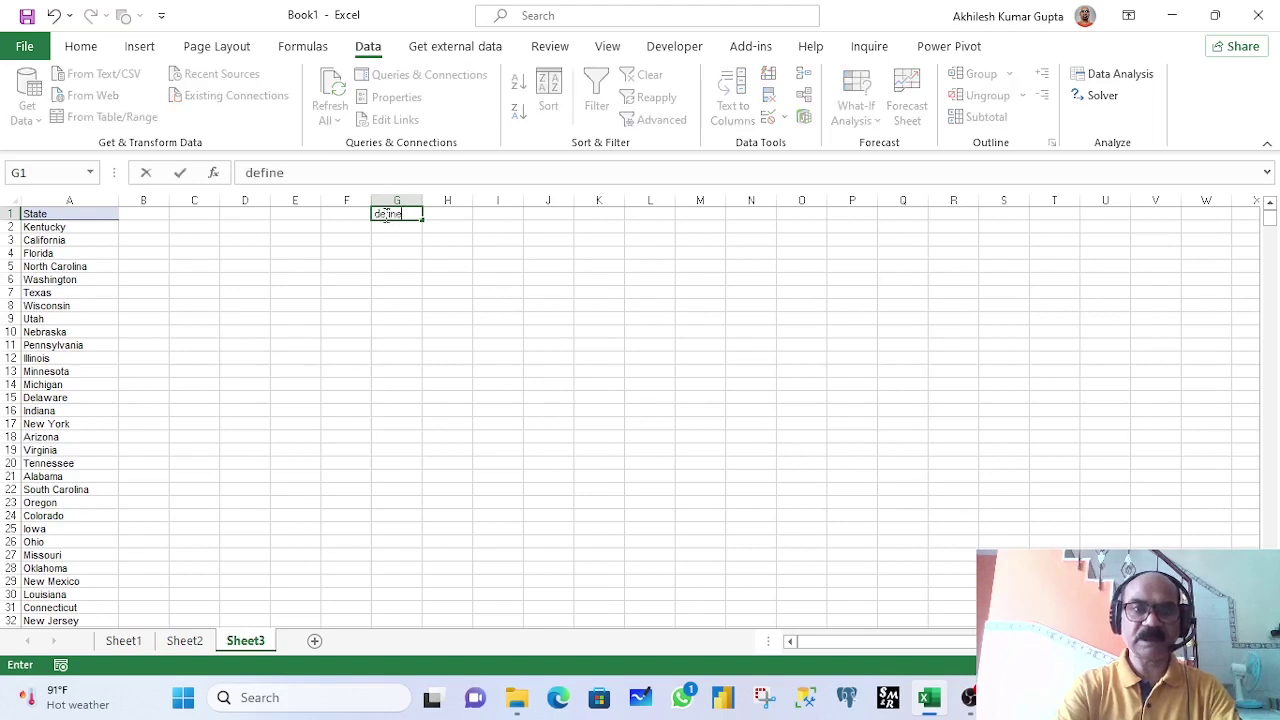
{"action": "type", "text": "d name validation"}
{"action": "key", "text": "Return"}
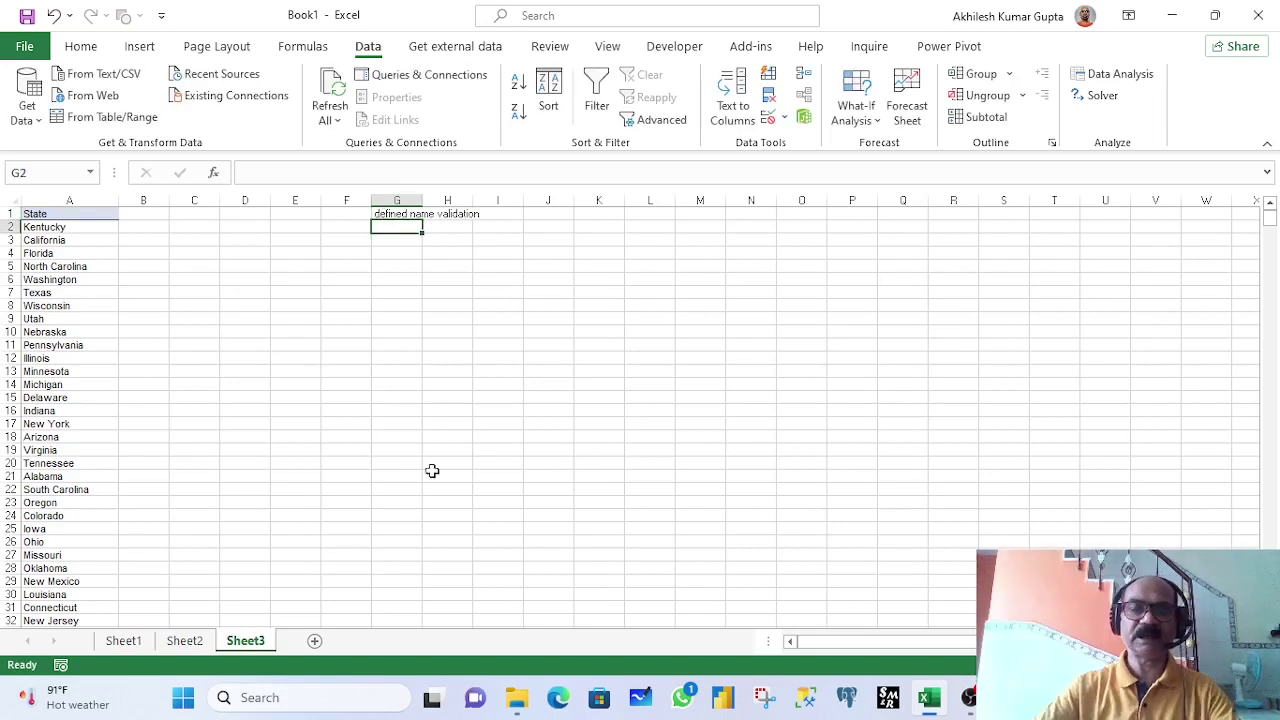
Name the state list A2:A50 'State' through the Name Box
{"action": "left_click", "coordinate": [50, 226]}
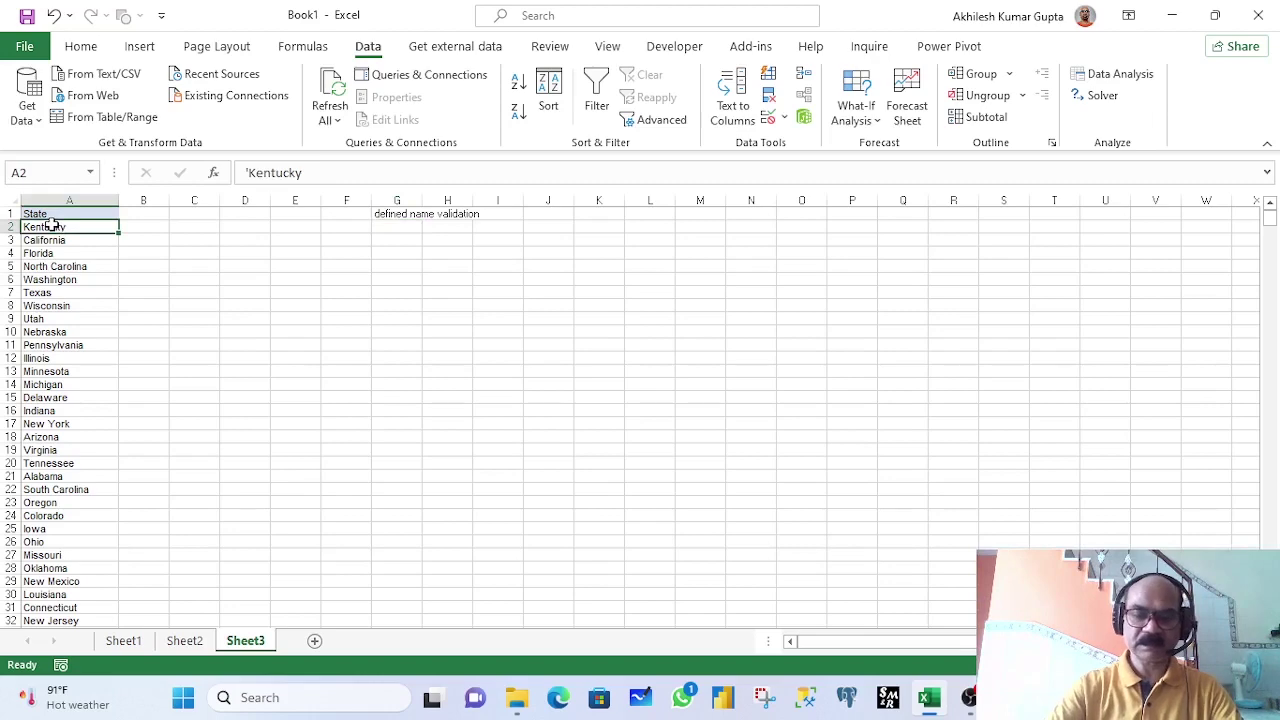
{"action": "key", "text": "ctrl+shift+Down"}
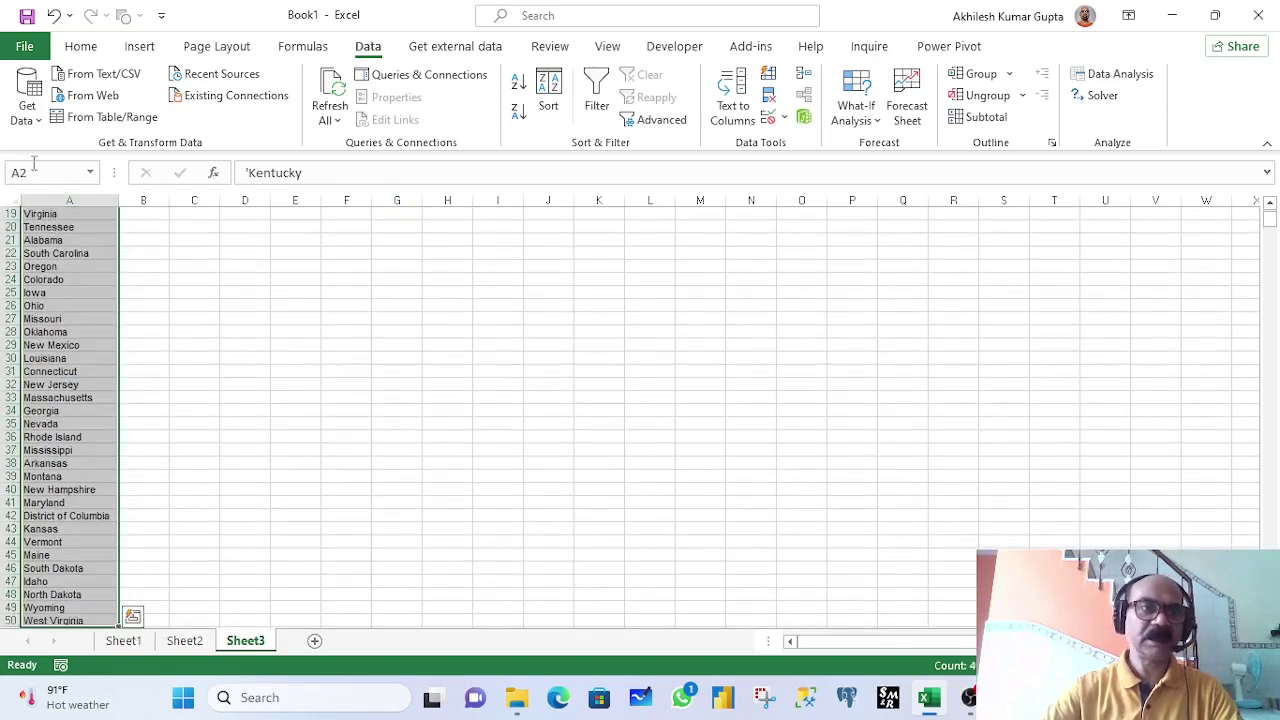
{"action": "left_click", "coordinate": [42, 173]}
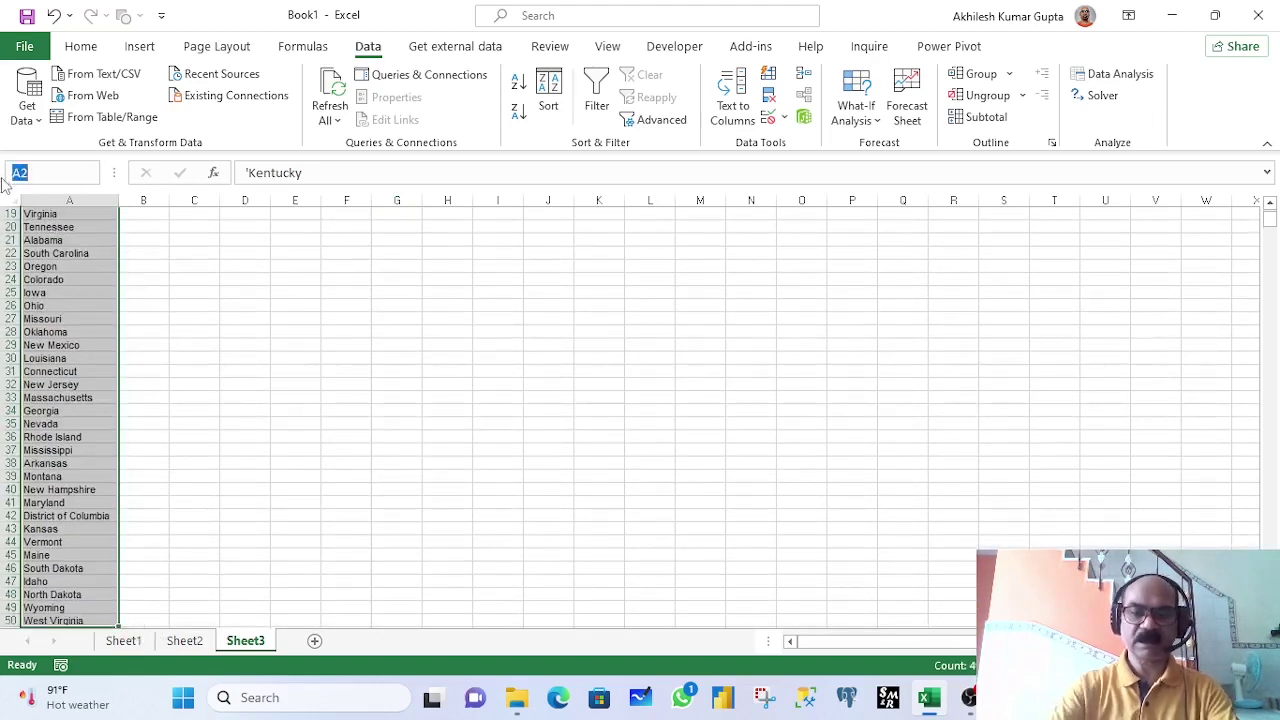
{"action": "type", "text": "State"}
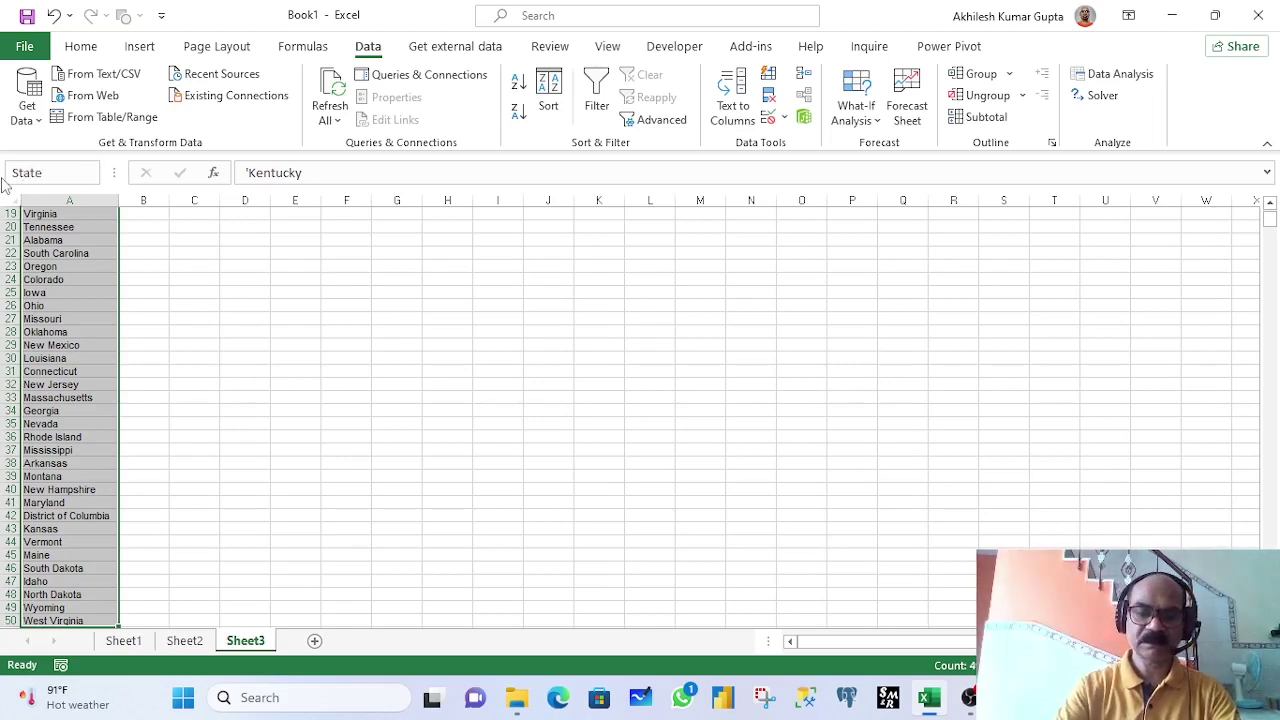
{"action": "key", "text": "Return"}
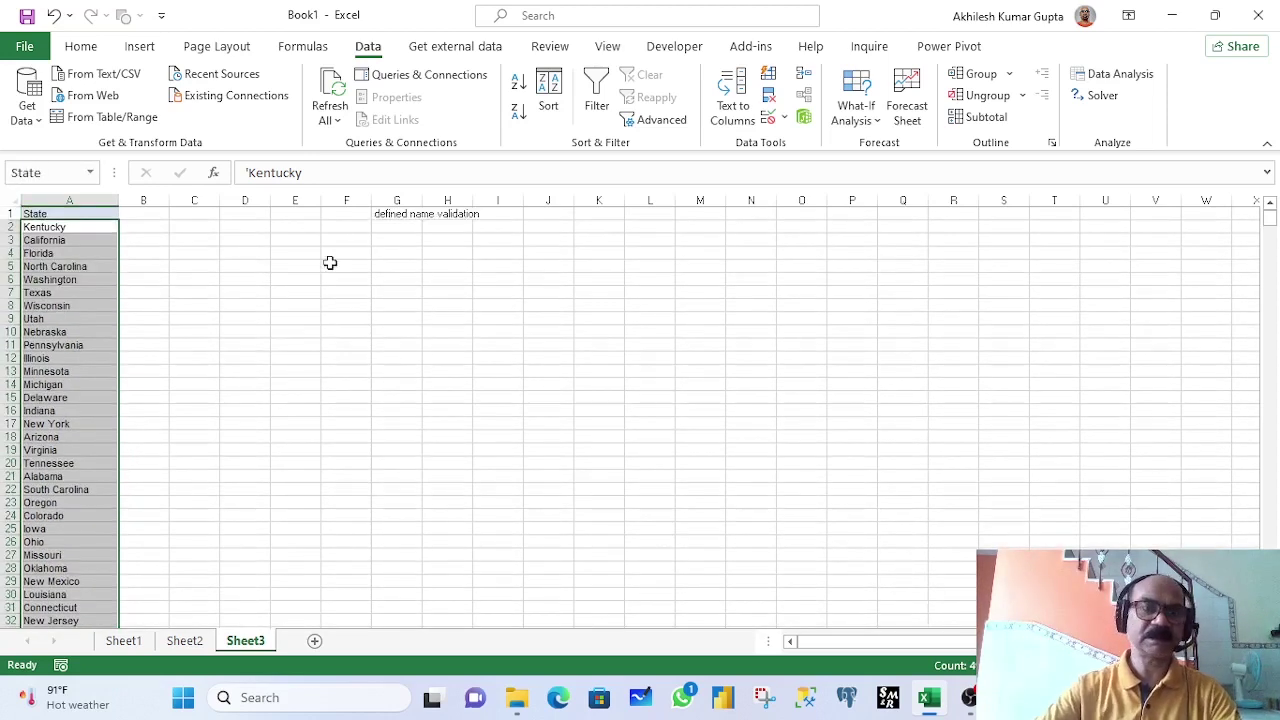
{"action": "left_click", "coordinate": [377, 251]}
{"action": "left_click", "coordinate": [43, 214]}
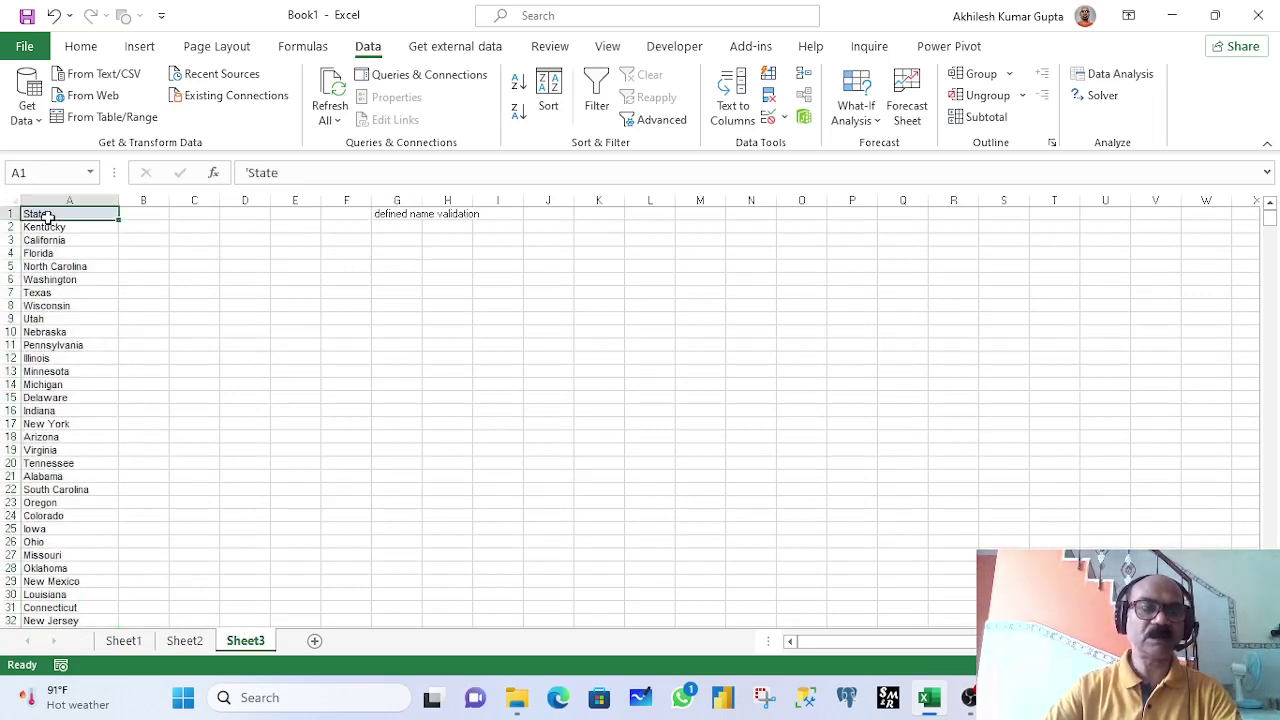
{"action": "left_click", "coordinate": [199, 216]}
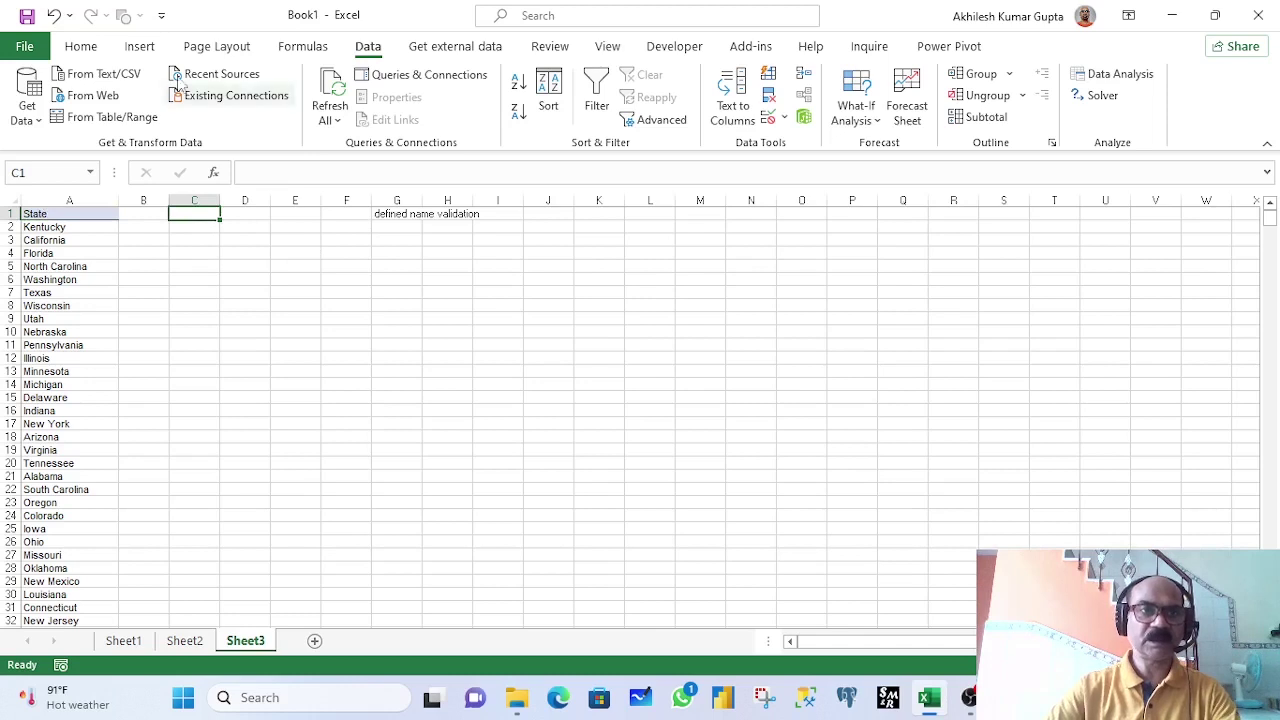
{"action": "left_click", "coordinate": [82, 46]}
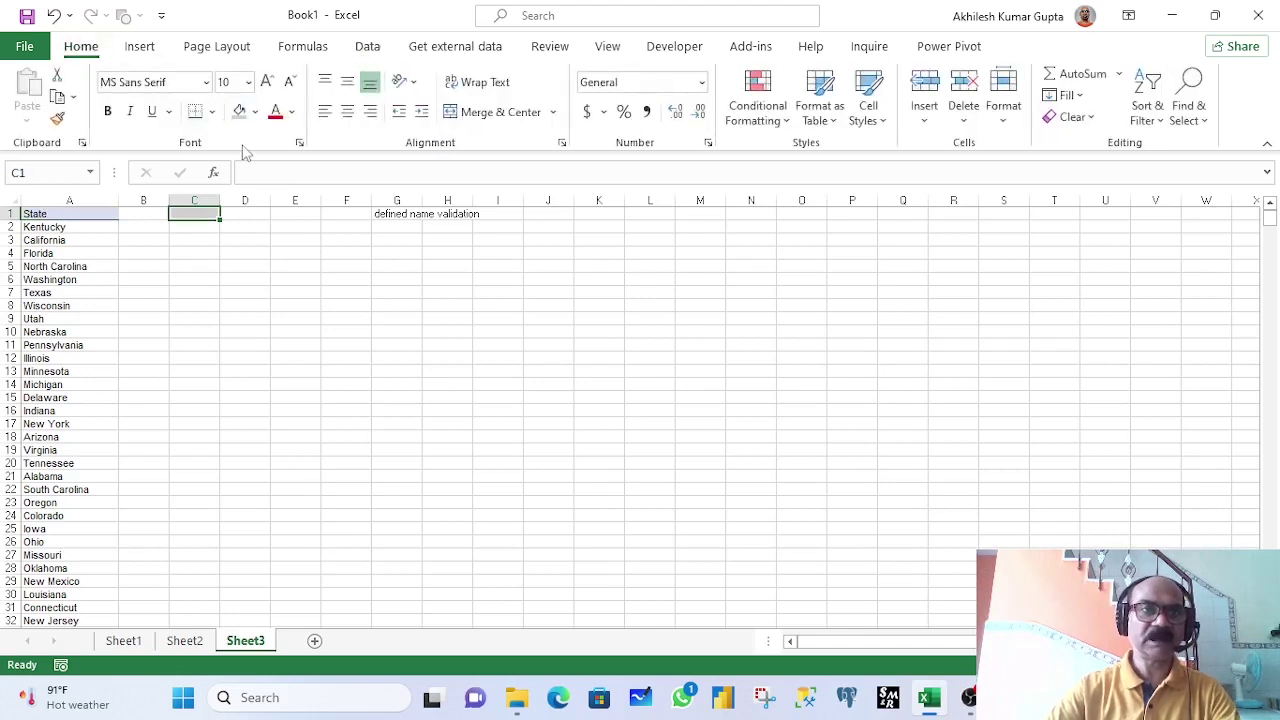
Widen column C and give C1 a List validation sourced from =State
{"action": "left_click_drag", "start_coordinate": [219, 204], "coordinate": [246, 204]}
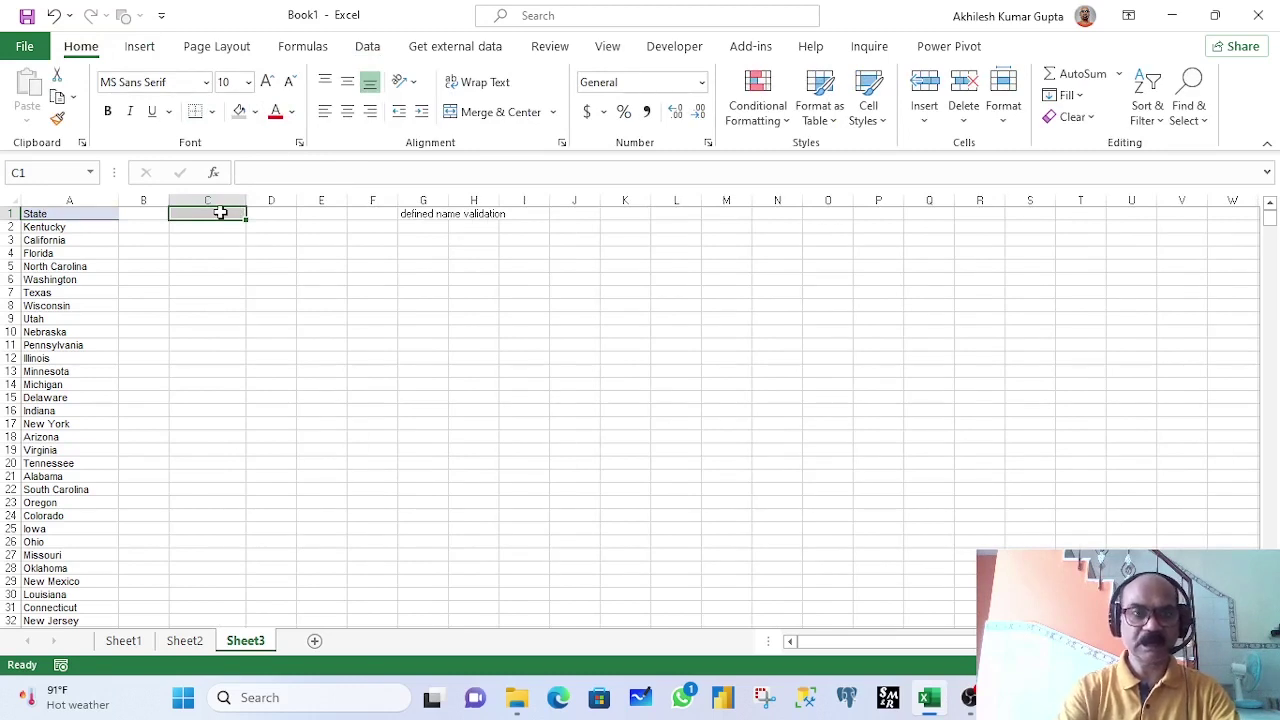
{"action": "key", "text": "alt+d"}
{"action": "key", "text": "l"}
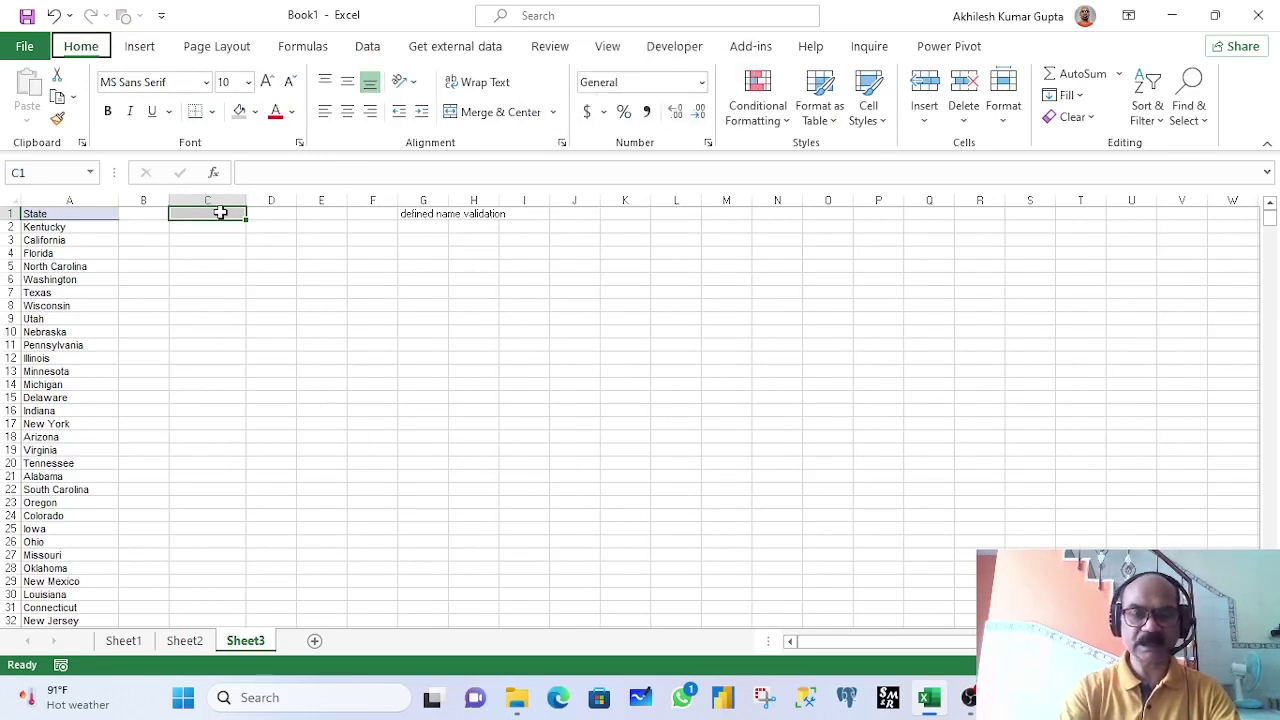
{"action": "left_click", "coordinate": [581, 303]}
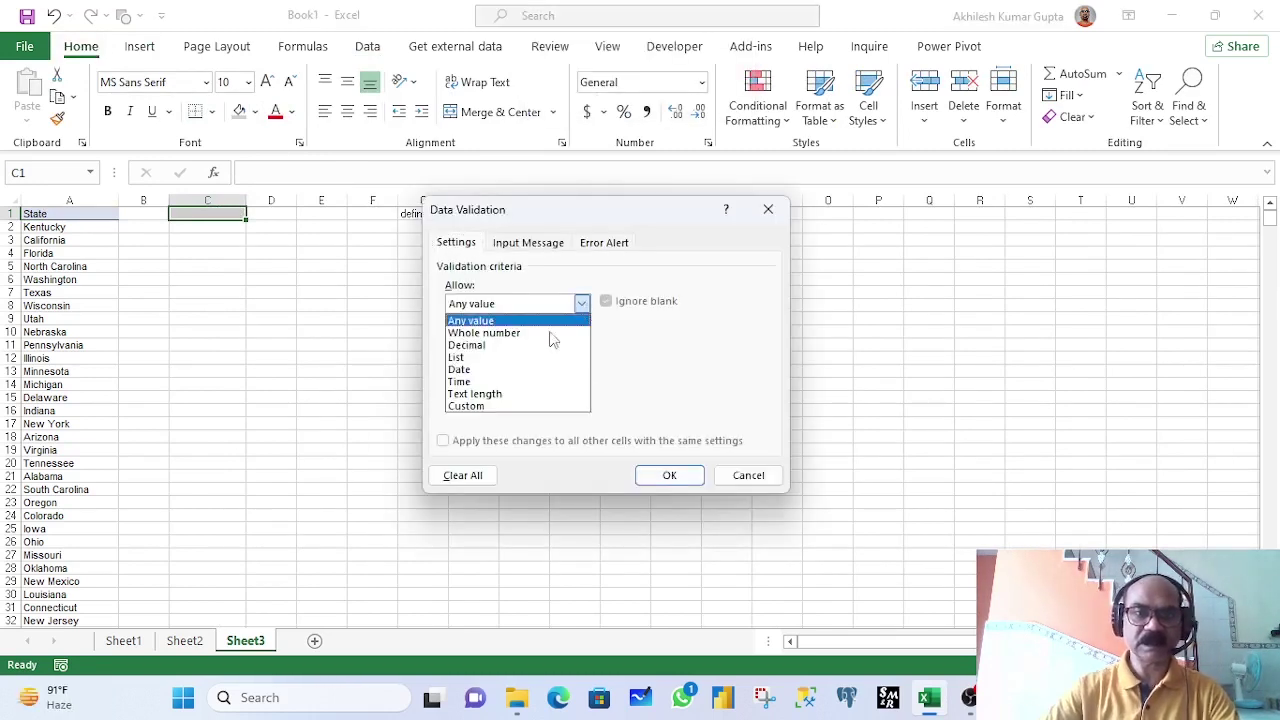
{"action": "left_click", "coordinate": [468, 358]}
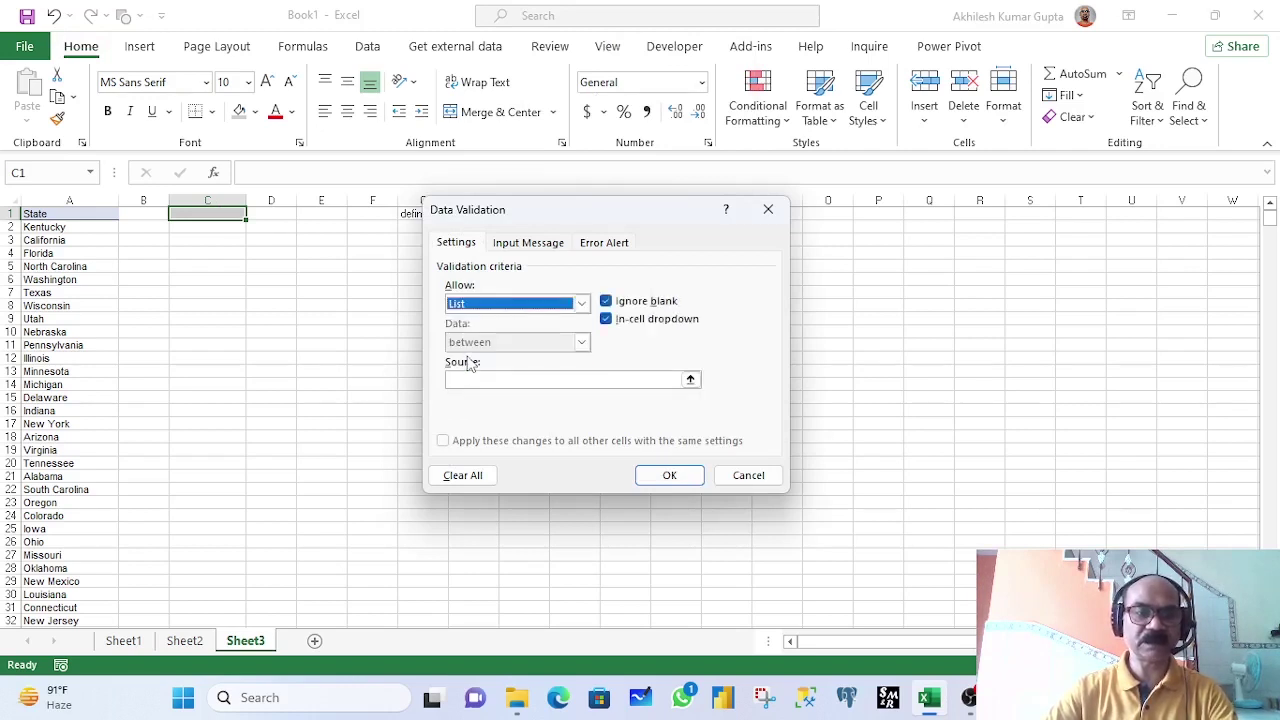
{"action": "left_click", "coordinate": [508, 379]}
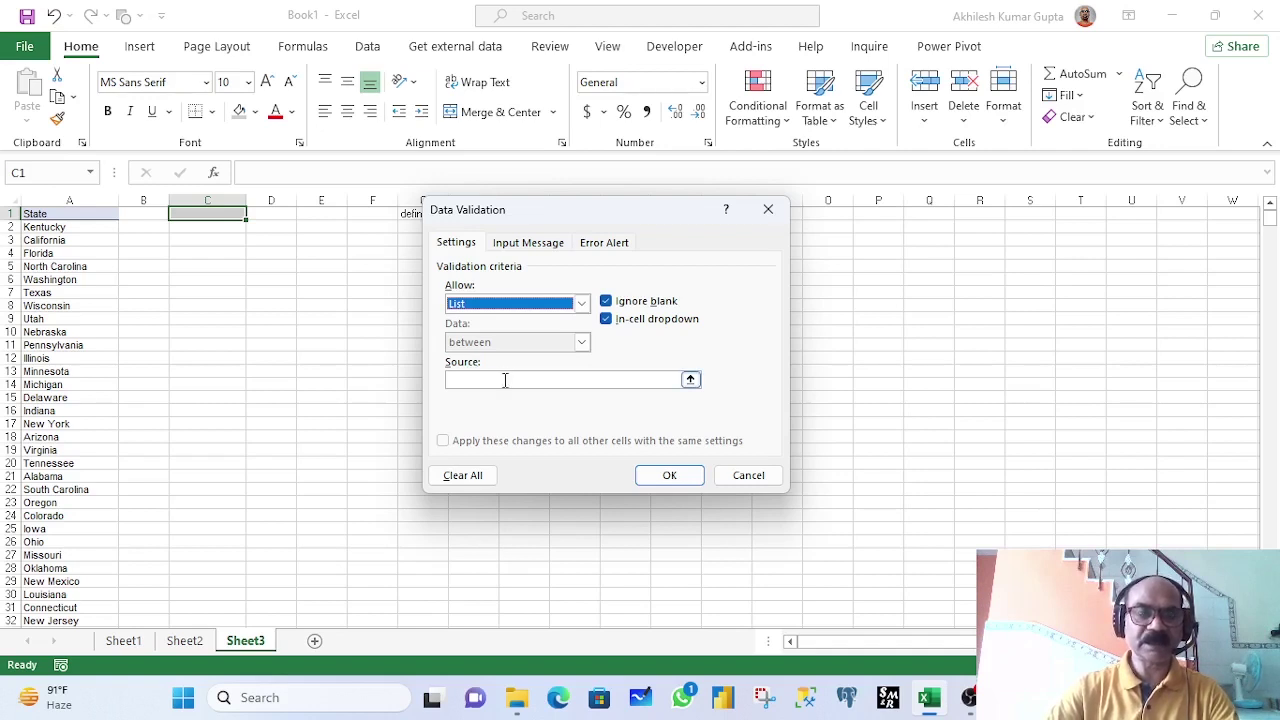
{"action": "left_click", "coordinate": [505, 380]}
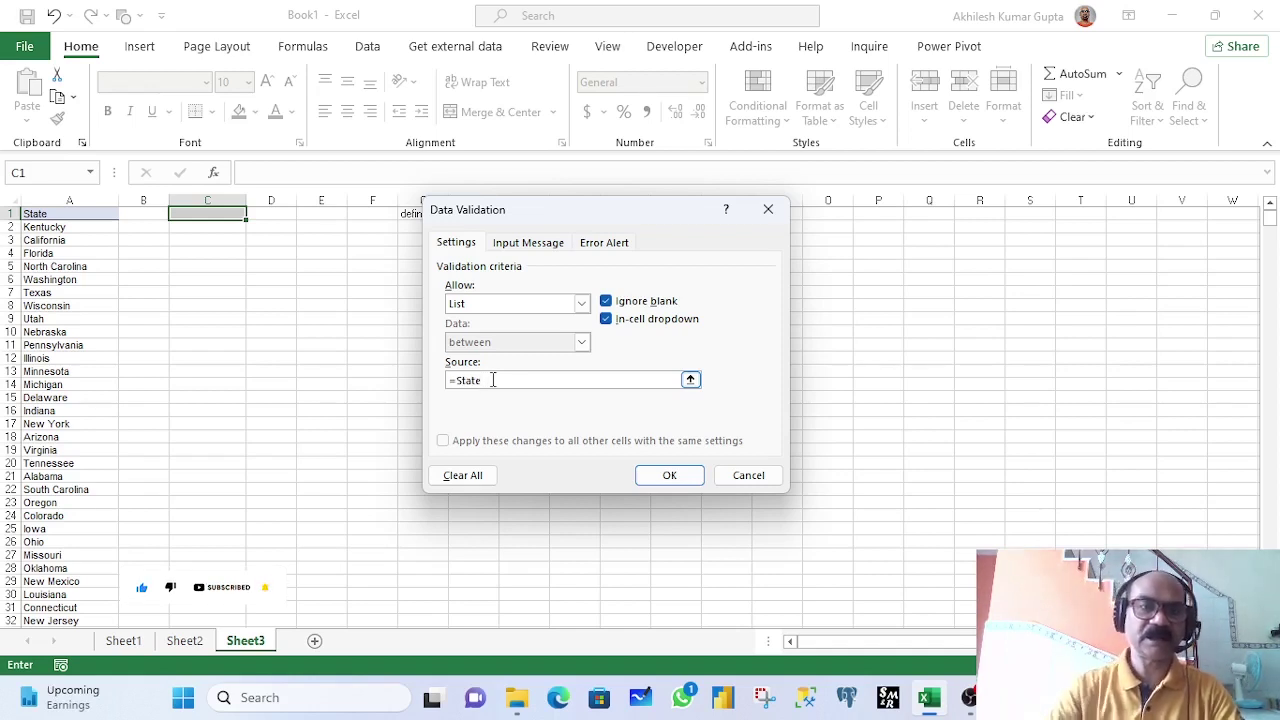
{"action": "left_click", "coordinate": [683, 477]}
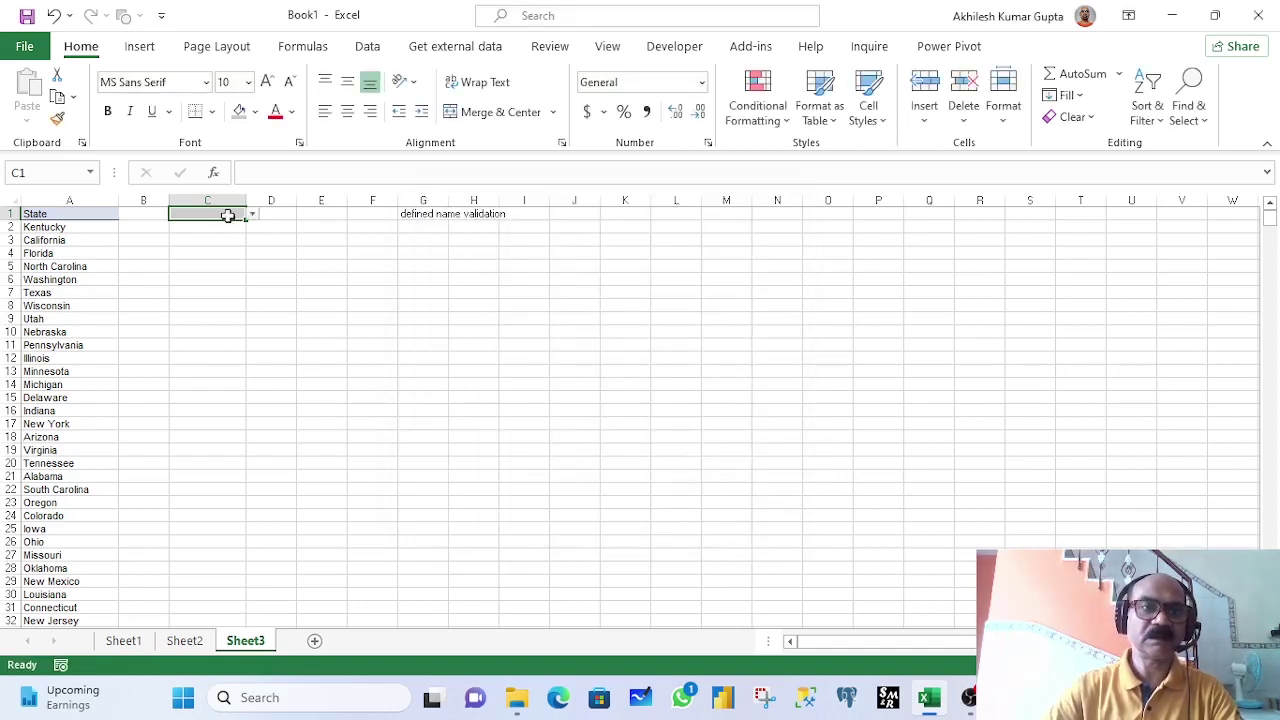
{"action": "left_click", "coordinate": [253, 215]}
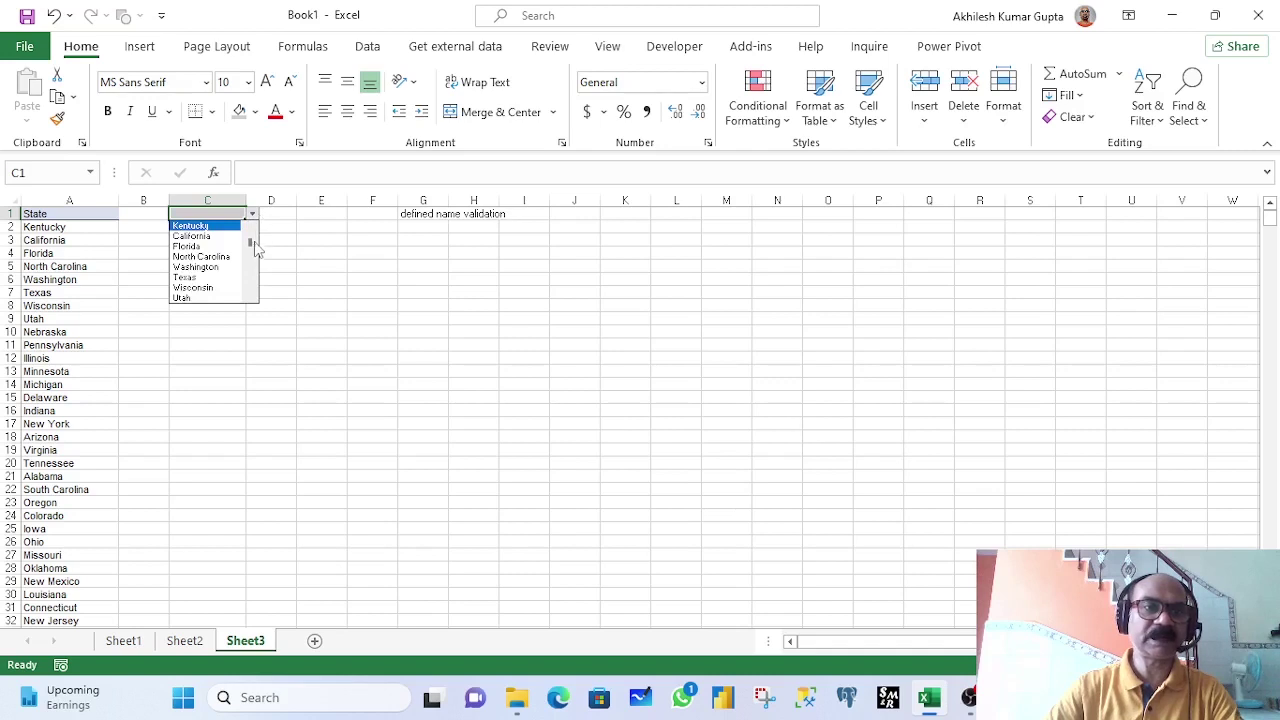
{"action": "left_click_drag", "start_coordinate": [253, 250], "coordinate": [252, 224]}
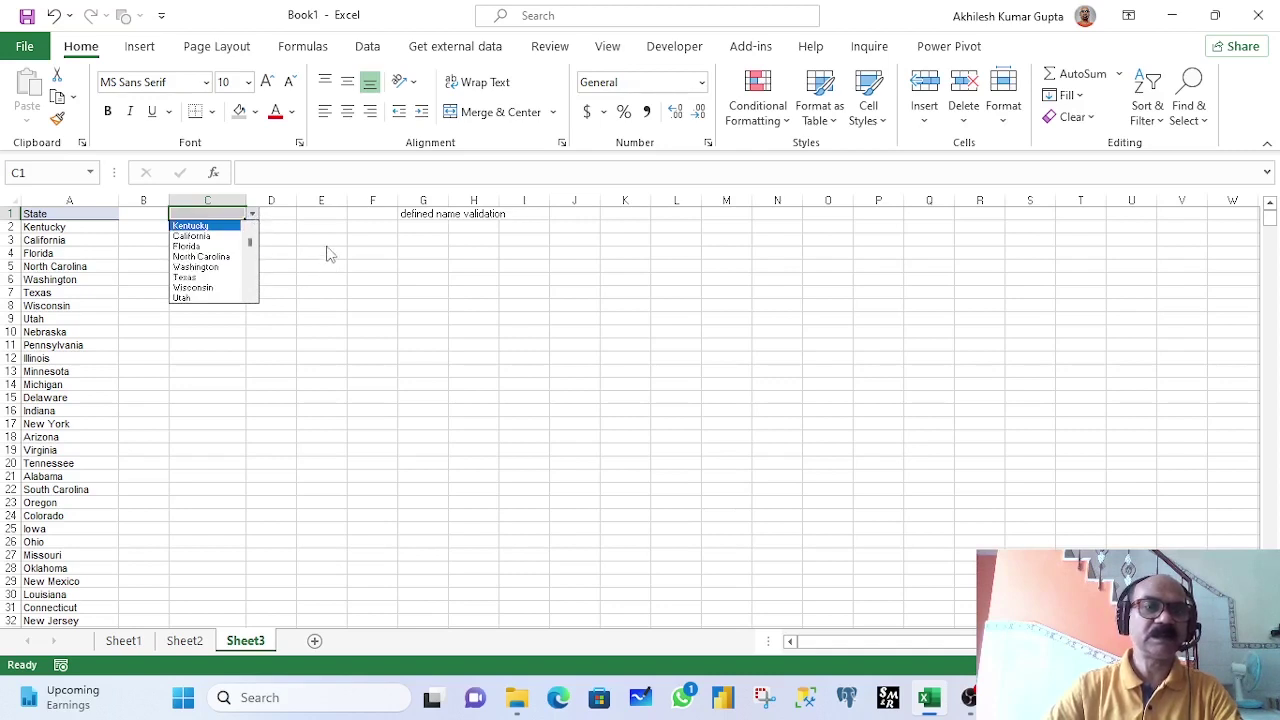
{"action": "left_click", "coordinate": [316, 222]}
{"action": "left_click", "coordinate": [412, 214]}
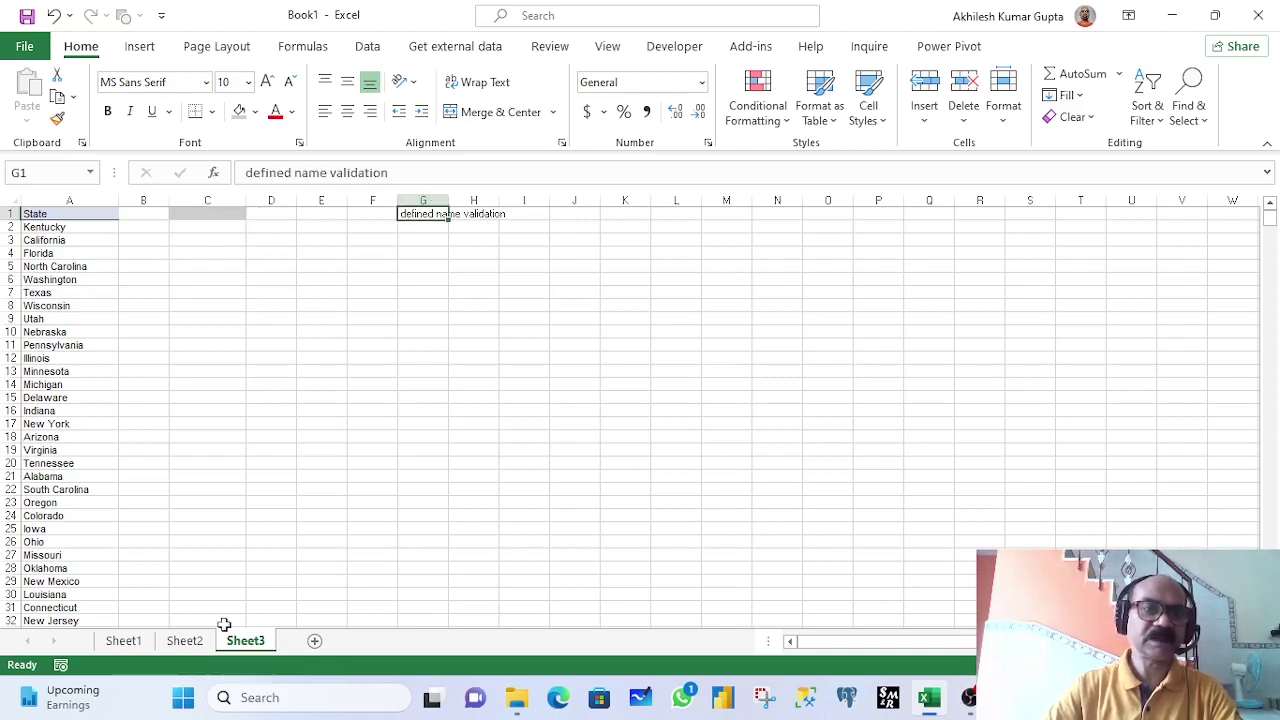
{"action": "left_click", "coordinate": [124, 645]}
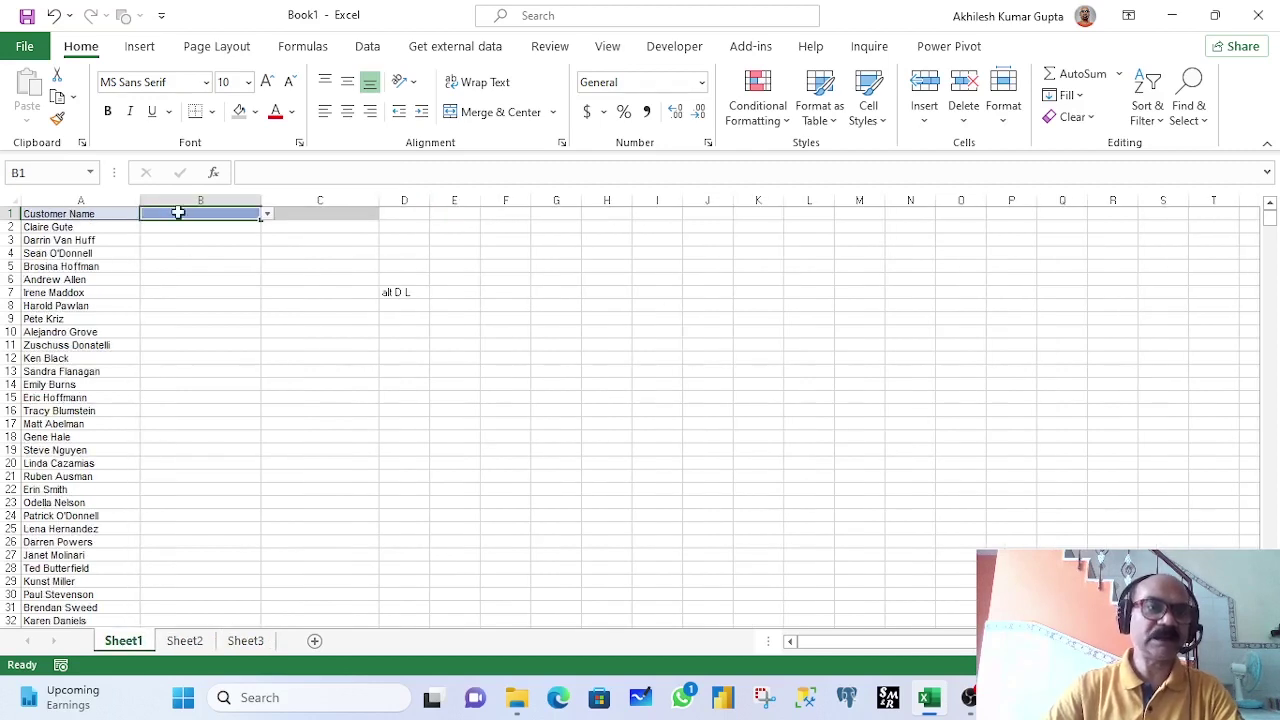
{"action": "left_click", "coordinate": [267, 215]}
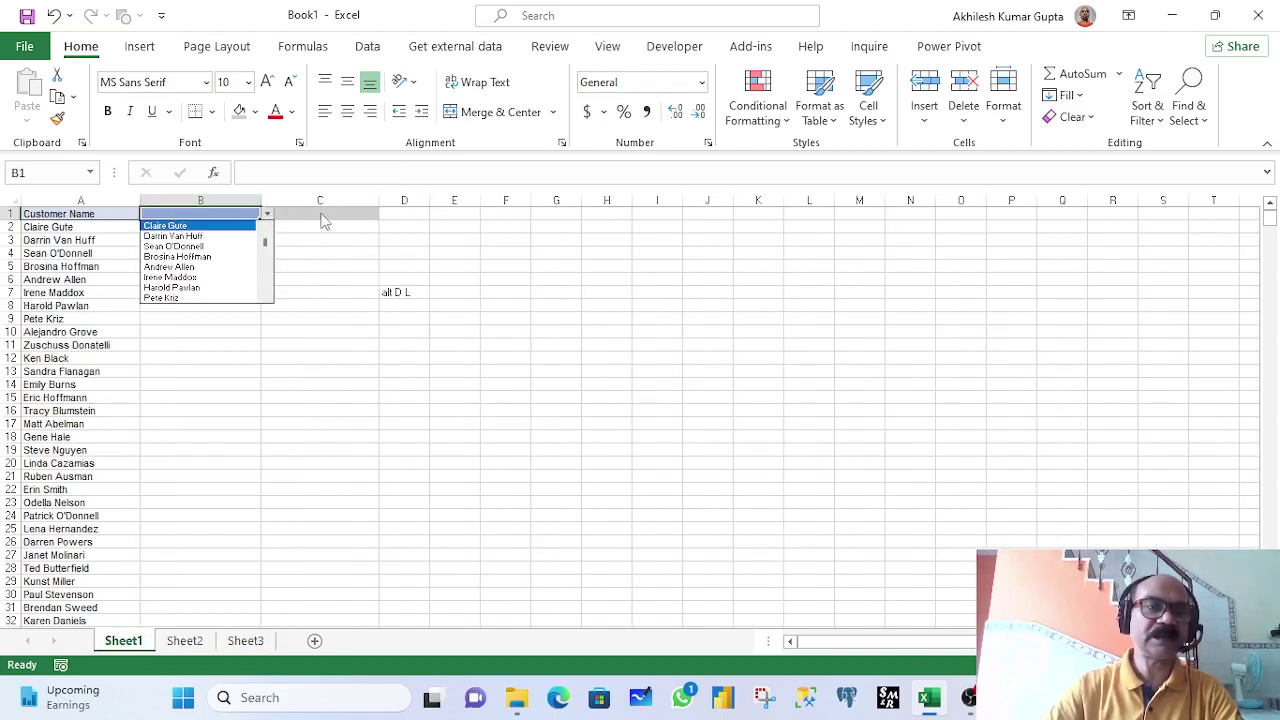
{"action": "left_click", "coordinate": [320, 209]}
{"action": "left_click", "coordinate": [323, 211]}
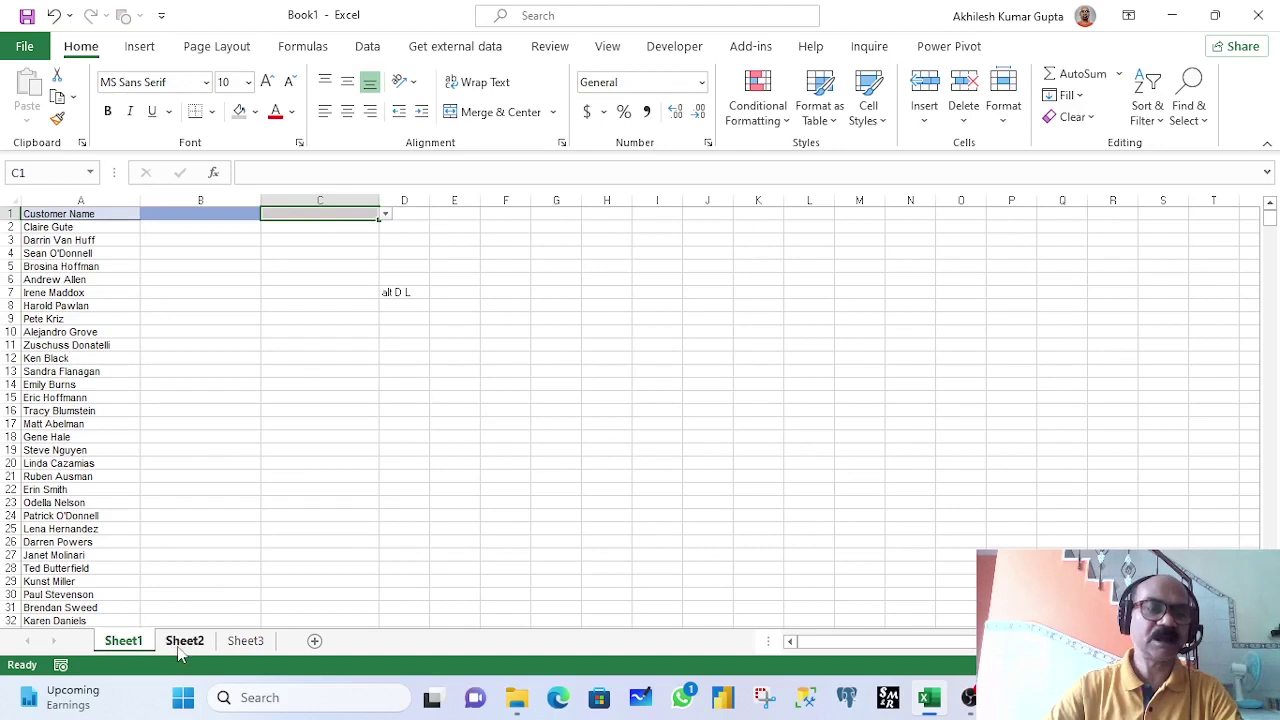
{"action": "left_click", "coordinate": [245, 641]}
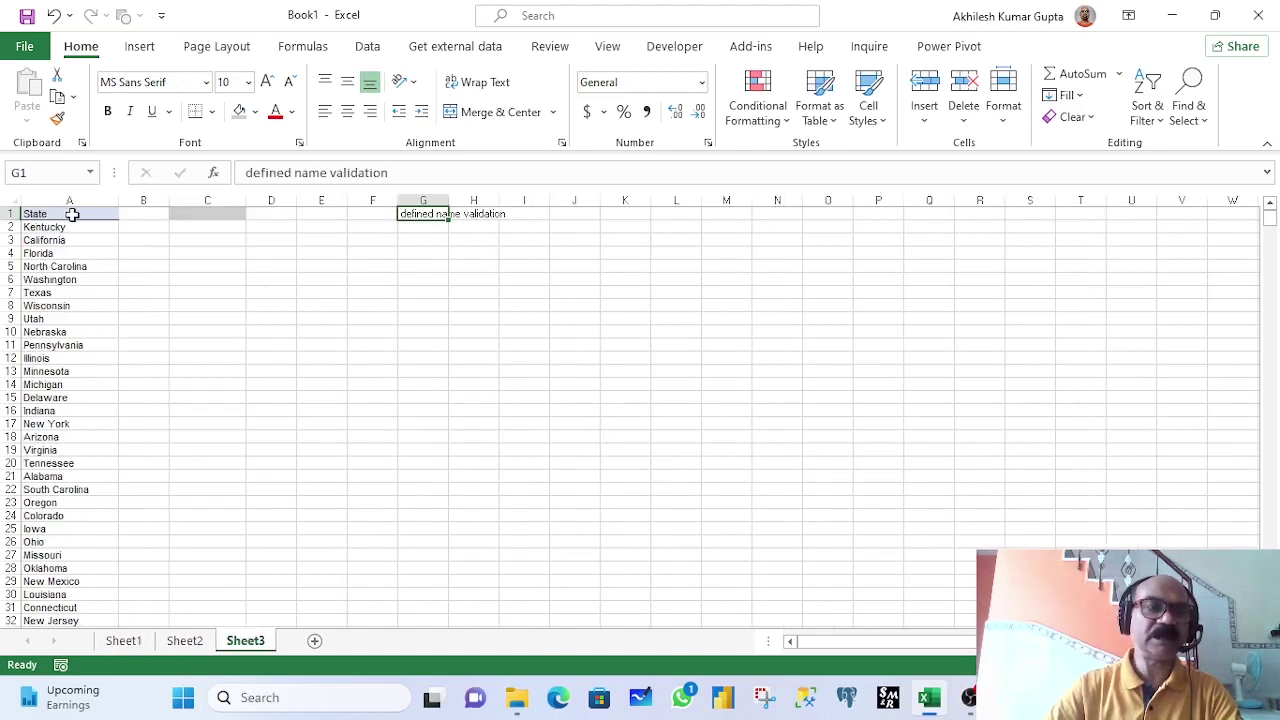
{"action": "left_click", "coordinate": [66, 227]}
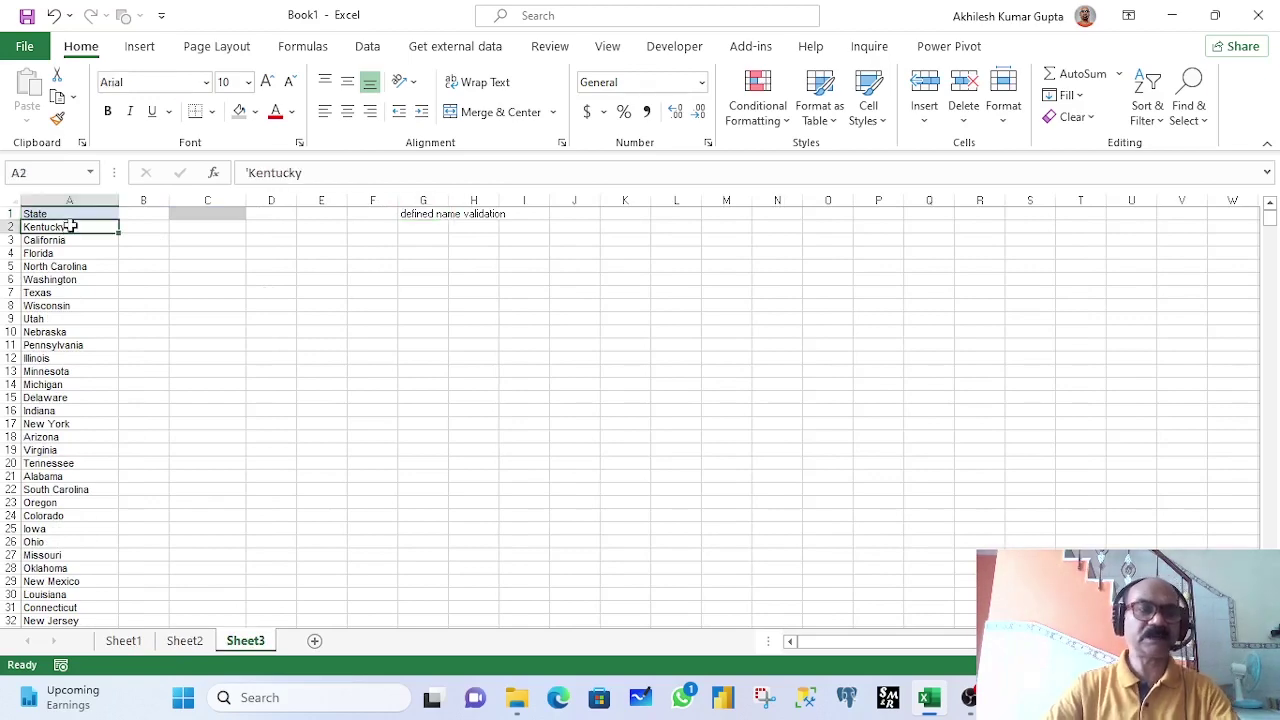
{"action": "key", "text": "ctrl+shift+Down"}
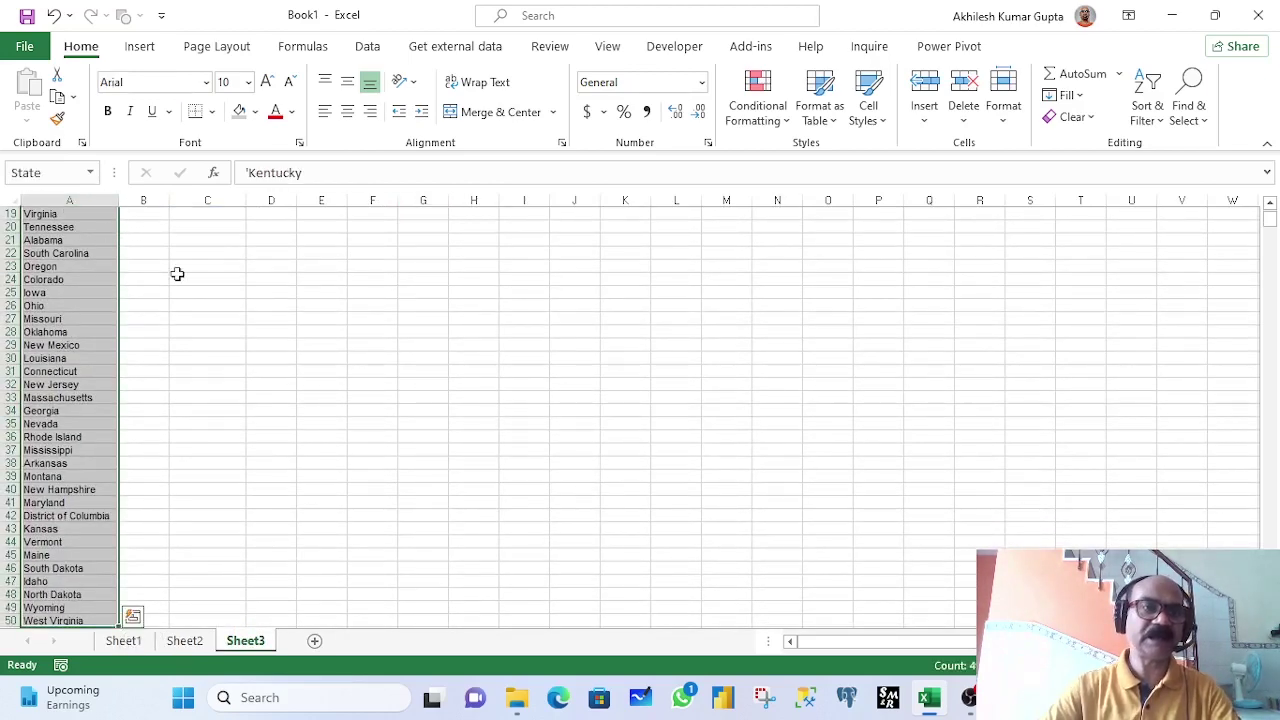
{"action": "key", "text": "ctrl+Home"}
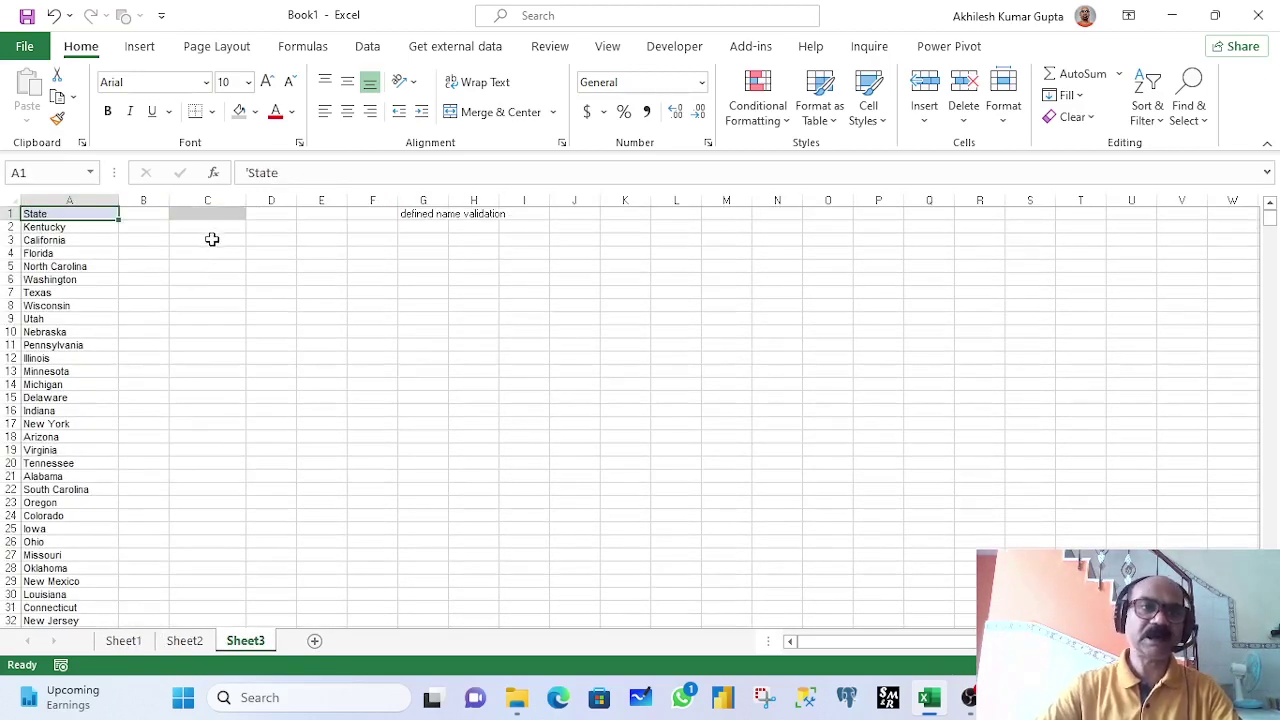
{"action": "left_click", "coordinate": [234, 212]}
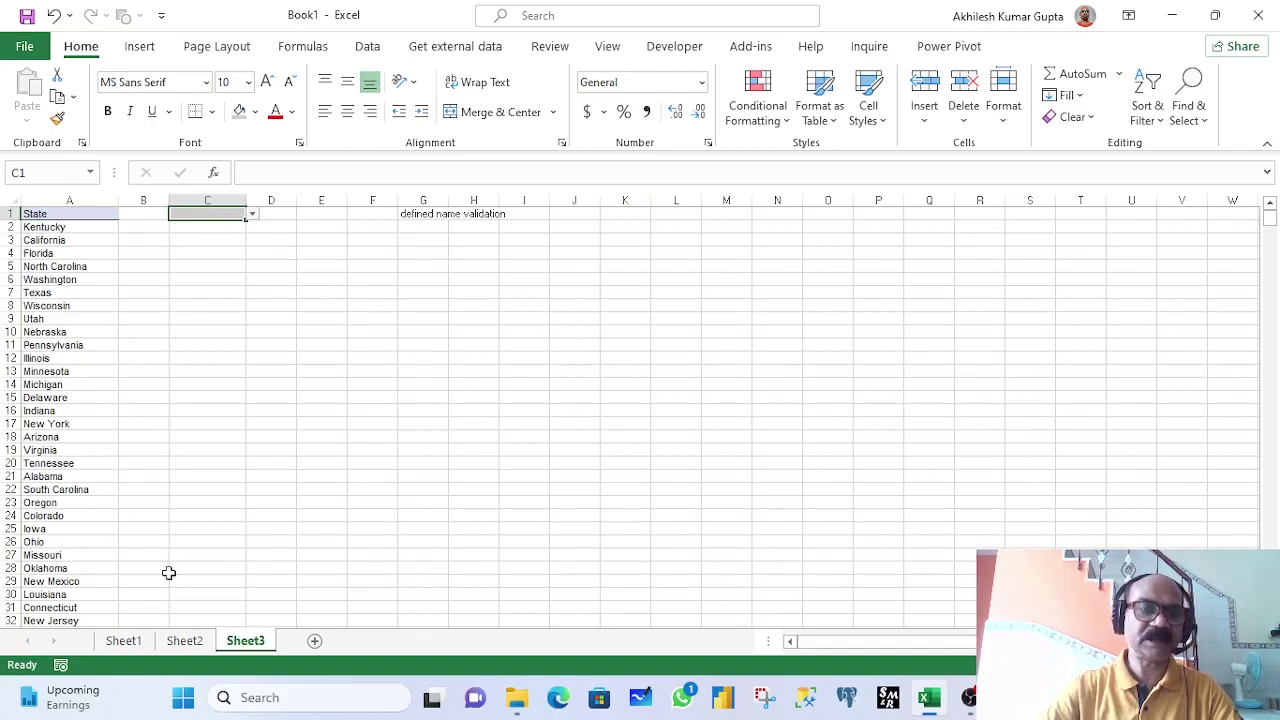
Move from Sheet1 over to Sheet2
{"action": "left_click", "coordinate": [123, 640]}
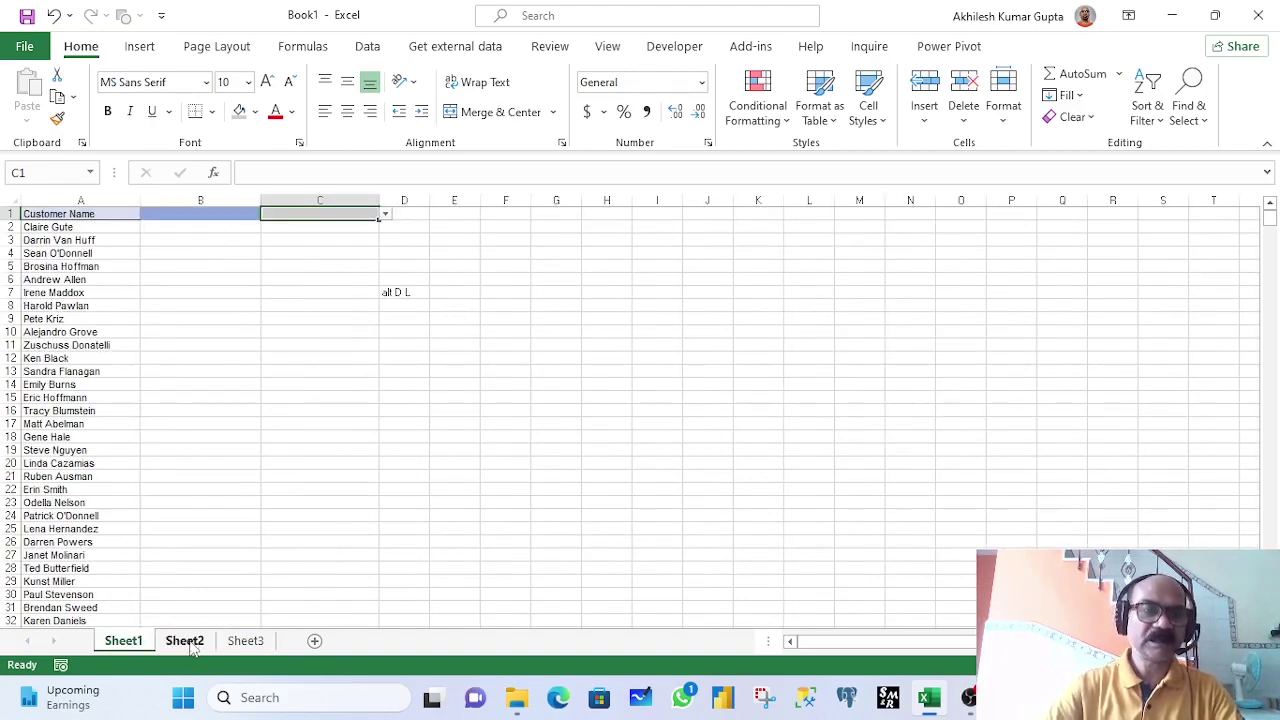
{"action": "left_click", "coordinate": [186, 641]}
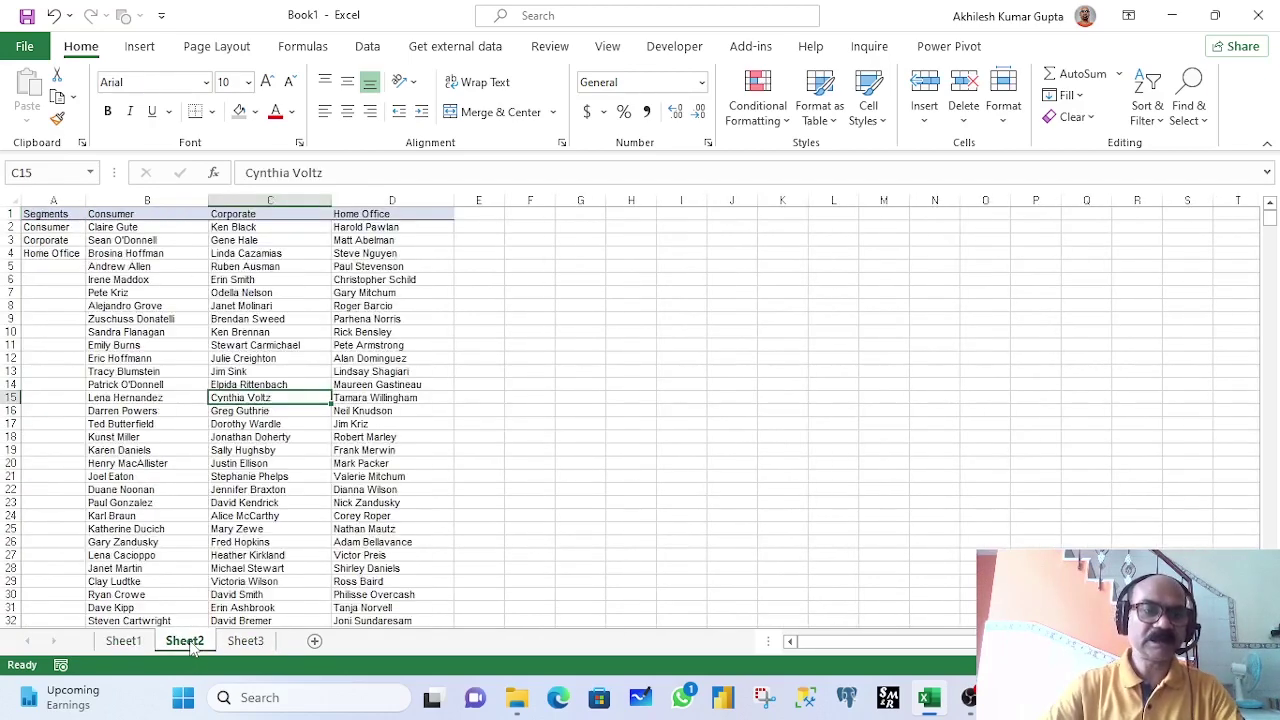
{"action": "left_click", "coordinate": [53, 213]}
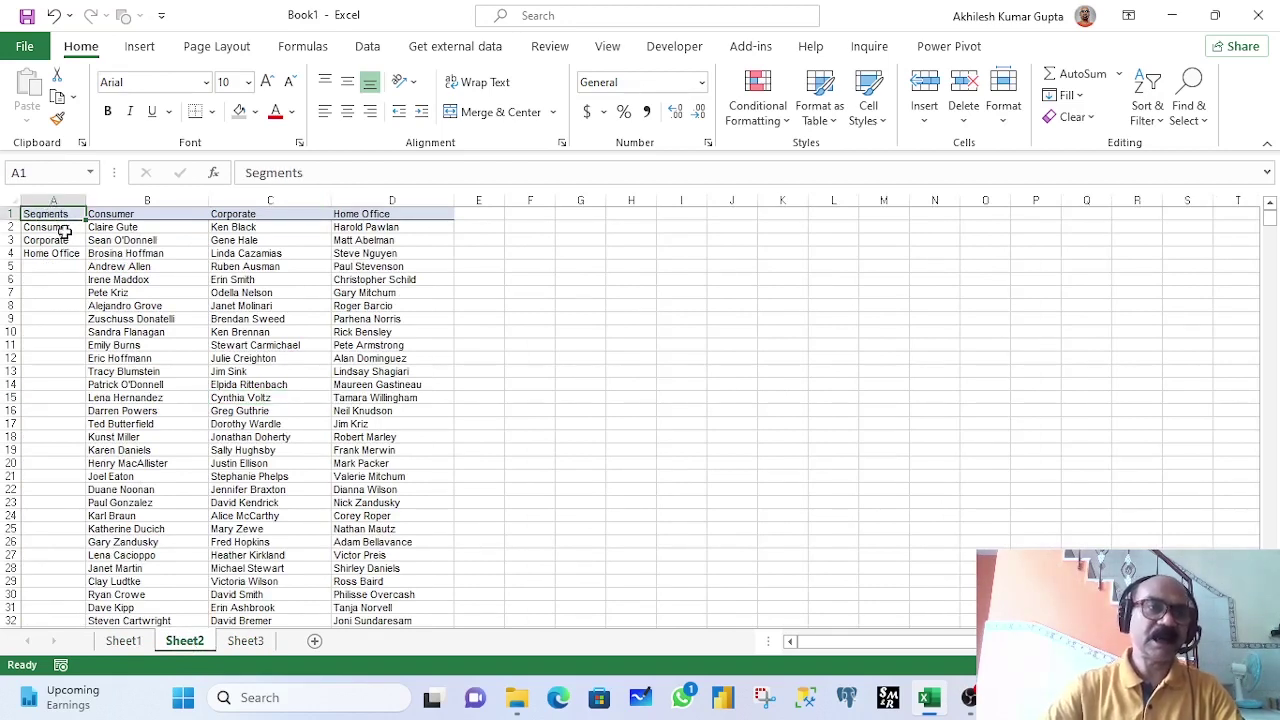
{"action": "left_click_drag", "start_coordinate": [60, 213], "coordinate": [58, 252]}
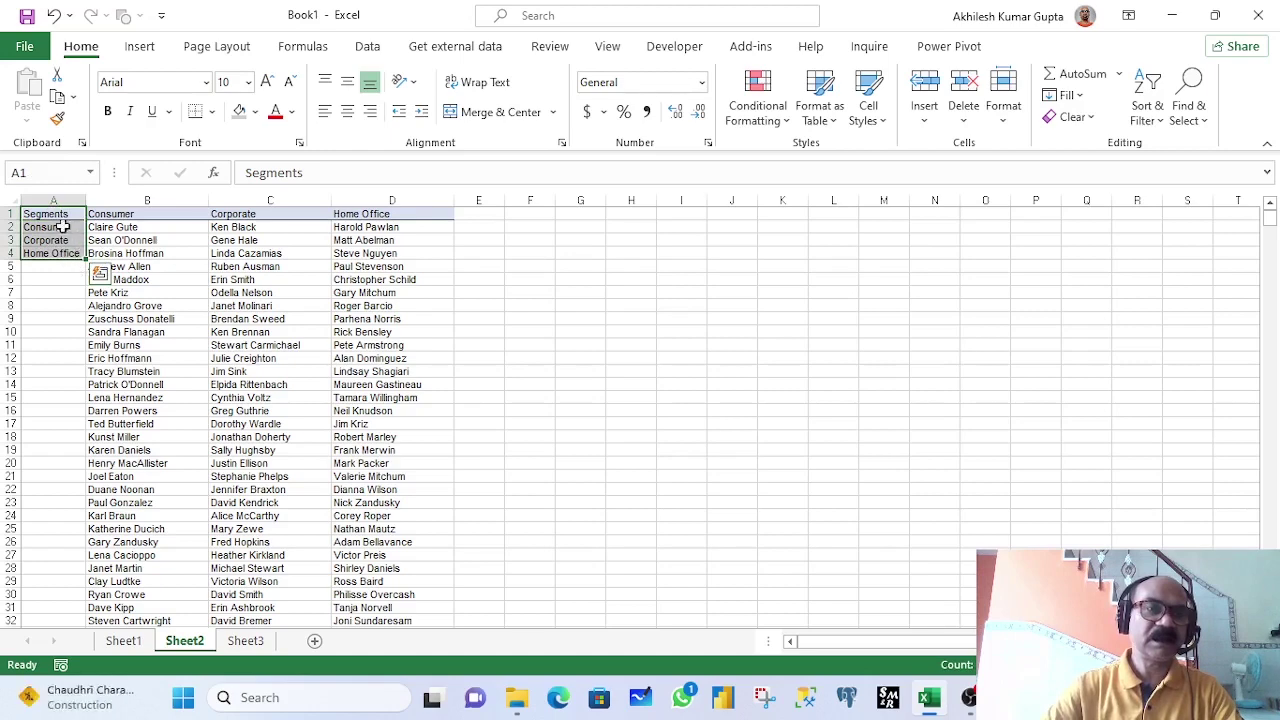
{"action": "left_click", "coordinate": [58, 228]}
{"action": "left_click", "coordinate": [110, 214]}
{"action": "key", "text": "ctrl+shift+Down"}
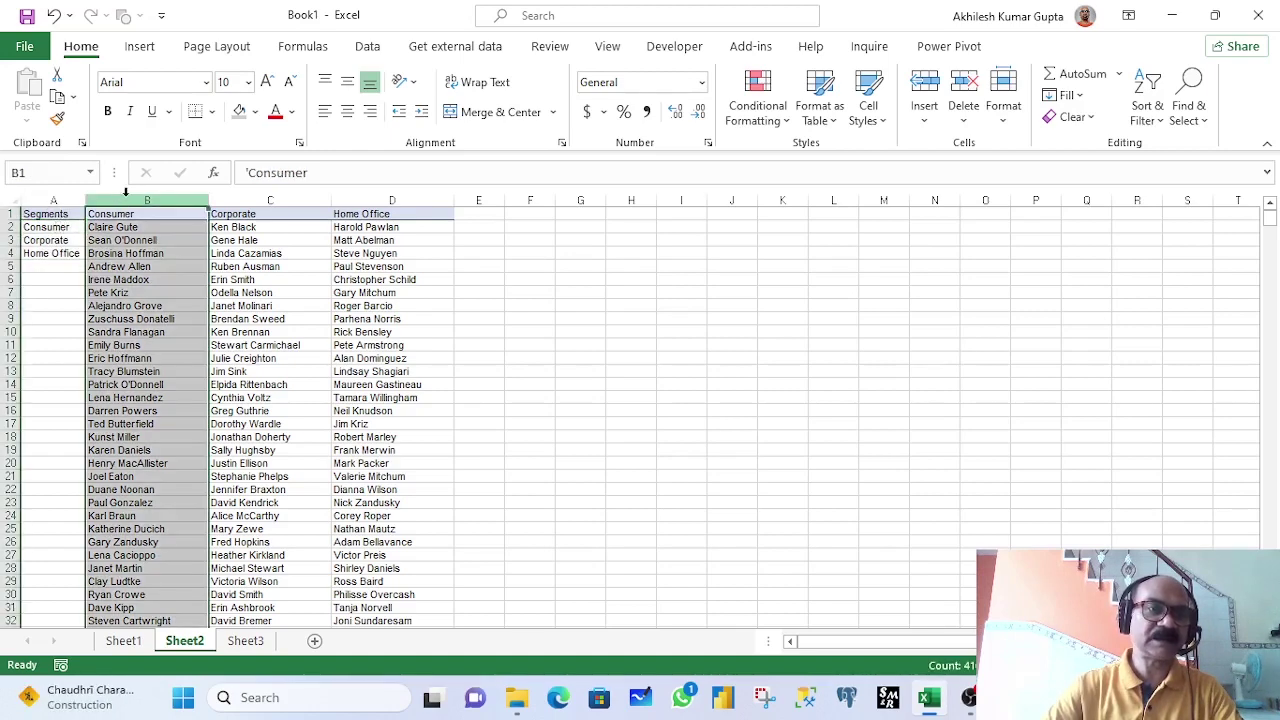
{"action": "left_click", "coordinate": [48, 240]}
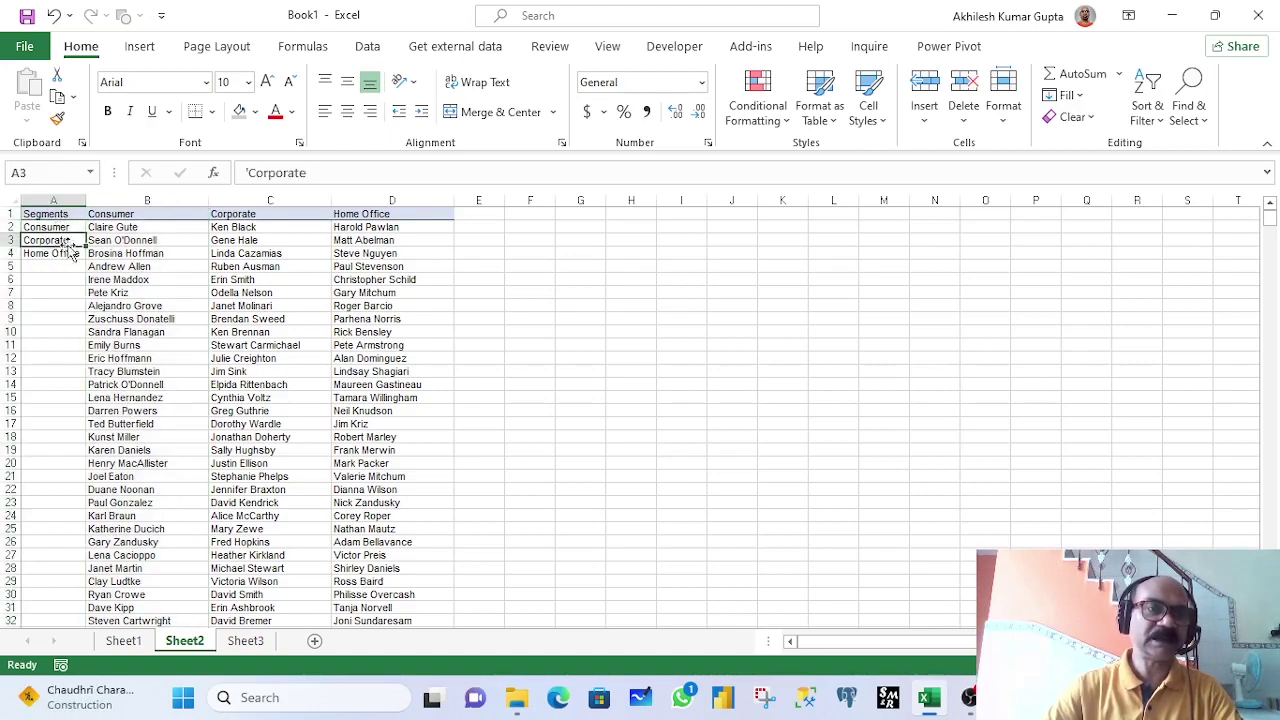
{"action": "left_click", "coordinate": [269, 199]}
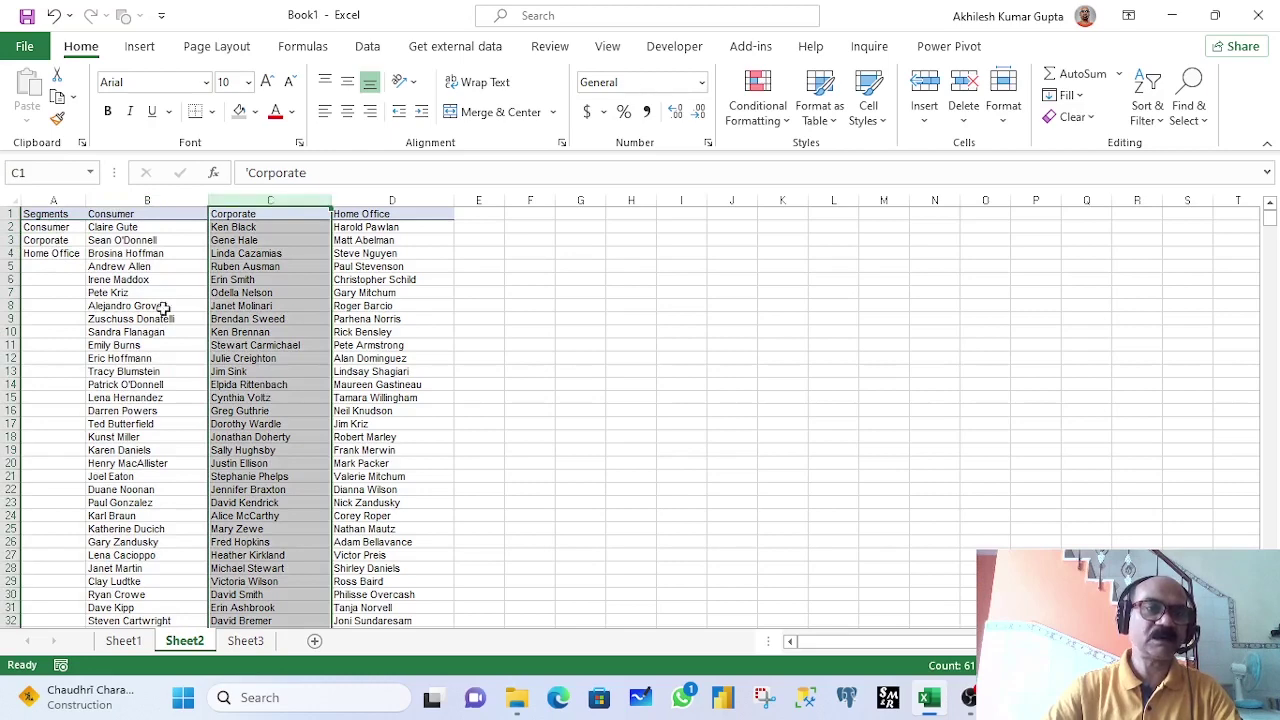
{"action": "left_click", "coordinate": [67, 254]}
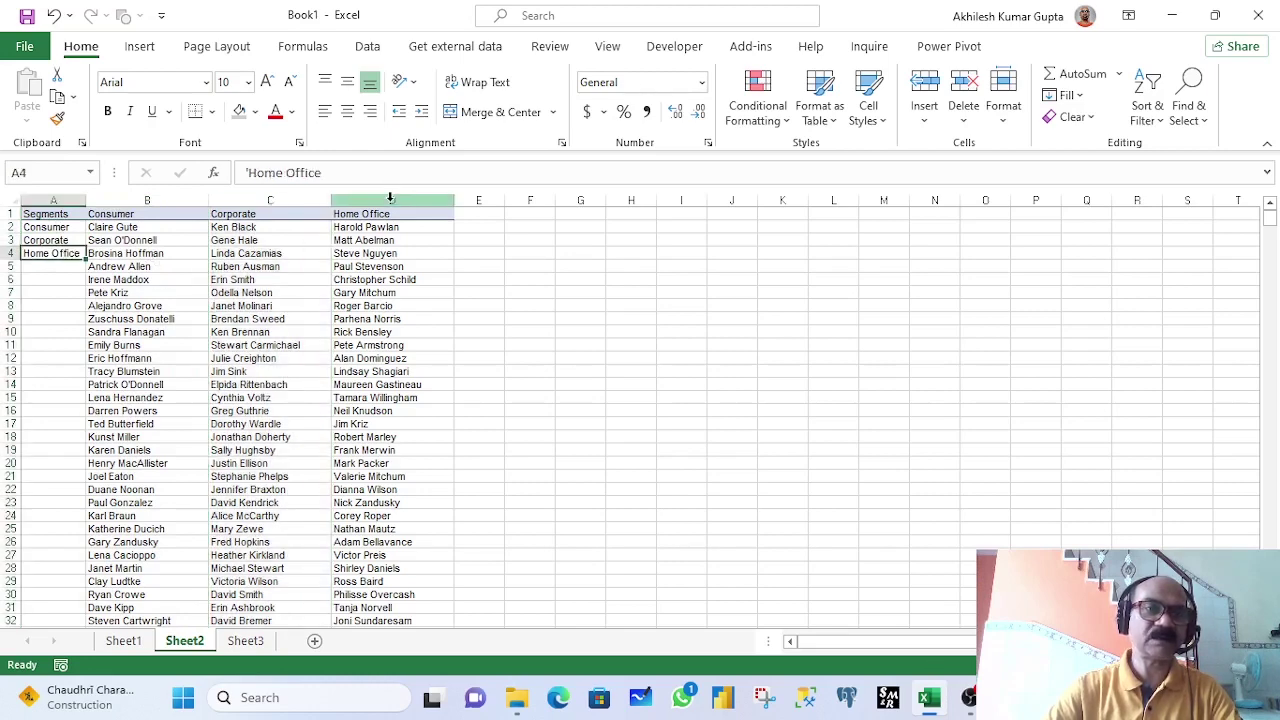
{"action": "left_click", "coordinate": [391, 200]}
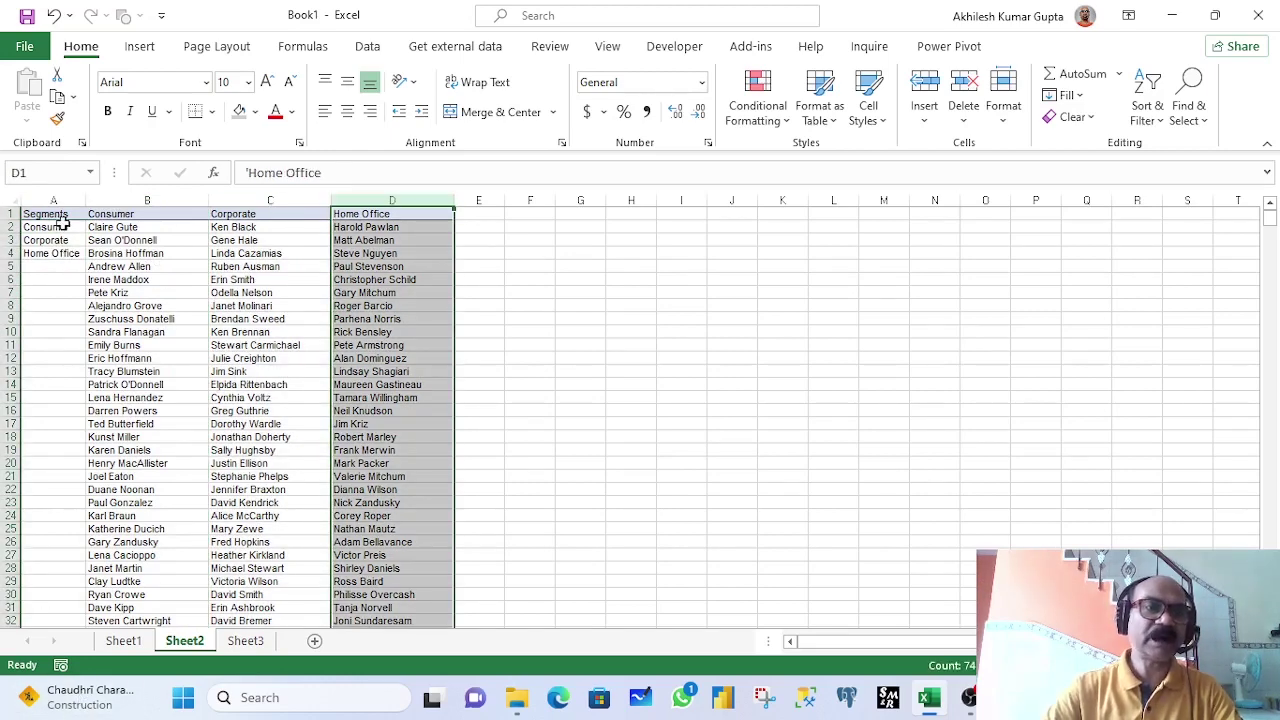
{"action": "left_click_drag", "start_coordinate": [57, 214], "coordinate": [61, 254]}
{"action": "left_click", "coordinate": [605, 217]}
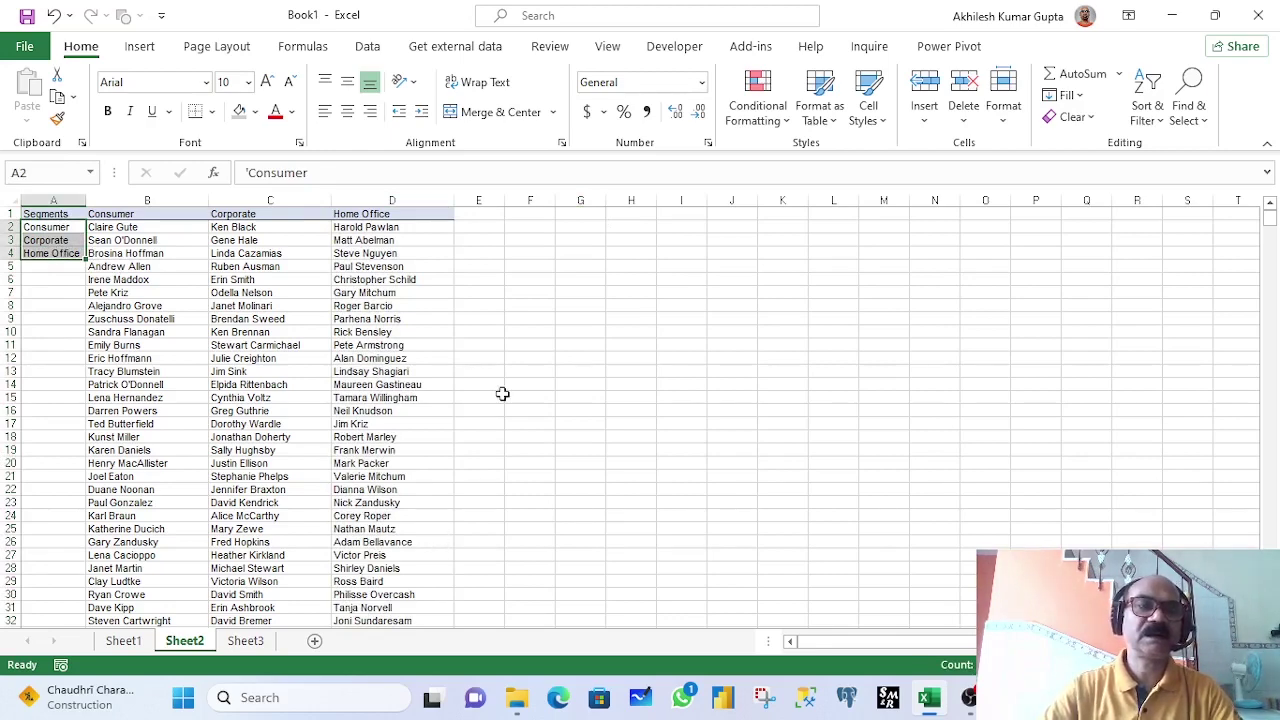
Fill cell I2 green
{"action": "left_click", "coordinate": [256, 112]}
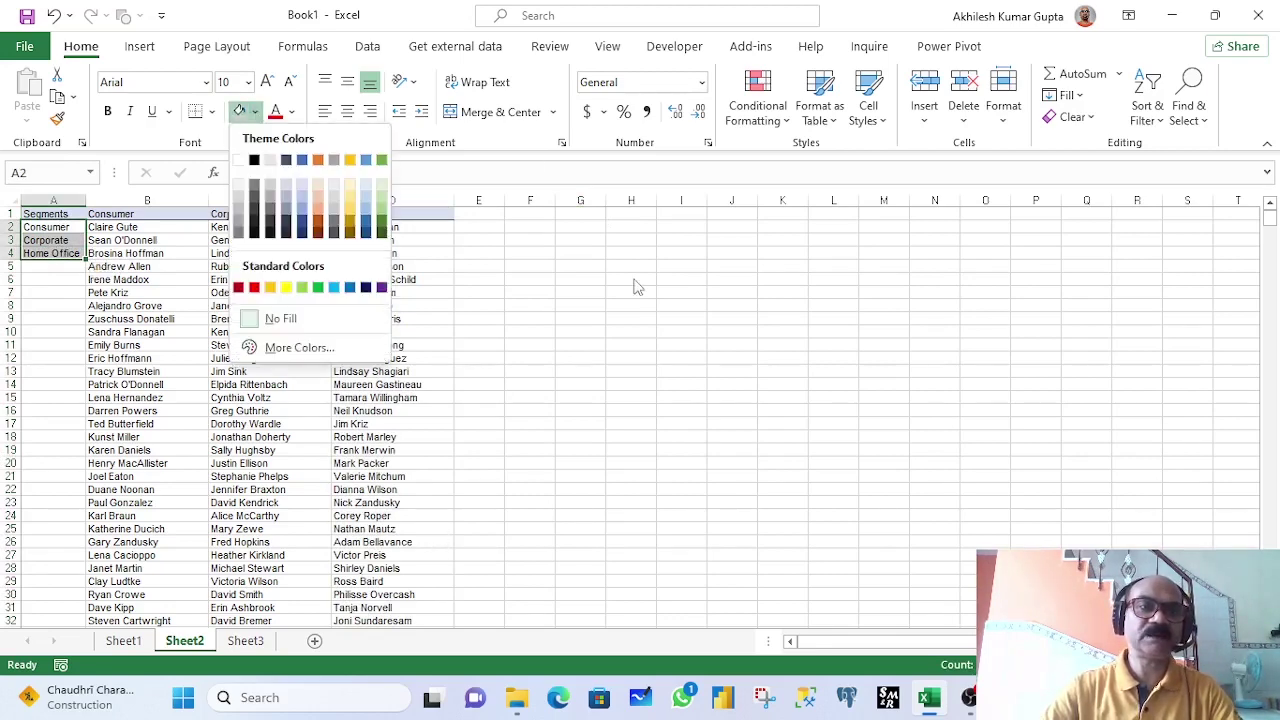
{"action": "left_click", "coordinate": [670, 226]}
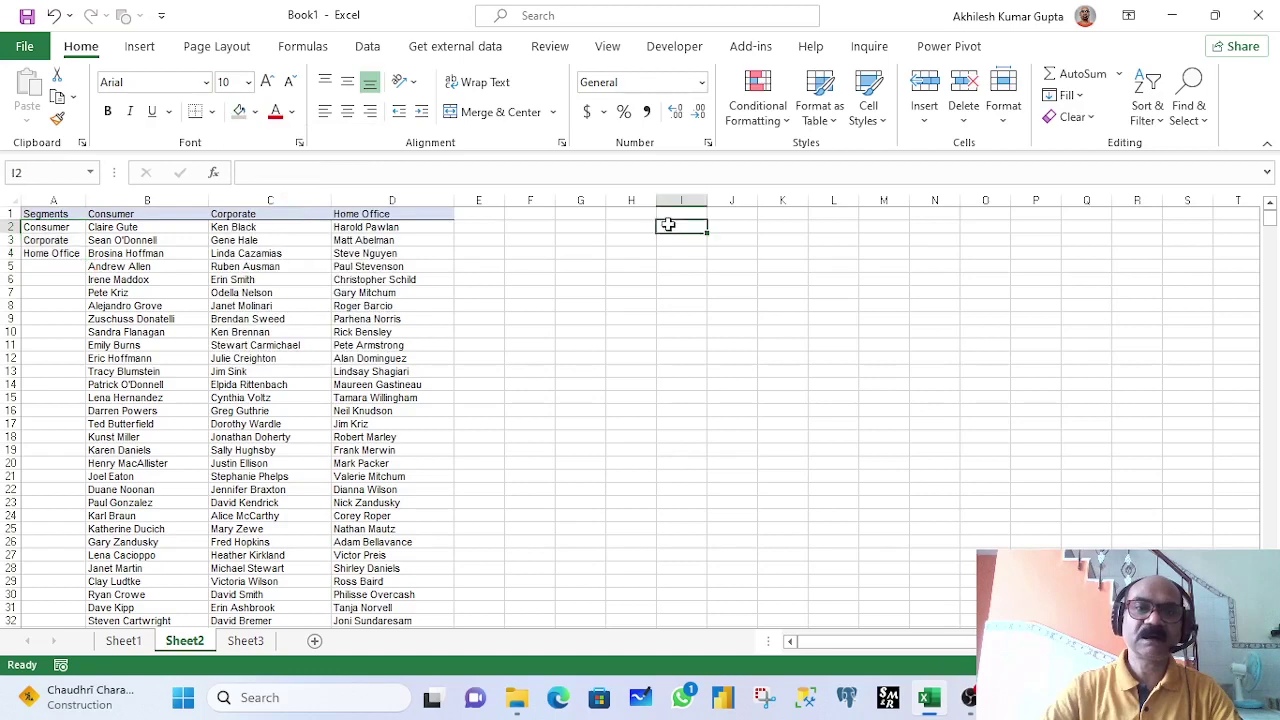
{"action": "left_click", "coordinate": [256, 112]}
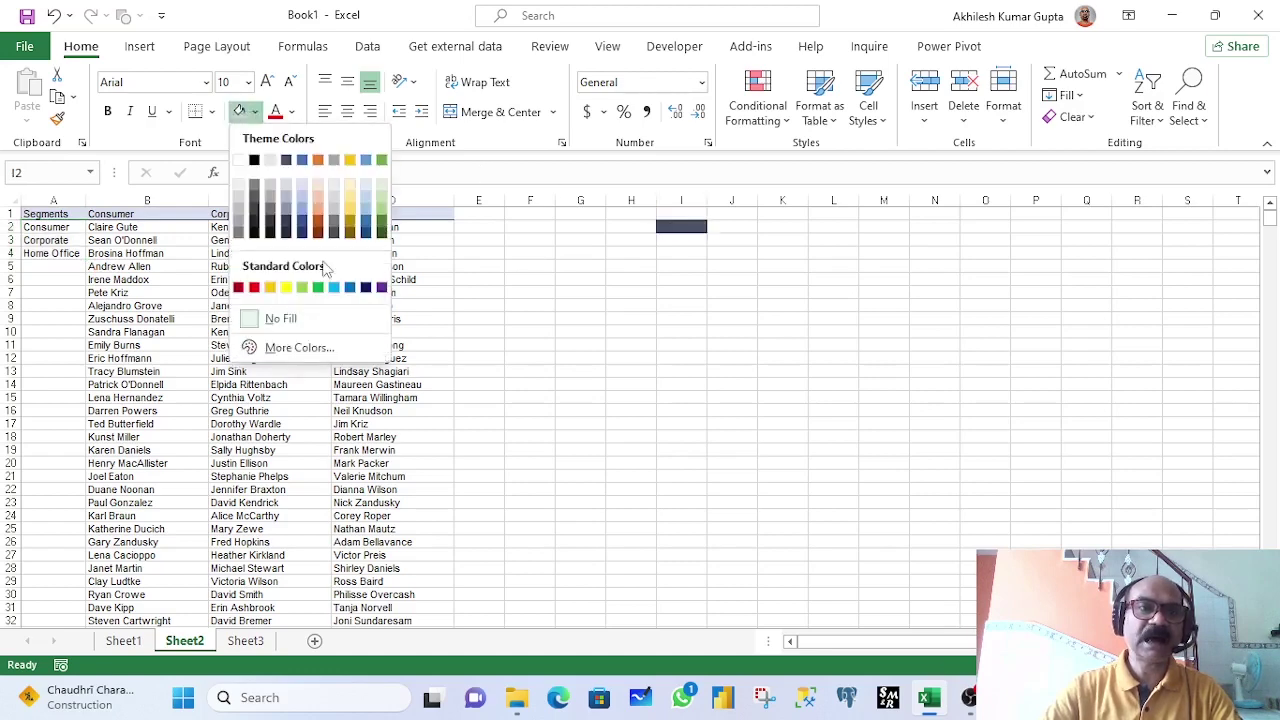
{"action": "left_click", "coordinate": [317, 288]}
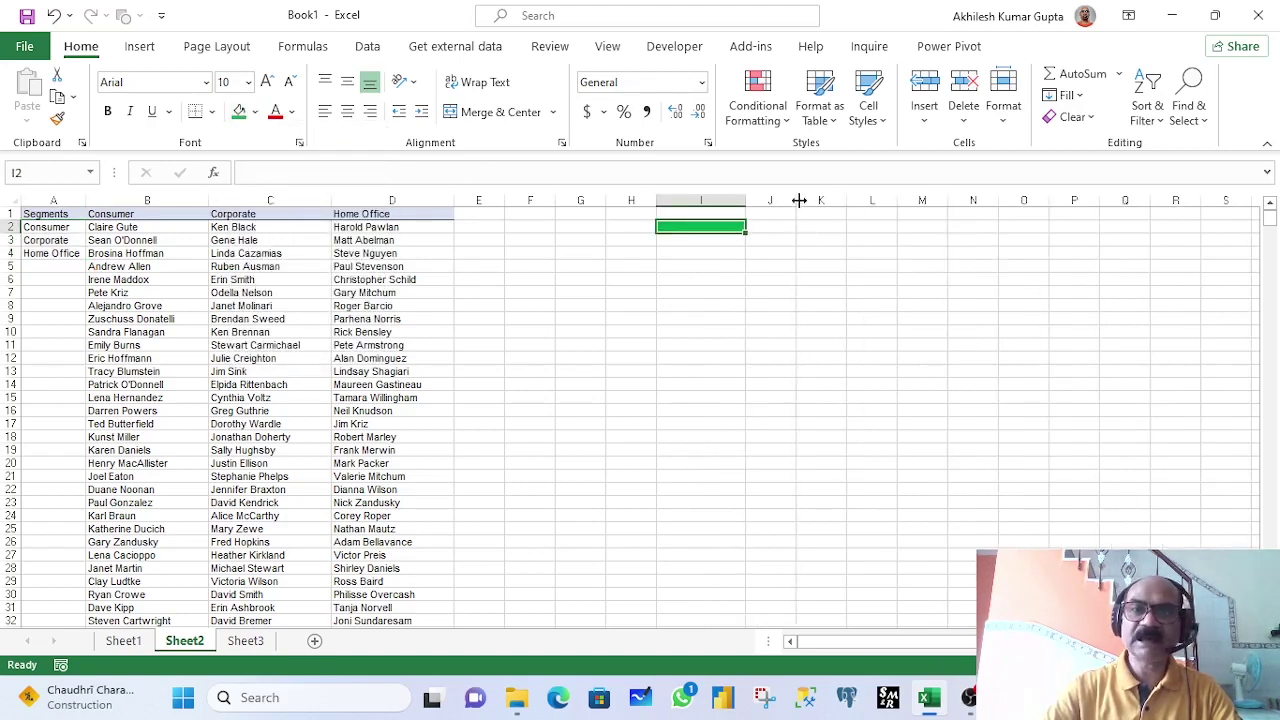
Widen column J and give cell J2 a blue-grey fill
{"action": "left_click_drag", "start_coordinate": [799, 200], "coordinate": [862, 200]}
{"action": "left_click", "coordinate": [795, 230]}
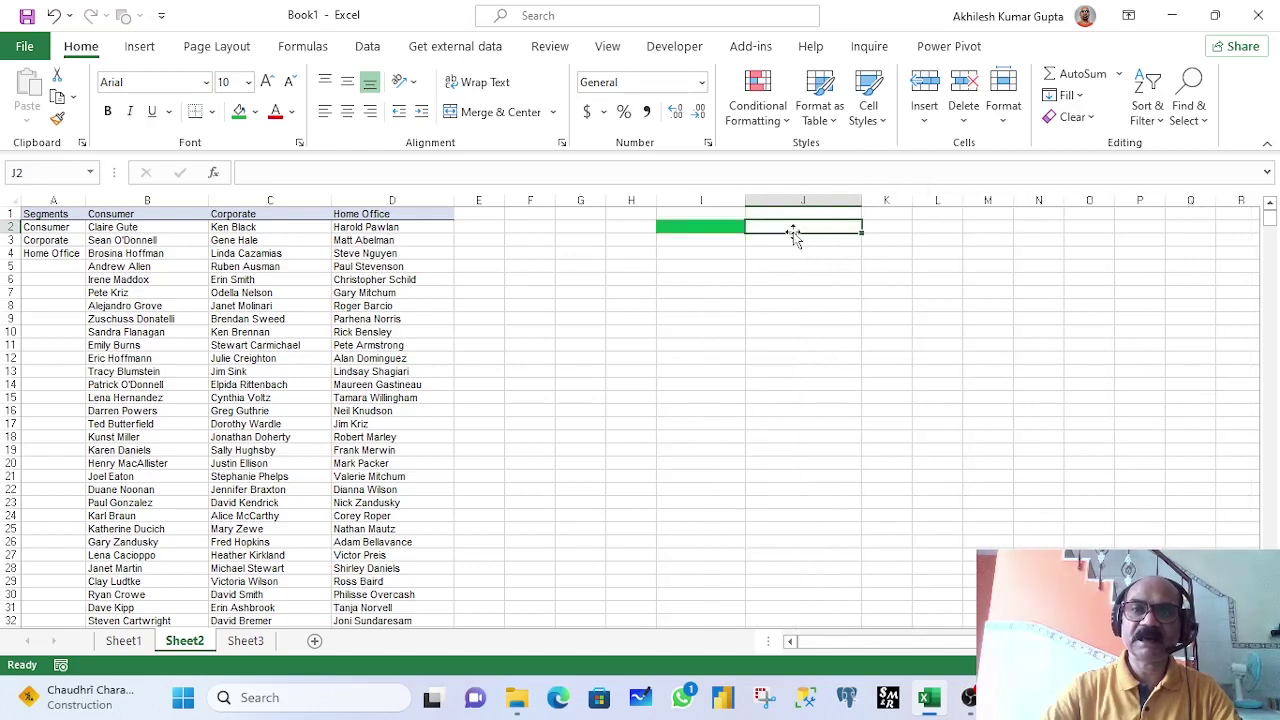
{"action": "left_click", "coordinate": [256, 112]}
{"action": "left_click", "coordinate": [292, 191]}
{"action": "left_click", "coordinate": [886, 410]}
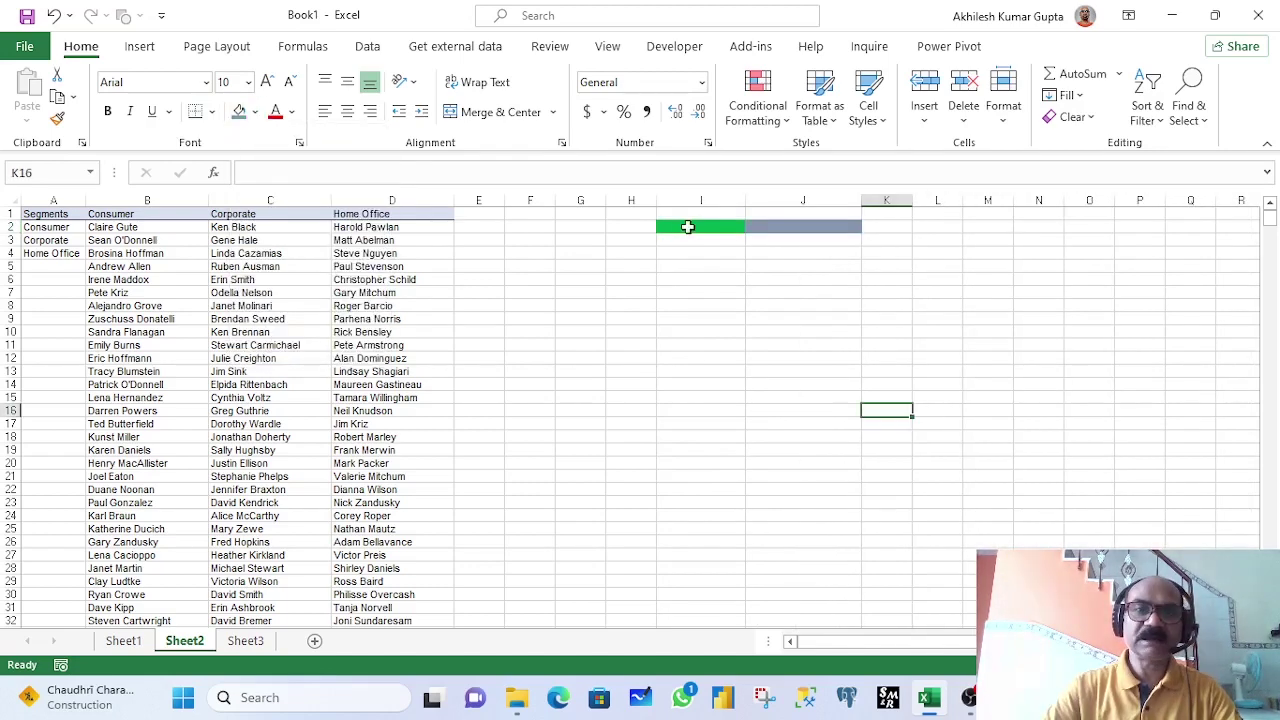
{"action": "left_click", "coordinate": [688, 227]}
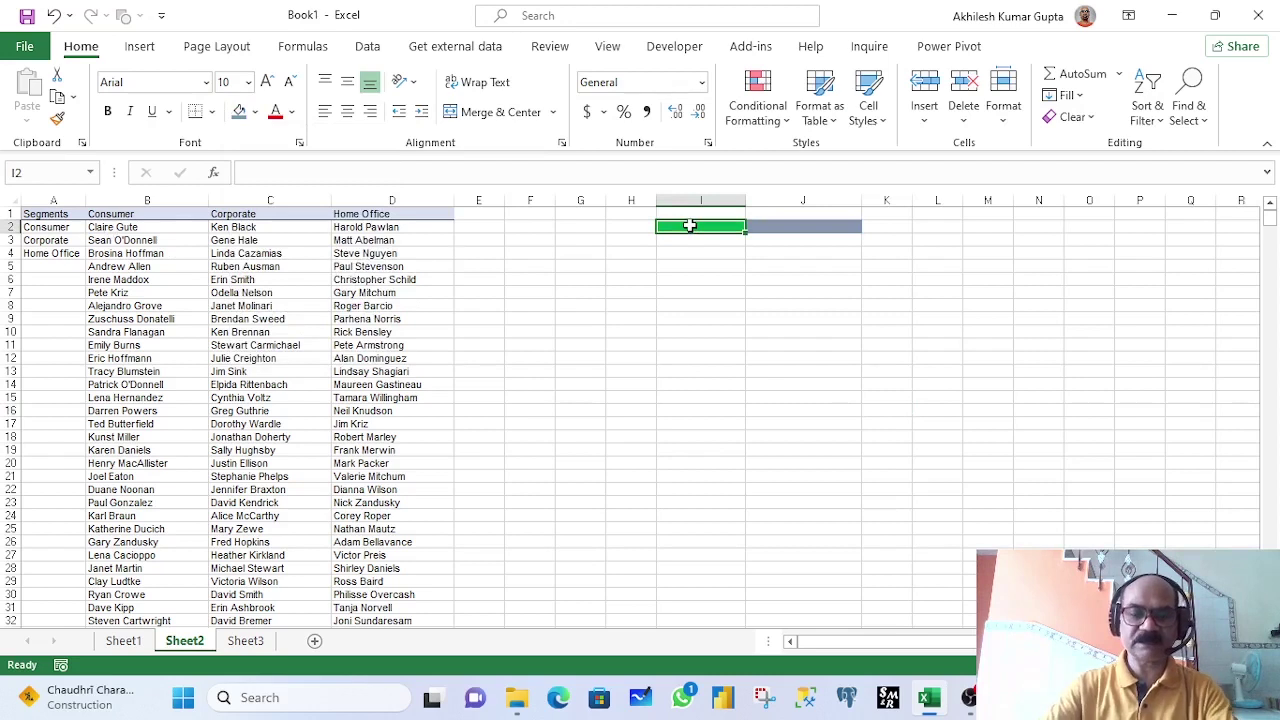
Label I1 'Segments' and J1 'Customers'
{"action": "key", "text": "Up"}
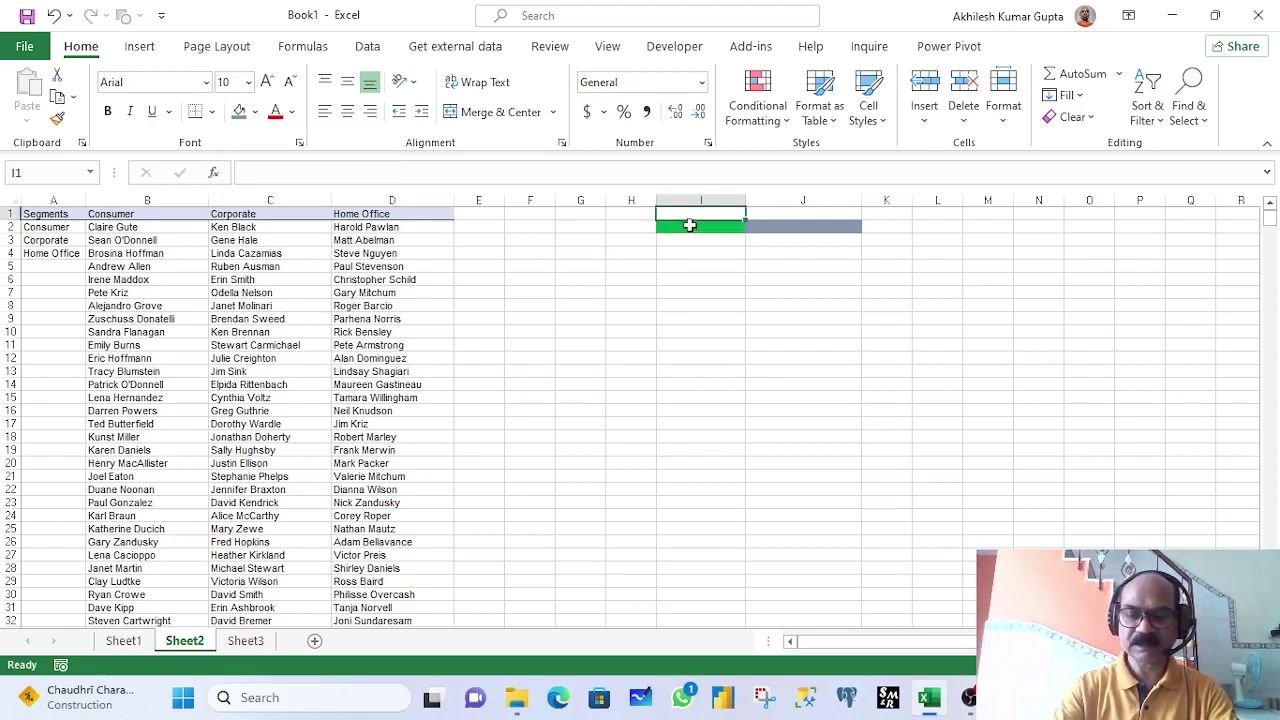
{"action": "type", "text": "Segments"}
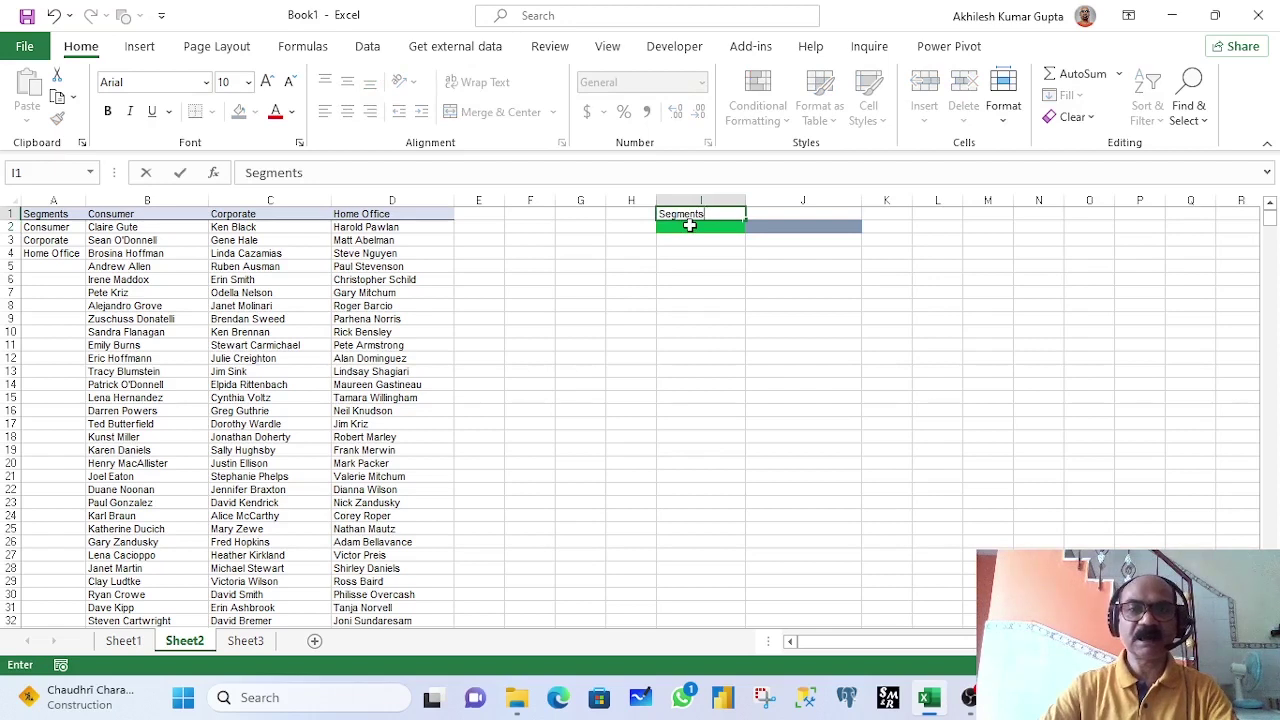
{"action": "key", "text": "Tab"}
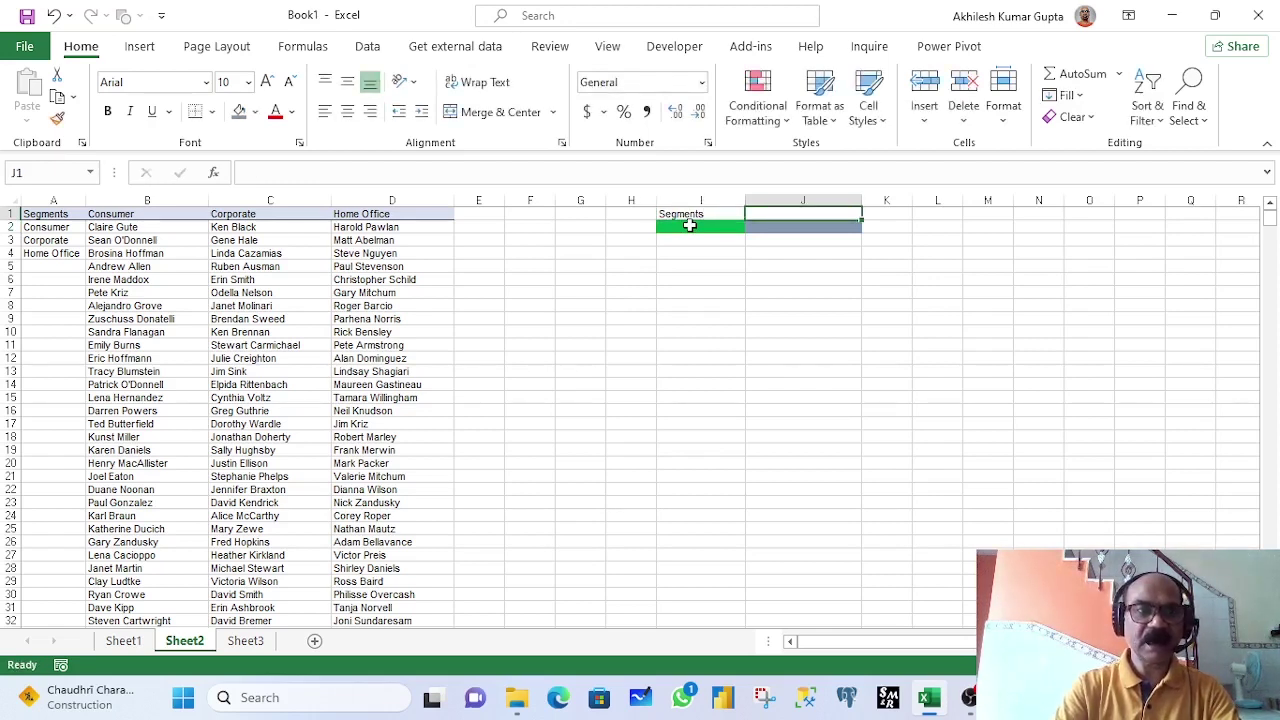
{"action": "type", "text": "Customers"}
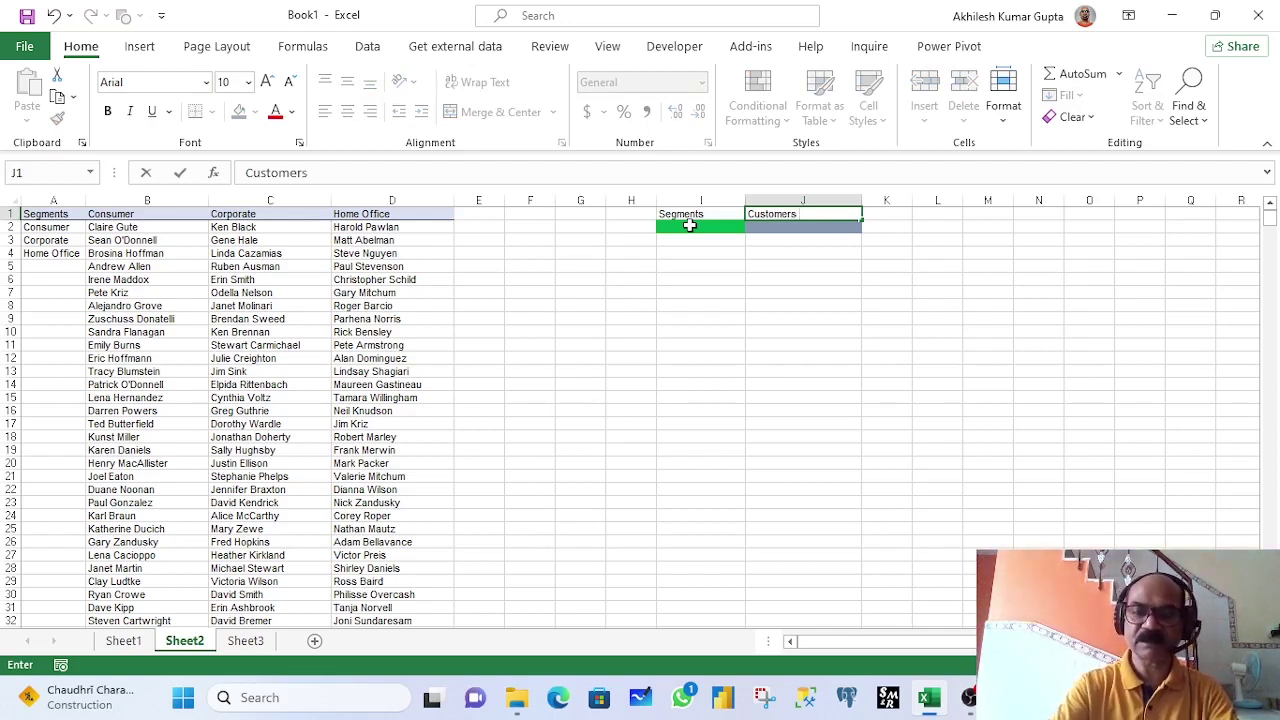
{"action": "left_click", "coordinate": [689, 226]}
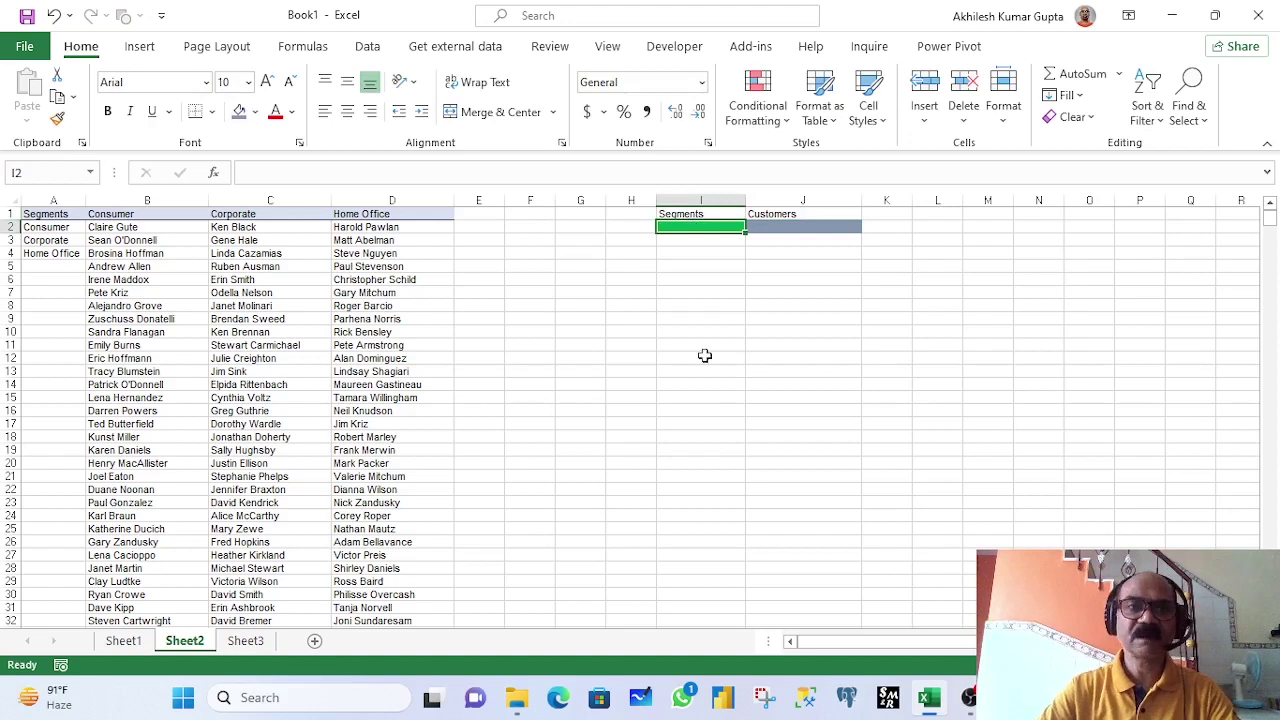
{"action": "left_click_drag", "start_coordinate": [48, 226], "coordinate": [380, 272]}
{"action": "key", "text": "ctrl+shift+Down"}
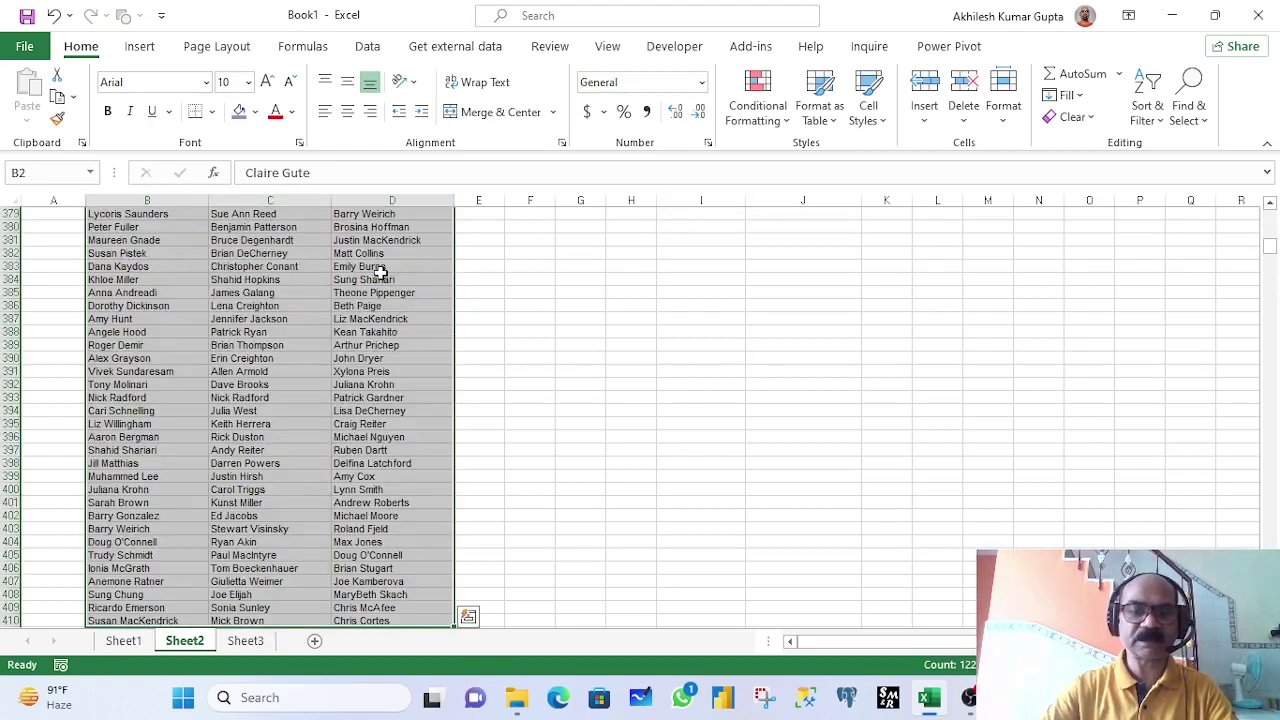
{"action": "key", "text": "Up"}
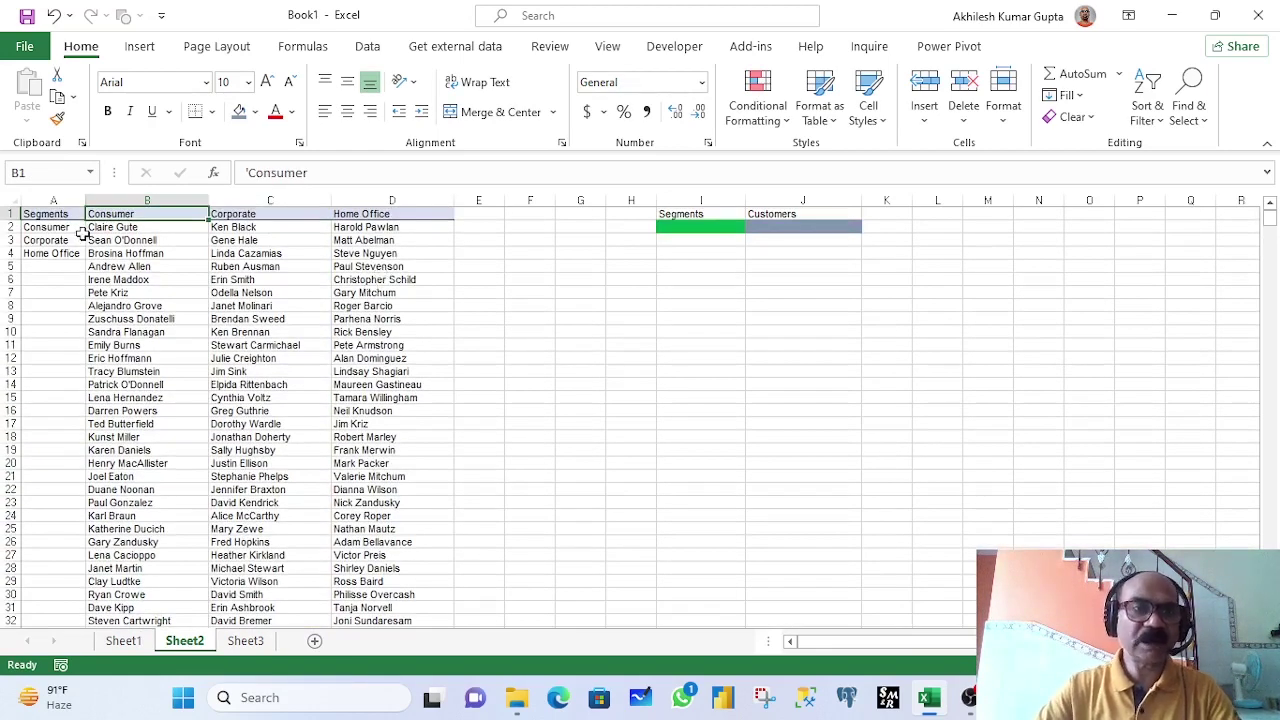
{"action": "left_click_drag", "start_coordinate": [52, 229], "coordinate": [57, 254]}
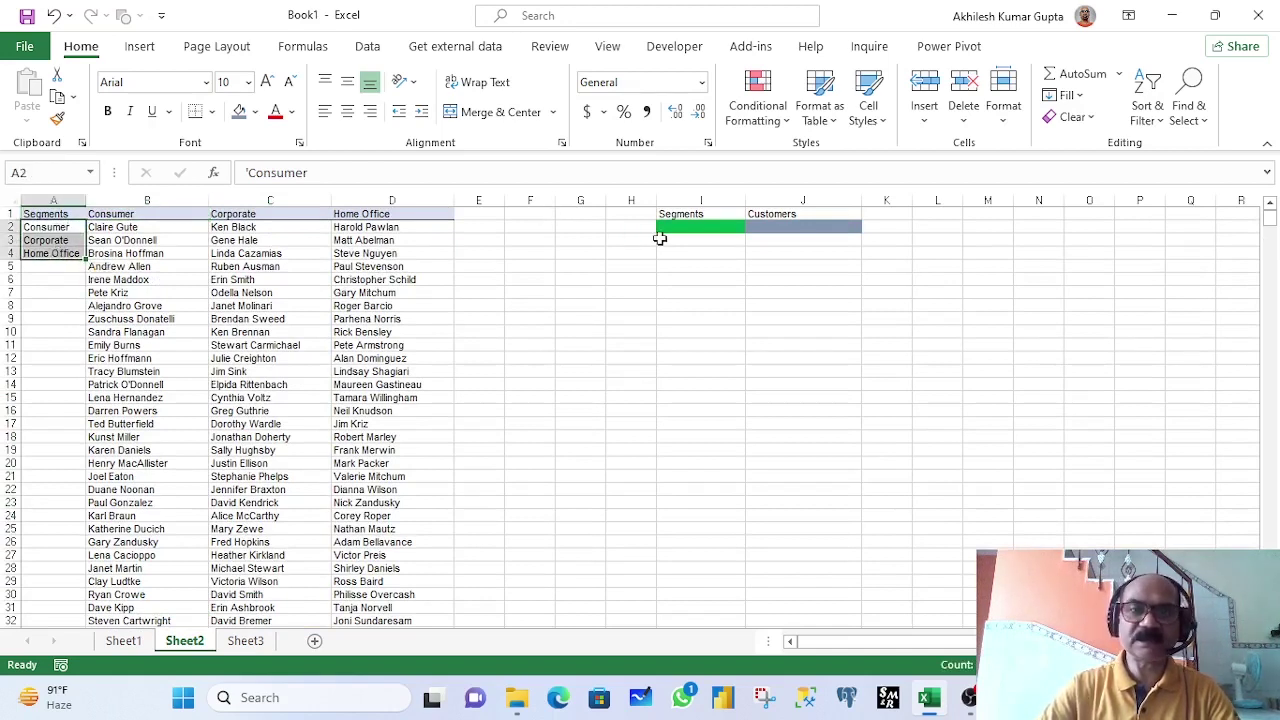
{"action": "left_click", "coordinate": [697, 230]}
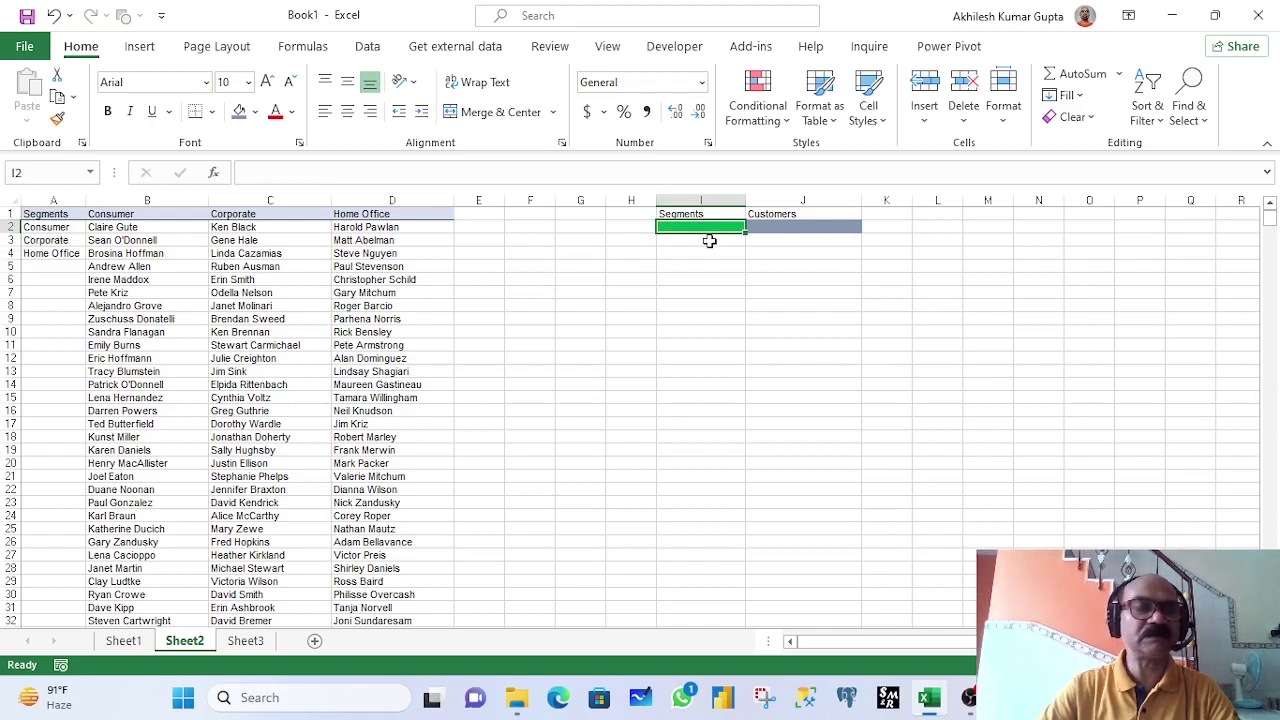
{"action": "left_click", "coordinate": [37, 226]}
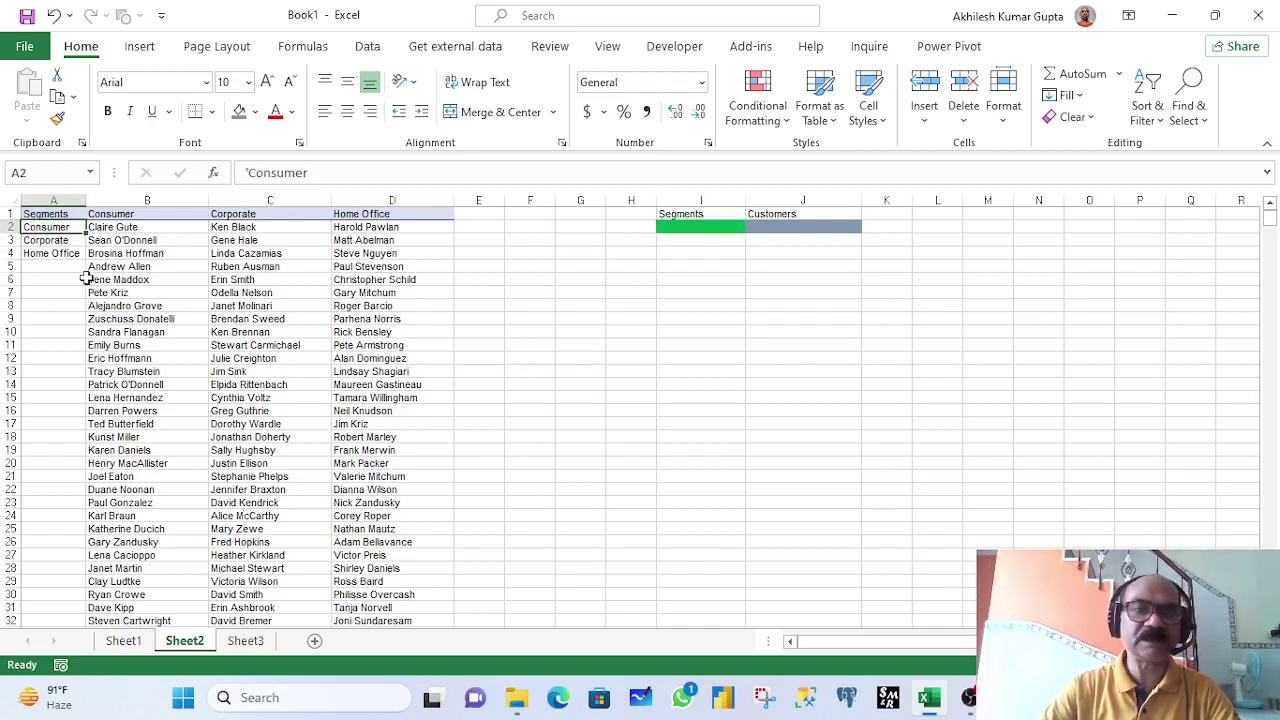
{"action": "left_click", "coordinate": [784, 231]}
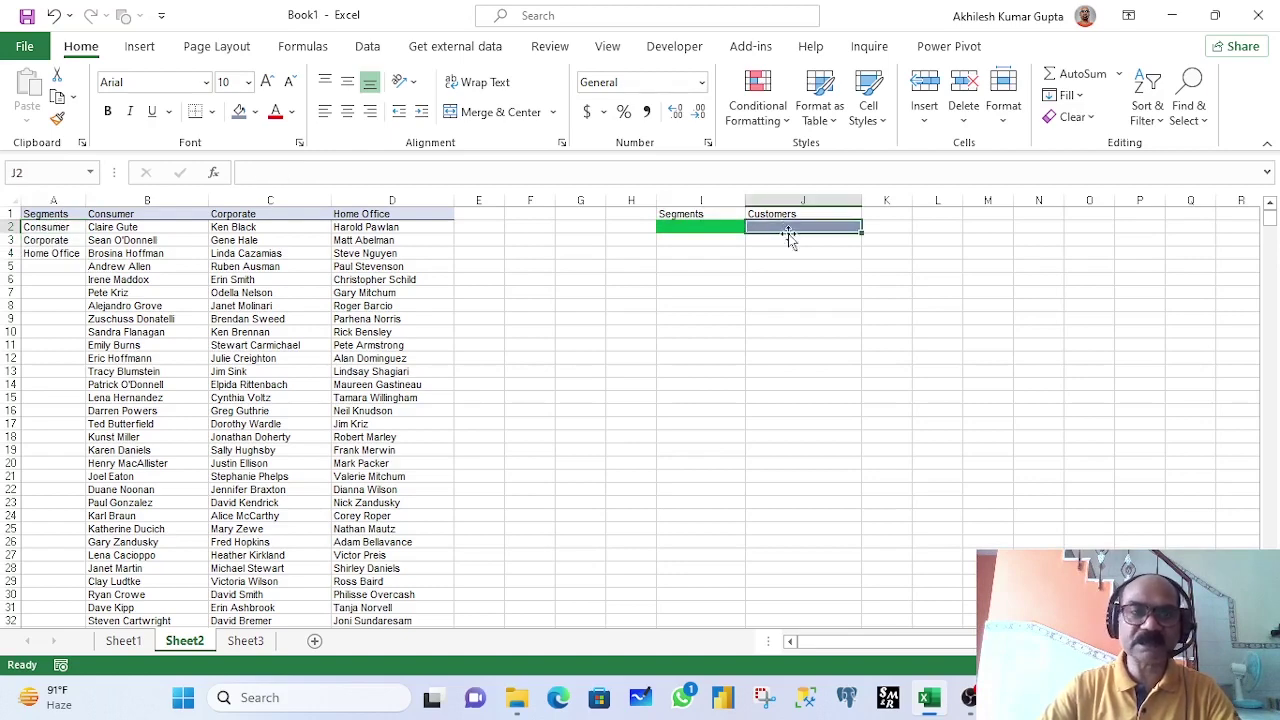
{"action": "left_click", "coordinate": [57, 229]}
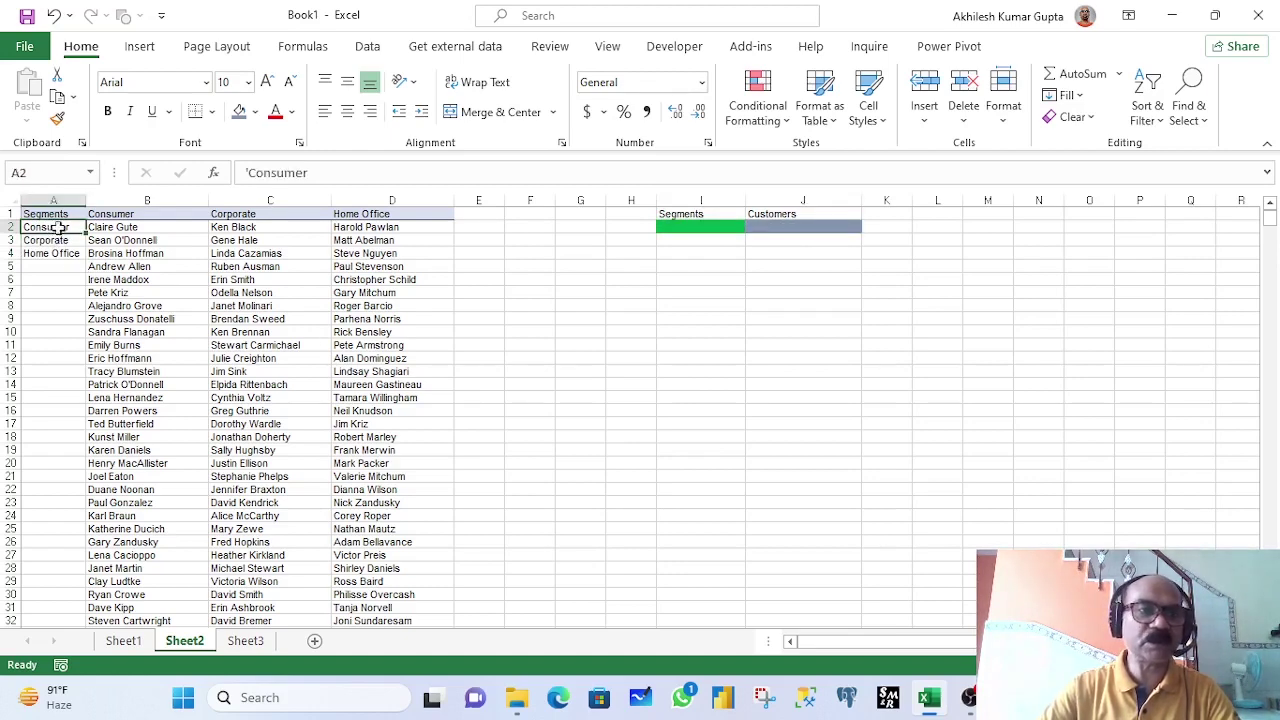
{"action": "left_click", "coordinate": [130, 200]}
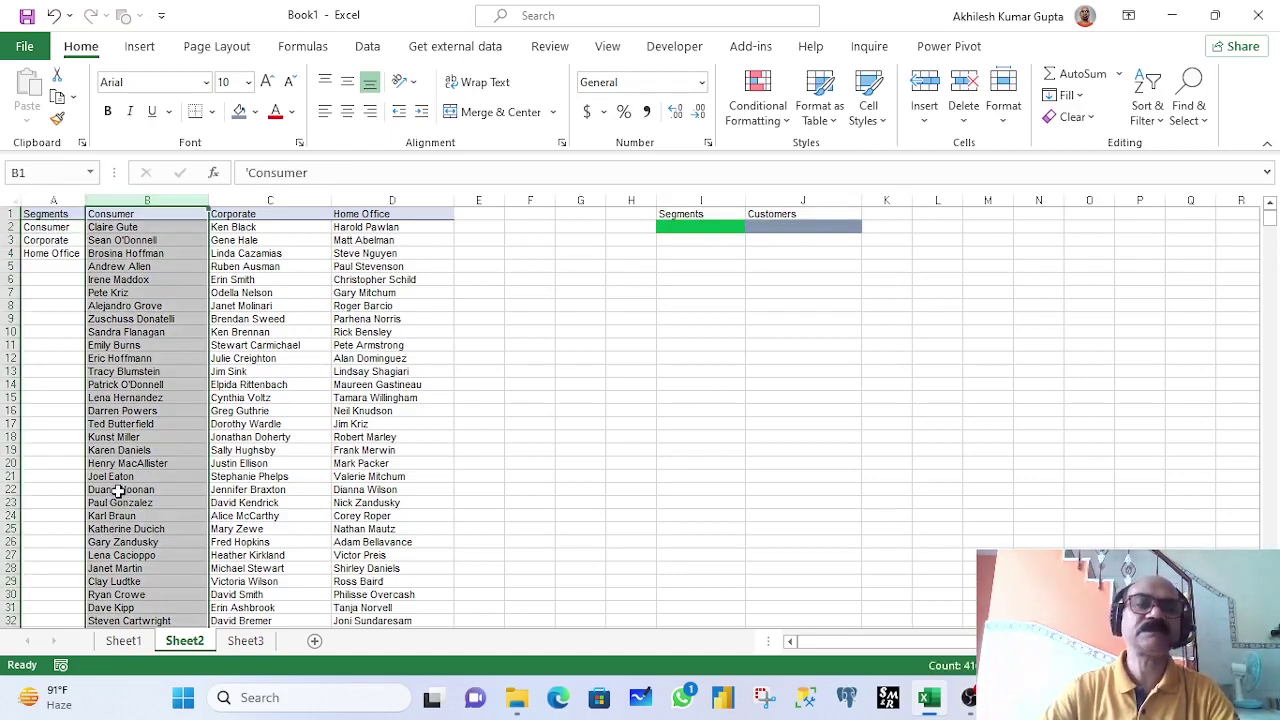
{"action": "left_click", "coordinate": [737, 226]}
{"action": "left_click", "coordinate": [52, 241]}
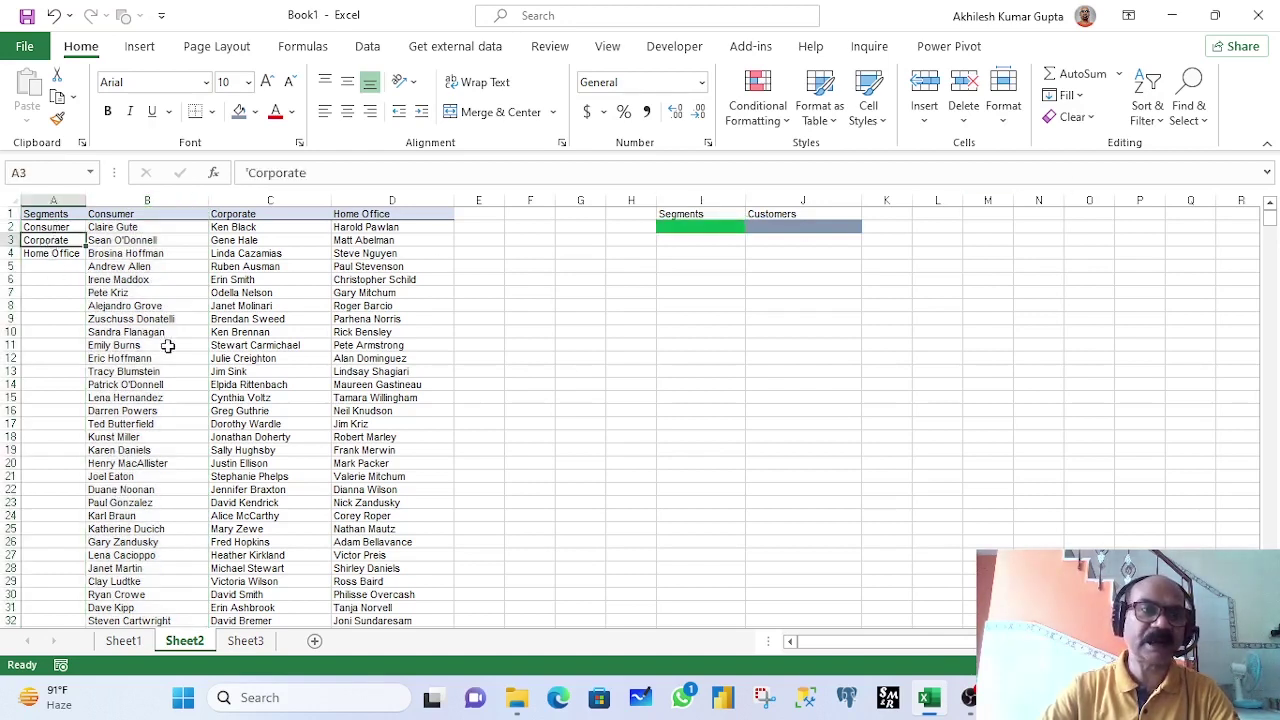
{"action": "left_click", "coordinate": [783, 230]}
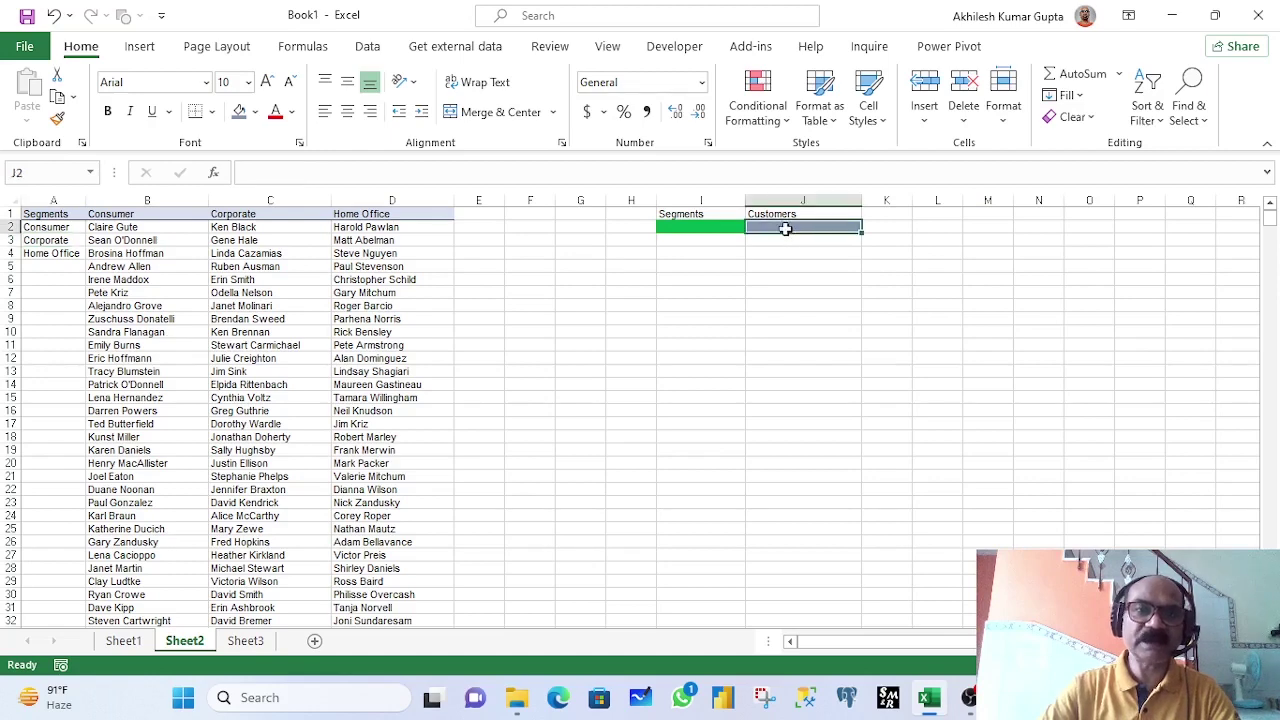
{"action": "left_click", "coordinate": [245, 197]}
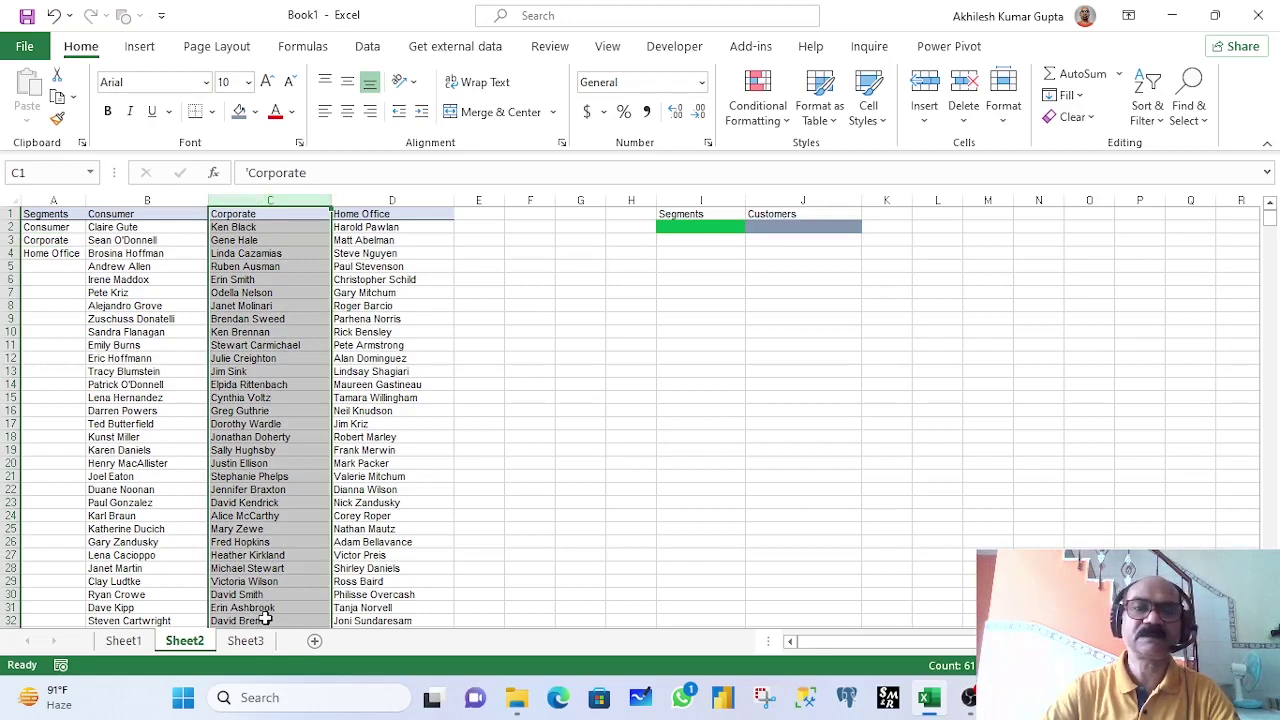
{"action": "left_click", "coordinate": [72, 256]}
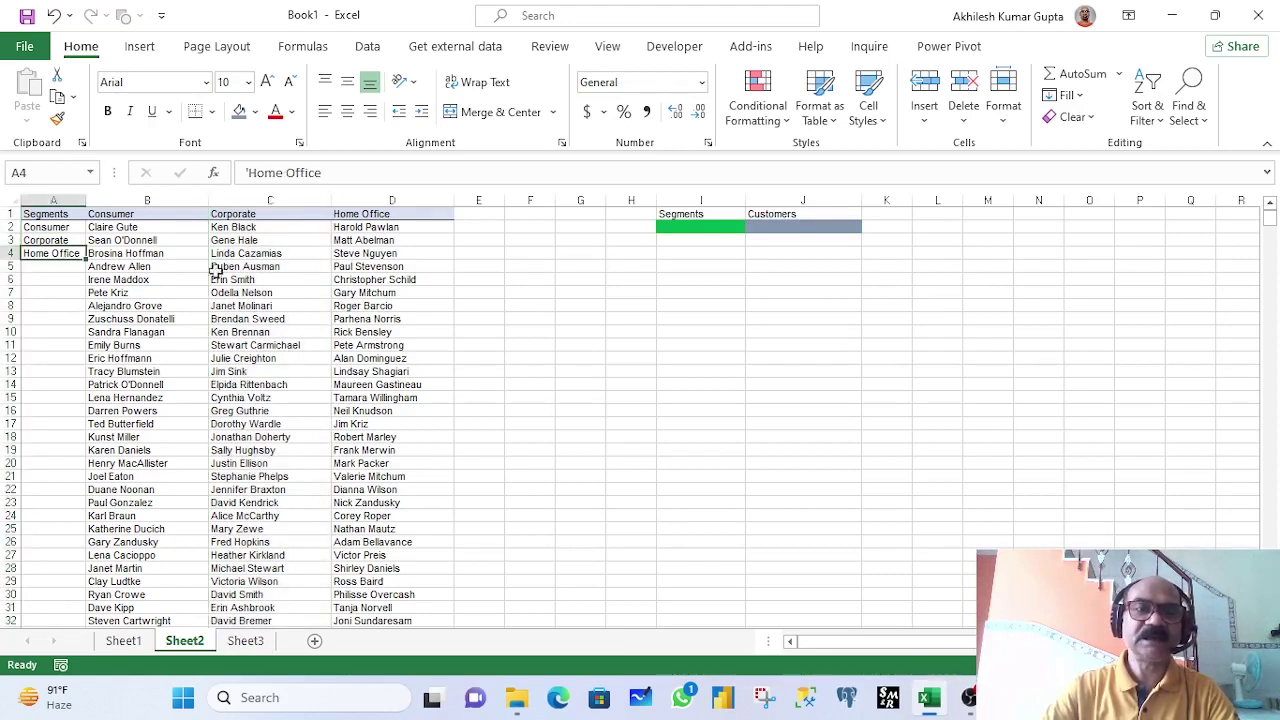
{"action": "left_click", "coordinate": [386, 200]}
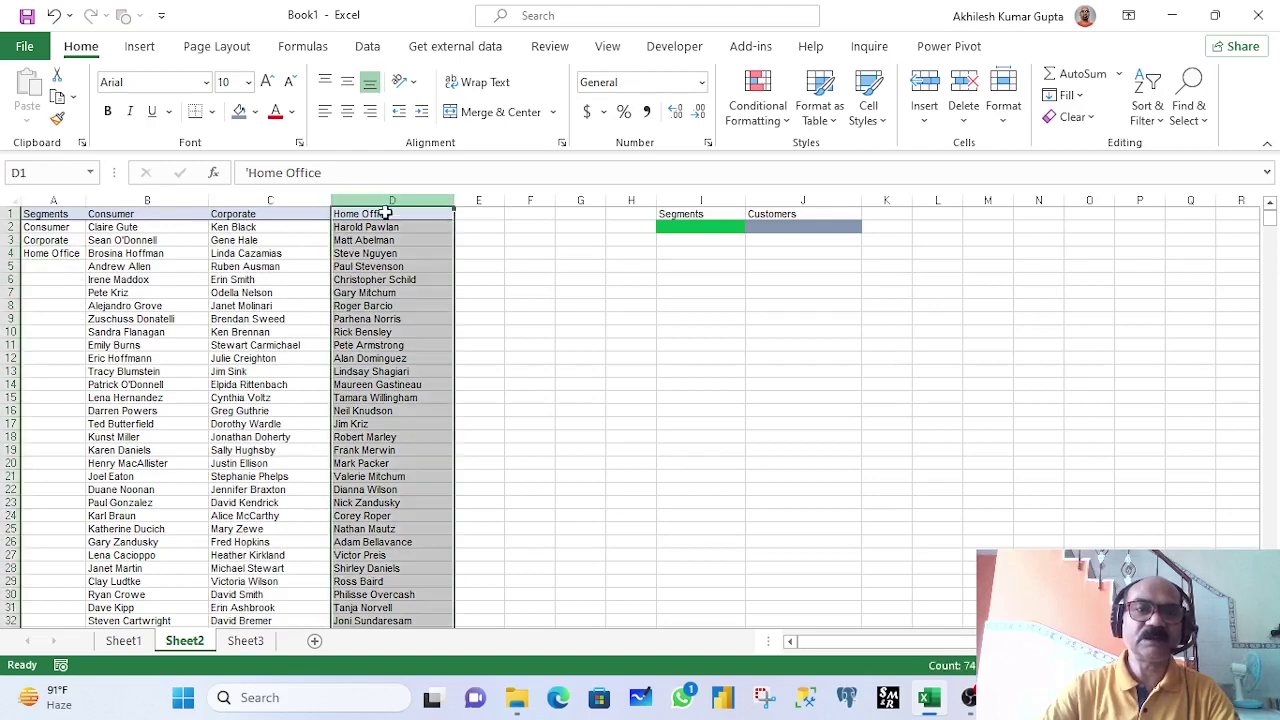
{"action": "left_click", "coordinate": [791, 227]}
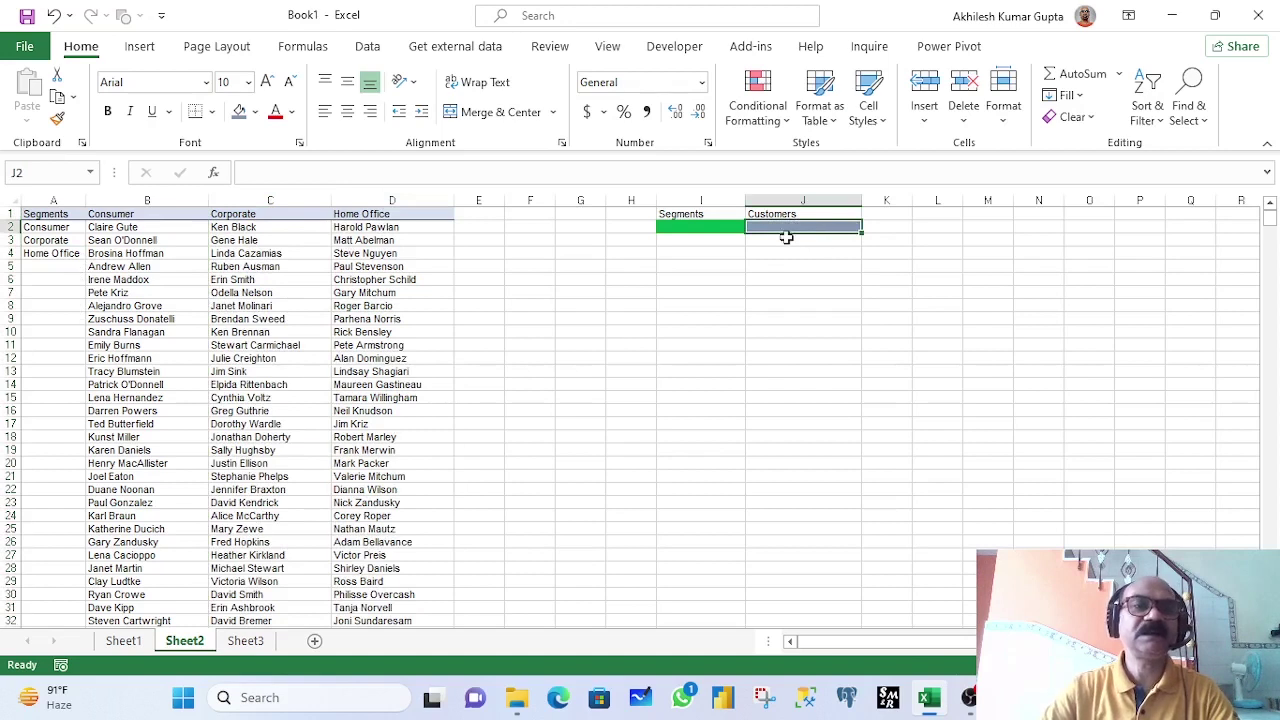
Enter the note 'Relevant validation' in cell F1 of Sheet2
{"action": "left_click", "coordinate": [524, 218]}
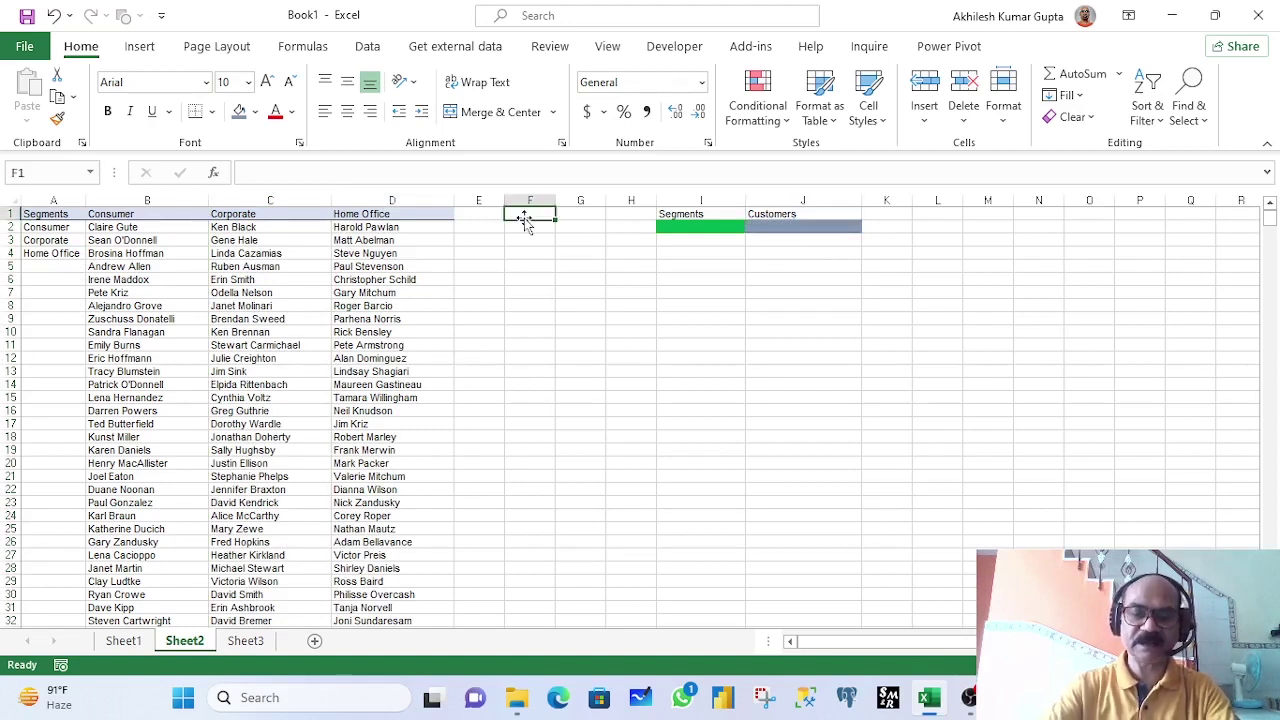
{"action": "type", "text": "Relevant"}
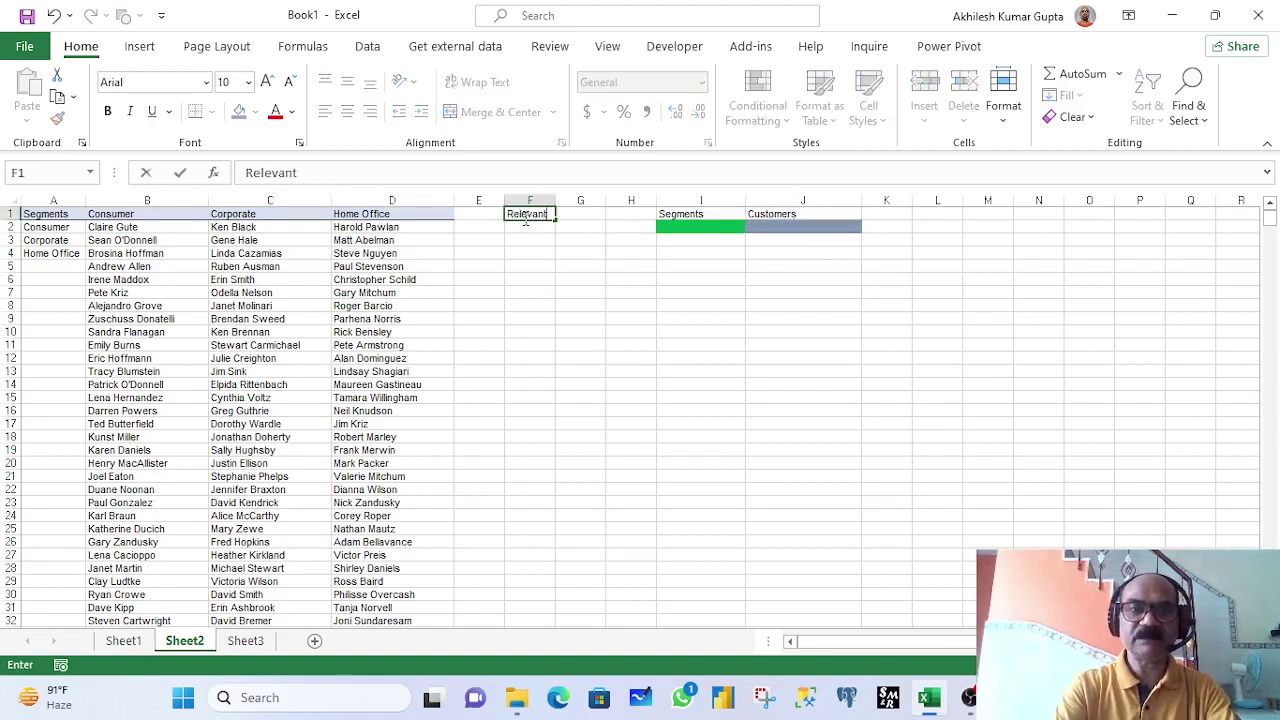
{"action": "type", "text": " validation"}
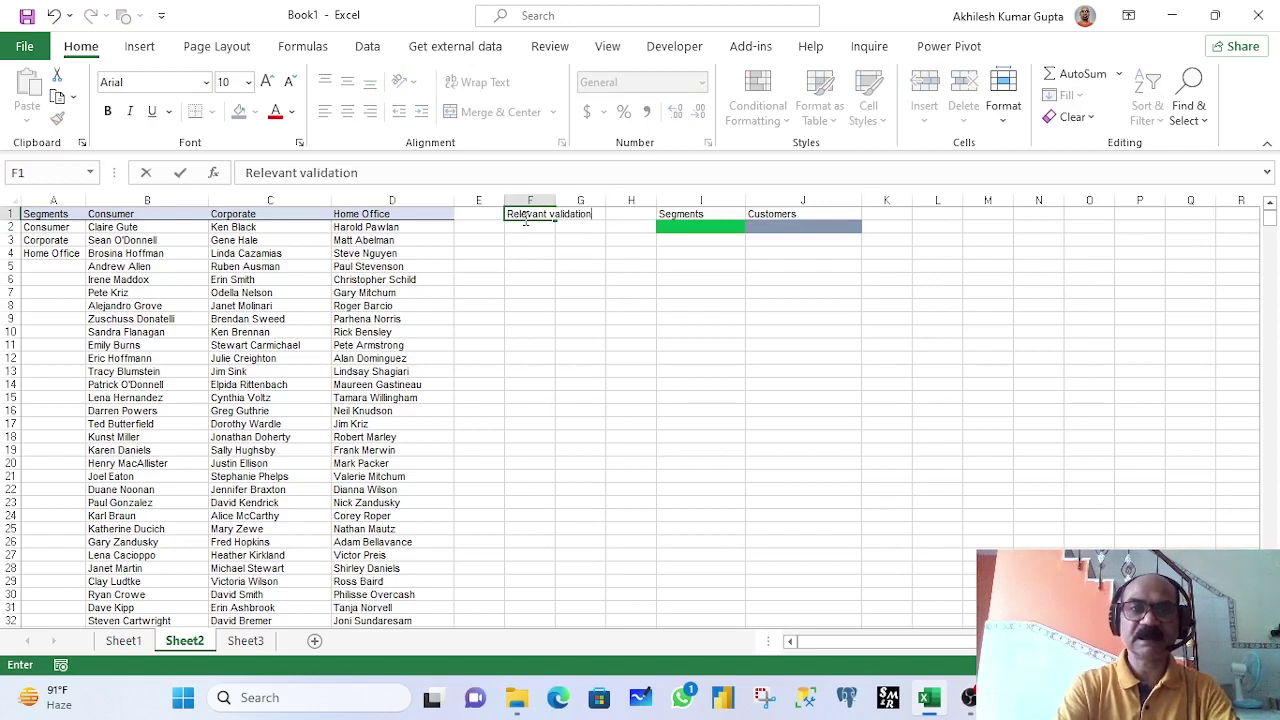
{"action": "key", "text": "Return"}
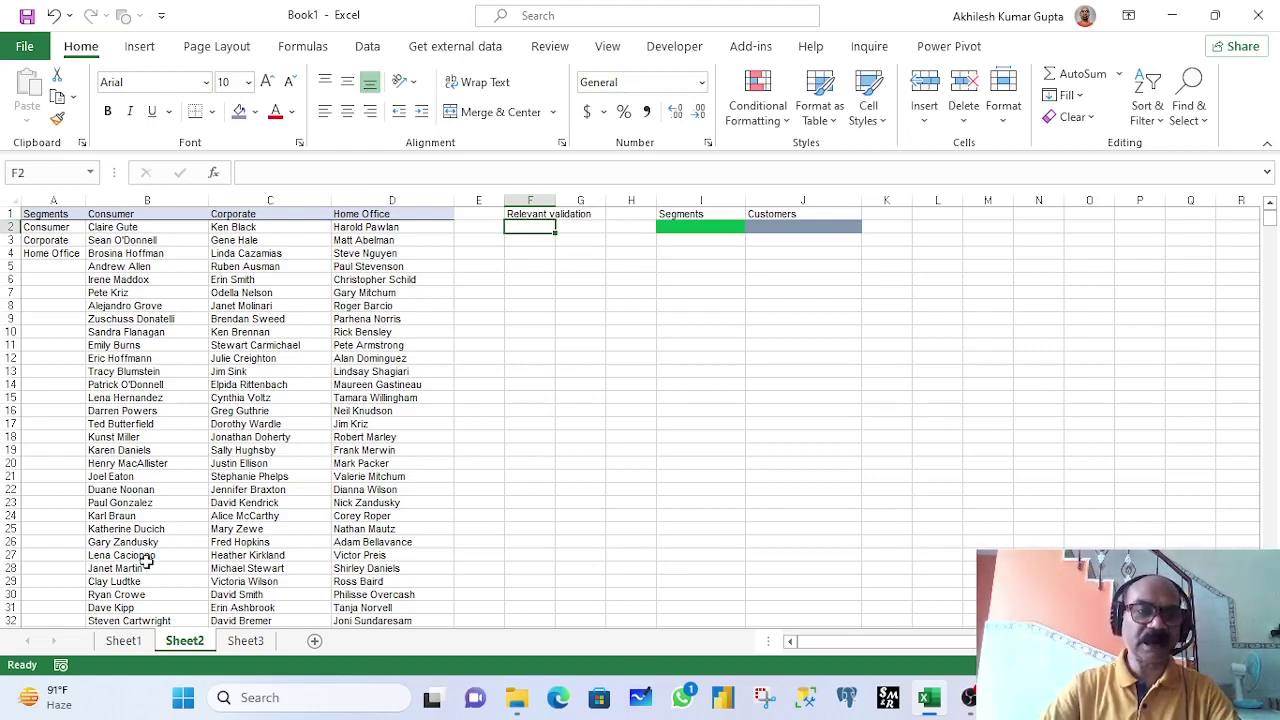
{"action": "left_click", "coordinate": [244, 641]}
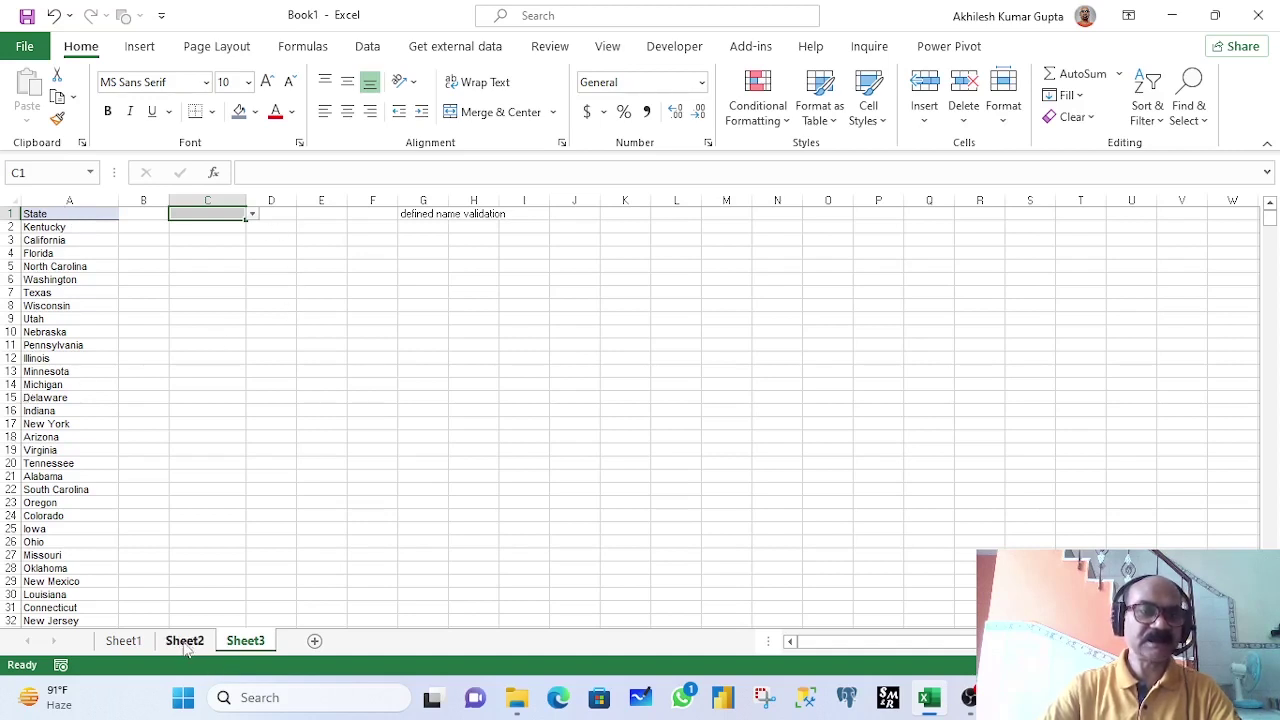
{"action": "left_click", "coordinate": [184, 645]}
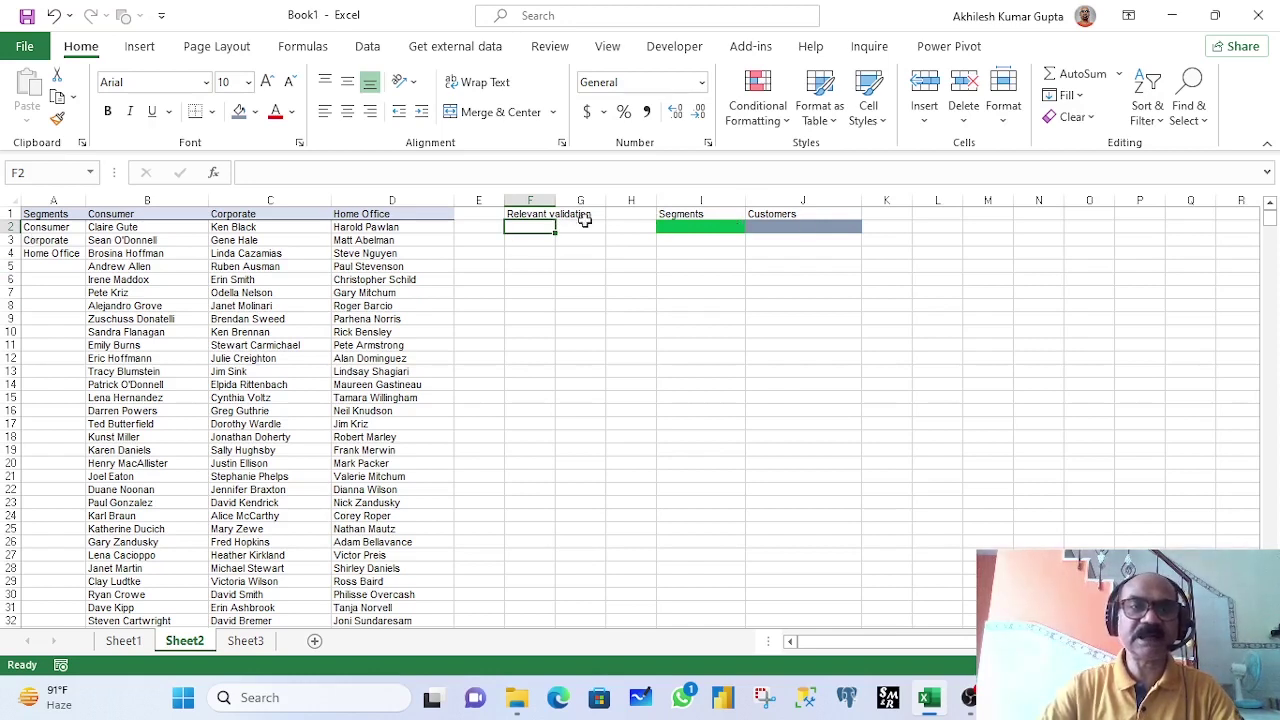
Select the Consumer customers from B2 to the list end and name the range 'Consumer'
{"action": "left_click", "coordinate": [131, 227]}
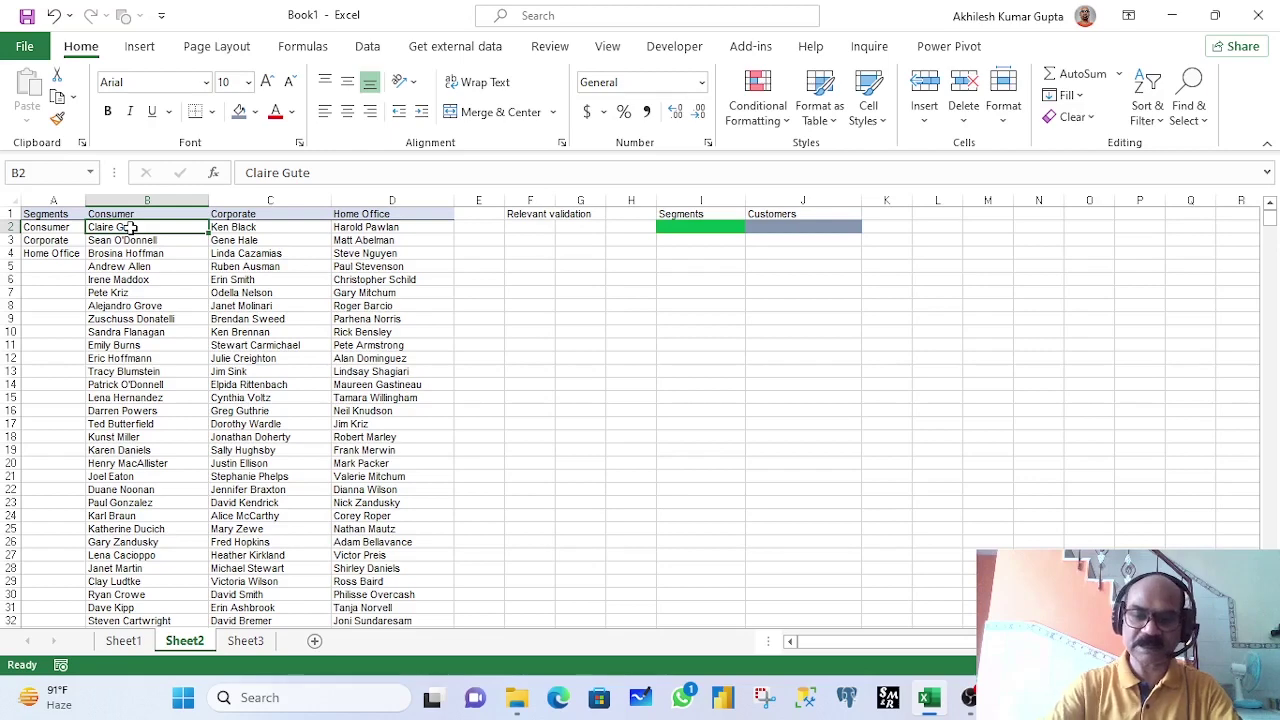
{"action": "key", "text": "ctrl+shift+Down"}
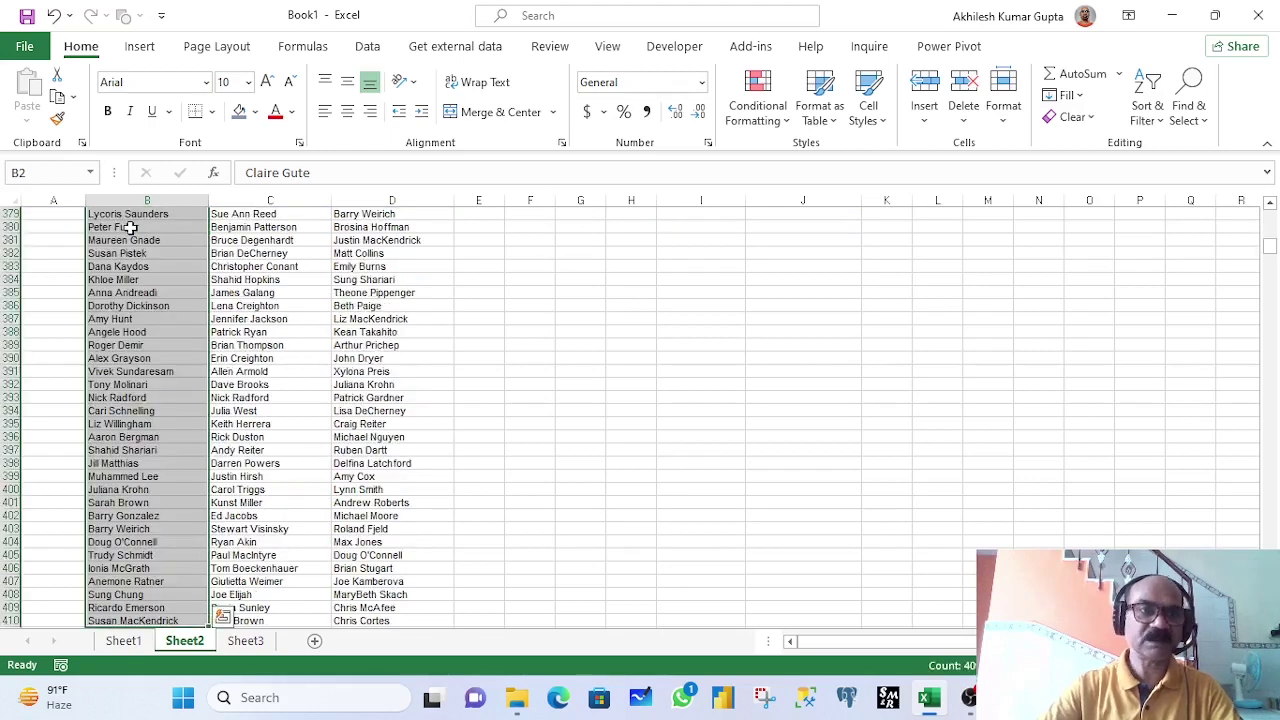
{"action": "left_click", "coordinate": [58, 172]}
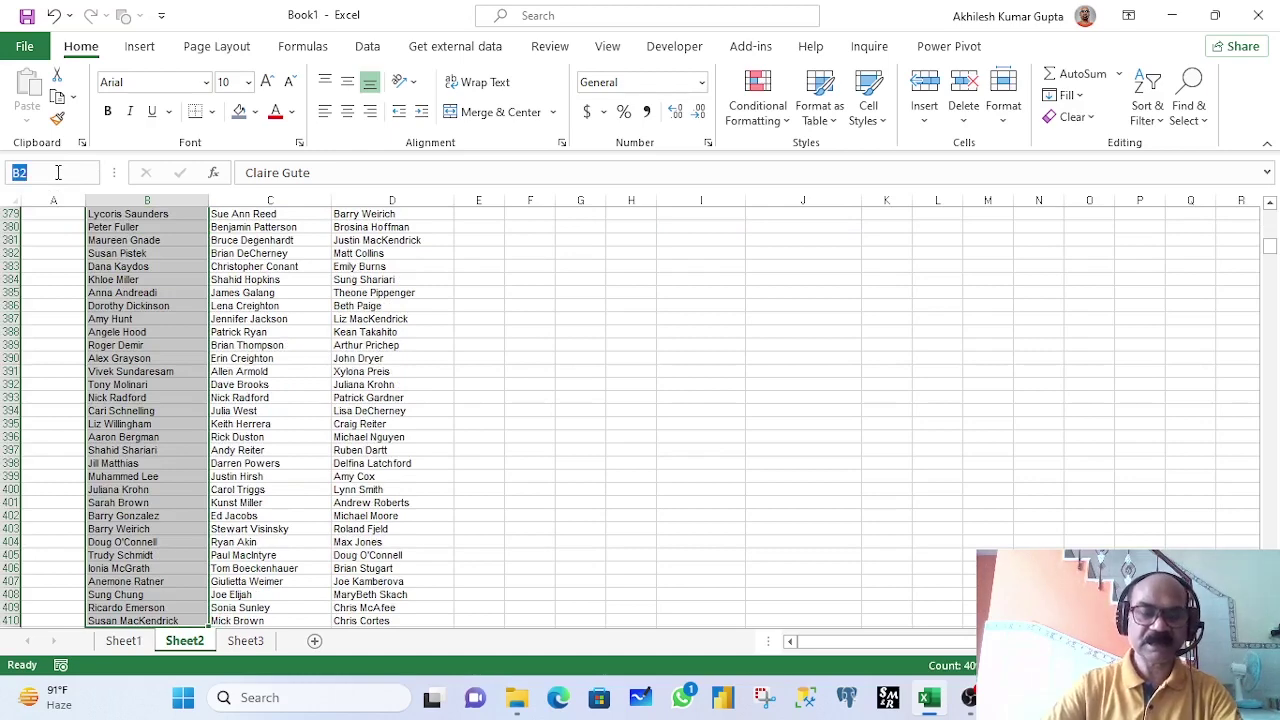
{"action": "left_click_drag", "start_coordinate": [1270, 257], "coordinate": [1272, 213]}
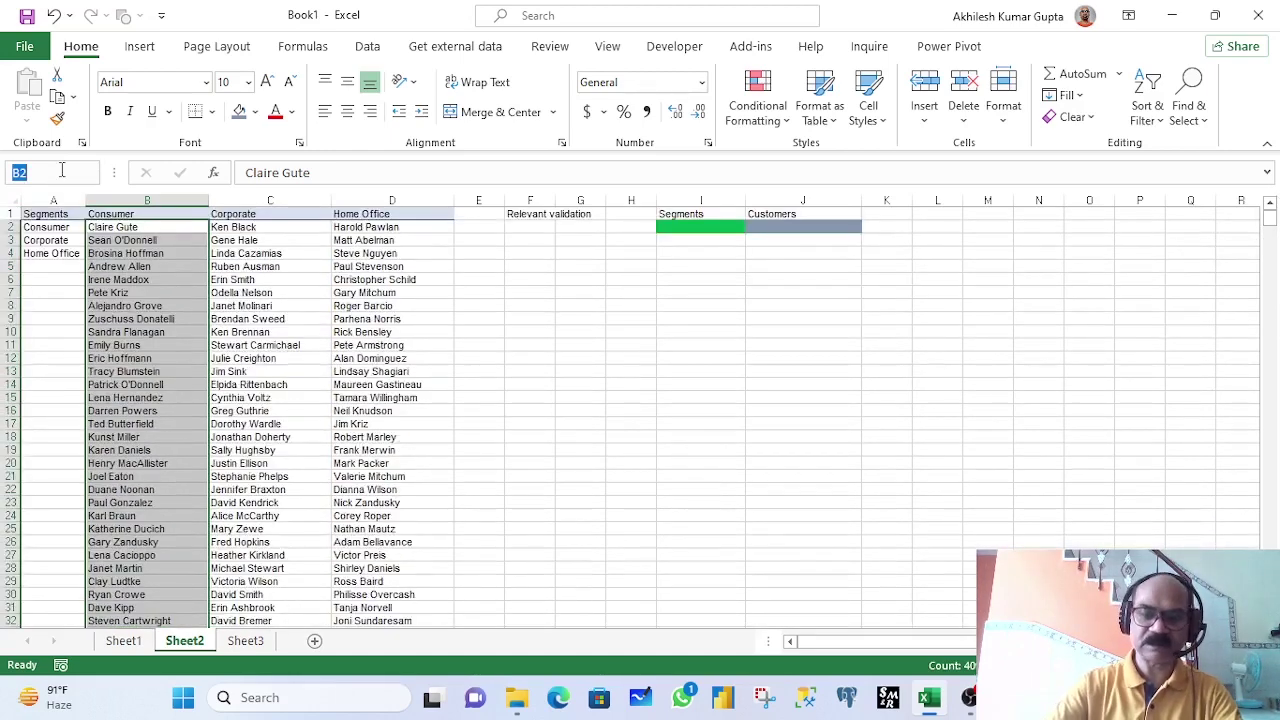
{"action": "type", "text": "Consumer"}
{"action": "key", "text": "Return"}
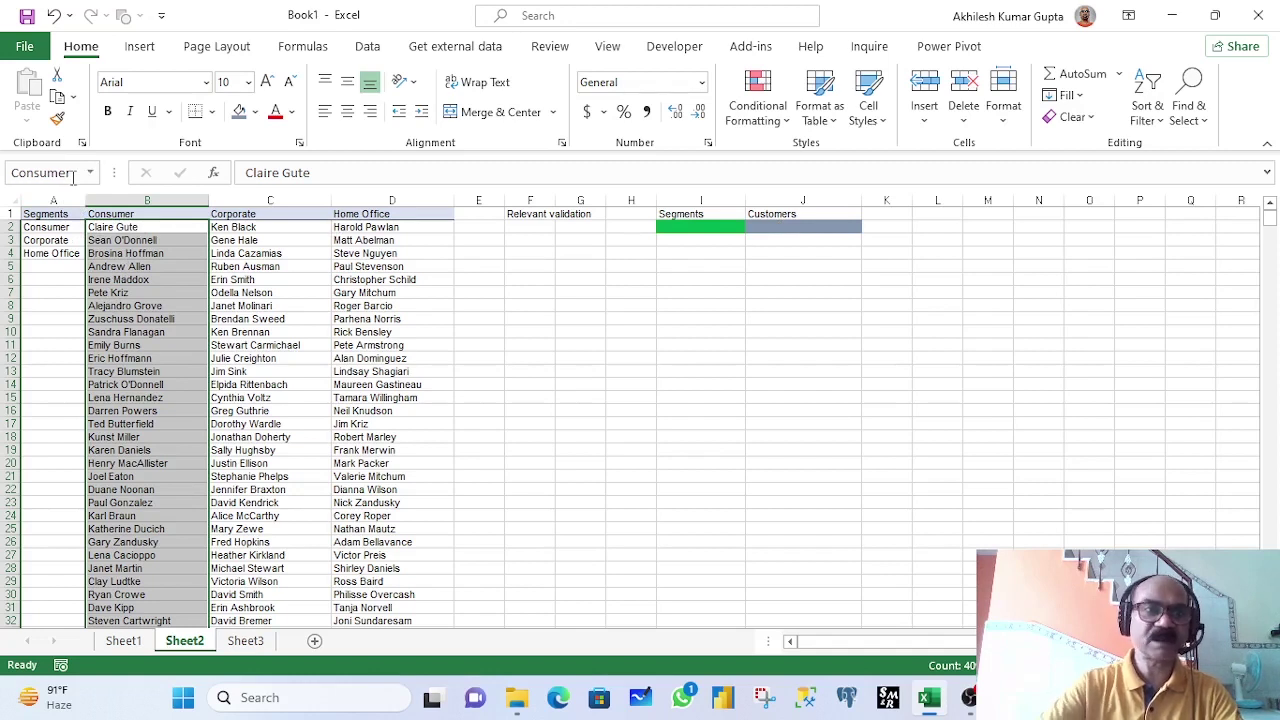
Copy the Corporate header label text
{"action": "left_click", "coordinate": [243, 227]}
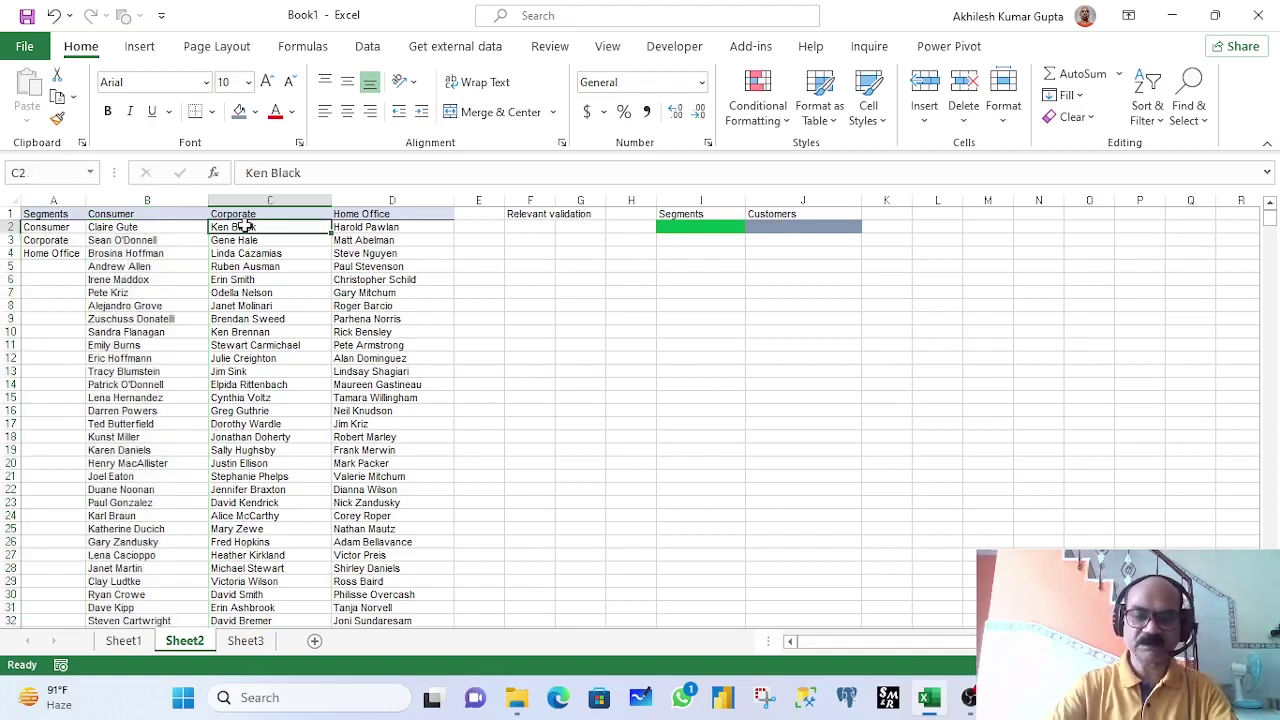
{"action": "key", "text": "Left"}
{"action": "key", "text": "Left"}
{"action": "key", "text": "Down"}
{"action": "left_click_drag", "start_coordinate": [310, 172], "coordinate": [301, 172]}
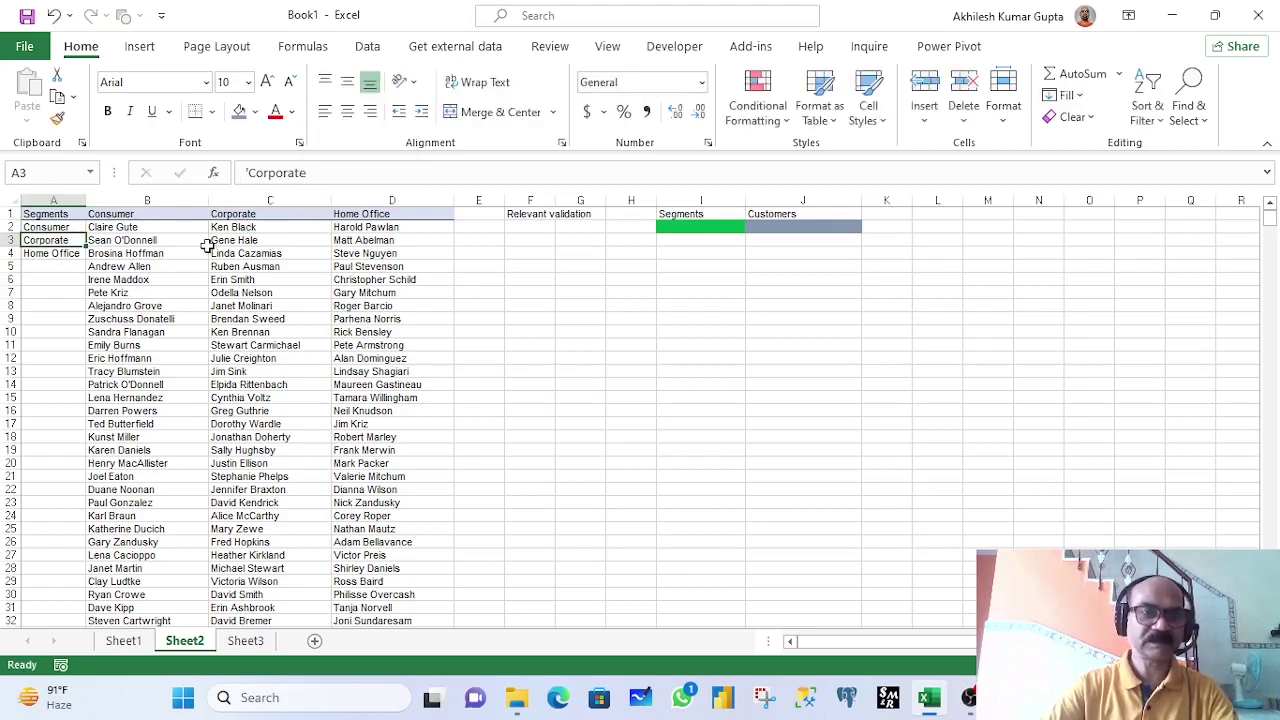
{"action": "key", "text": "Escape"}
{"action": "key", "text": "ctrl+c"}
Select the Corporate customers from C2 to the list end and name the range 'Corporate'
{"action": "left_click", "coordinate": [243, 227]}
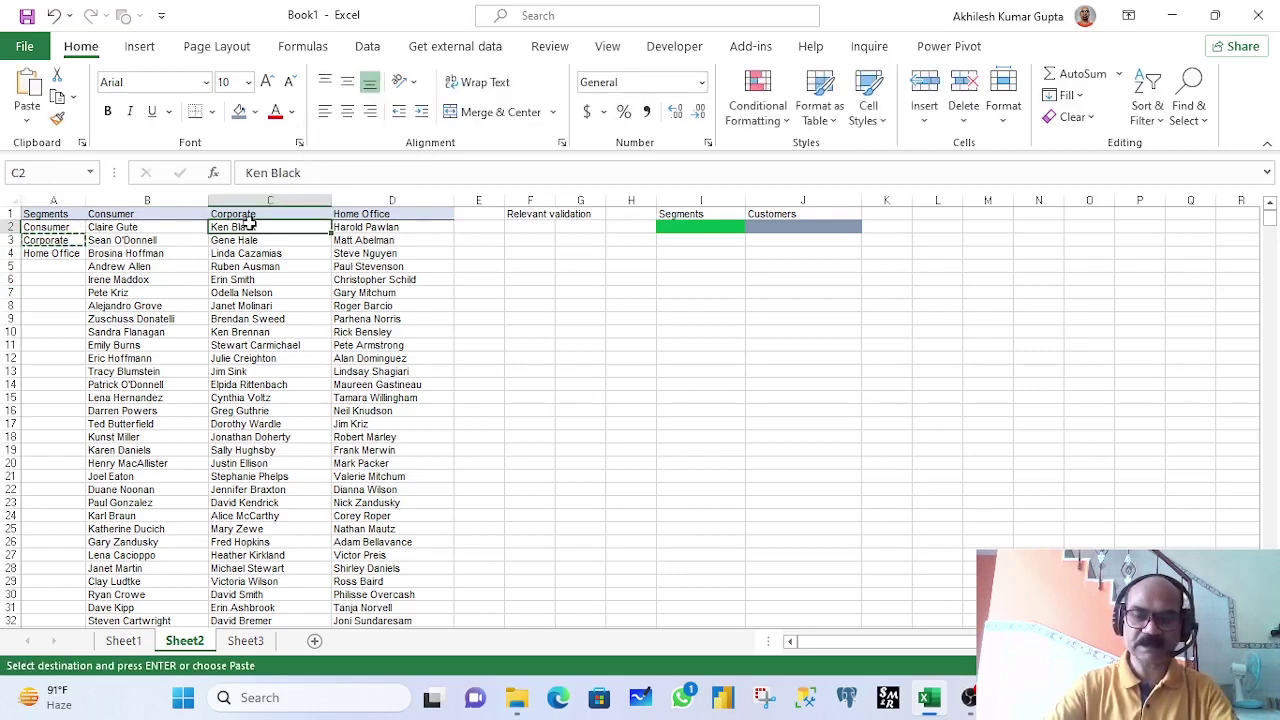
{"action": "key", "text": "ctrl+shift+Down"}
{"action": "left_click", "coordinate": [65, 169]}
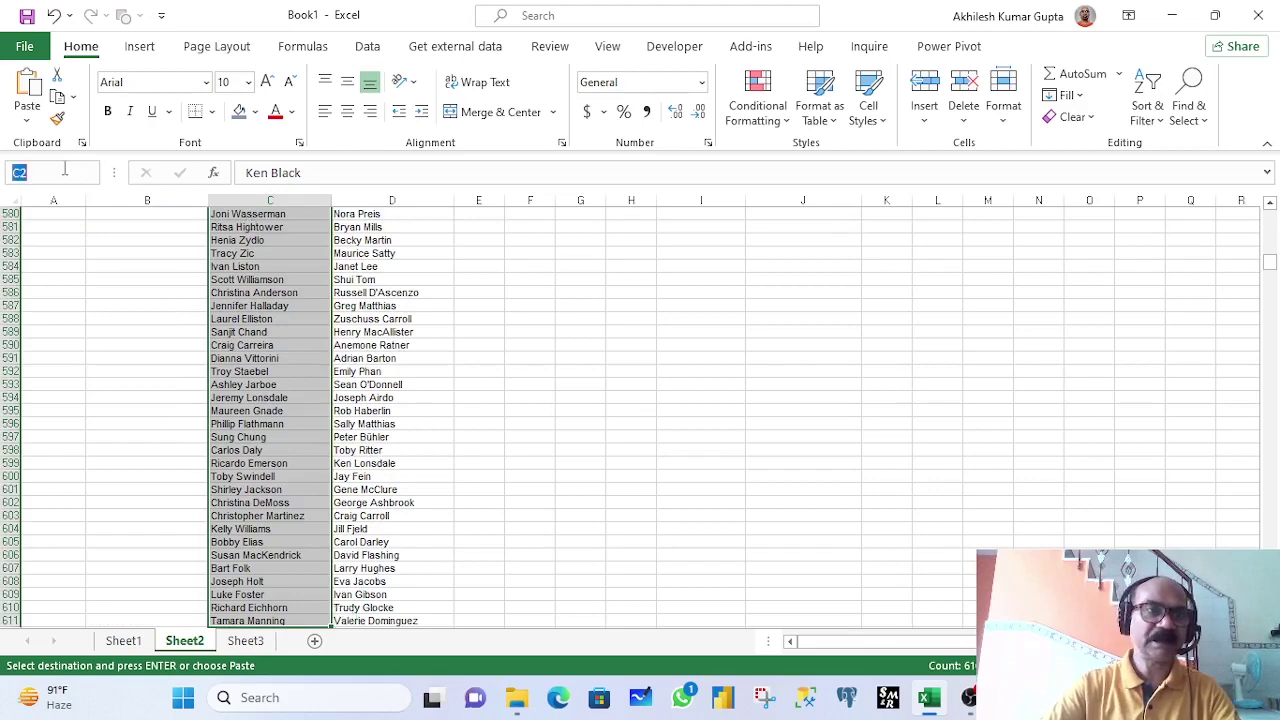
{"action": "type", "text": "Corporate"}
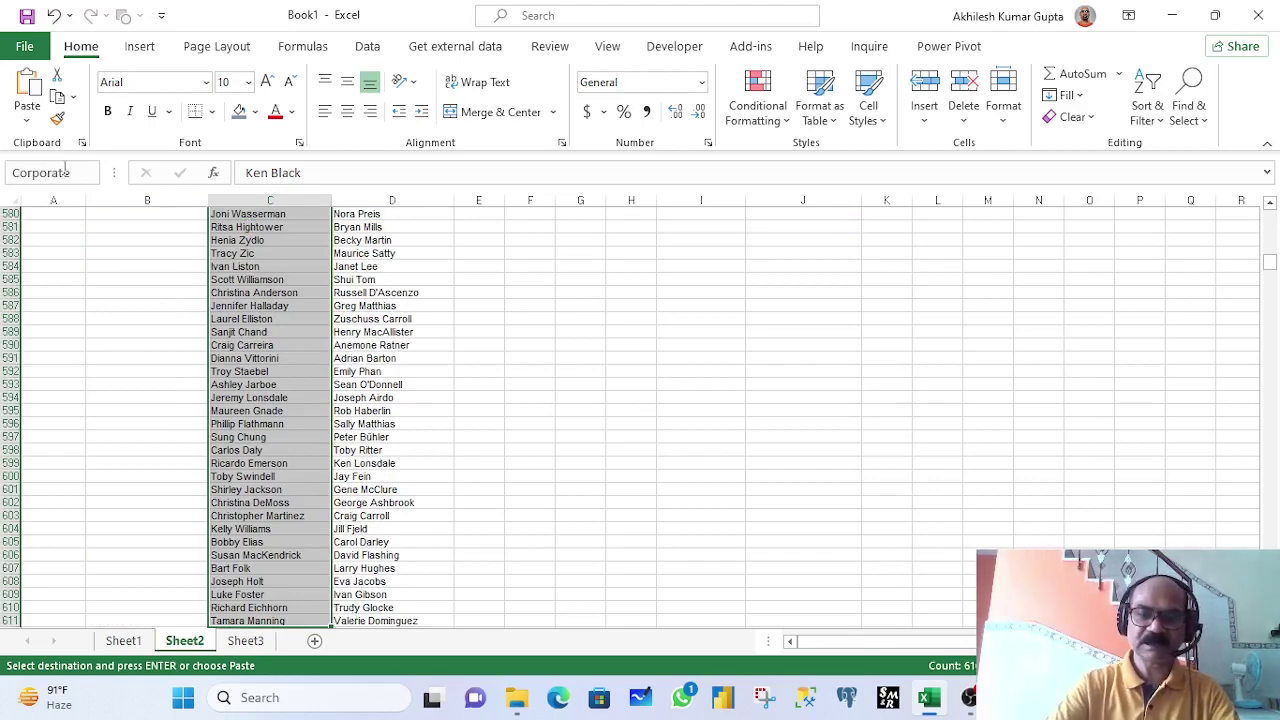
{"action": "key", "text": "Return"}
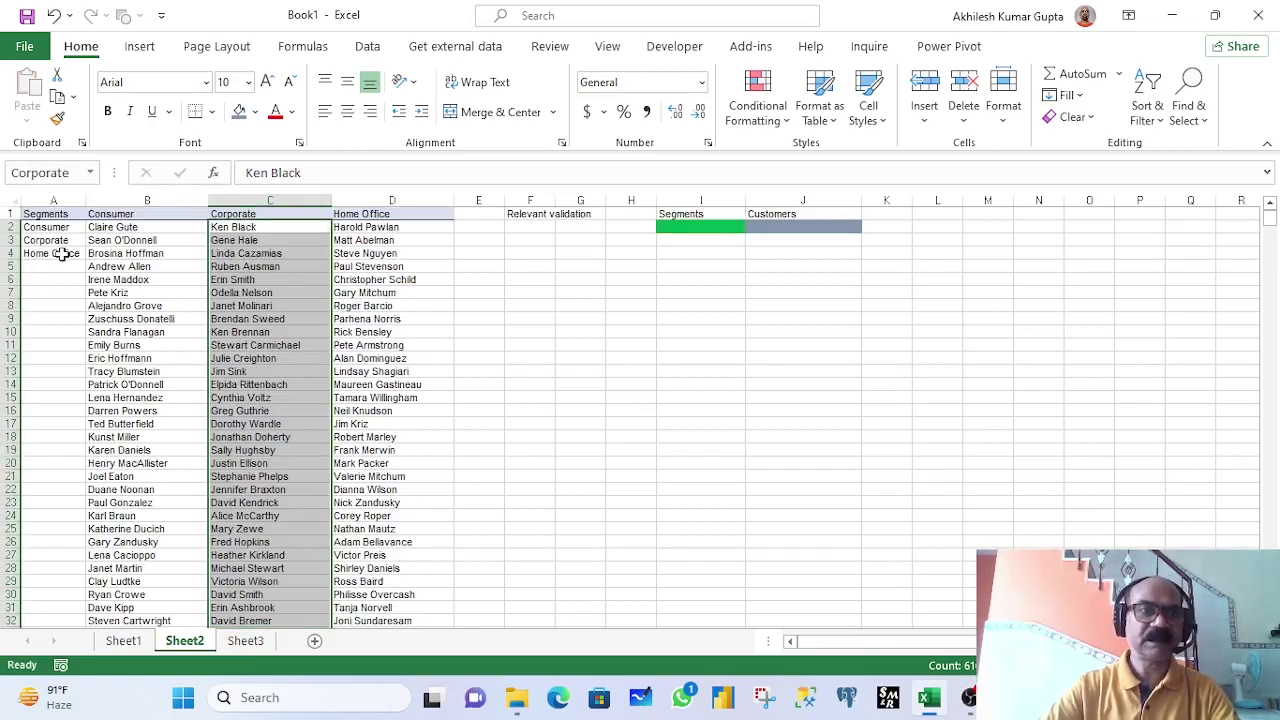
Copy the three segment labels from column A
{"action": "left_click", "coordinate": [60, 255]}
{"action": "left_click_drag", "start_coordinate": [60, 255], "coordinate": [55, 228]}
{"action": "key", "text": "ctrl+c"}
Select the Home Office customers from D2 down and try naming the range 'Home Office'
{"action": "left_click", "coordinate": [360, 228]}
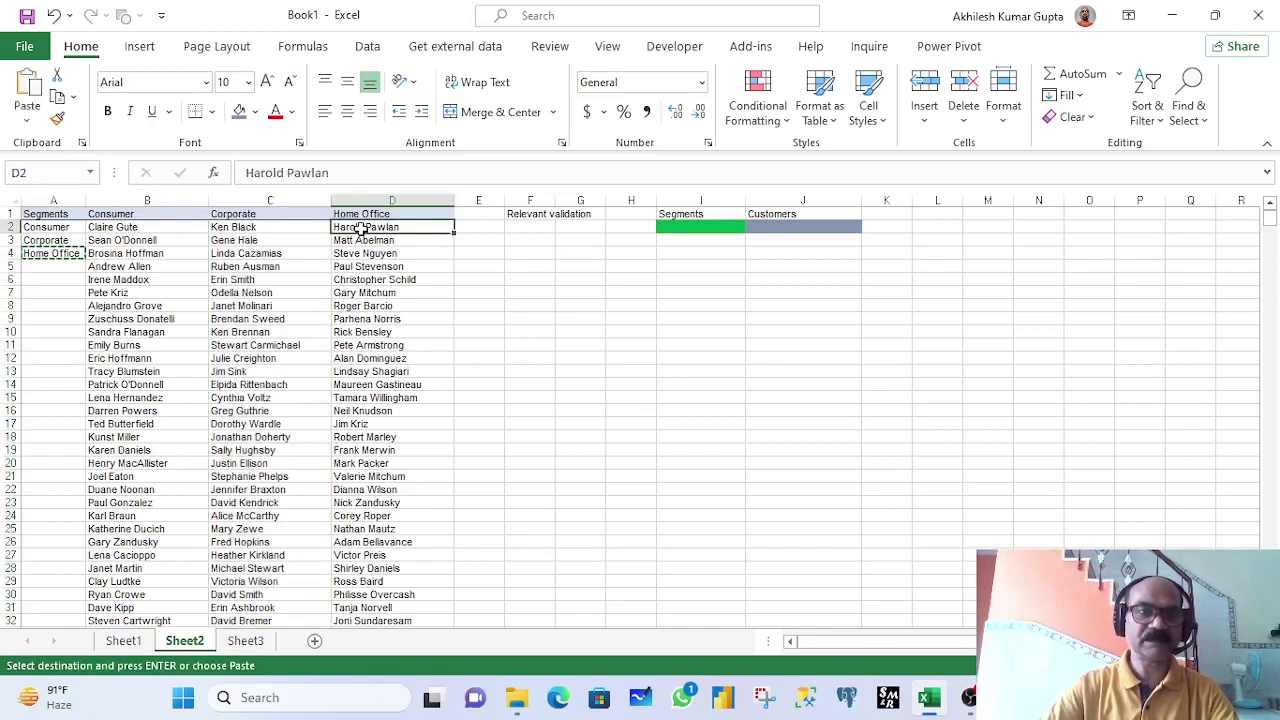
{"action": "key", "text": "ctrl+shift+Down"}
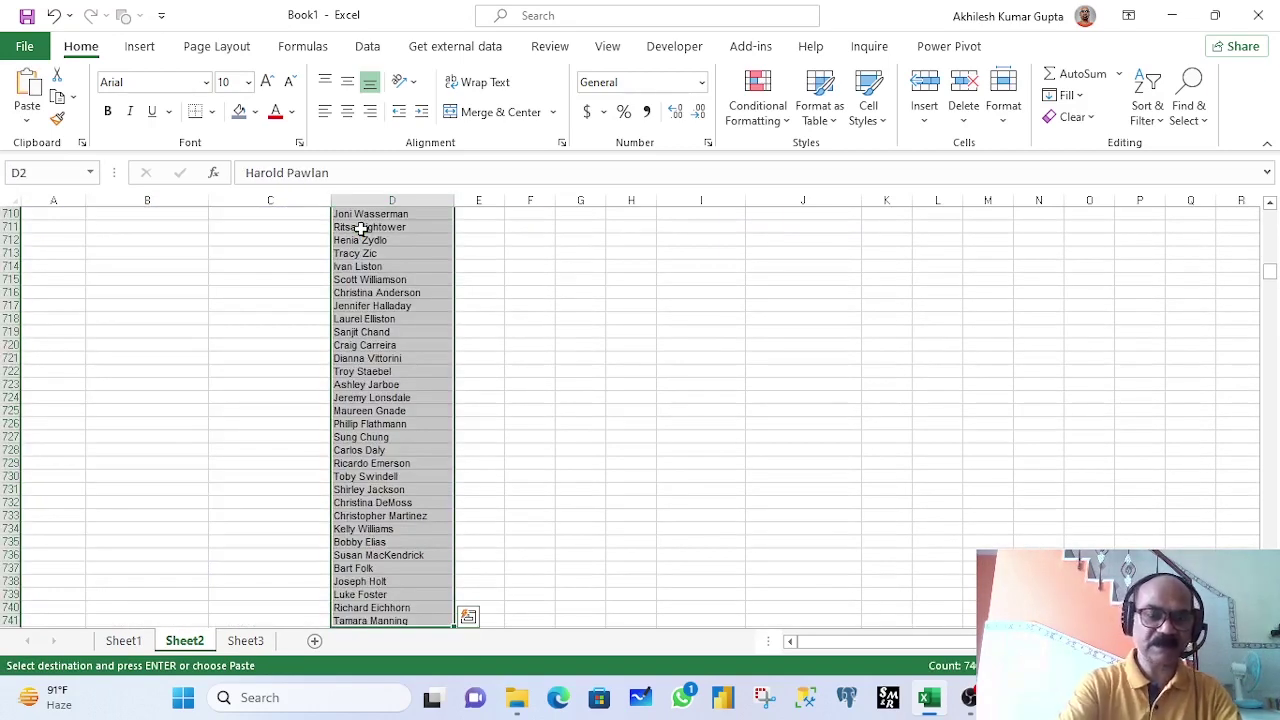
{"action": "key", "text": "ctrl+q"}
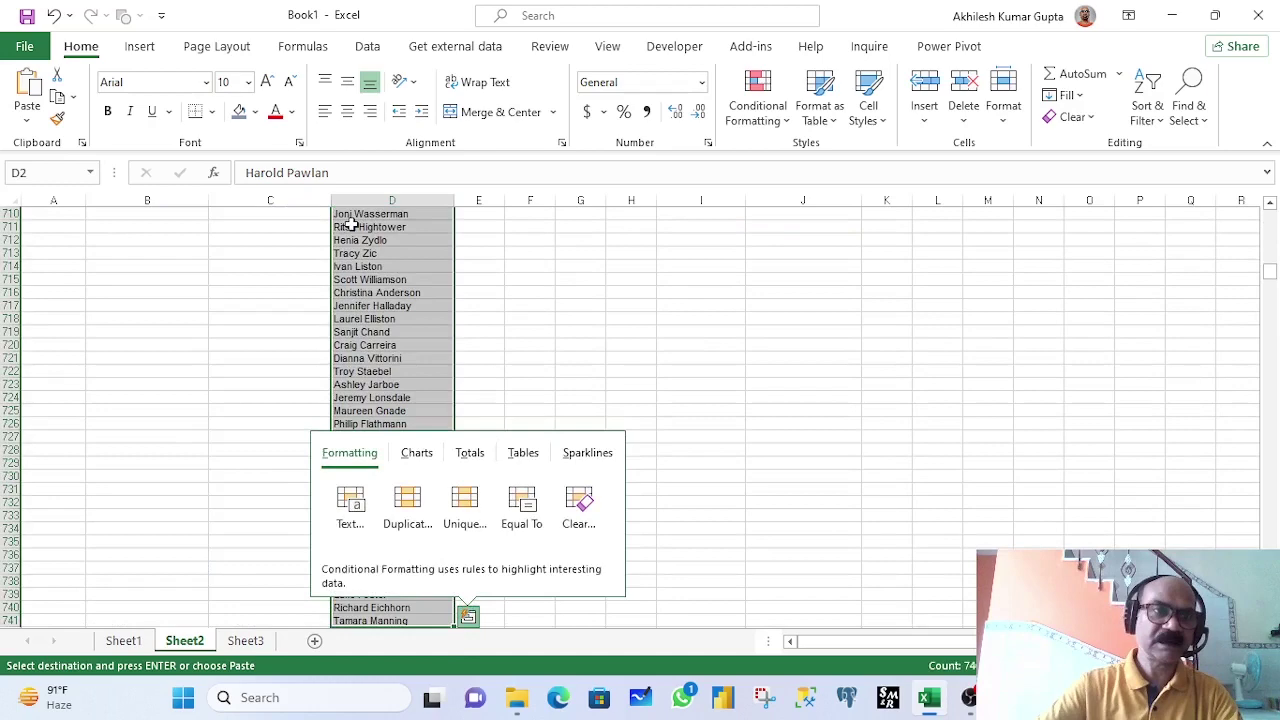
{"action": "left_click", "coordinate": [50, 172]}
{"action": "type", "text": "Home Office"}
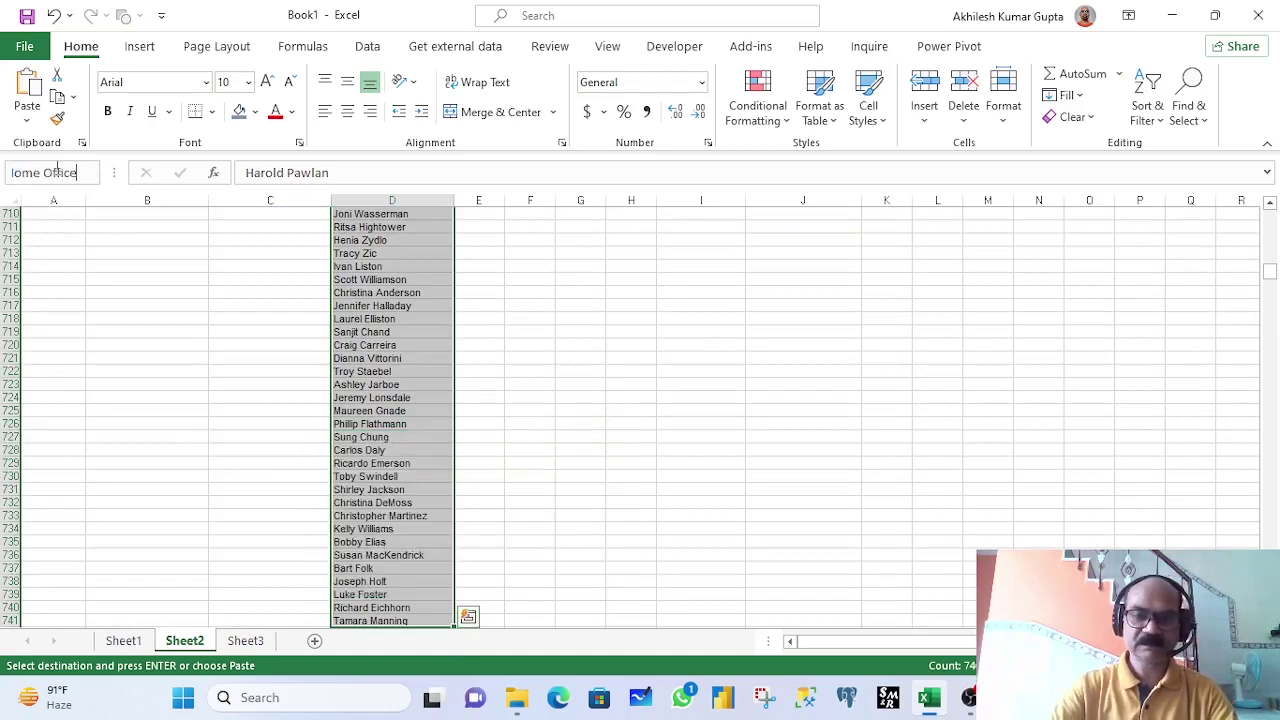
{"action": "key", "text": "Return"}
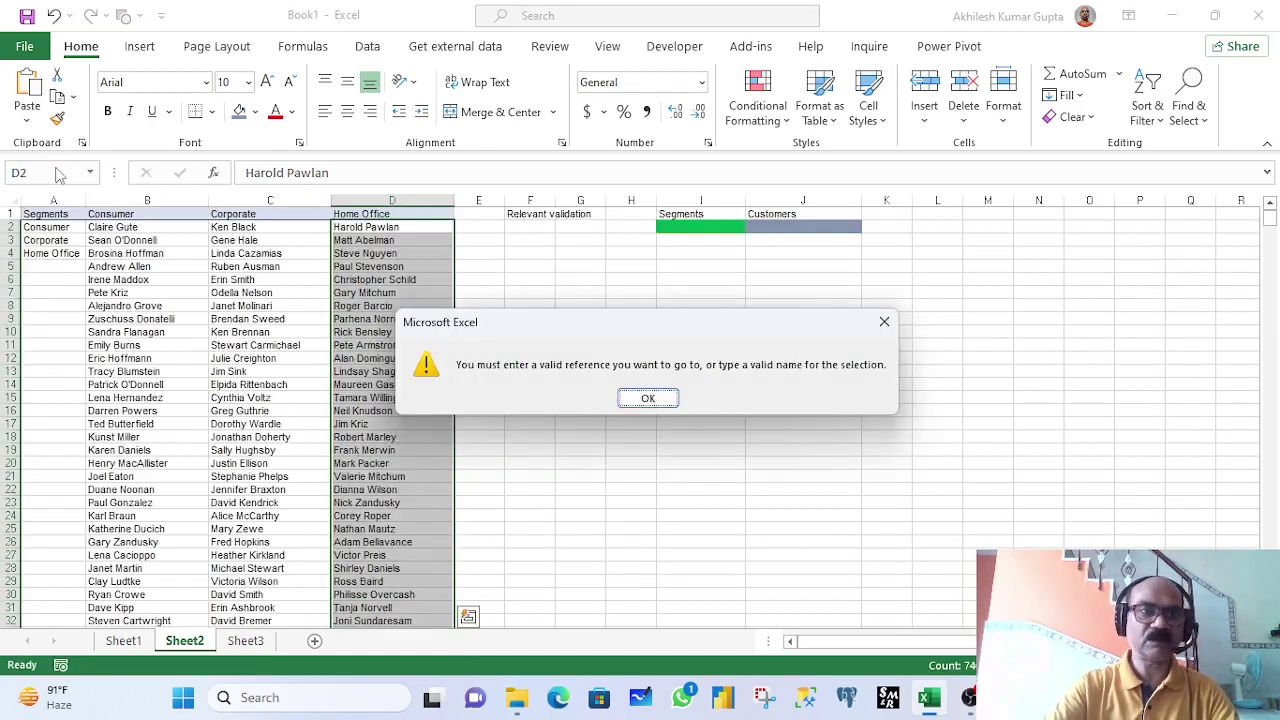
Dismiss the invalid-name error and name the range 'HomeOffice' without the space
{"action": "left_click", "coordinate": [673, 403]}
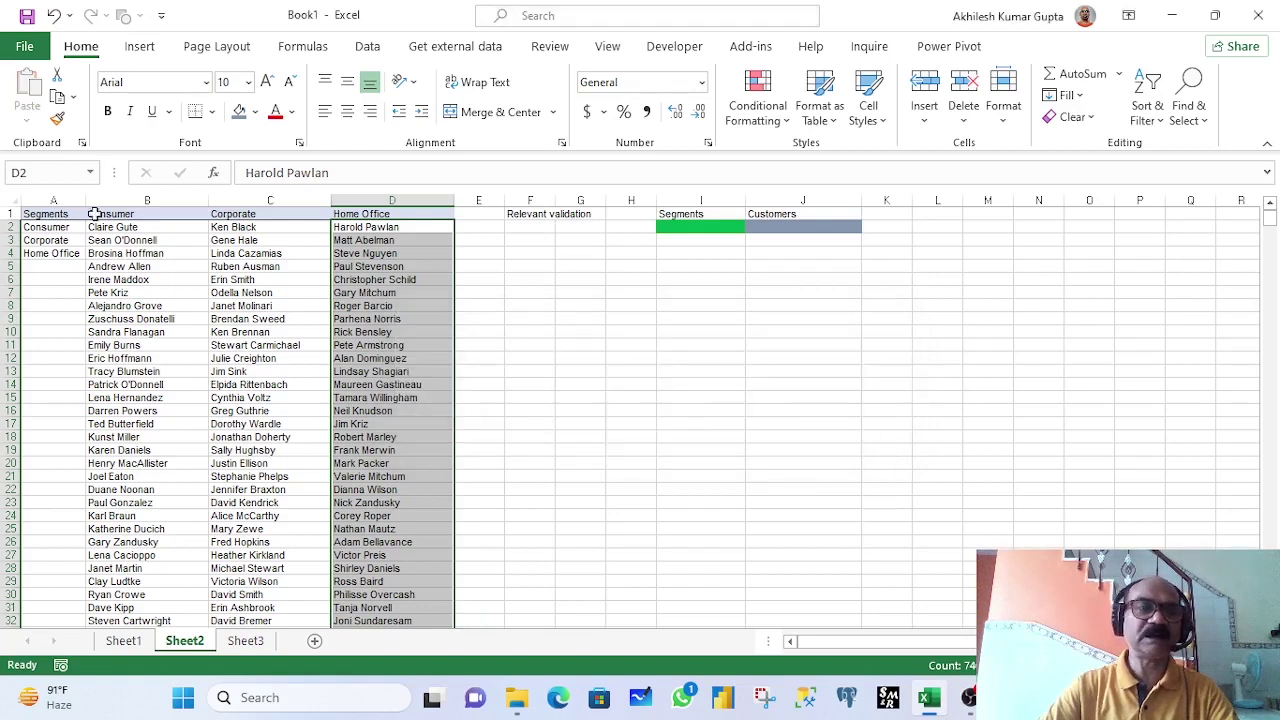
{"action": "left_click", "coordinate": [41, 170]}
{"action": "key", "text": "BackSpace"}
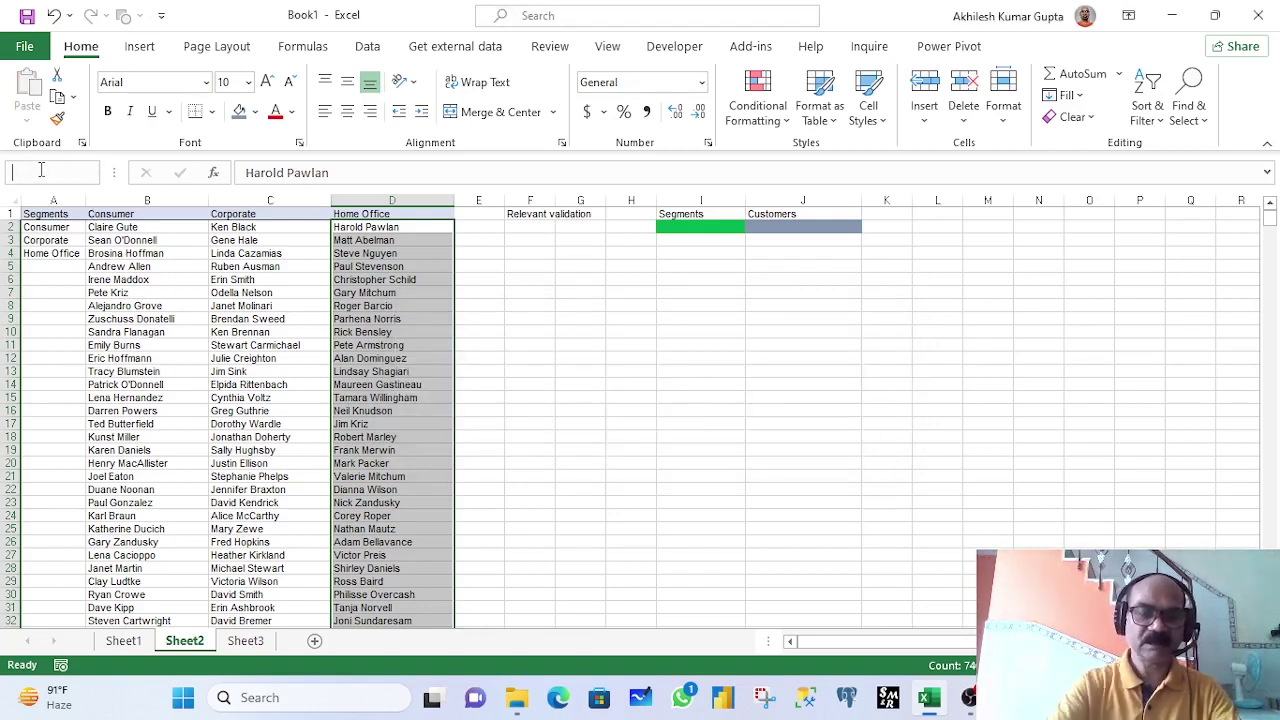
{"action": "type", "text": "Home Of"}
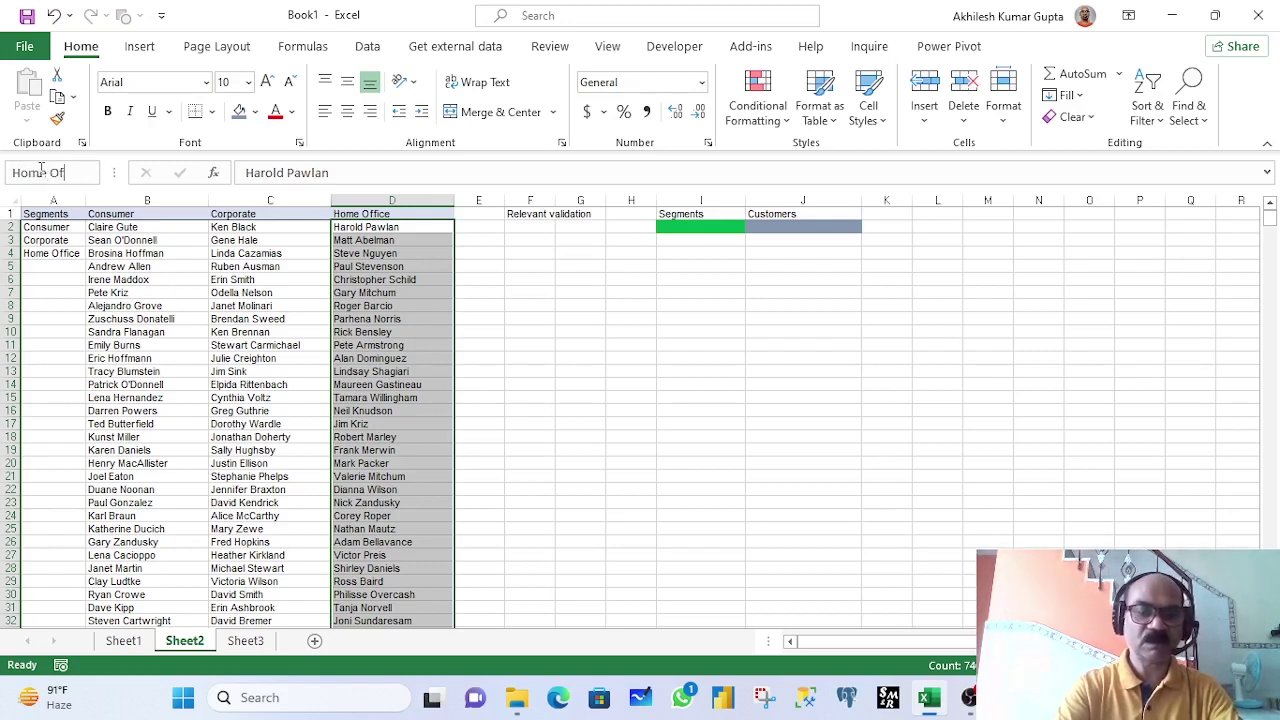
{"action": "type", "text": "fice"}
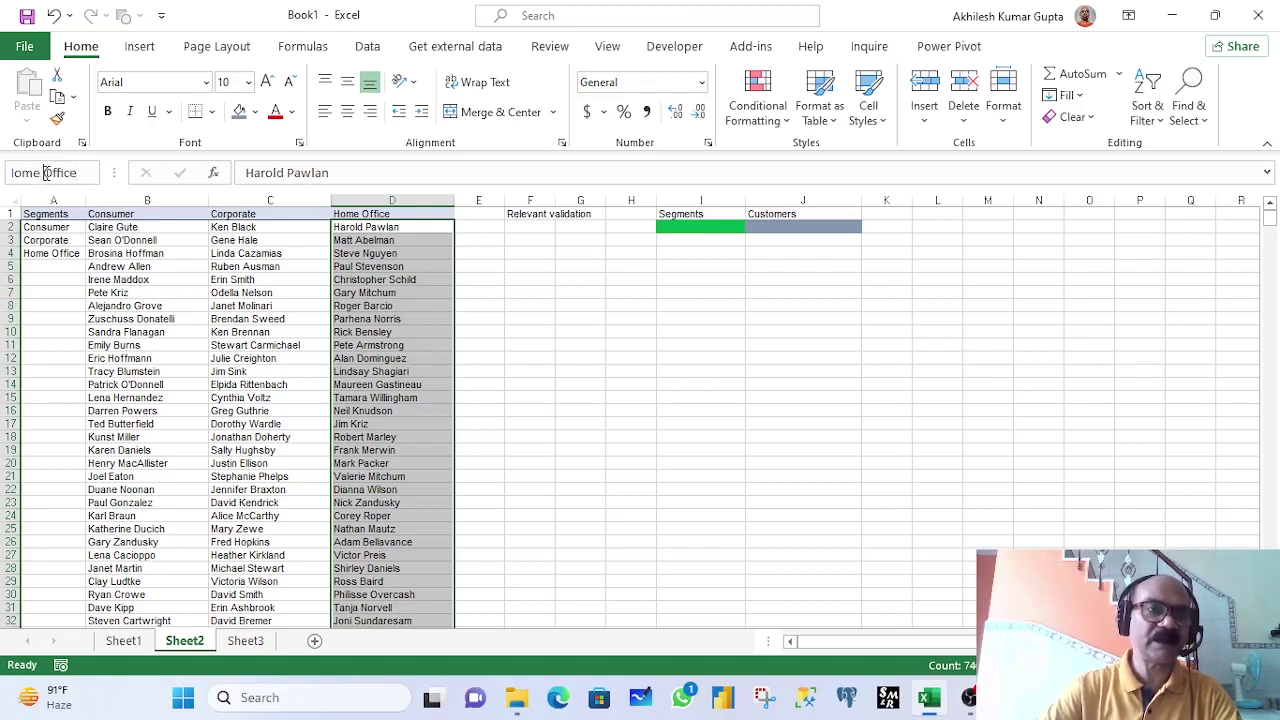
{"action": "left_click", "coordinate": [45, 172]}
{"action": "key", "text": "BackSpace"}
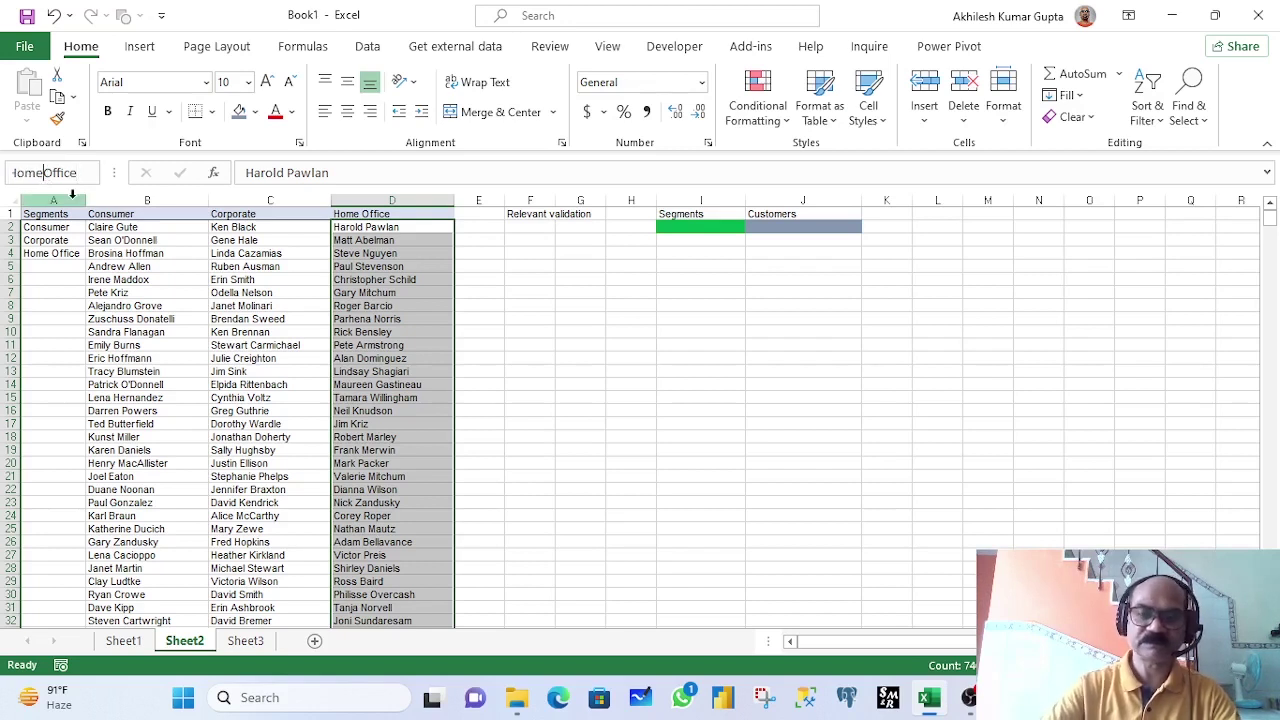
{"action": "key", "text": "Return"}
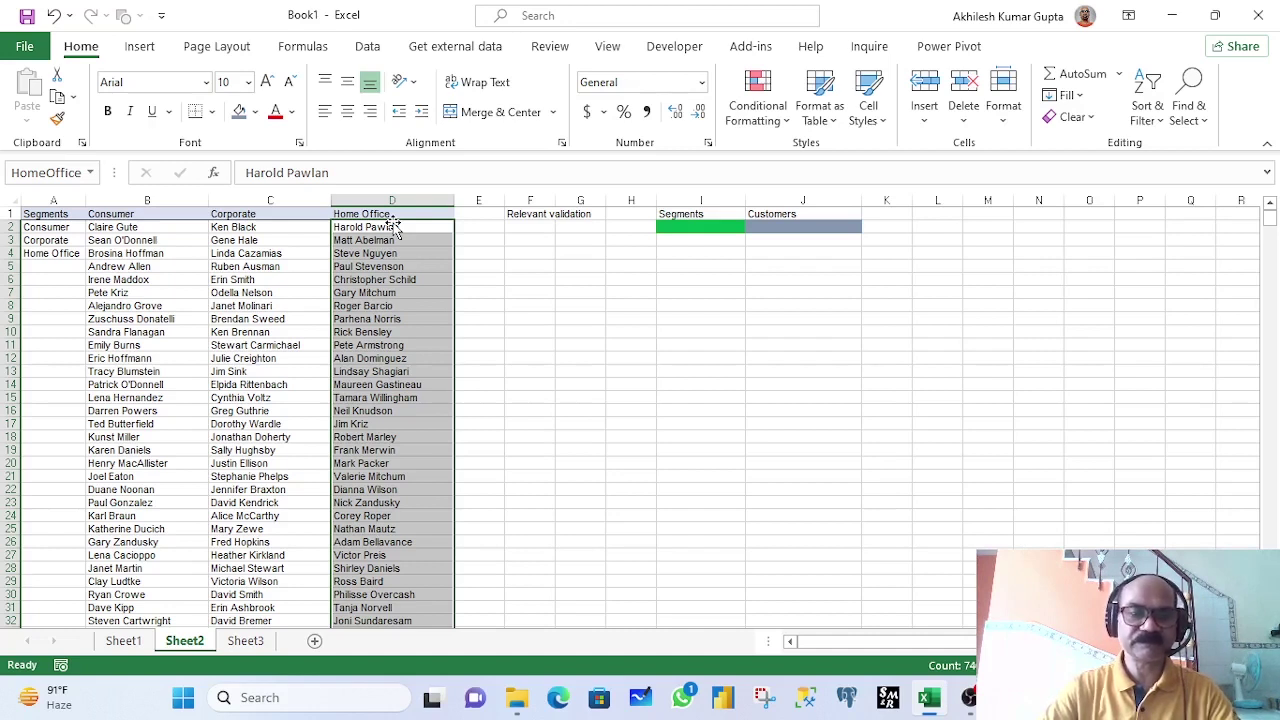
{"action": "left_click", "coordinate": [118, 215]}
{"action": "key", "text": "ctrl+shift+Down"}
{"action": "left_click", "coordinate": [238, 213]}
{"action": "key", "text": "ctrl+shift+Down"}
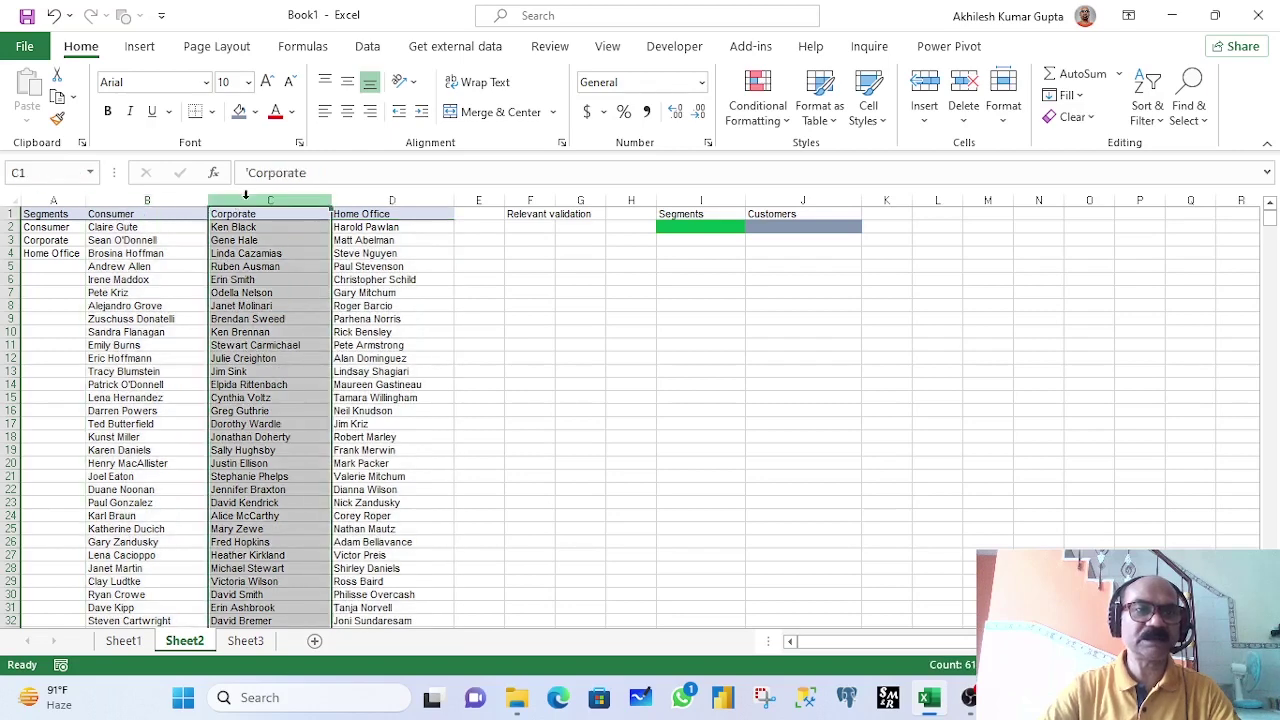
{"action": "left_click", "coordinate": [363, 196]}
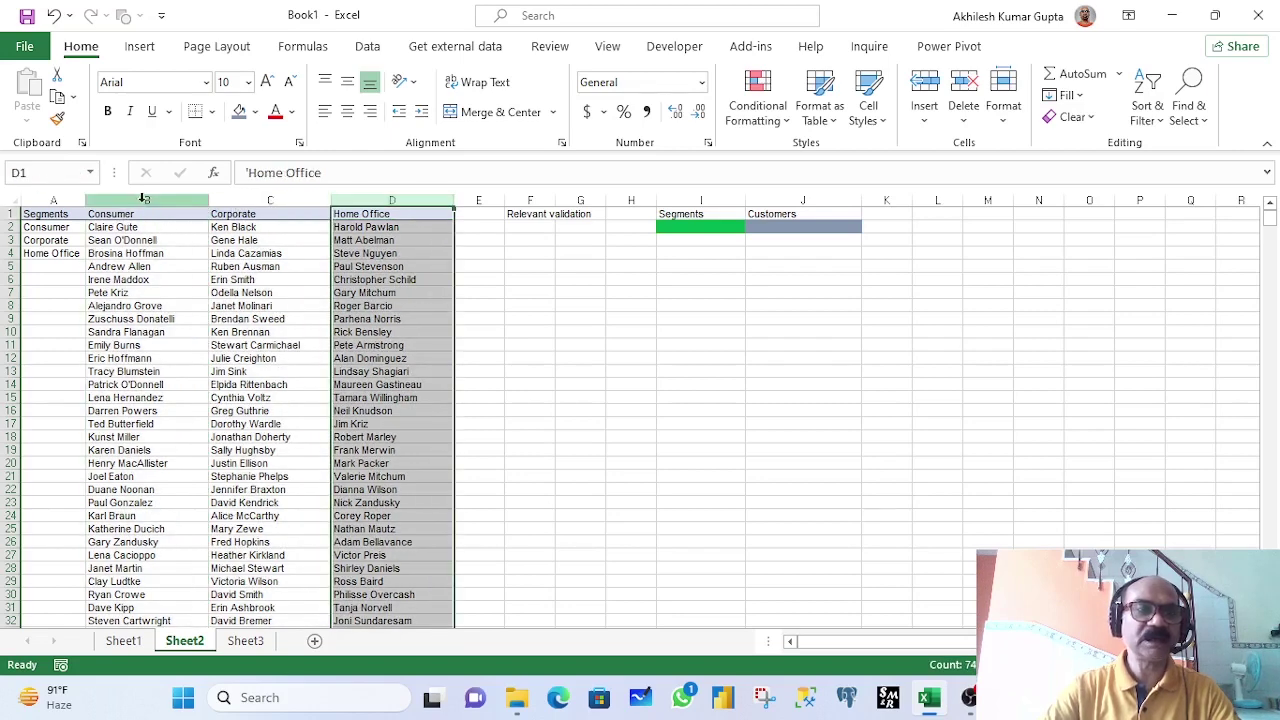
{"action": "left_click", "coordinate": [147, 201]}
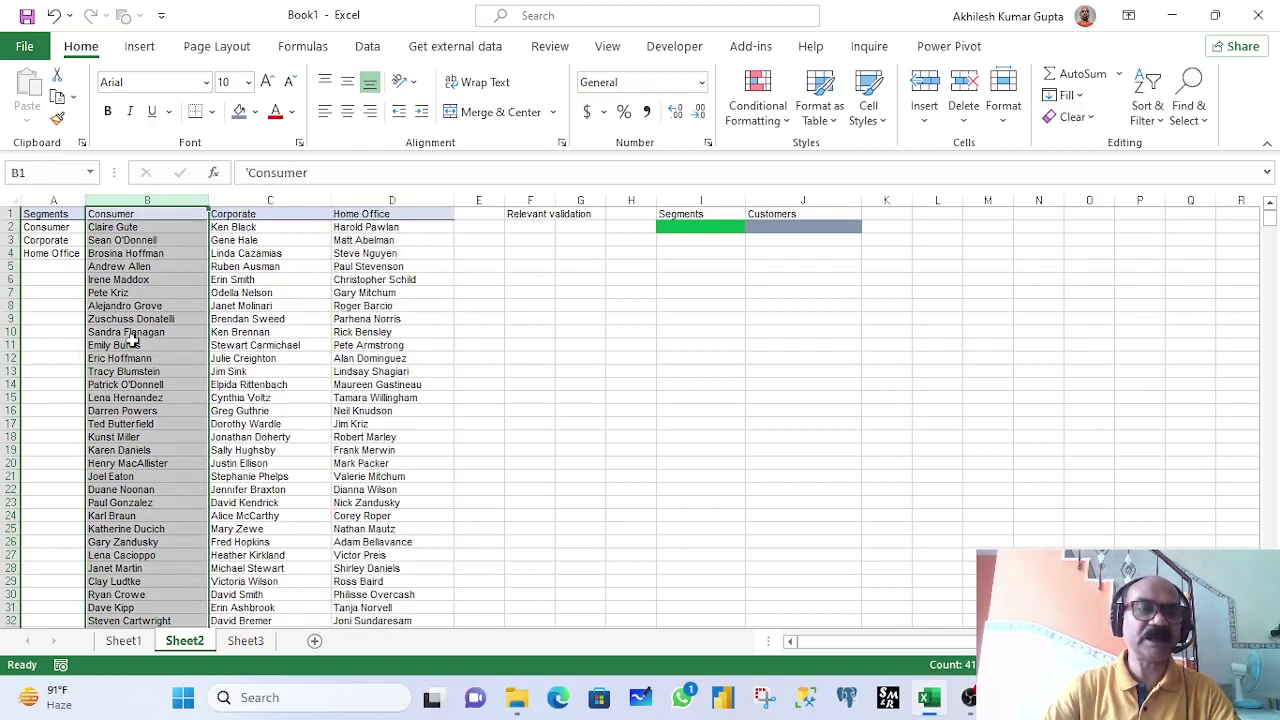
{"action": "left_click", "coordinate": [137, 214]}
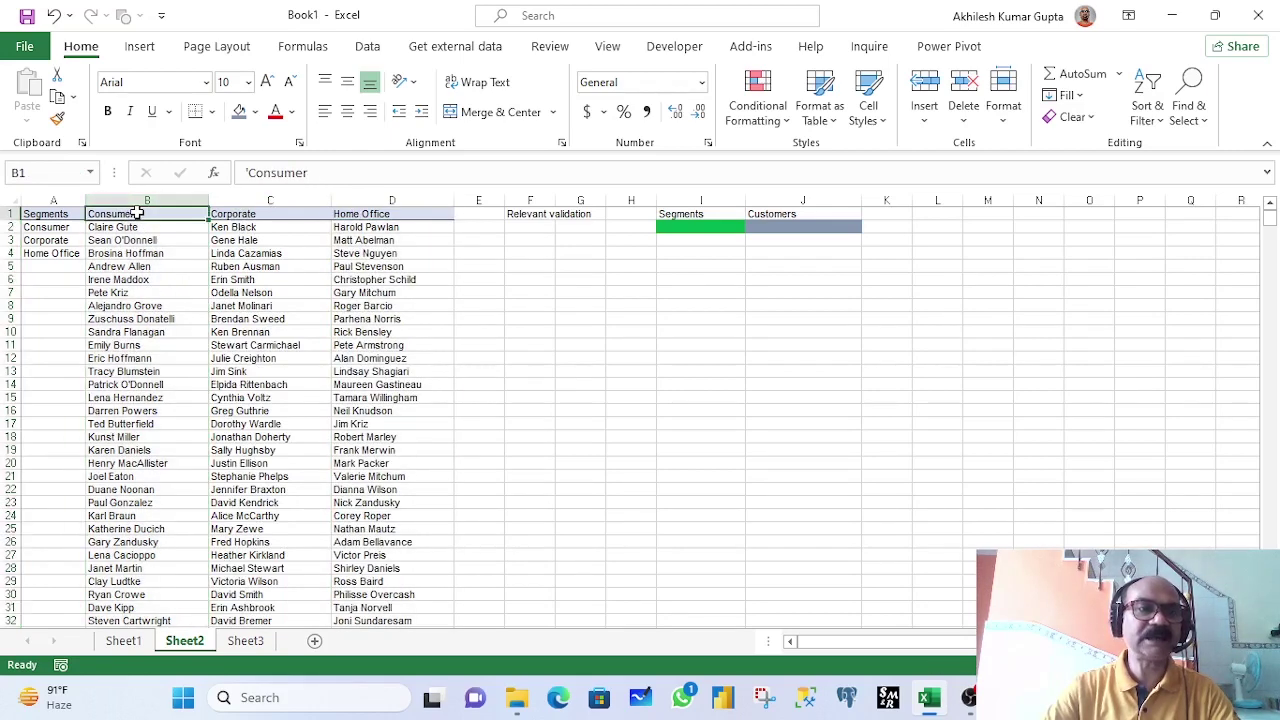
{"action": "left_click", "coordinate": [248, 192]}
{"action": "left_click", "coordinate": [251, 215]}
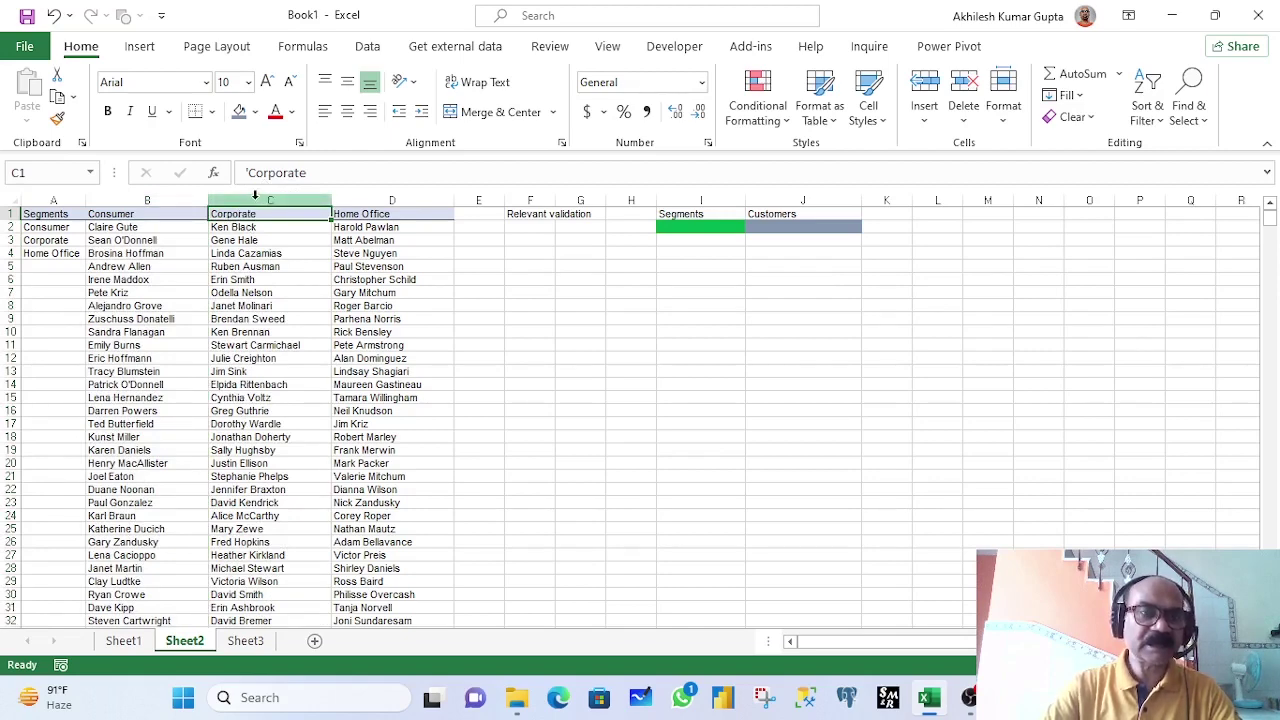
{"action": "key", "text": "ctrl+shift+Down"}
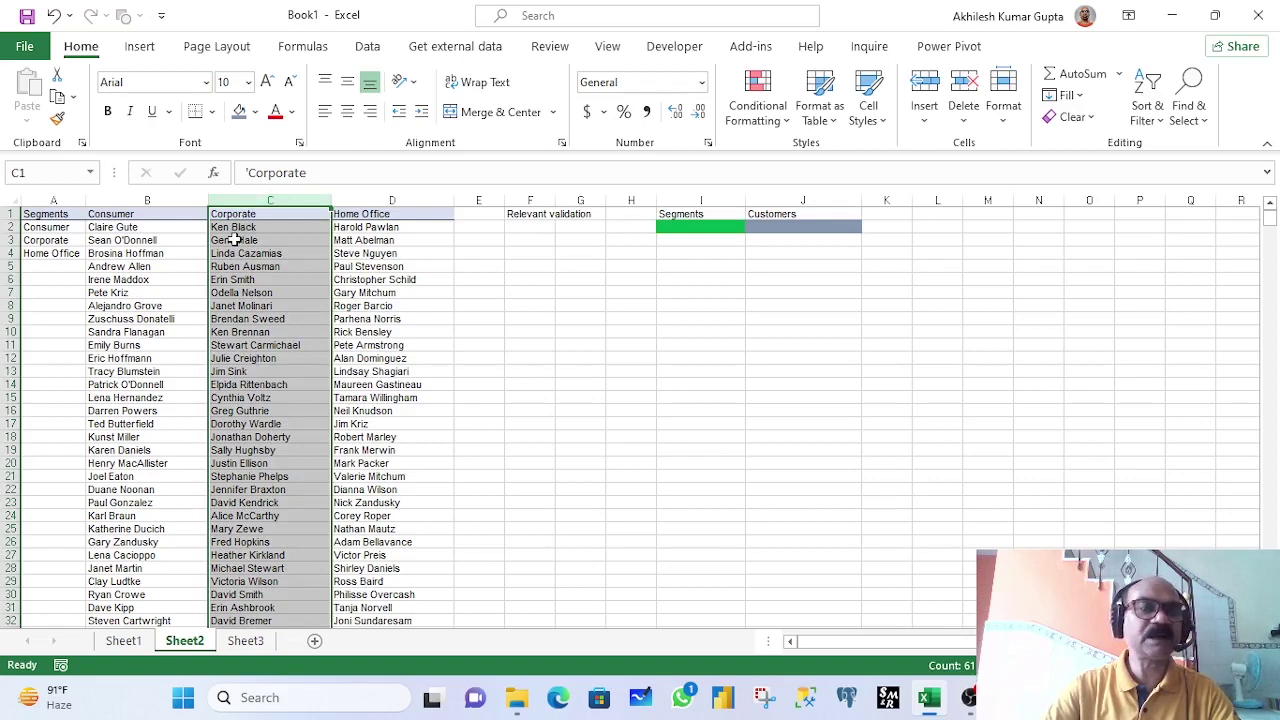
{"action": "left_click", "coordinate": [366, 214]}
{"action": "key", "text": "ctrl+shift+Down"}
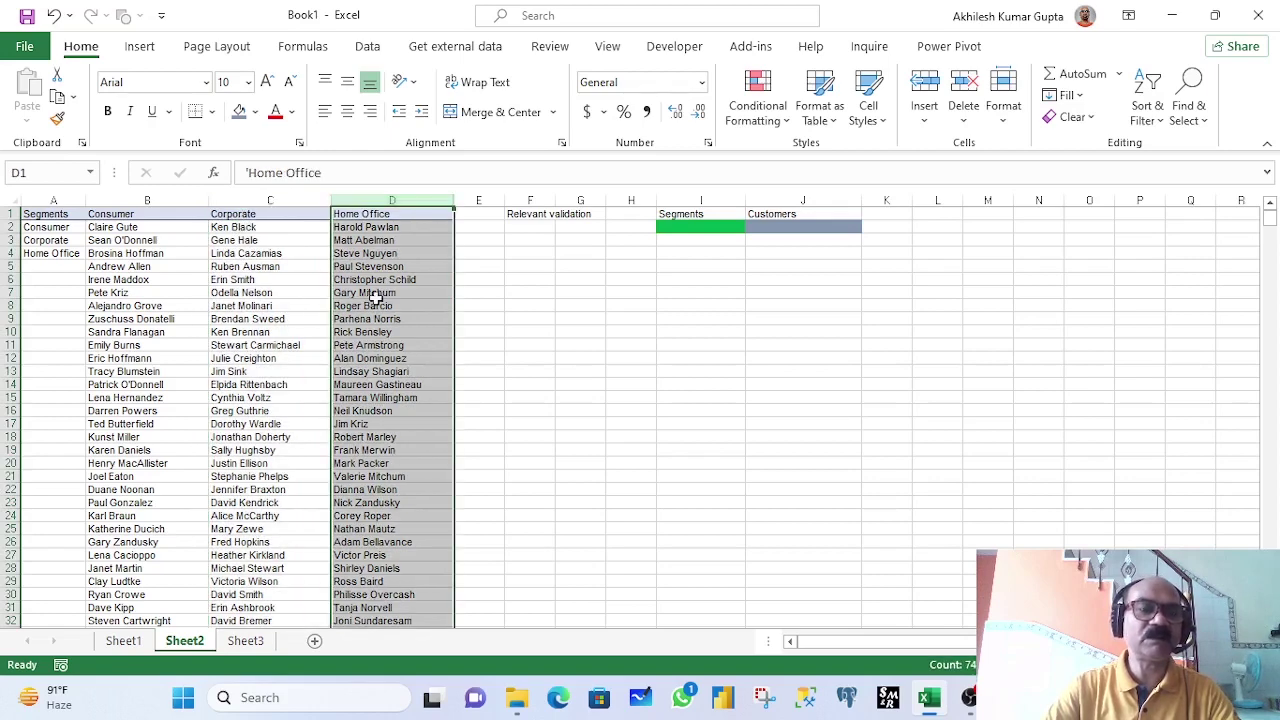
{"action": "left_click", "coordinate": [104, 214]}
{"action": "left_click", "coordinate": [220, 214], "text": "ctrl"}
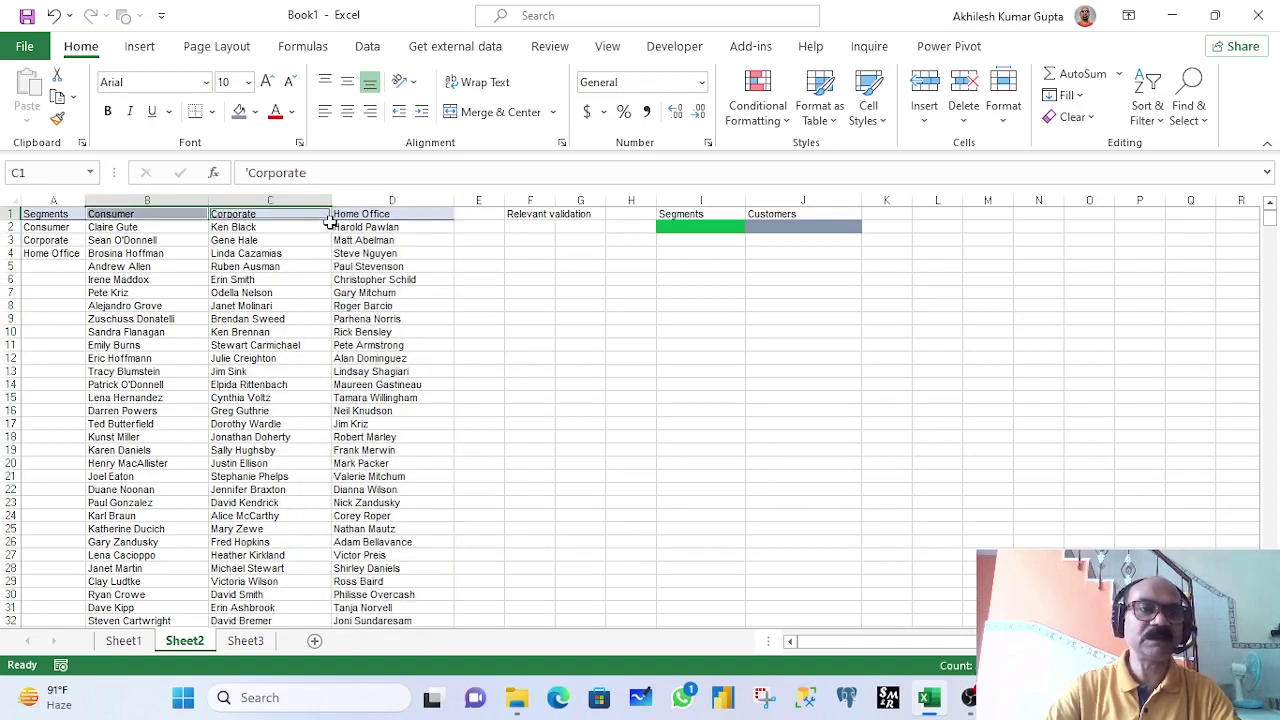
{"action": "left_click", "coordinate": [345, 214], "text": "ctrl"}
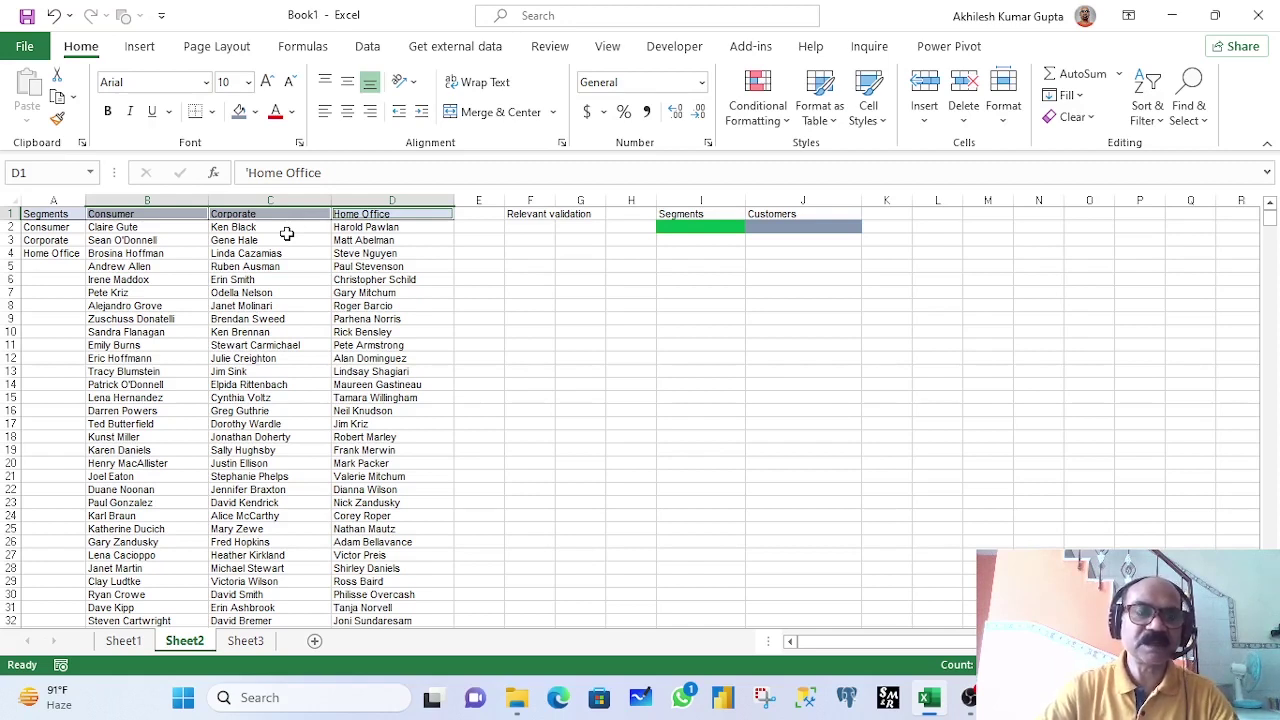
In Name Manager, check the Corporate and State ranges, with State at Sheet3!$A$2:$A$50
{"action": "left_click", "coordinate": [304, 46]}
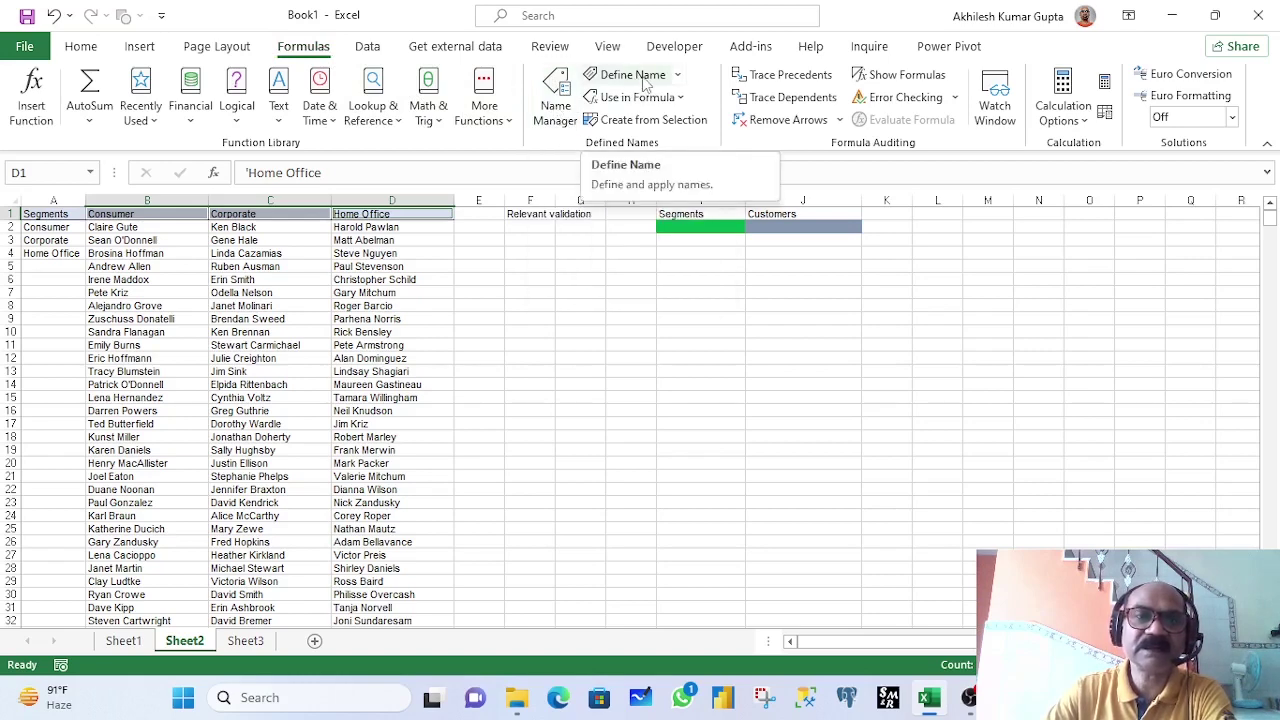
{"action": "left_click", "coordinate": [560, 110]}
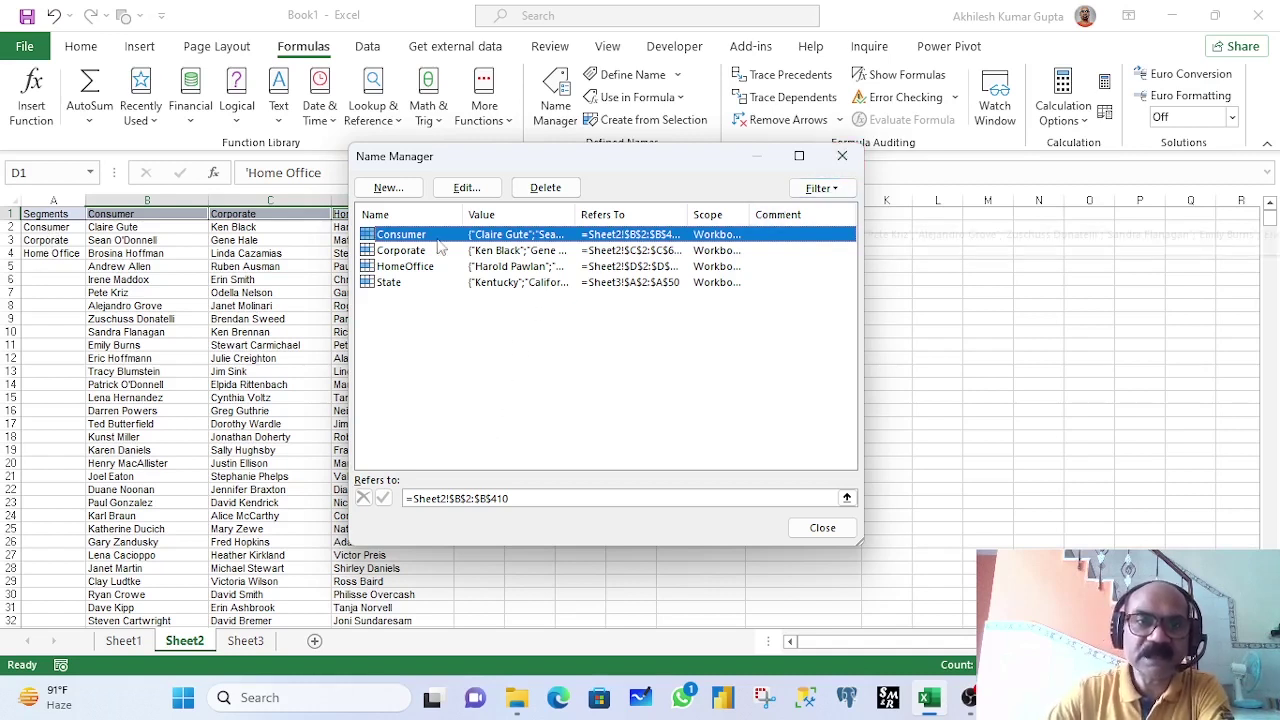
{"action": "key", "text": "Down"}
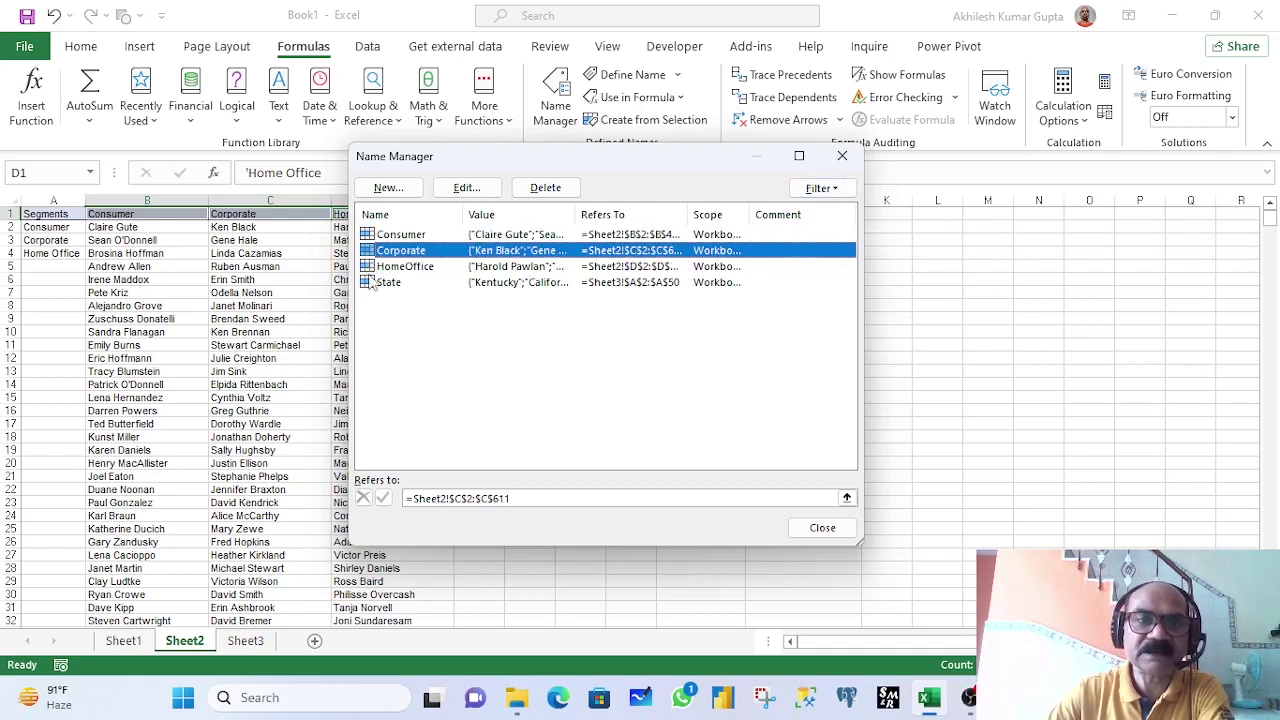
{"action": "left_click", "coordinate": [382, 285]}
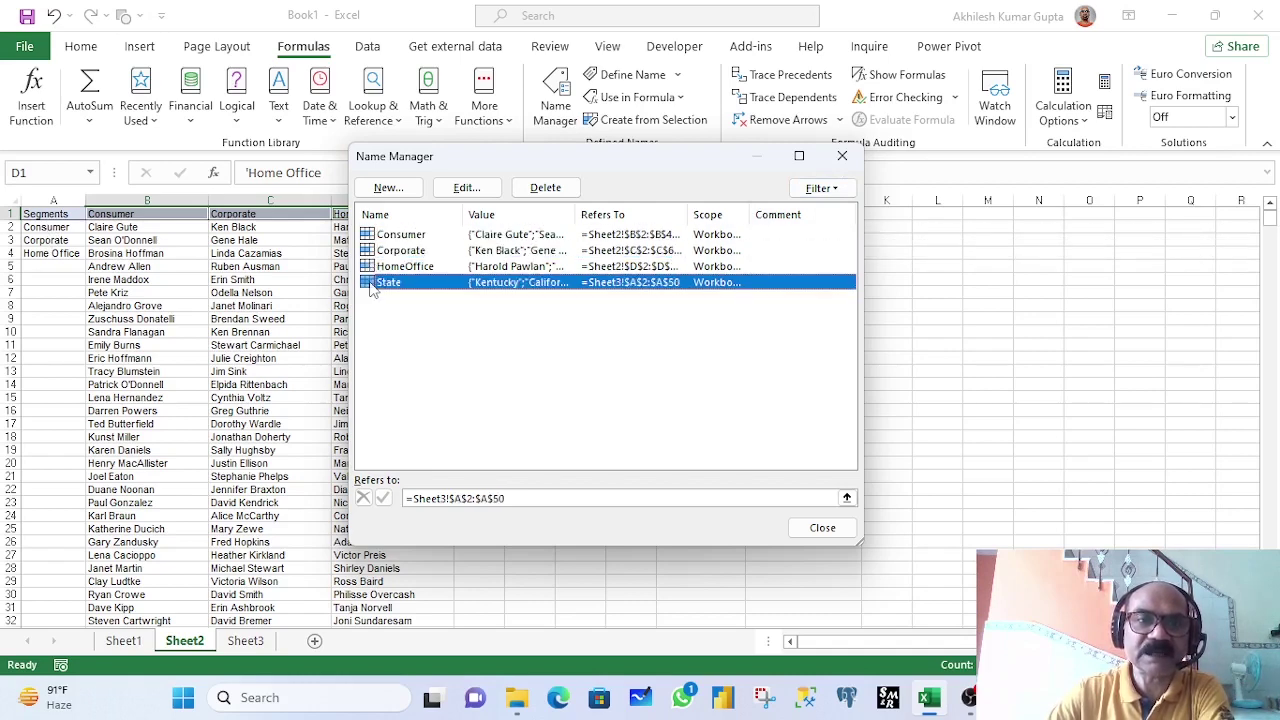
{"action": "left_click", "coordinate": [472, 192]}
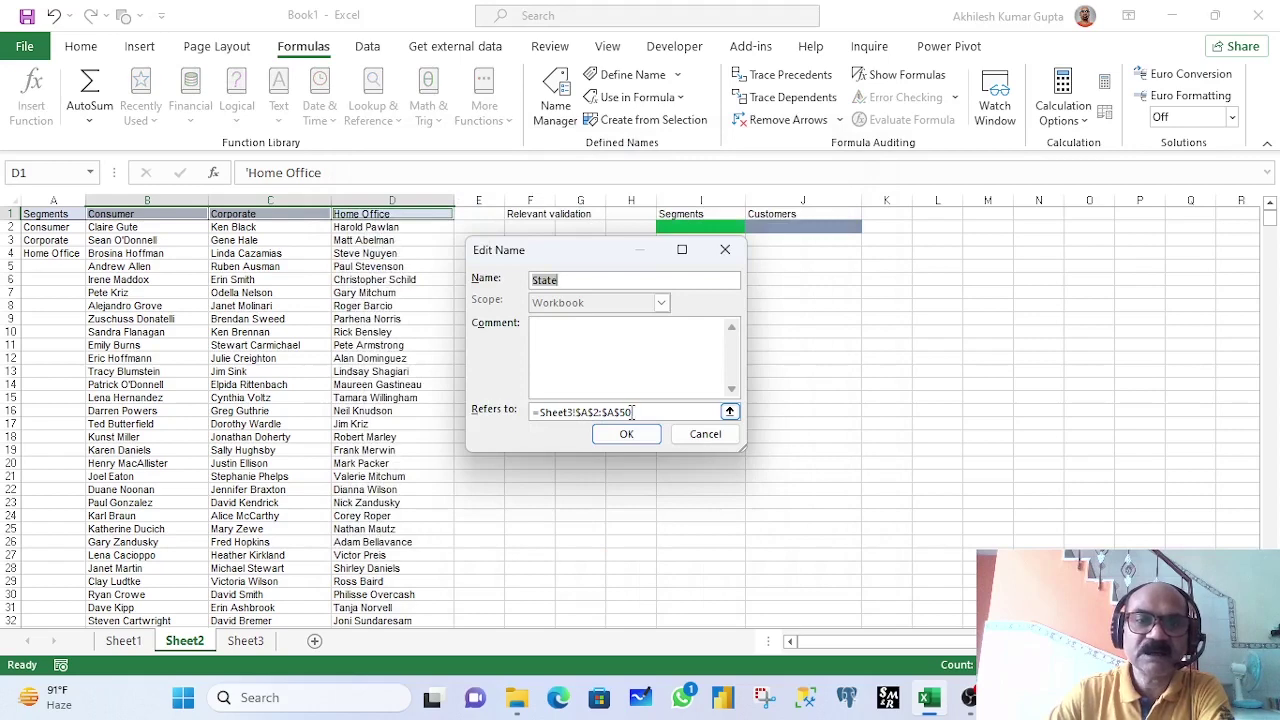
{"action": "left_click", "coordinate": [634, 411]}
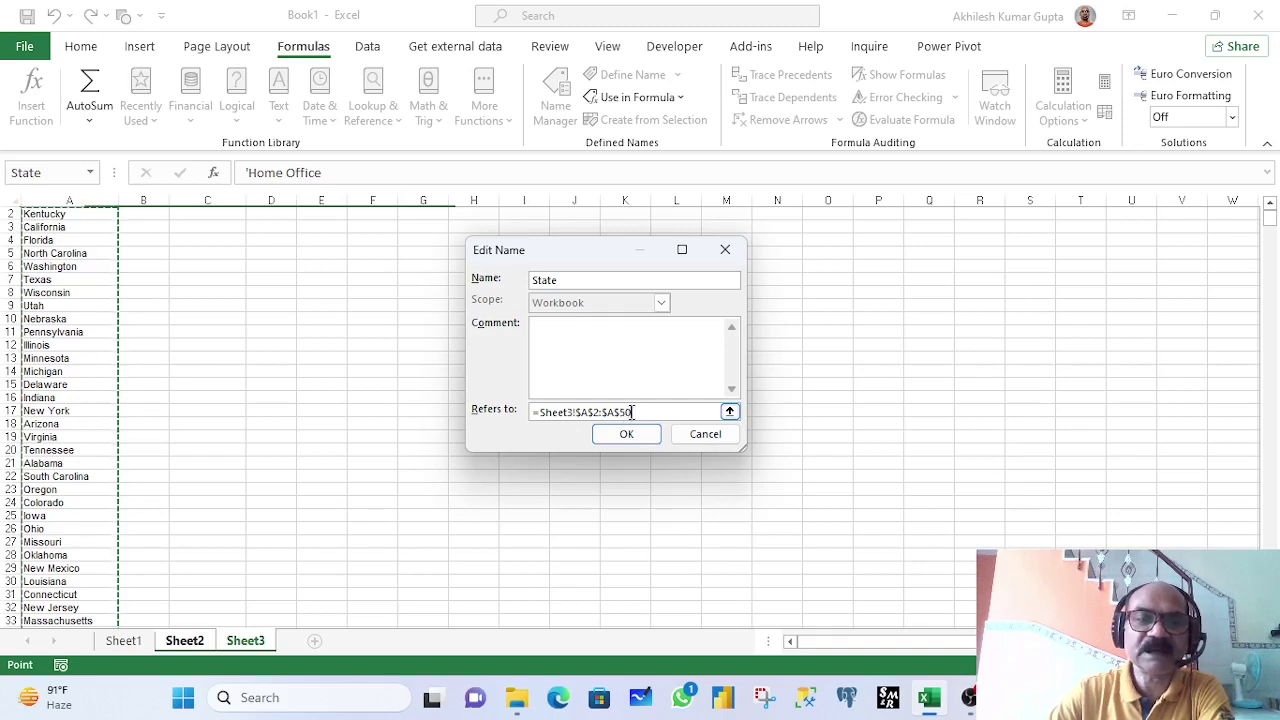
{"action": "left_click", "coordinate": [698, 439]}
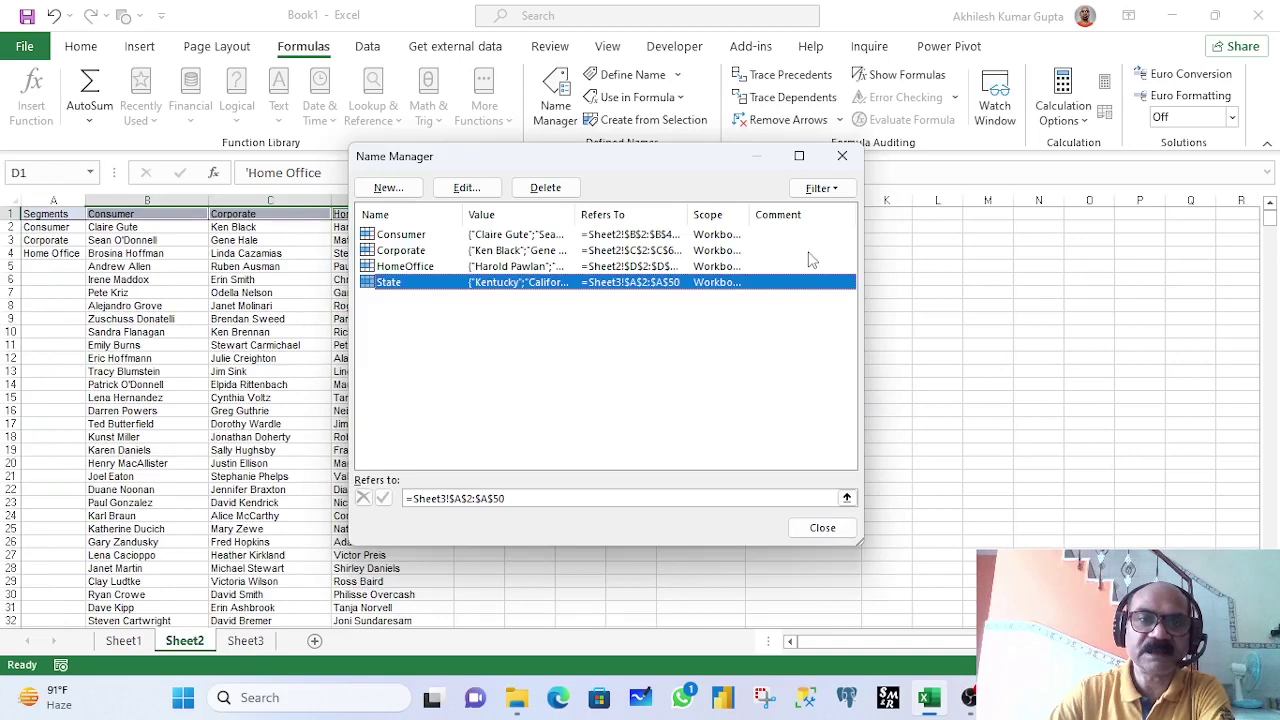
Close Name Manager and select the Segments cell I2 on Sheet2
{"action": "left_click", "coordinate": [845, 158]}
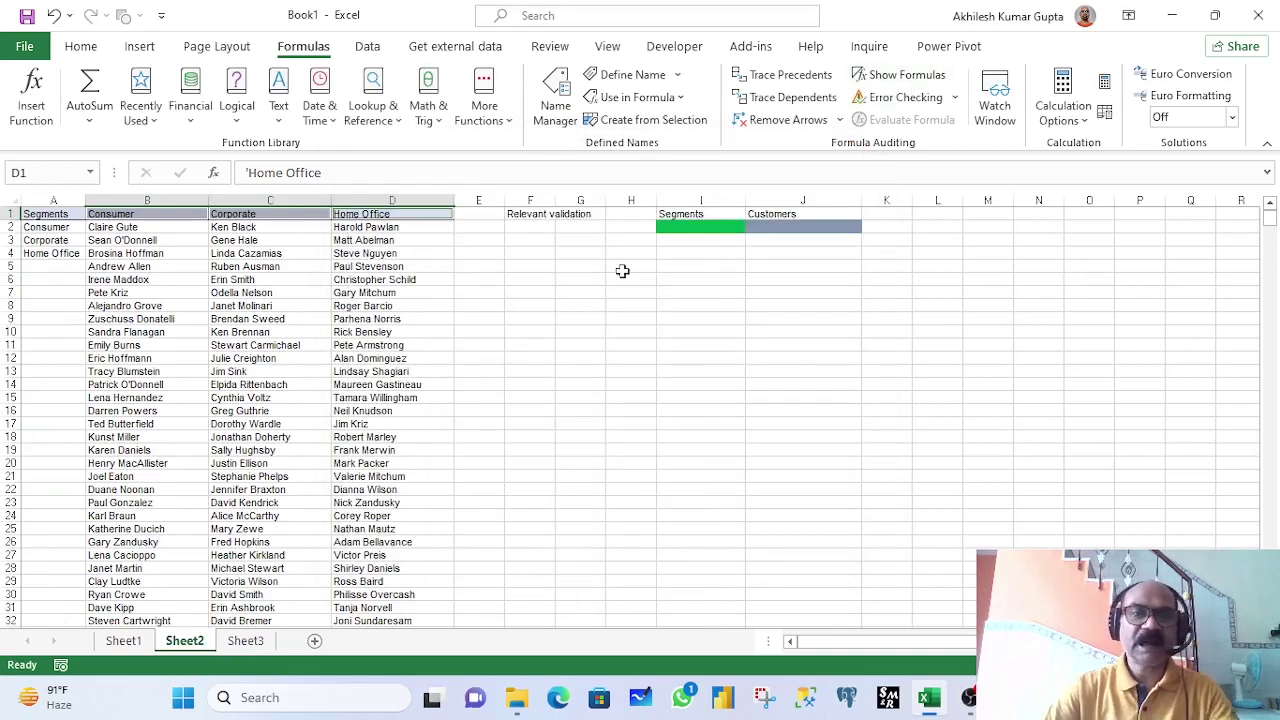
{"action": "left_click", "coordinate": [60, 231]}
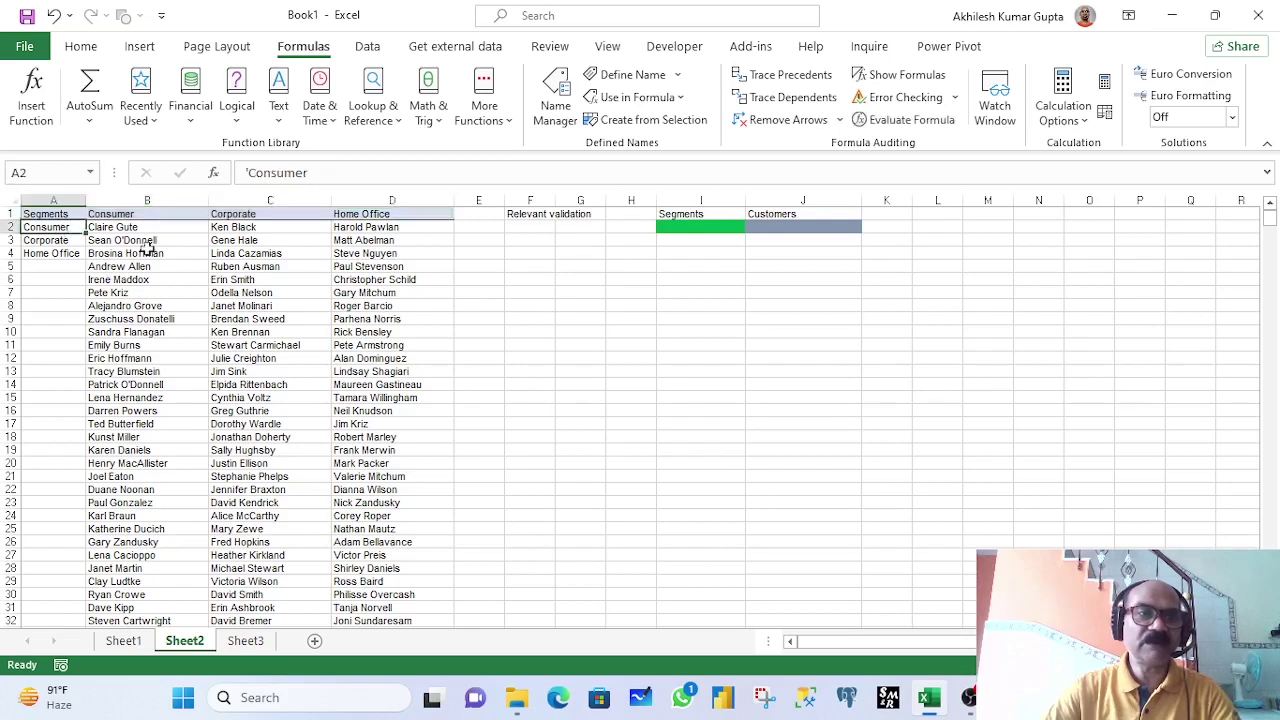
{"action": "left_click", "coordinate": [689, 227]}
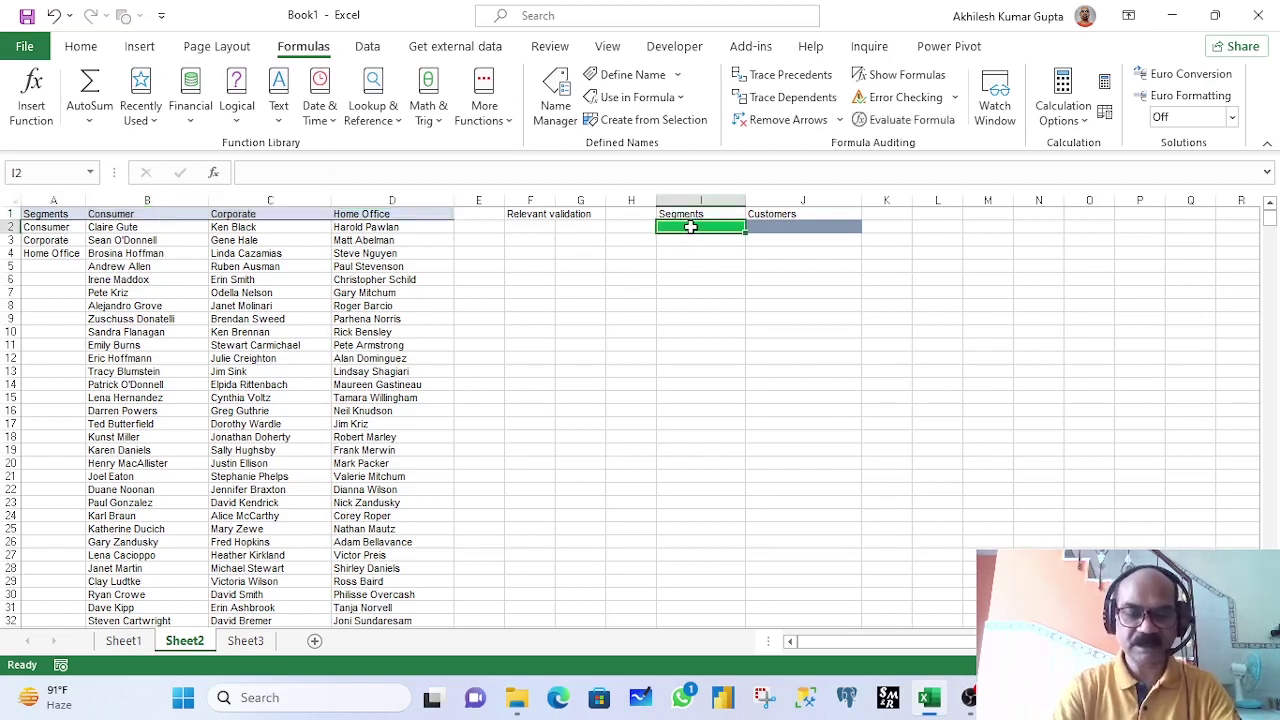
Give I2 a list validation sourced from =$A$2:$A$4 and pick Consumer from it
{"action": "key", "text": "alt+d"}
{"action": "key", "text": "l"}
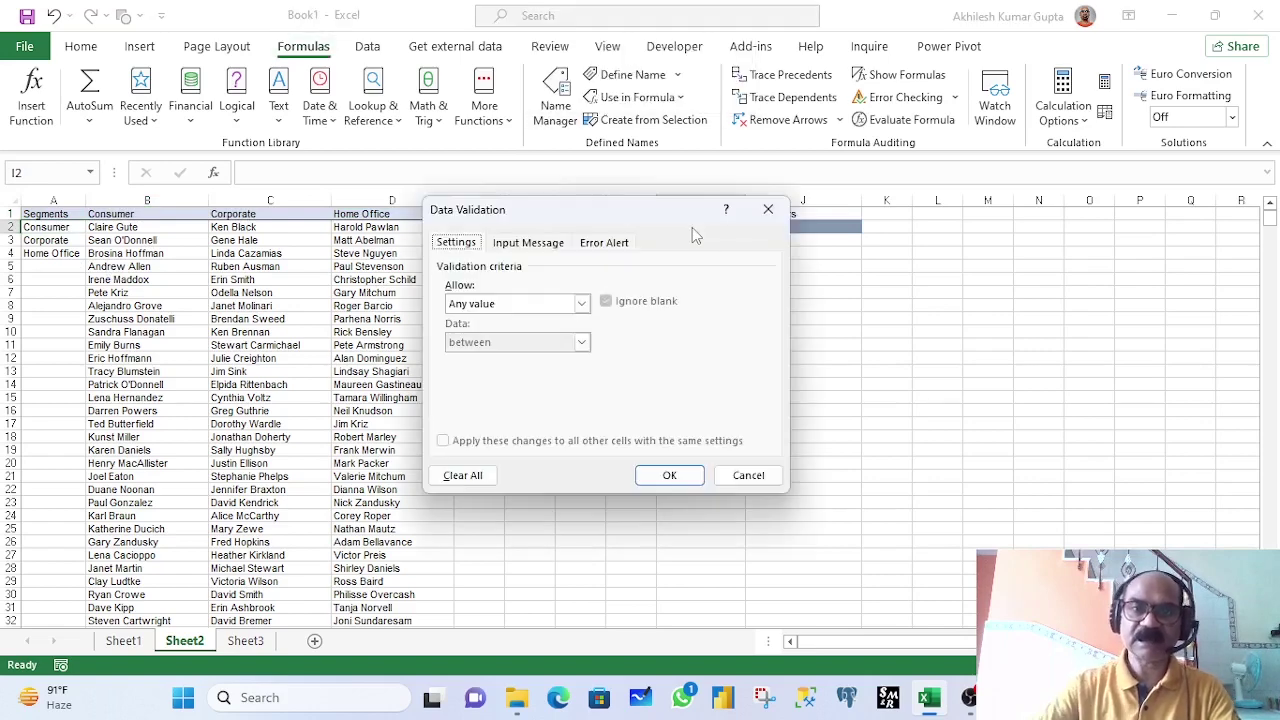
{"action": "left_click", "coordinate": [581, 302]}
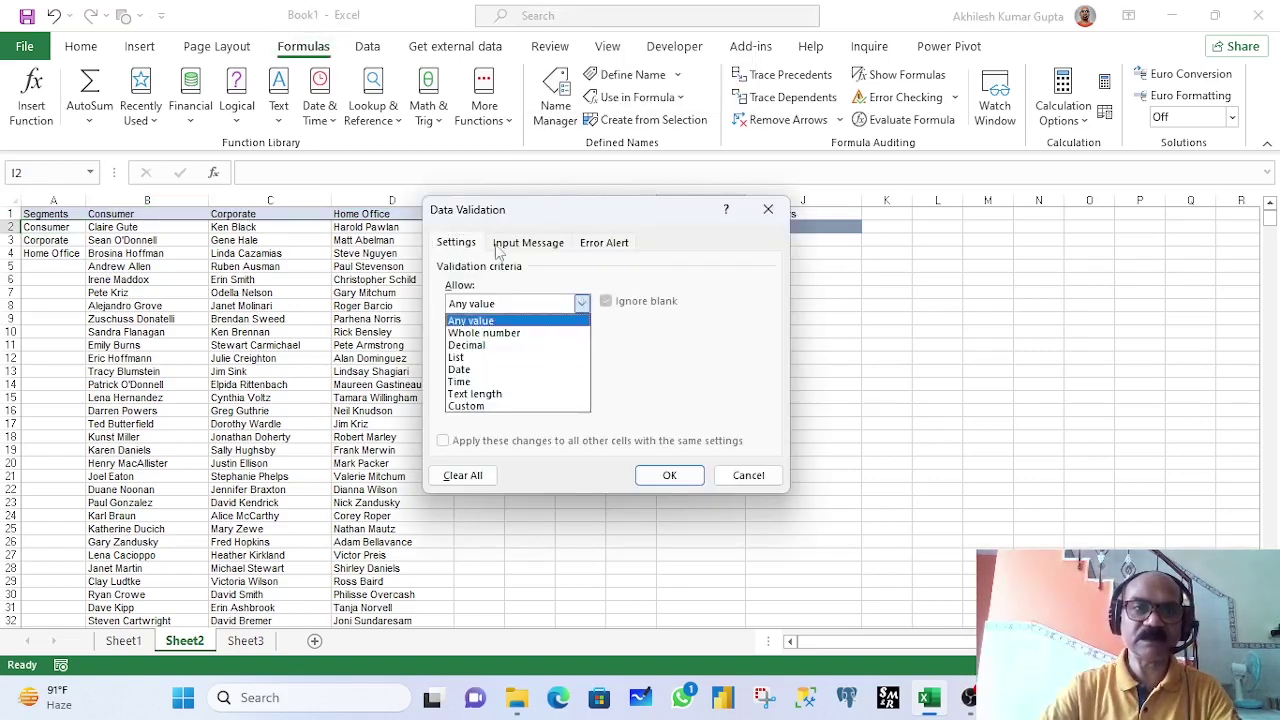
{"action": "left_click", "coordinate": [476, 357]}
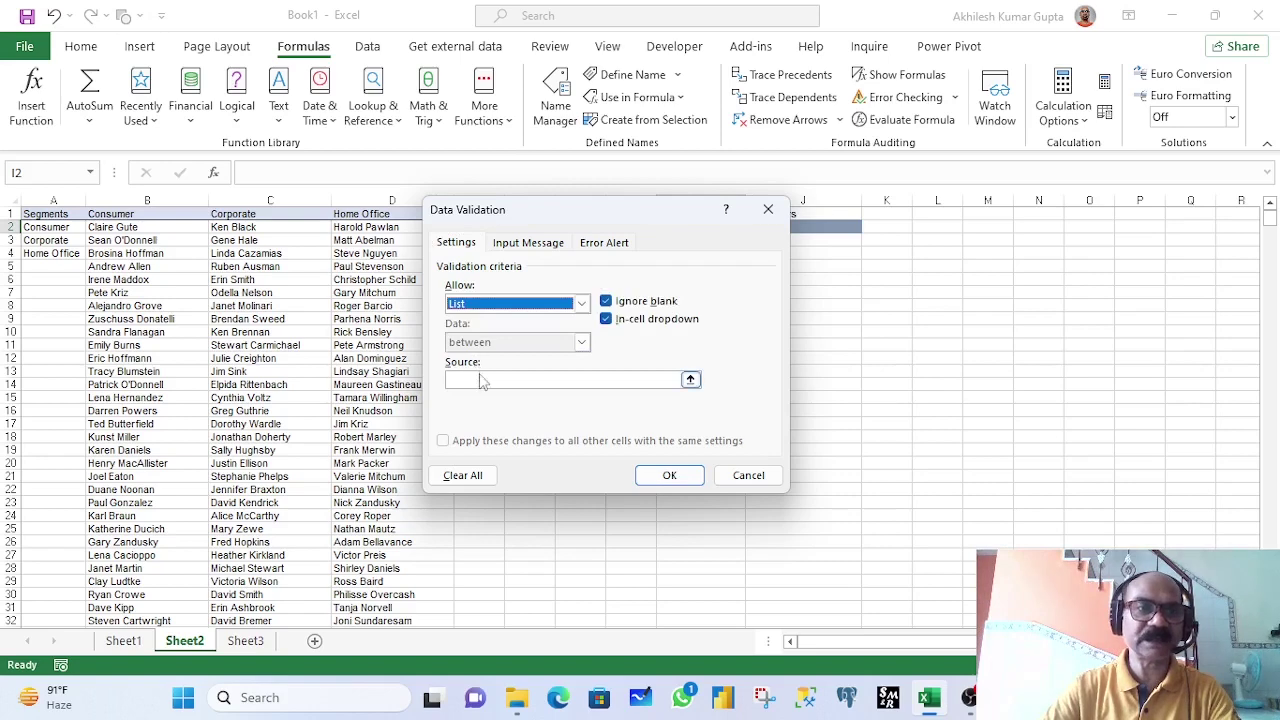
{"action": "left_click", "coordinate": [480, 380]}
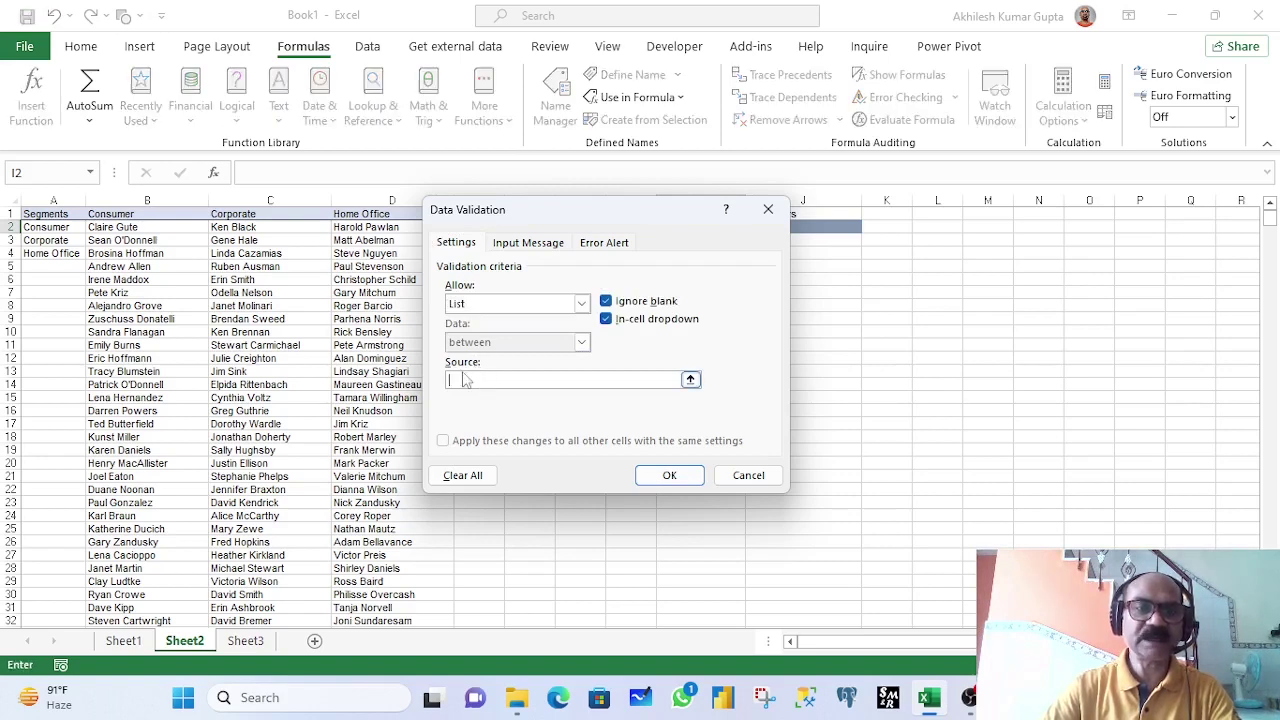
{"action": "left_click_drag", "start_coordinate": [45, 228], "coordinate": [48, 253]}
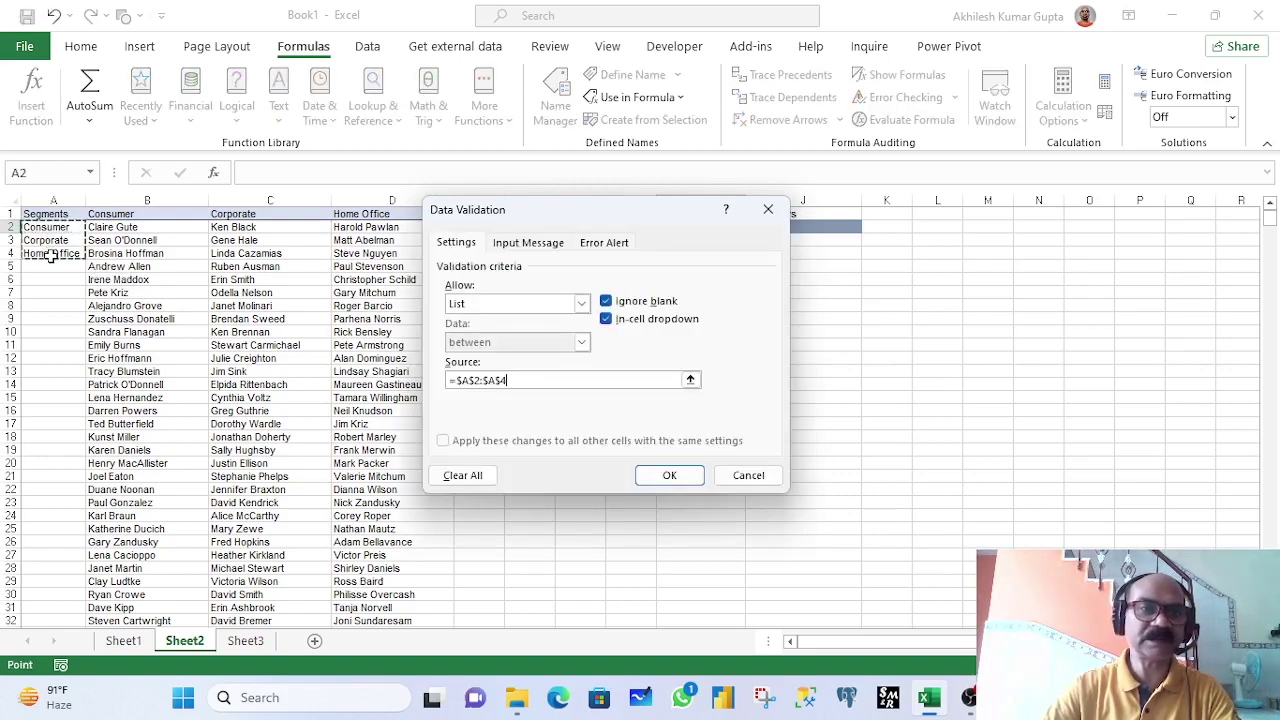
{"action": "left_click", "coordinate": [665, 477]}
{"action": "left_click", "coordinate": [751, 229]}
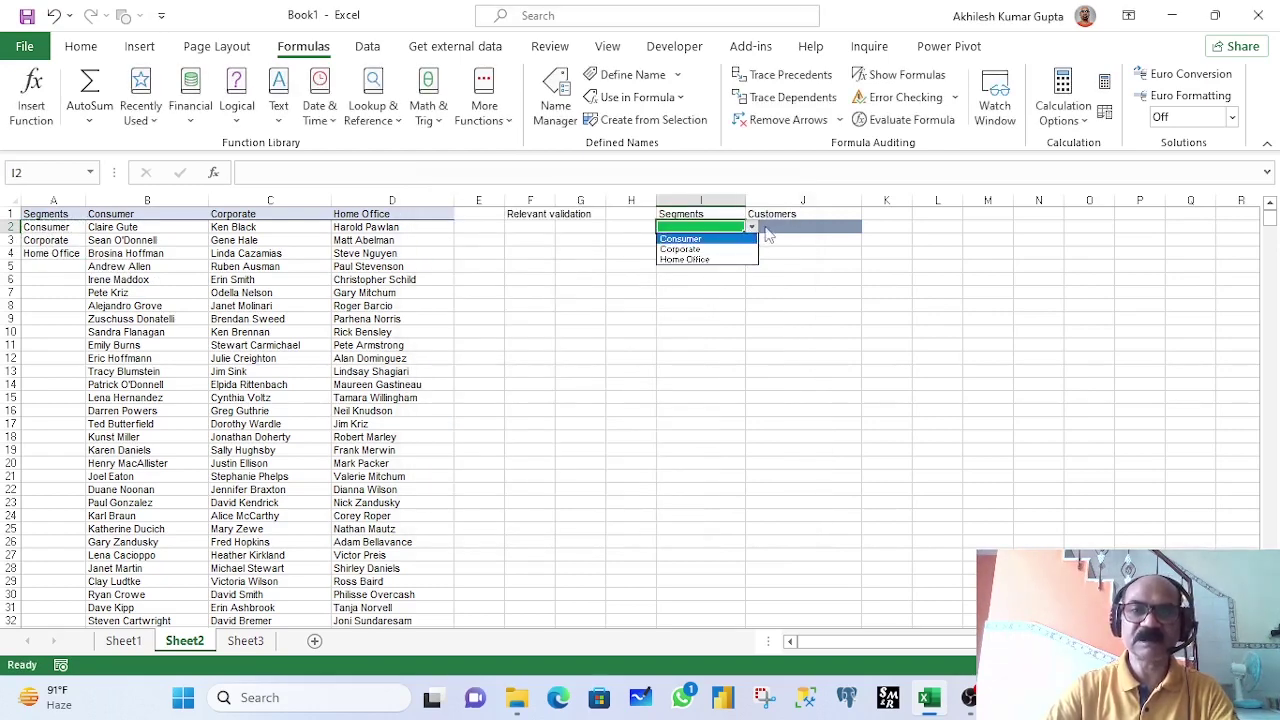
{"action": "left_click", "coordinate": [711, 240]}
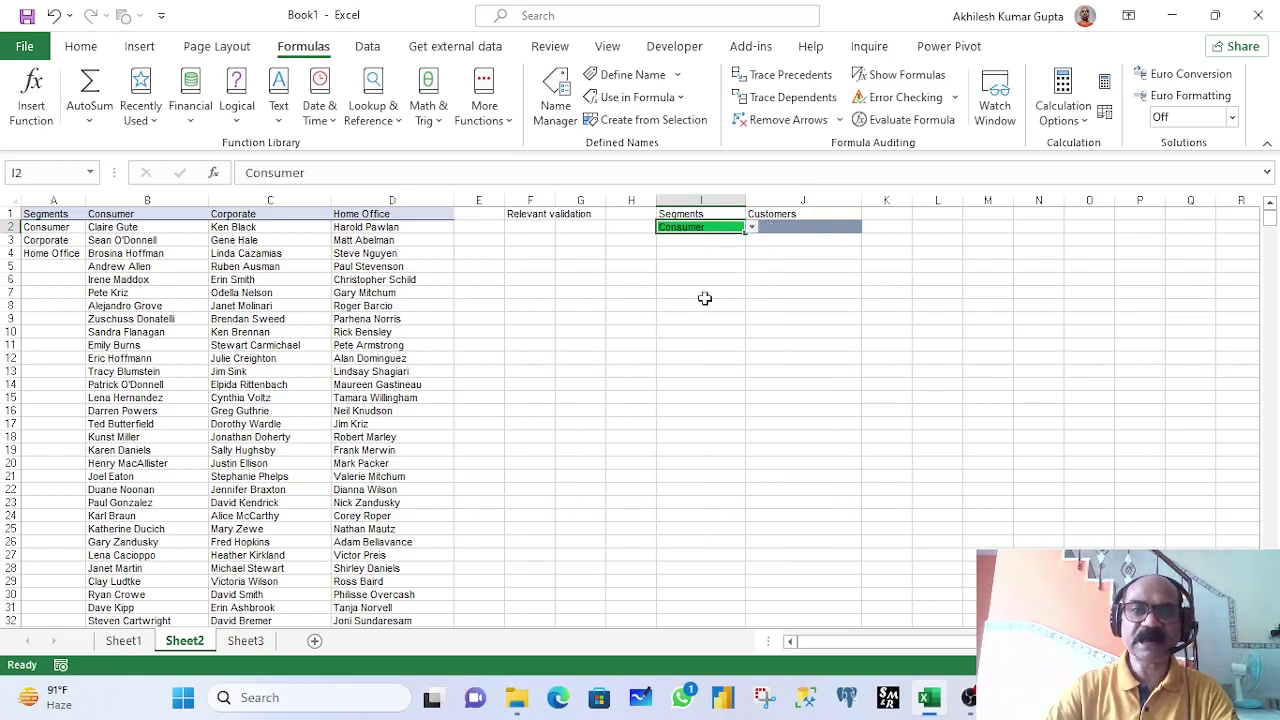
Review the Consumer customer range in column B and switch I2's segment to Corporate
{"action": "left_click", "coordinate": [813, 229]}
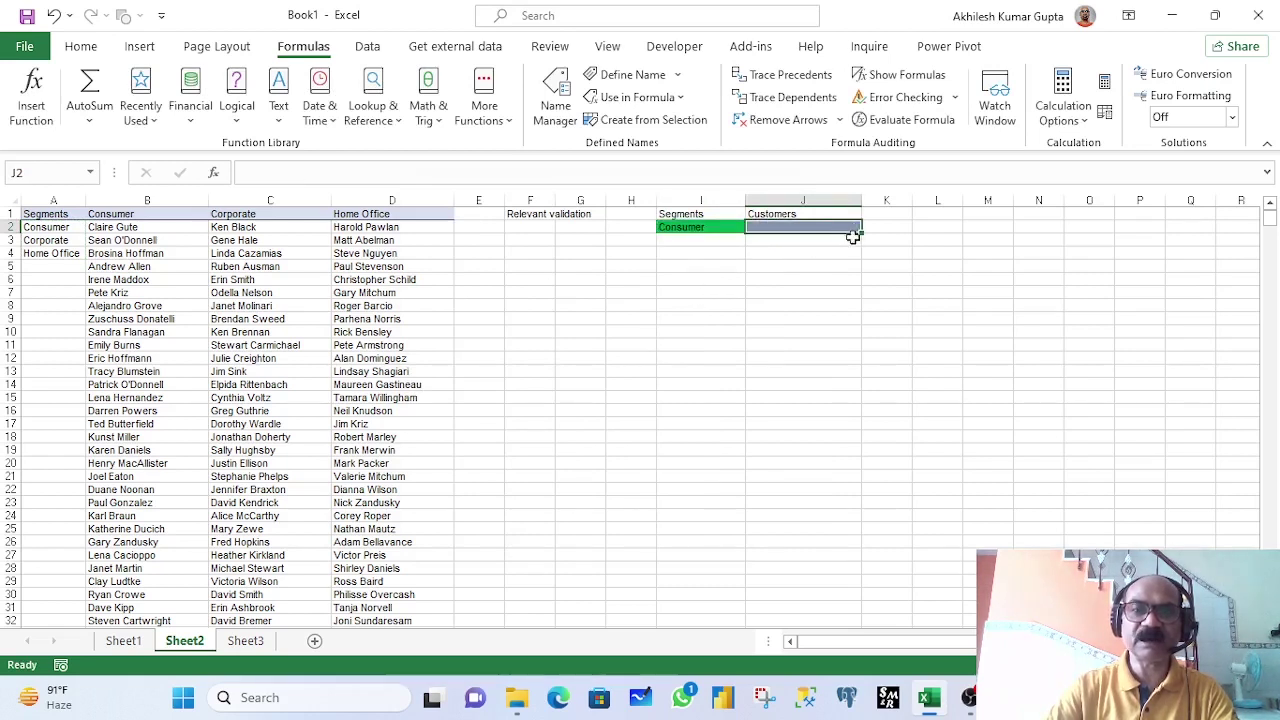
{"action": "left_click", "coordinate": [127, 228]}
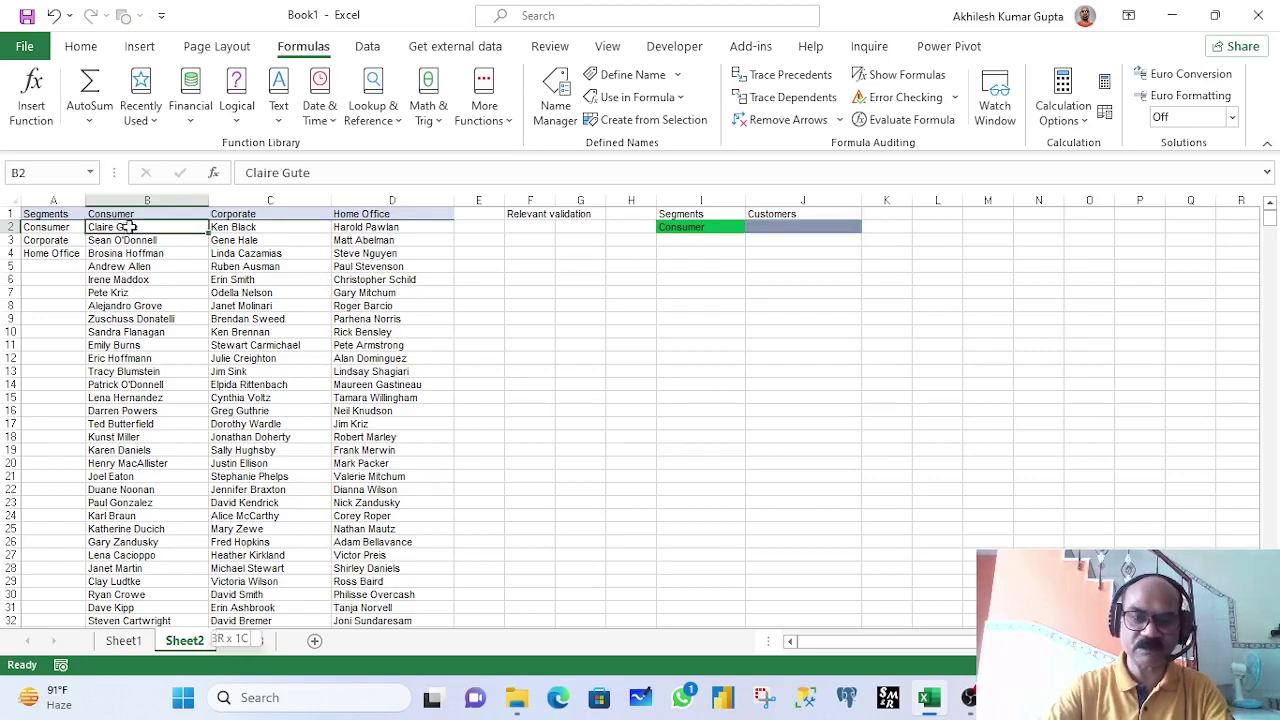
{"action": "key", "text": "ctrl+shift+Down"}
{"action": "key", "text": "ctrl+Up"}
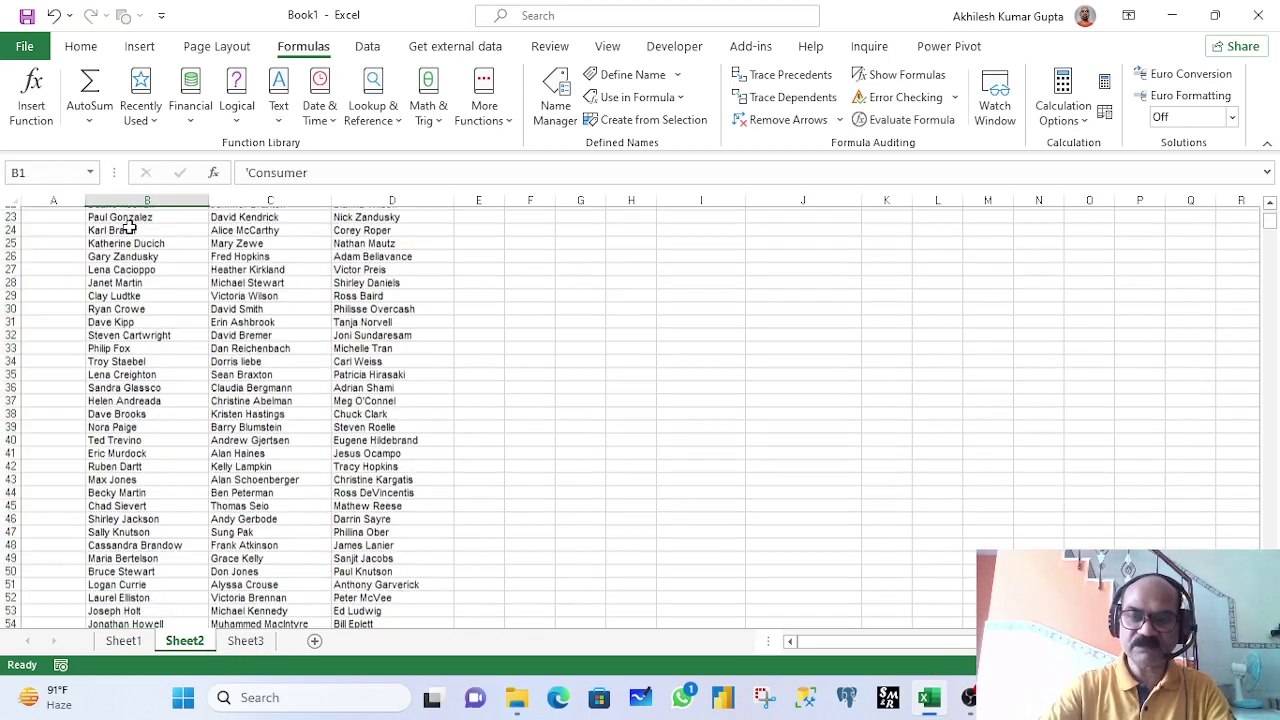
{"action": "left_click", "coordinate": [773, 227]}
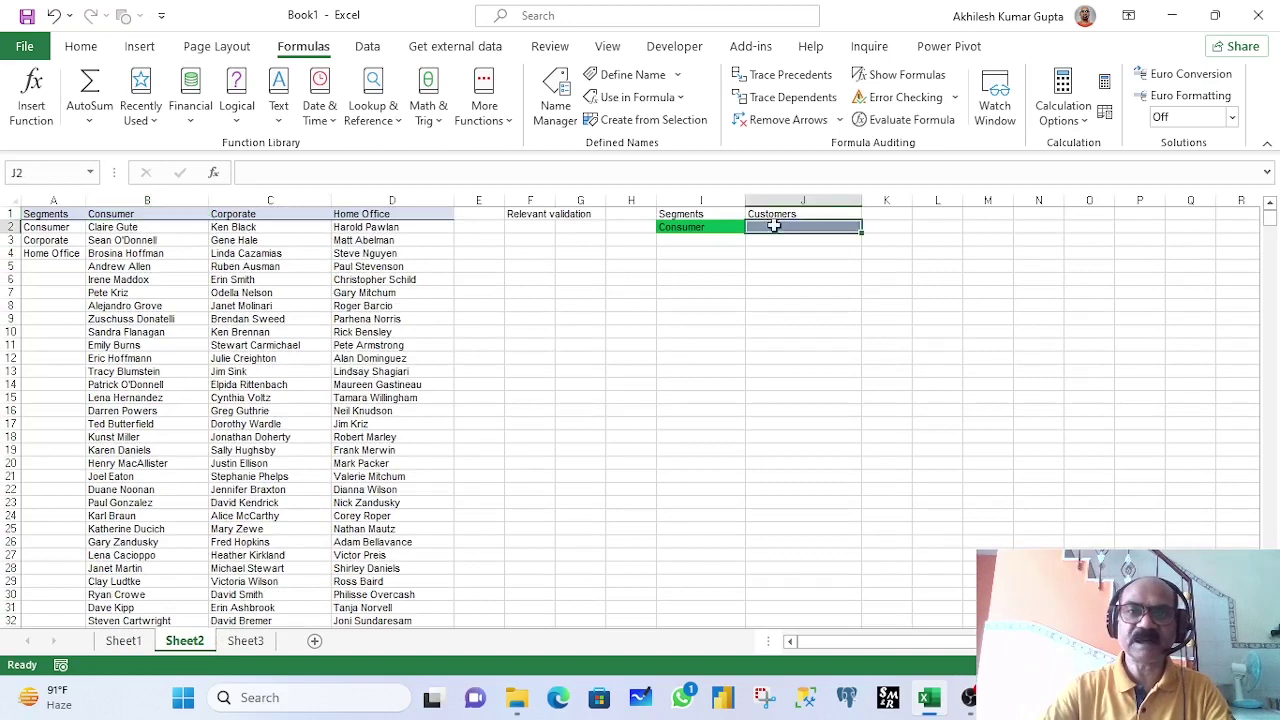
{"action": "left_click", "coordinate": [724, 229]}
{"action": "left_click", "coordinate": [751, 228]}
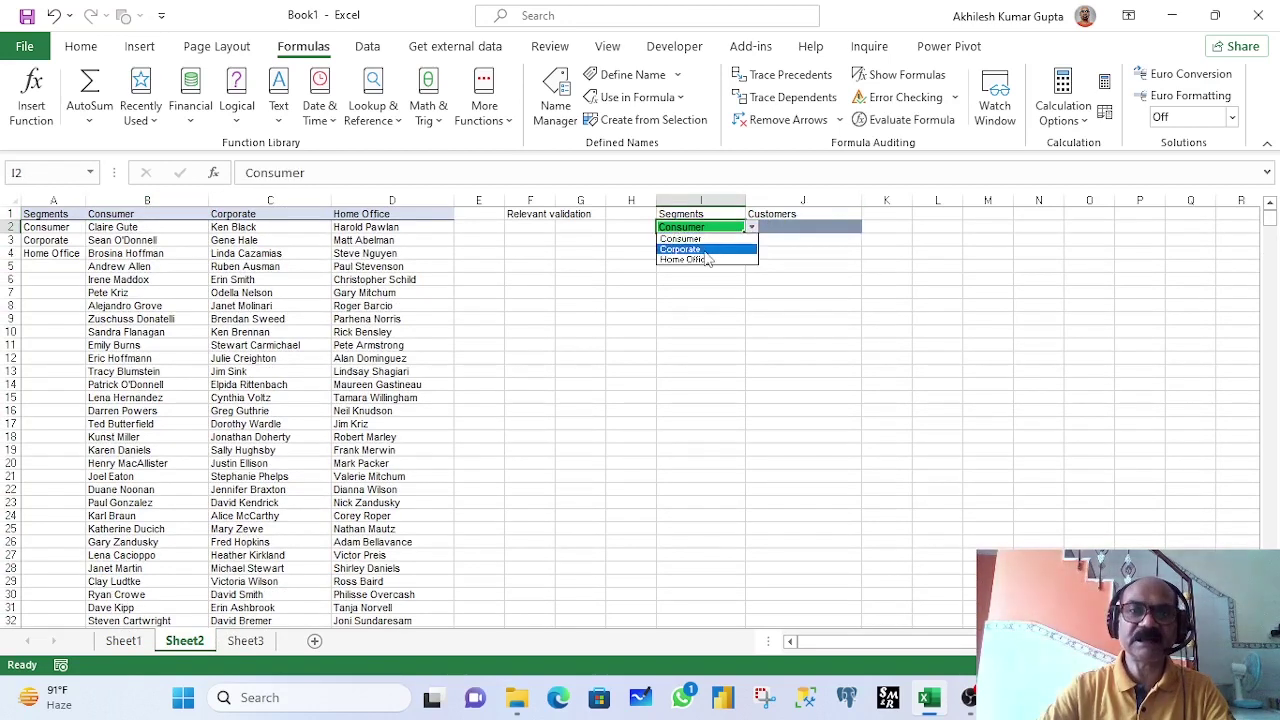
{"action": "left_click", "coordinate": [703, 249]}
Inspect the Corporate and Home Office customer columns, keeping Corporate in I2, and select J2
{"action": "left_click", "coordinate": [789, 227]}
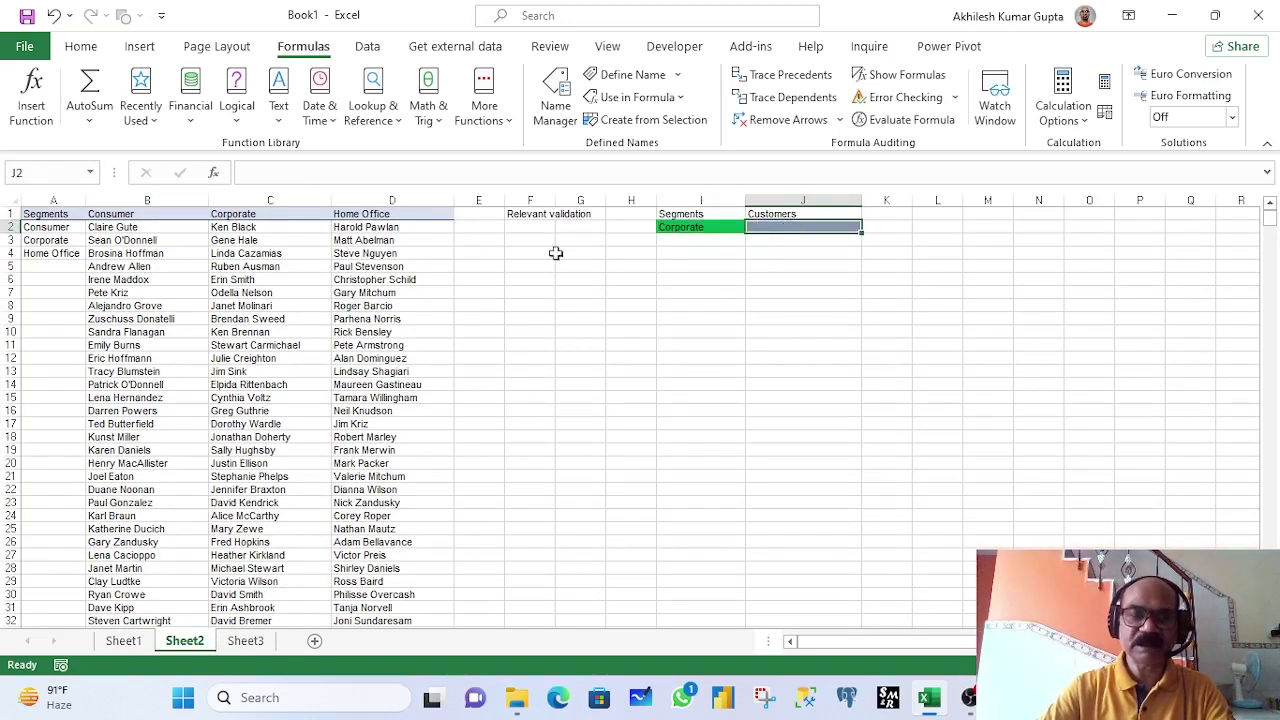
{"action": "left_click", "coordinate": [238, 200]}
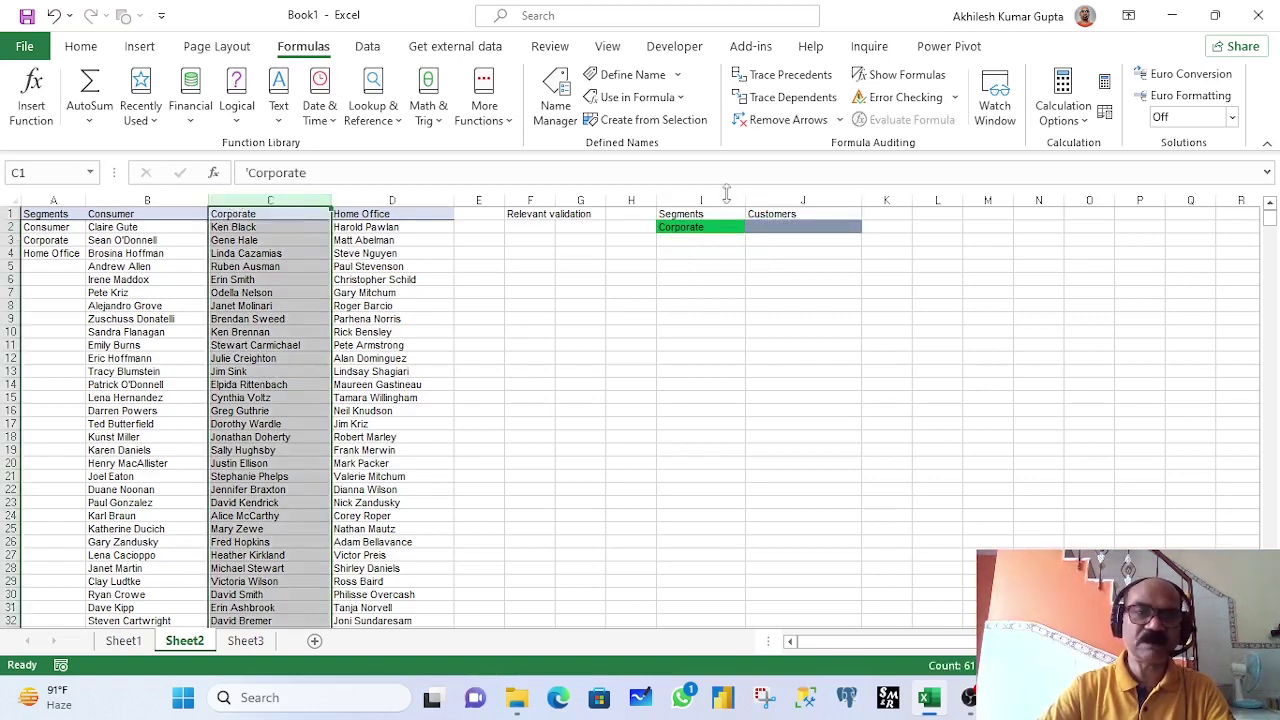
{"action": "left_click", "coordinate": [783, 227]}
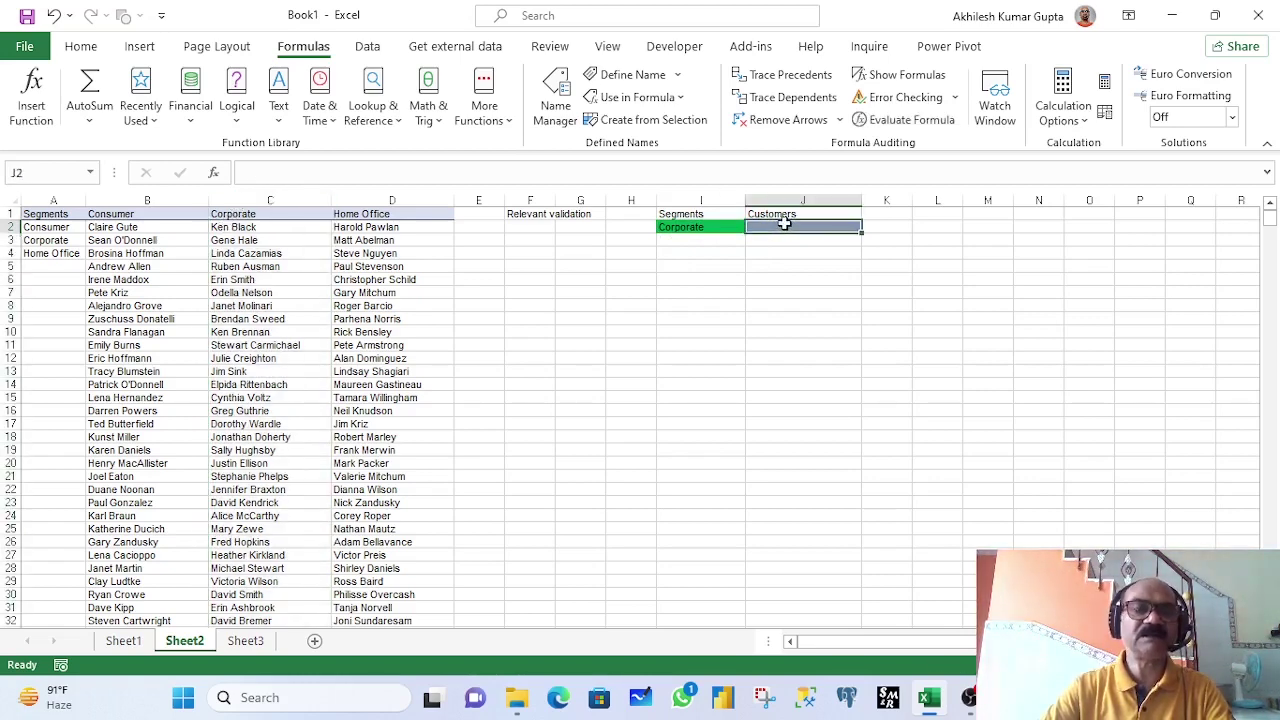
{"action": "left_click", "coordinate": [401, 201]}
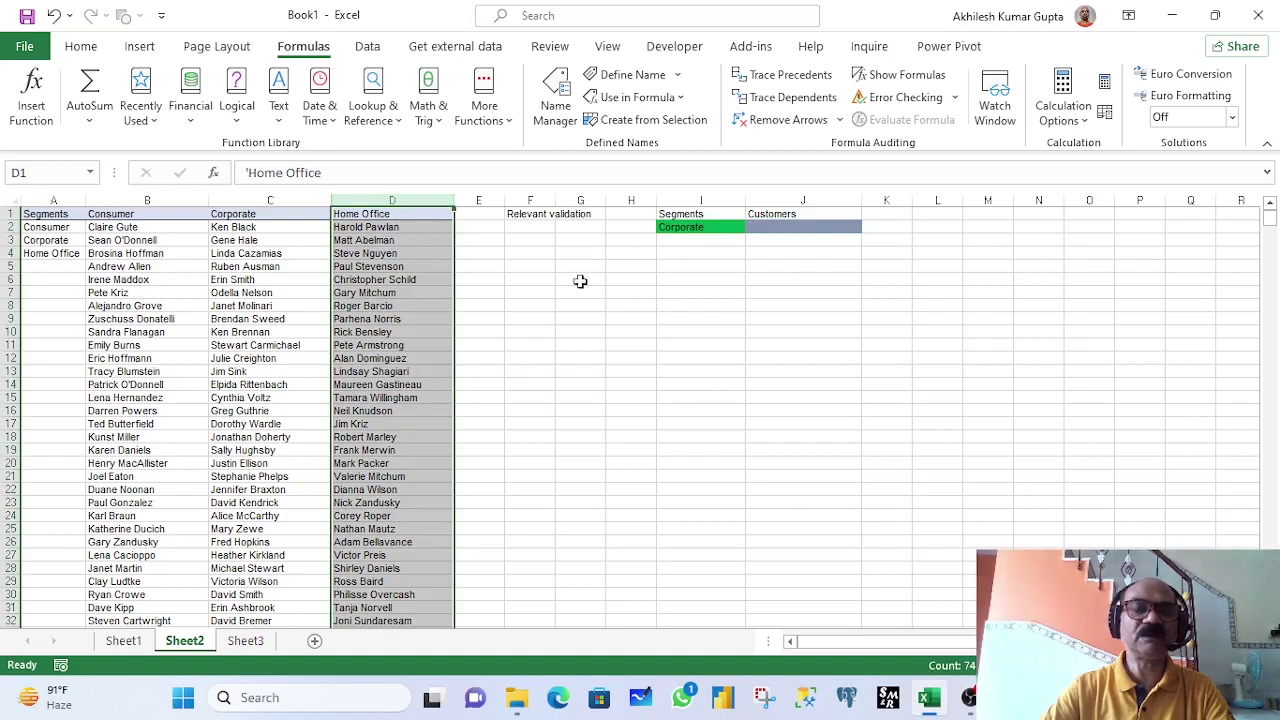
{"action": "left_click", "coordinate": [712, 228]}
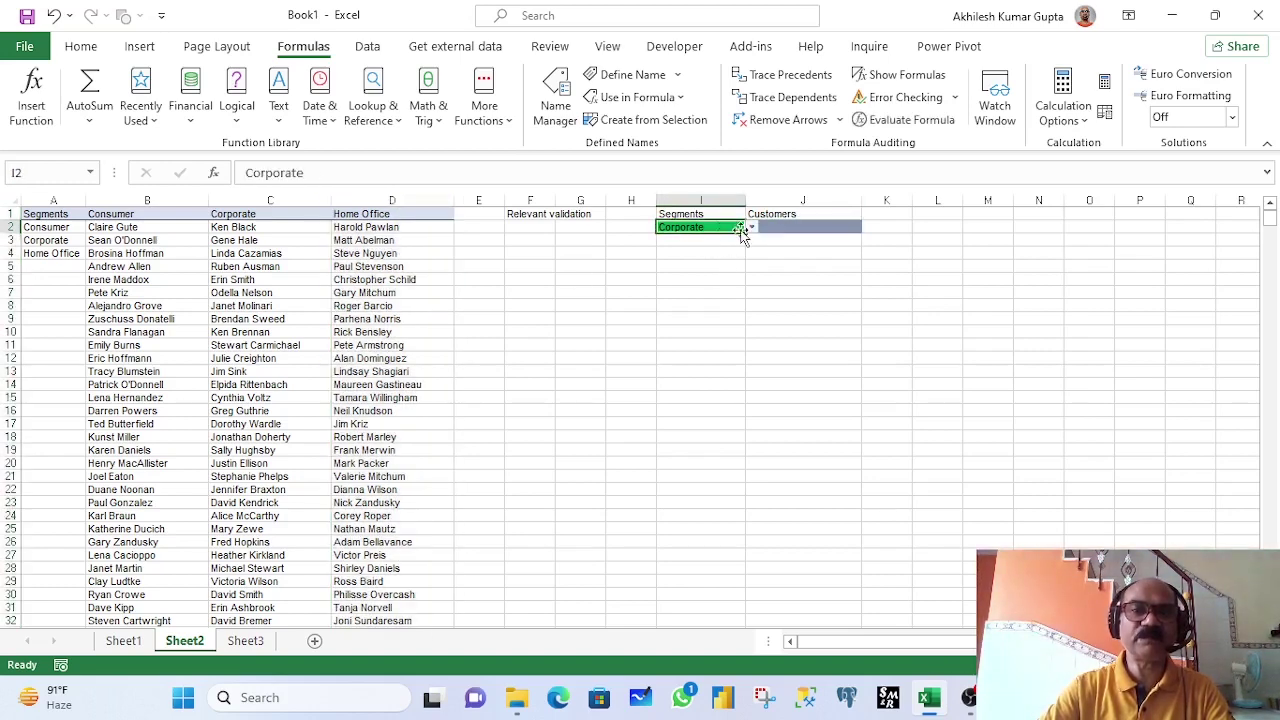
{"action": "left_click", "coordinate": [751, 228]}
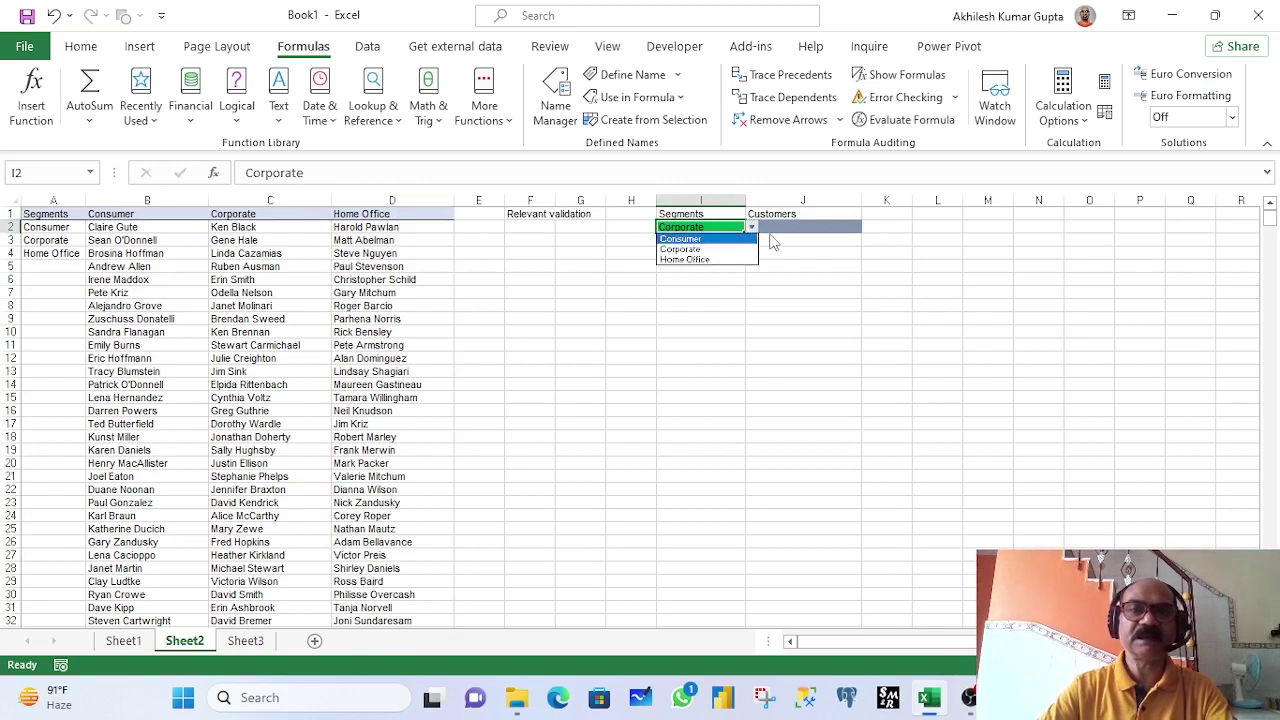
{"action": "left_click", "coordinate": [700, 230]}
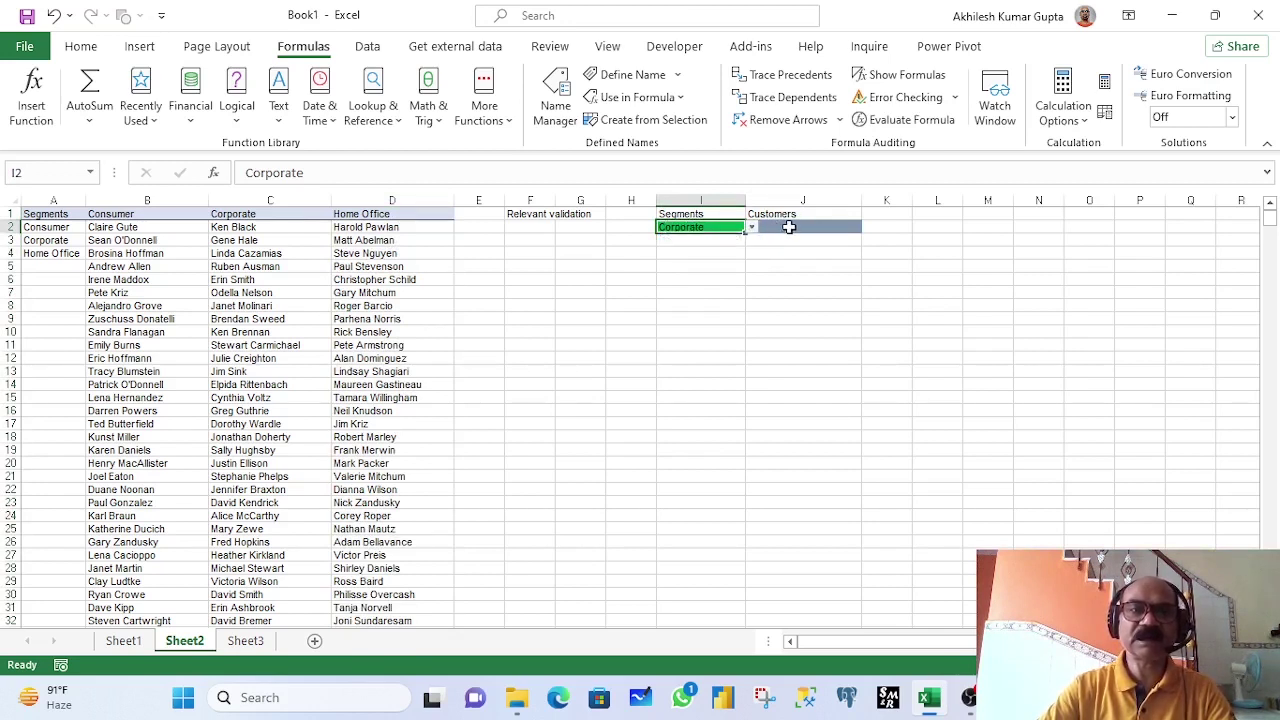
{"action": "left_click", "coordinate": [800, 227]}
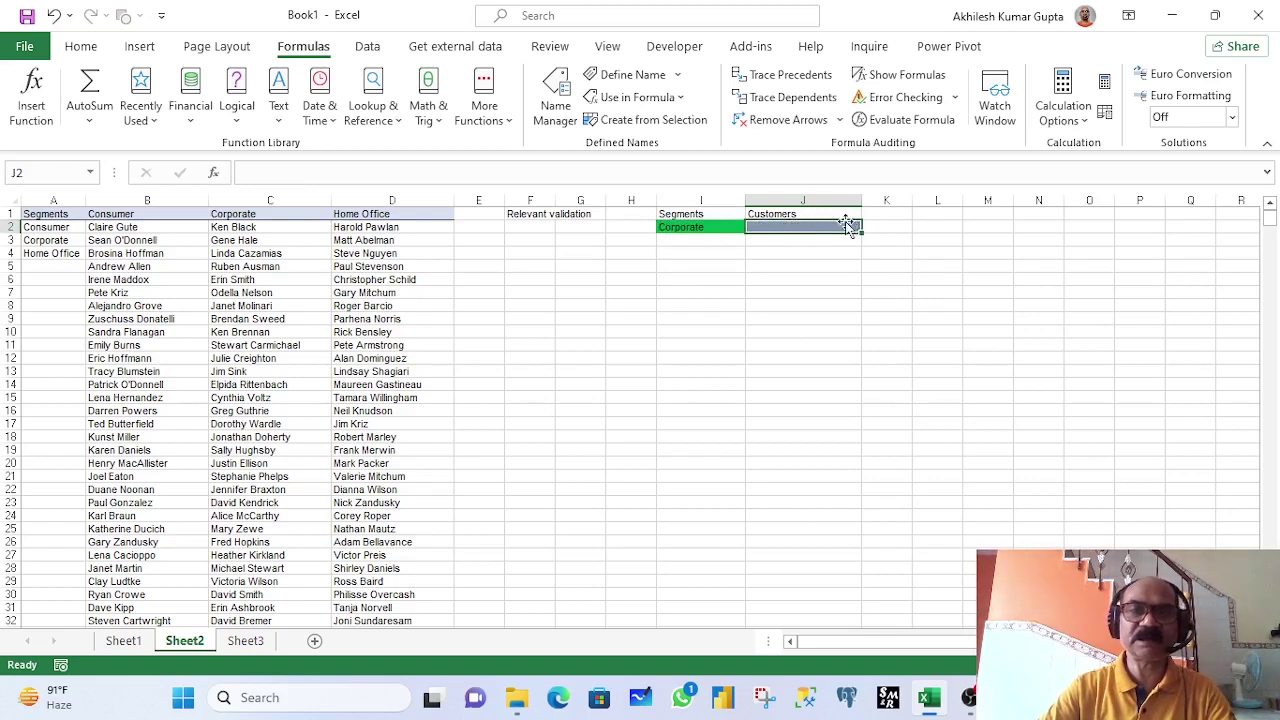
{"action": "key", "text": "alt+d"}
Set J2's list validation source to =INDIRECT($I$2)
{"action": "key", "text": "l"}
{"action": "left_click", "coordinate": [494, 380]}
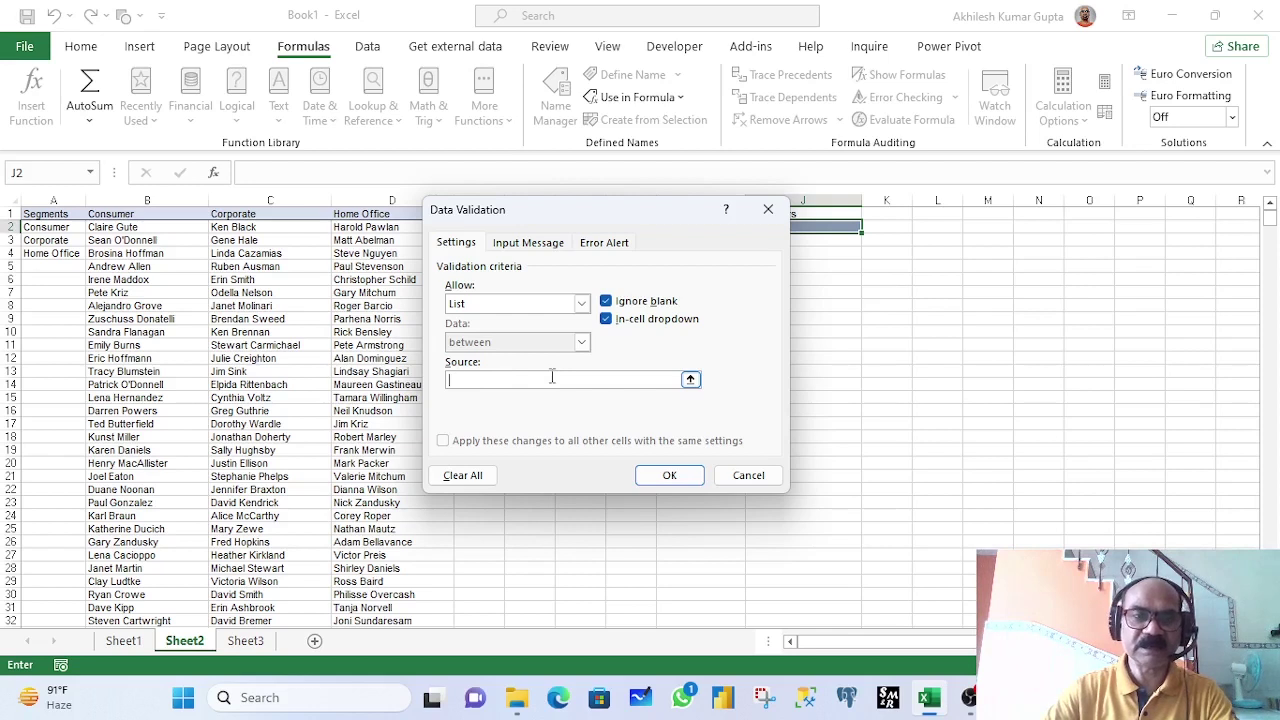
{"action": "type", "text": "=in"}
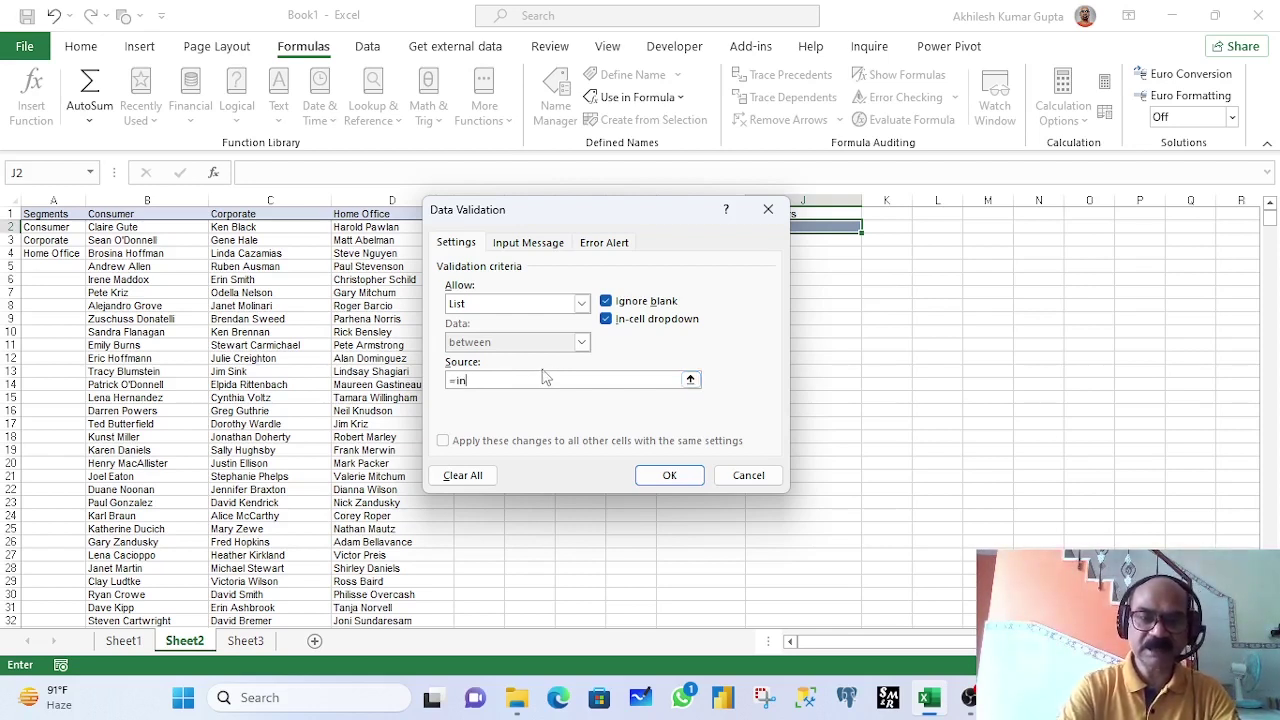
{"action": "type", "text": "direct("}
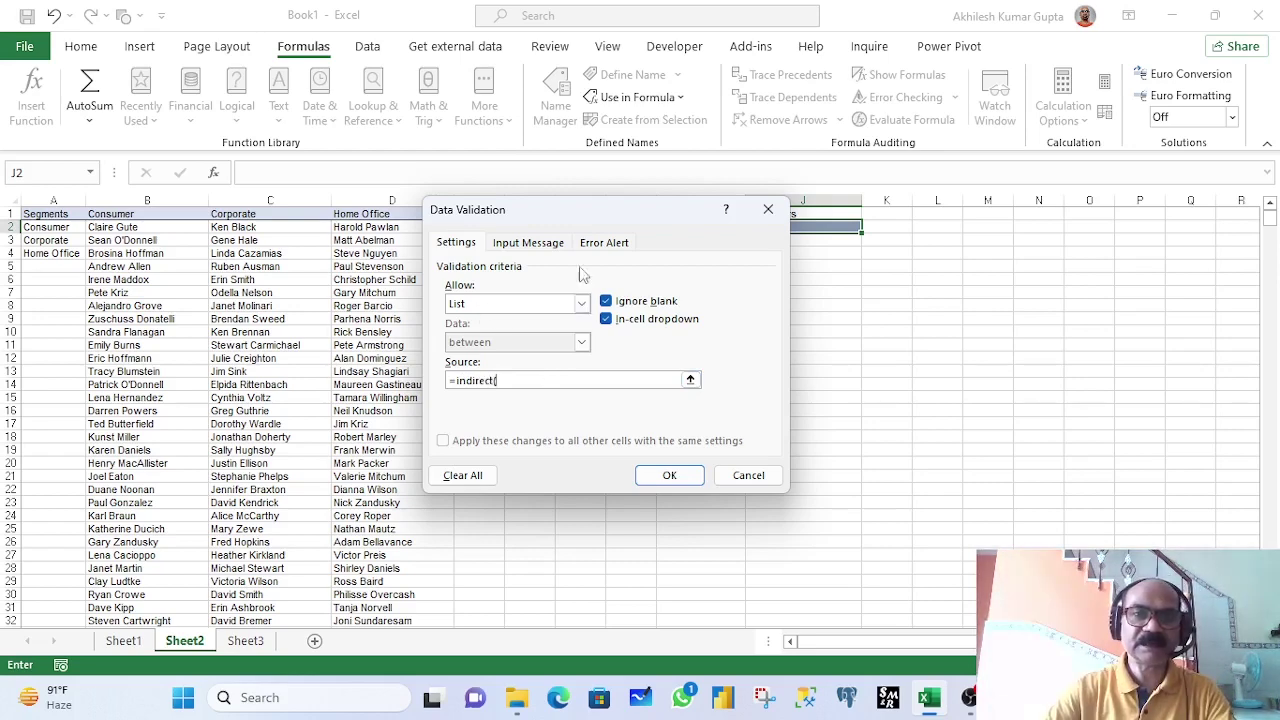
{"action": "left_click_drag", "start_coordinate": [631, 207], "coordinate": [977, 303]}
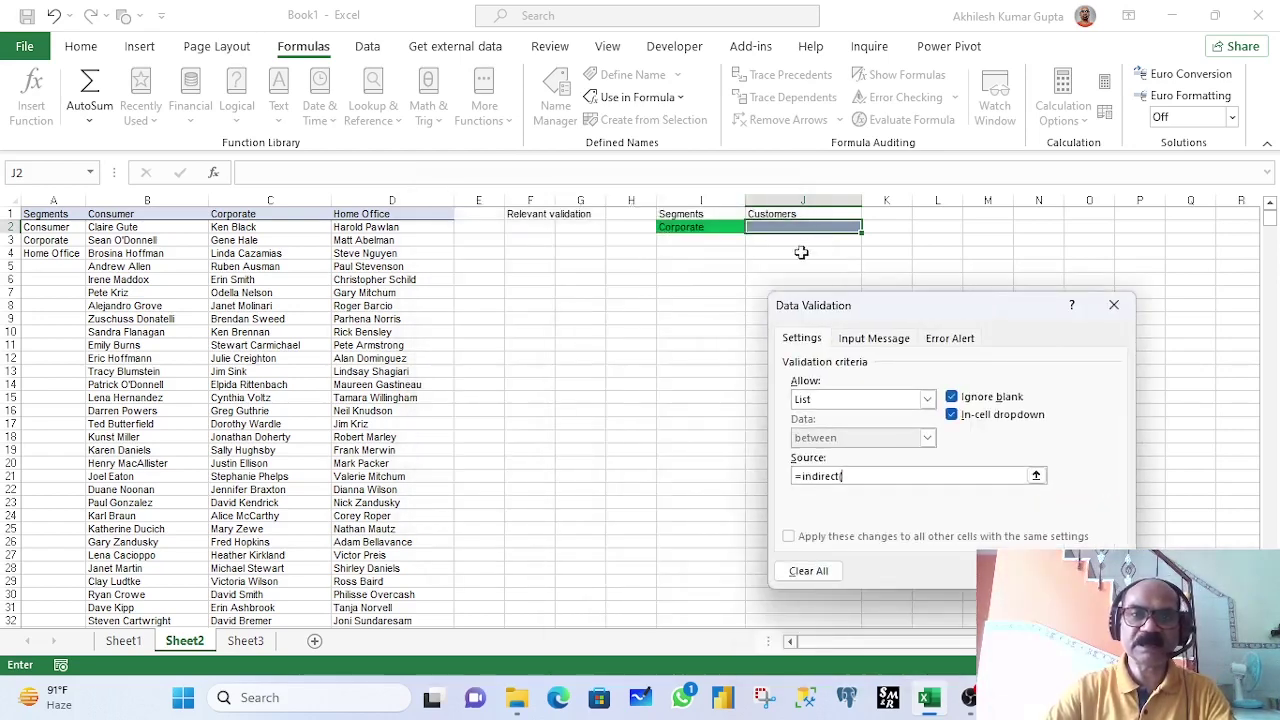
{"action": "left_click", "coordinate": [690, 228]}
{"action": "type", "text": ")"}
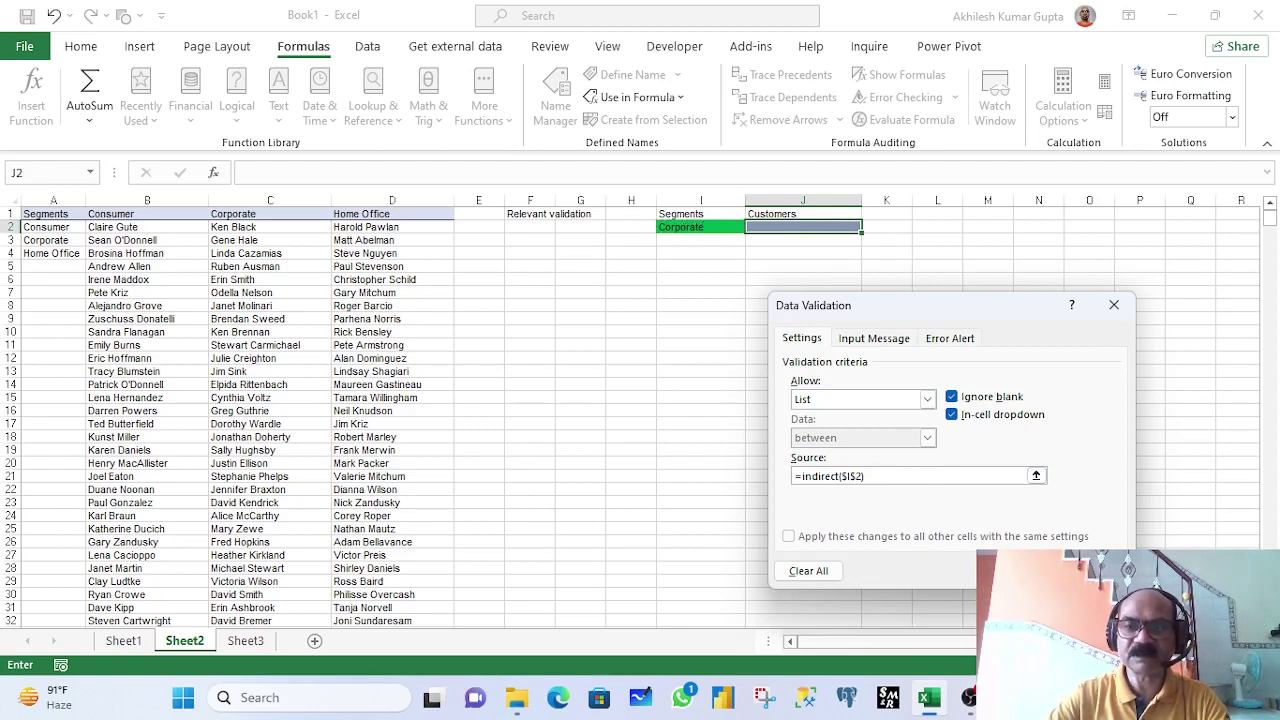
{"action": "key", "text": "Return"}
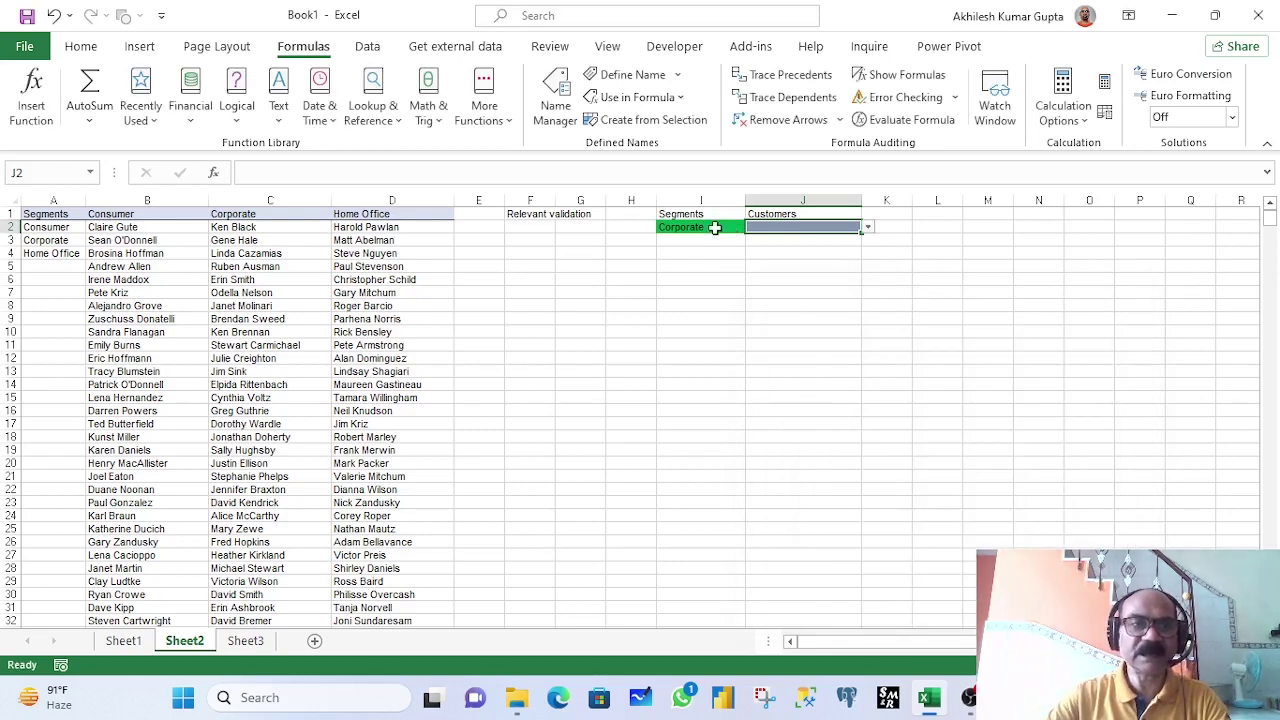
Browse J2's dependent customer list while Corporate is the segment
{"action": "left_click_drag", "start_coordinate": [112, 228], "coordinate": [131, 452]}
{"action": "left_click", "coordinate": [135, 229]}
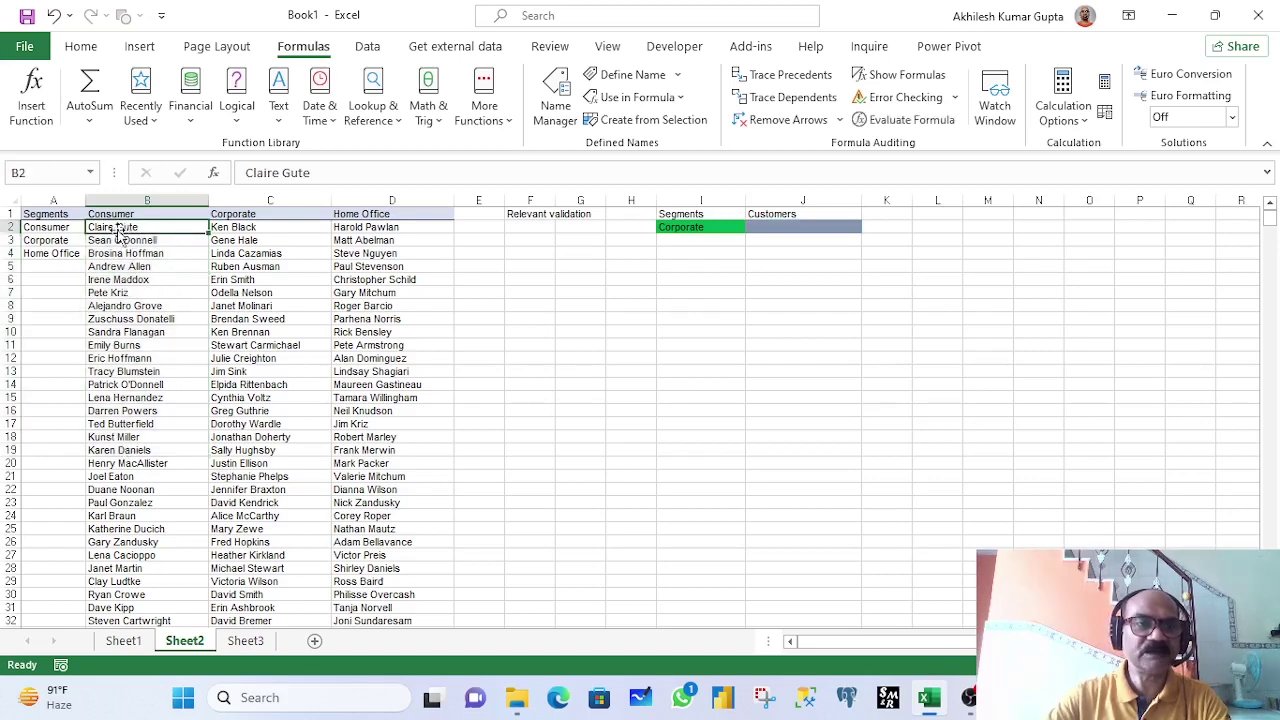
{"action": "left_click", "coordinate": [104, 242]}
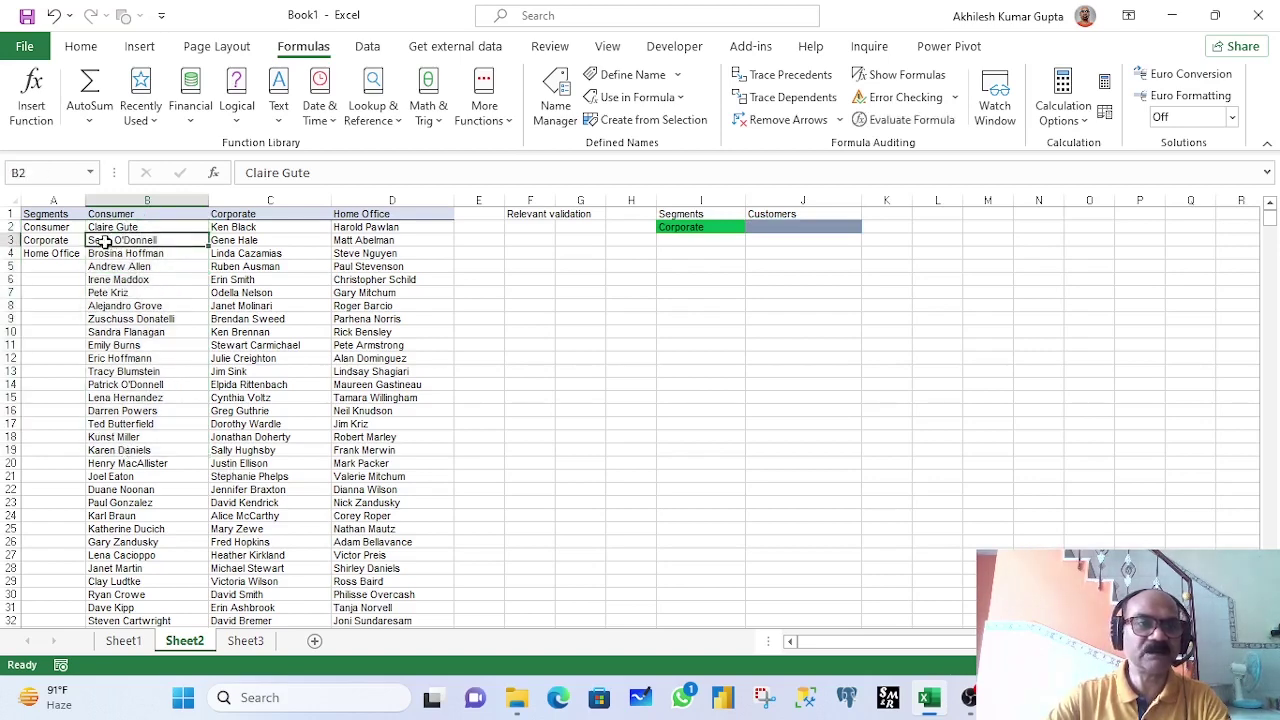
{"action": "left_click", "coordinate": [843, 229]}
{"action": "left_click", "coordinate": [867, 227]}
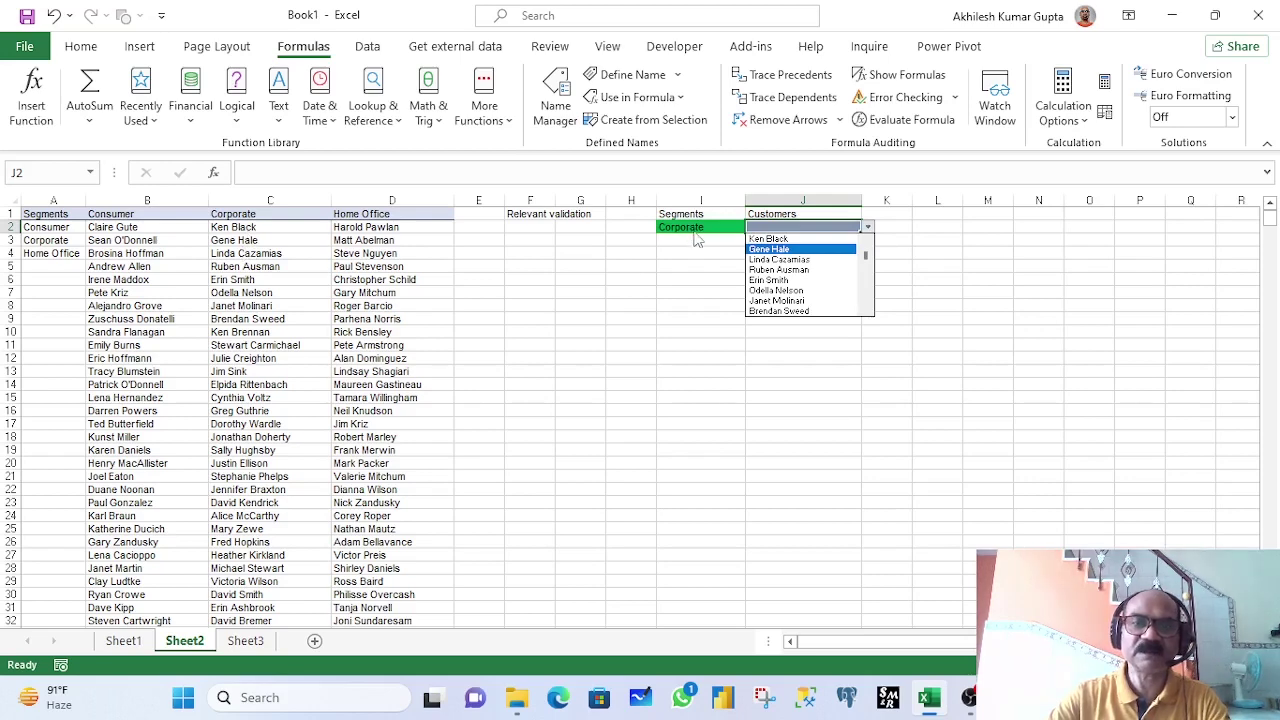
{"action": "key", "text": "Escape"}
{"action": "scroll", "coordinate": [712, 268], "scroll_direction": "up", "scroll_amount": 2, "text": "ctrl"}
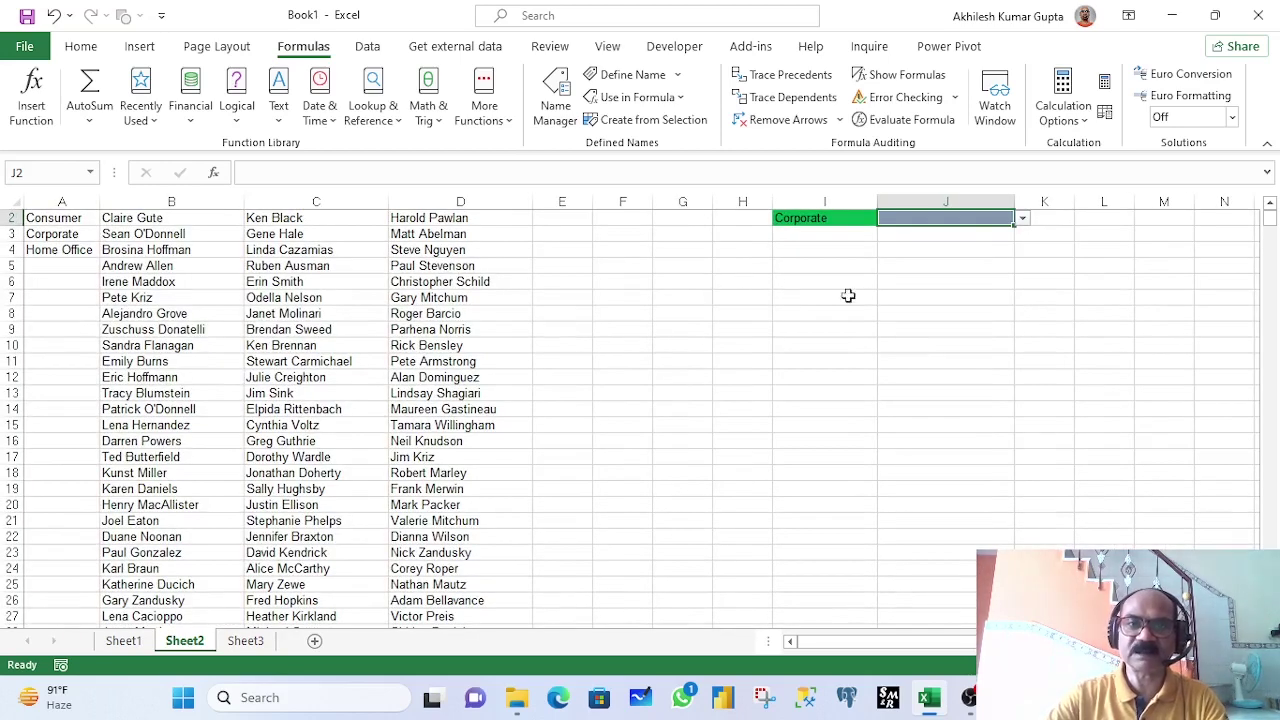
{"action": "key", "text": "alt+Down"}
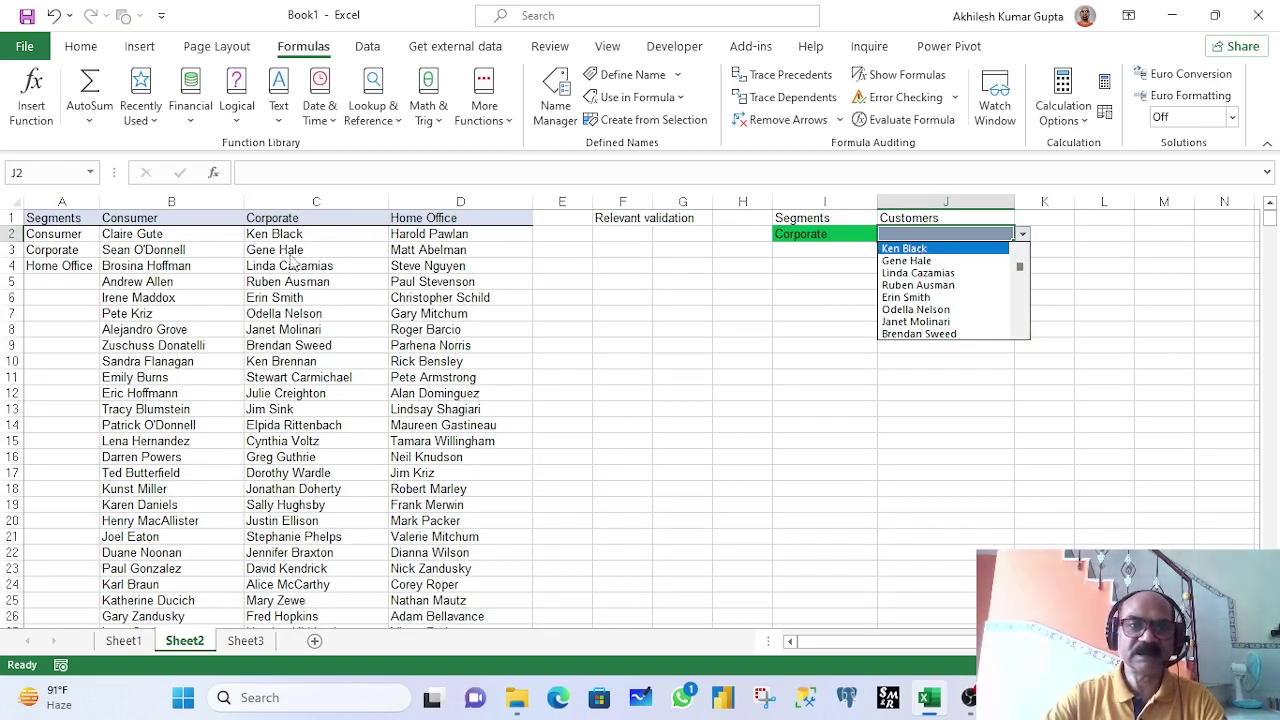
{"action": "key", "text": "Down"}
{"action": "key", "text": "Down"}
{"action": "key", "text": "Down"}
{"action": "key", "text": "Up"}
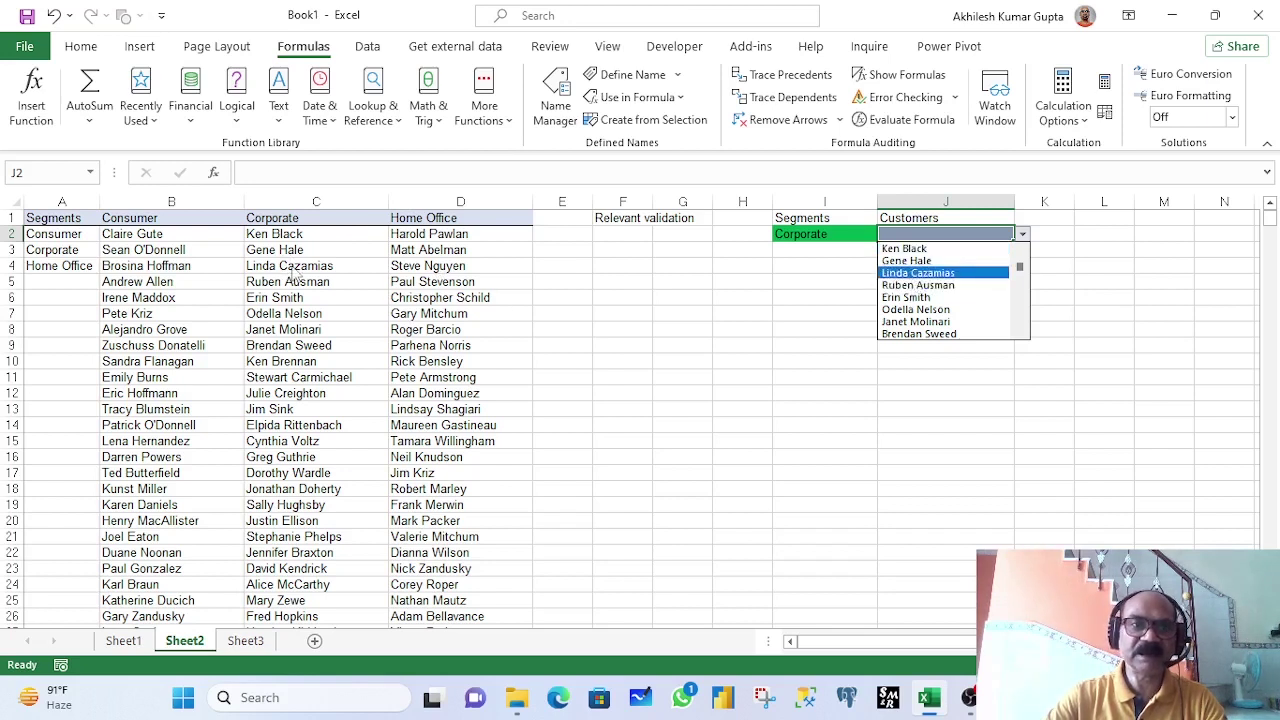
{"action": "key", "text": "Escape"}
Switch I2 to Home Office and review J2's validation settings without changing them
{"action": "left_click", "coordinate": [862, 236]}
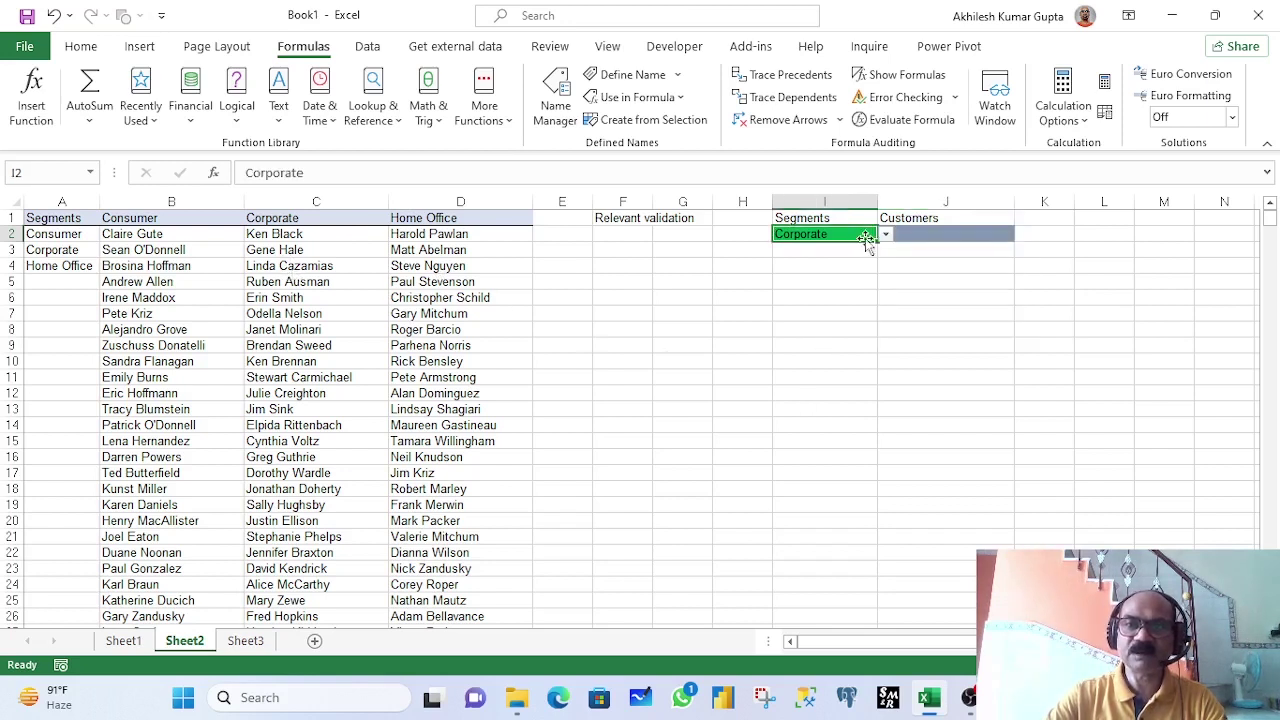
{"action": "left_click", "coordinate": [885, 234]}
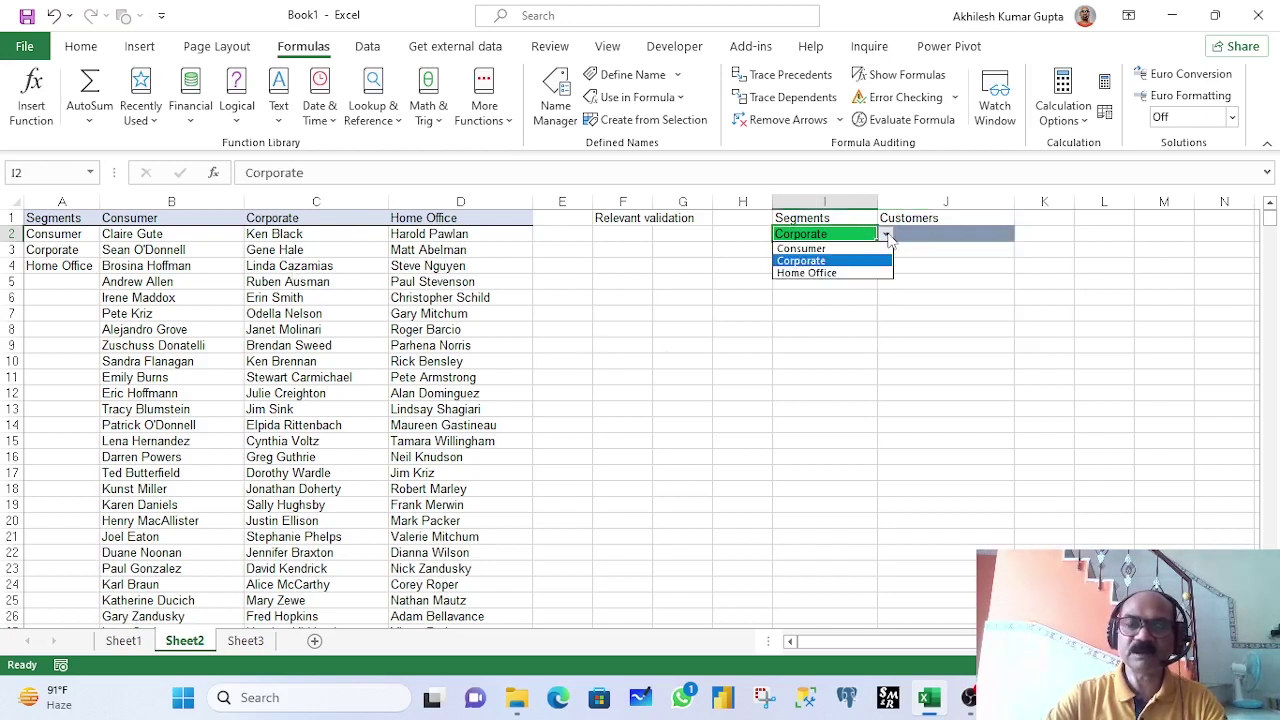
{"action": "left_click", "coordinate": [820, 273]}
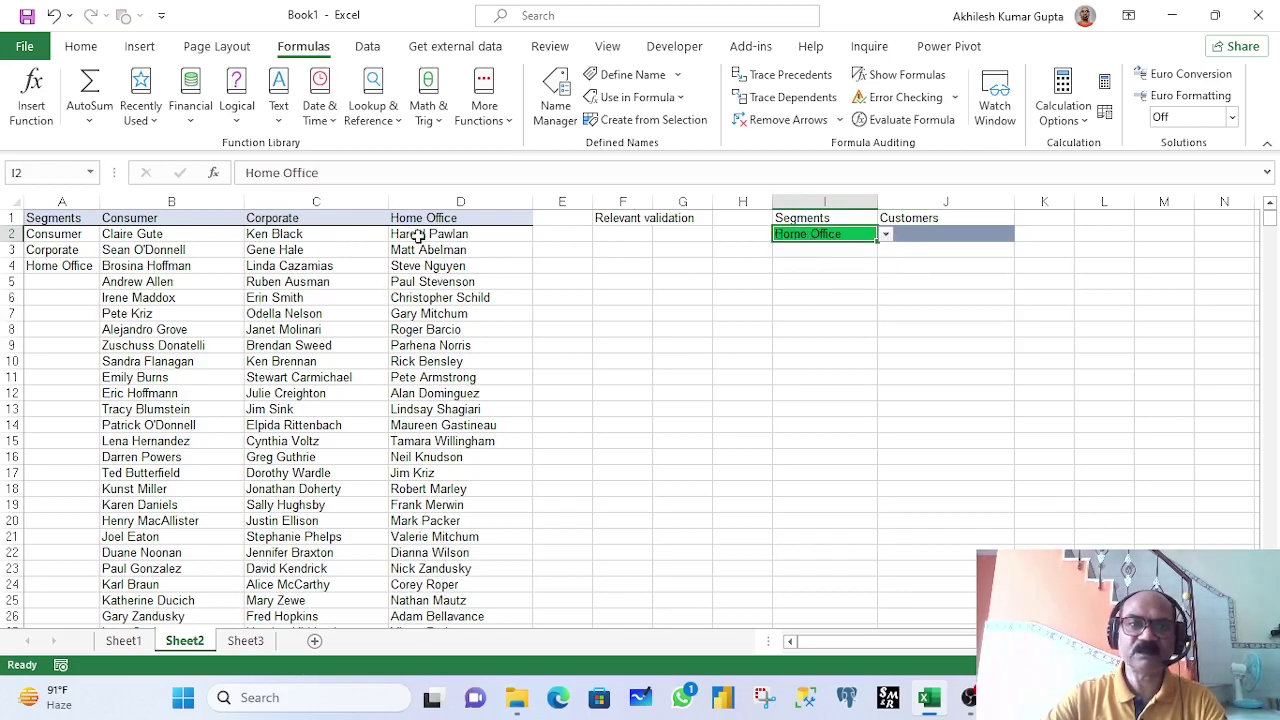
{"action": "left_click", "coordinate": [990, 236]}
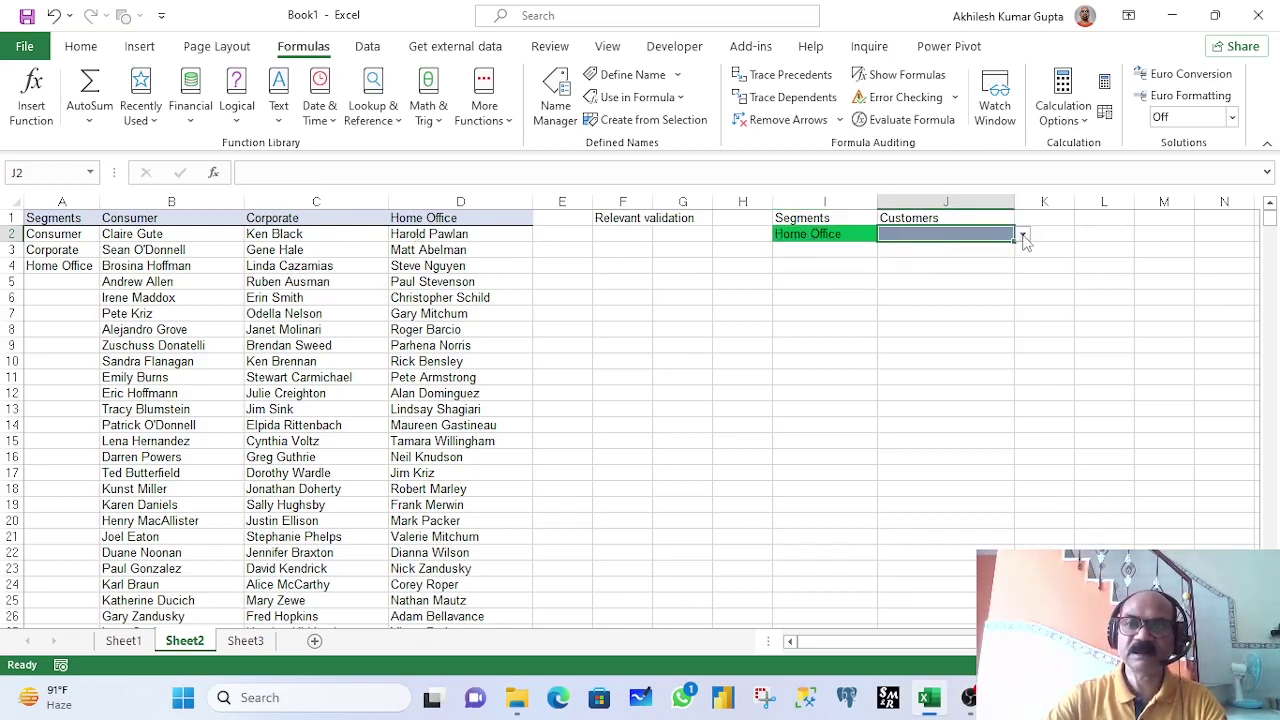
{"action": "scroll", "coordinate": [1024, 240], "scroll_direction": "down", "scroll_amount": 1}
{"action": "key", "text": "alt+d"}
{"action": "key", "text": "l"}
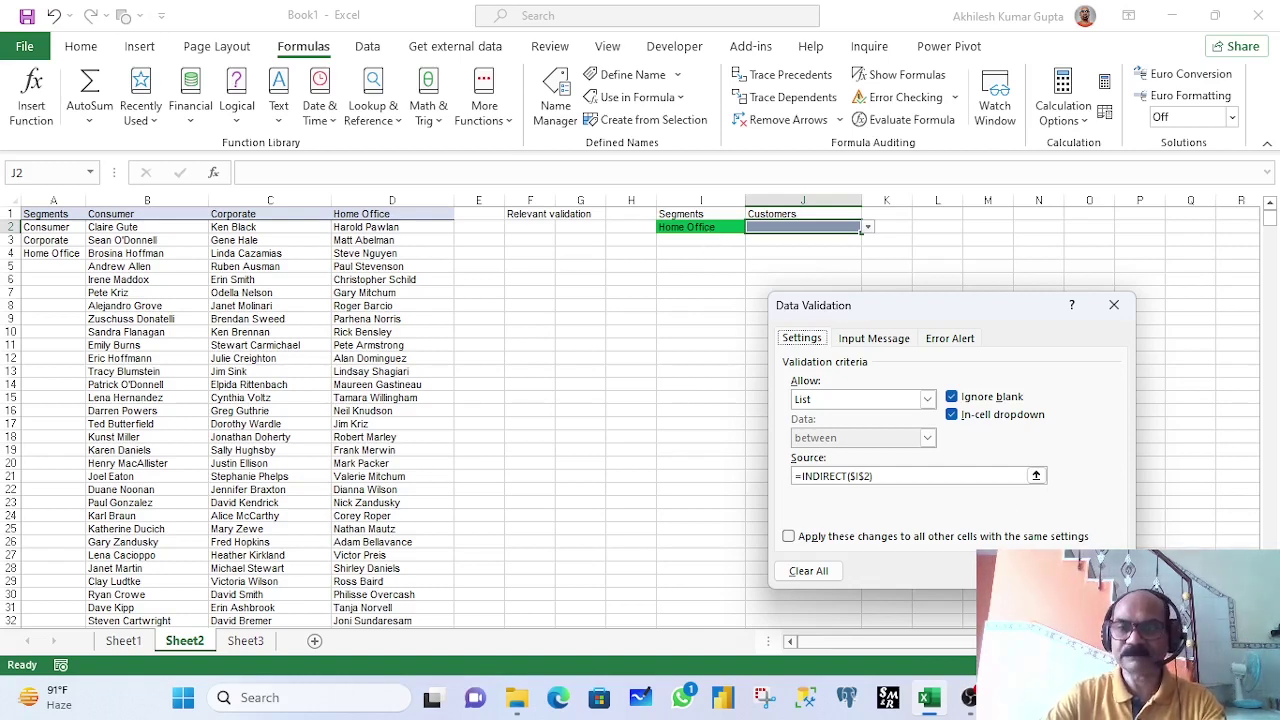
{"action": "left_click", "coordinate": [1010, 570]}
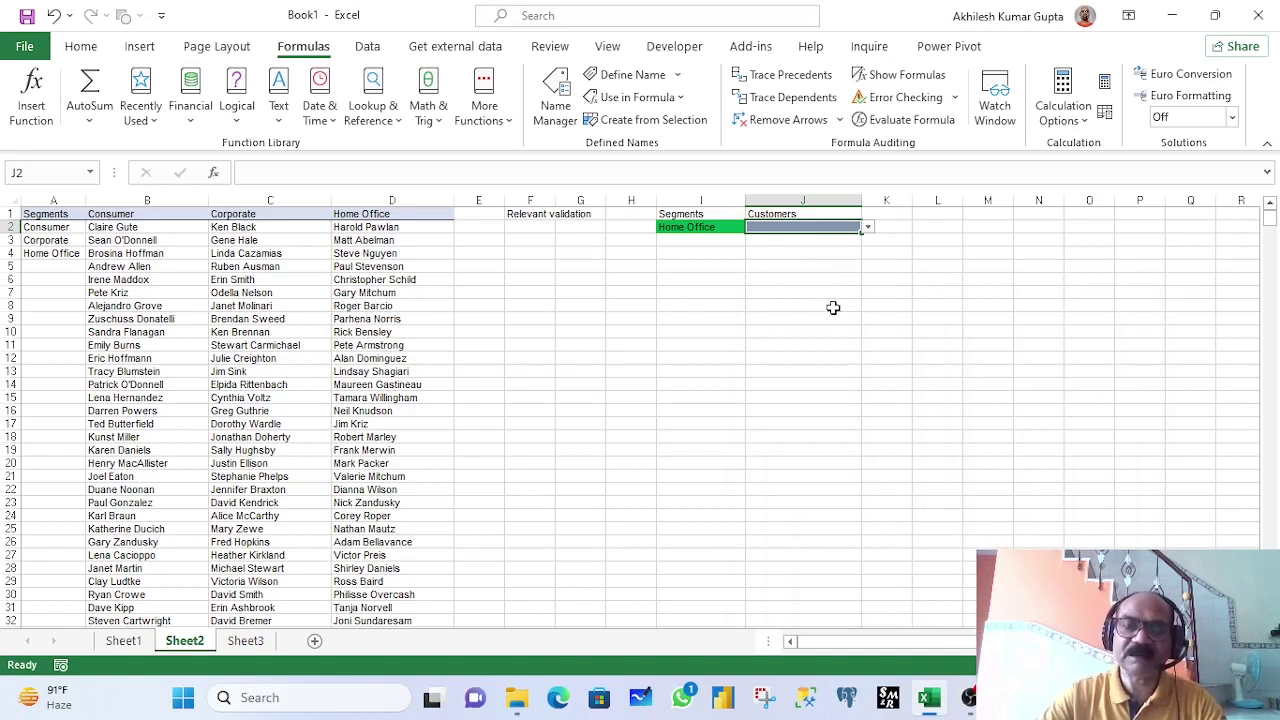
Check the B1 and C1 headers, set I2 to Corporate and view J2's customer list
{"action": "left_click", "coordinate": [129, 216]}
{"action": "left_click", "coordinate": [270, 216]}
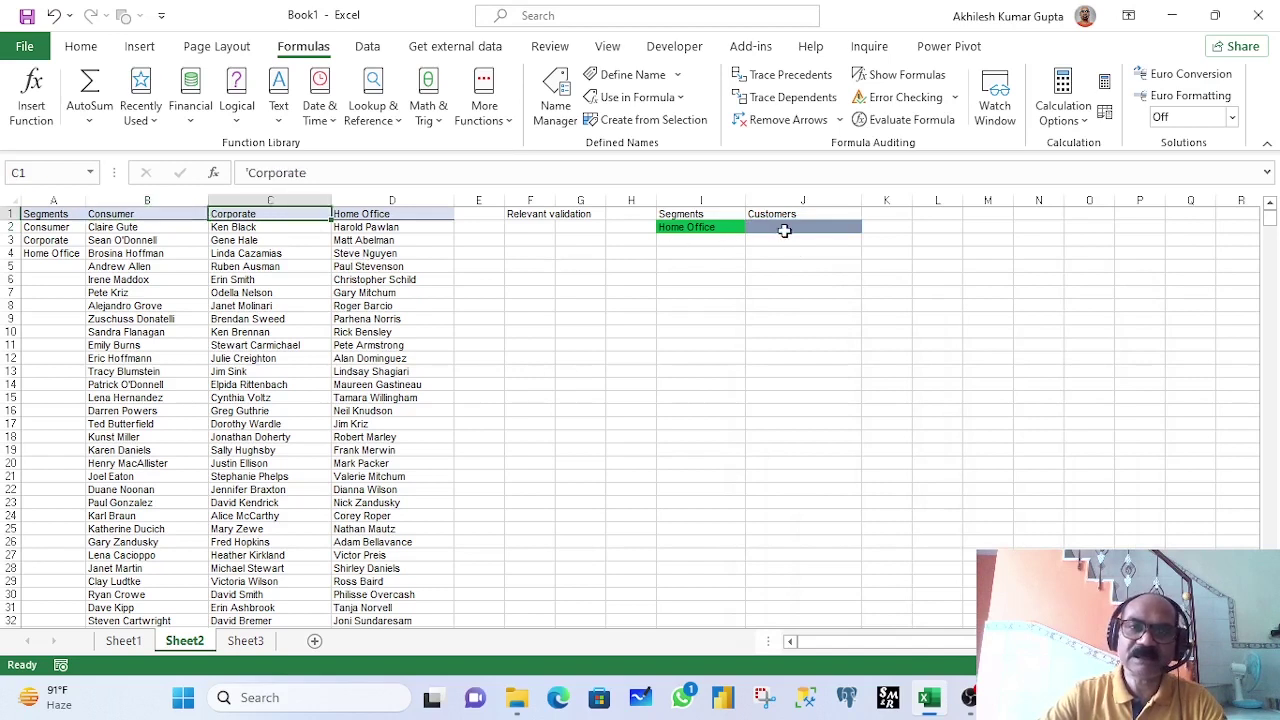
{"action": "left_click", "coordinate": [712, 228]}
{"action": "left_click", "coordinate": [751, 228]}
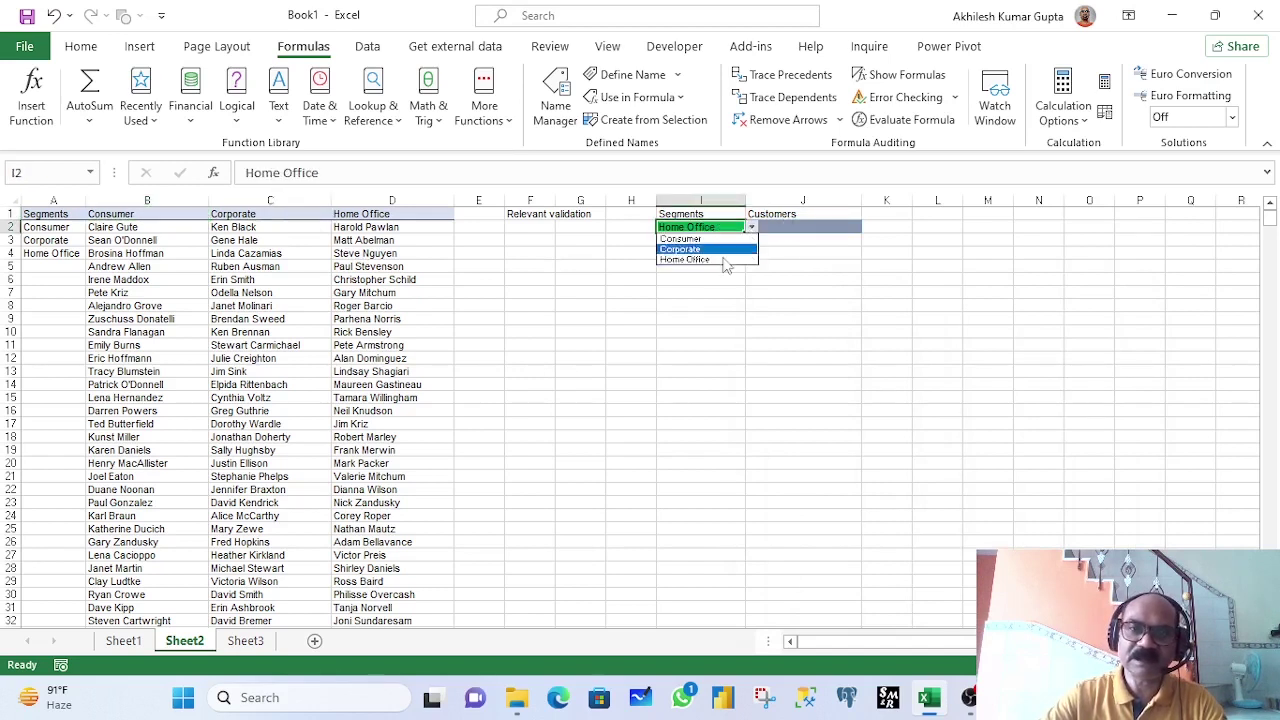
{"action": "left_click", "coordinate": [697, 249]}
{"action": "left_click", "coordinate": [818, 227]}
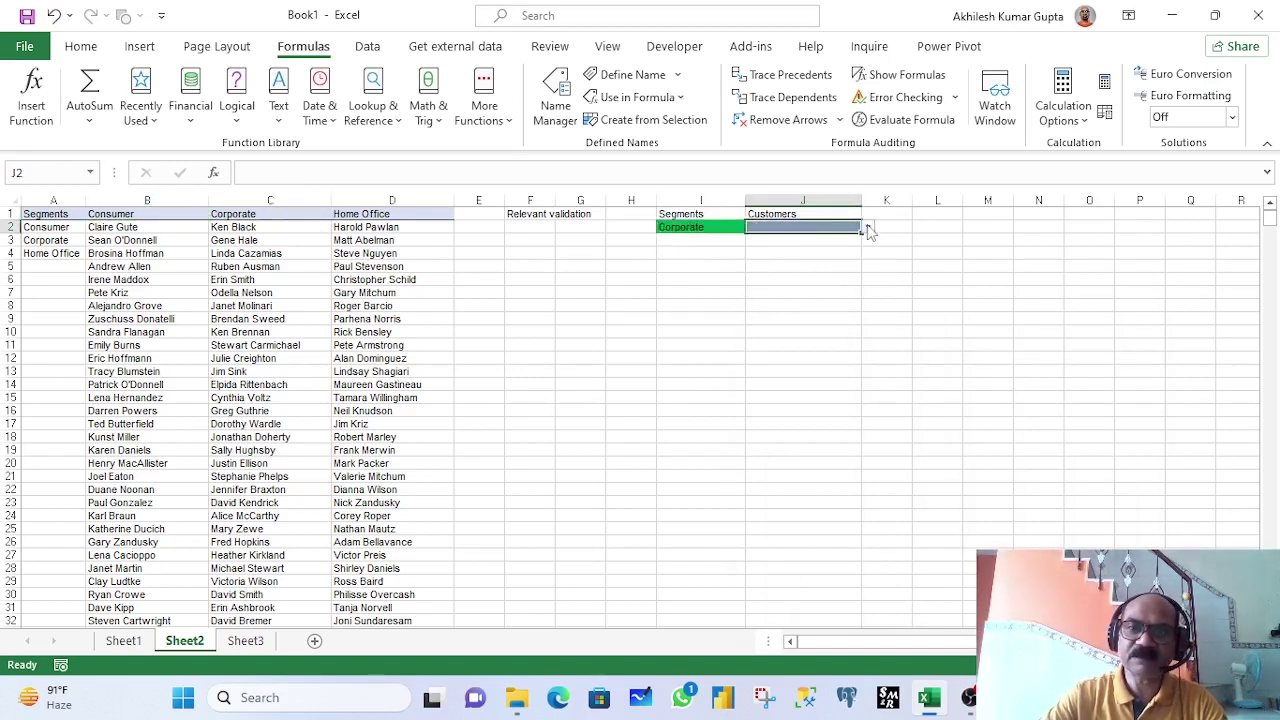
{"action": "left_click", "coordinate": [869, 229]}
{"action": "left_click", "coordinate": [914, 284]}
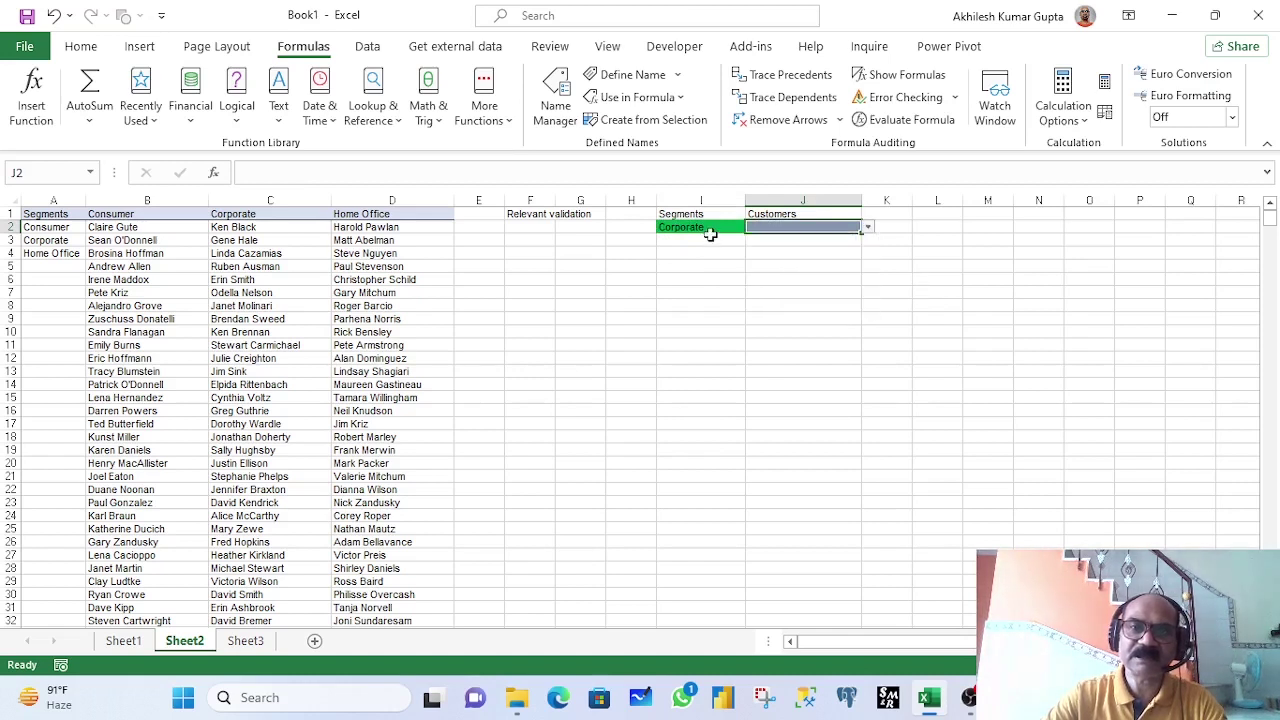
Set I2 to Consumer and view J2's Consumer customer choices
{"action": "left_click", "coordinate": [710, 228]}
{"action": "left_click", "coordinate": [751, 228]}
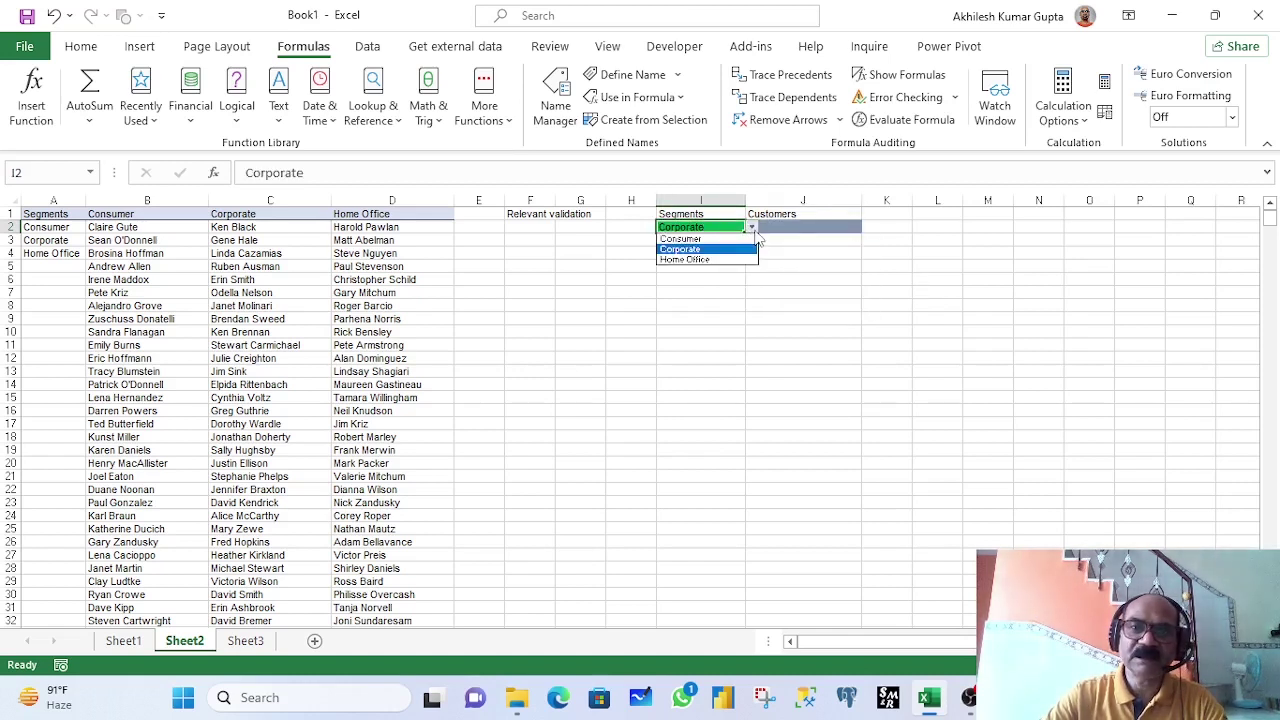
{"action": "left_click", "coordinate": [701, 239]}
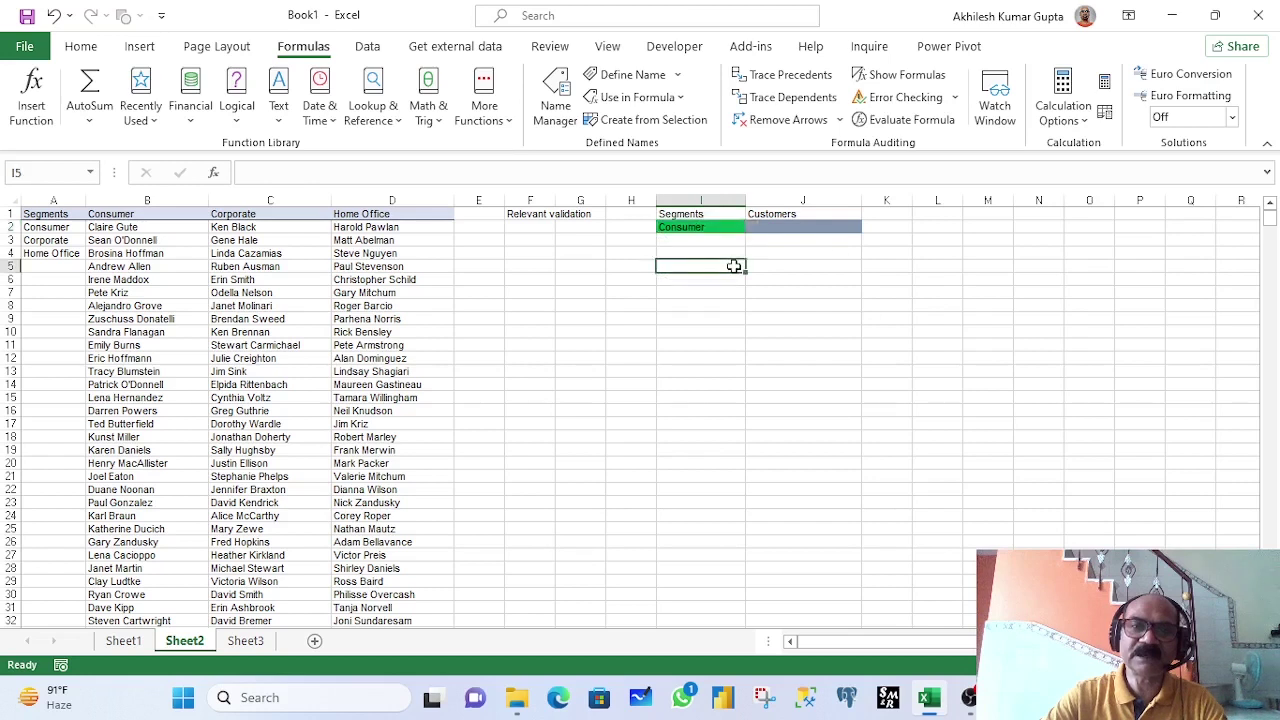
{"action": "left_click", "coordinate": [840, 228]}
{"action": "left_click", "coordinate": [867, 228]}
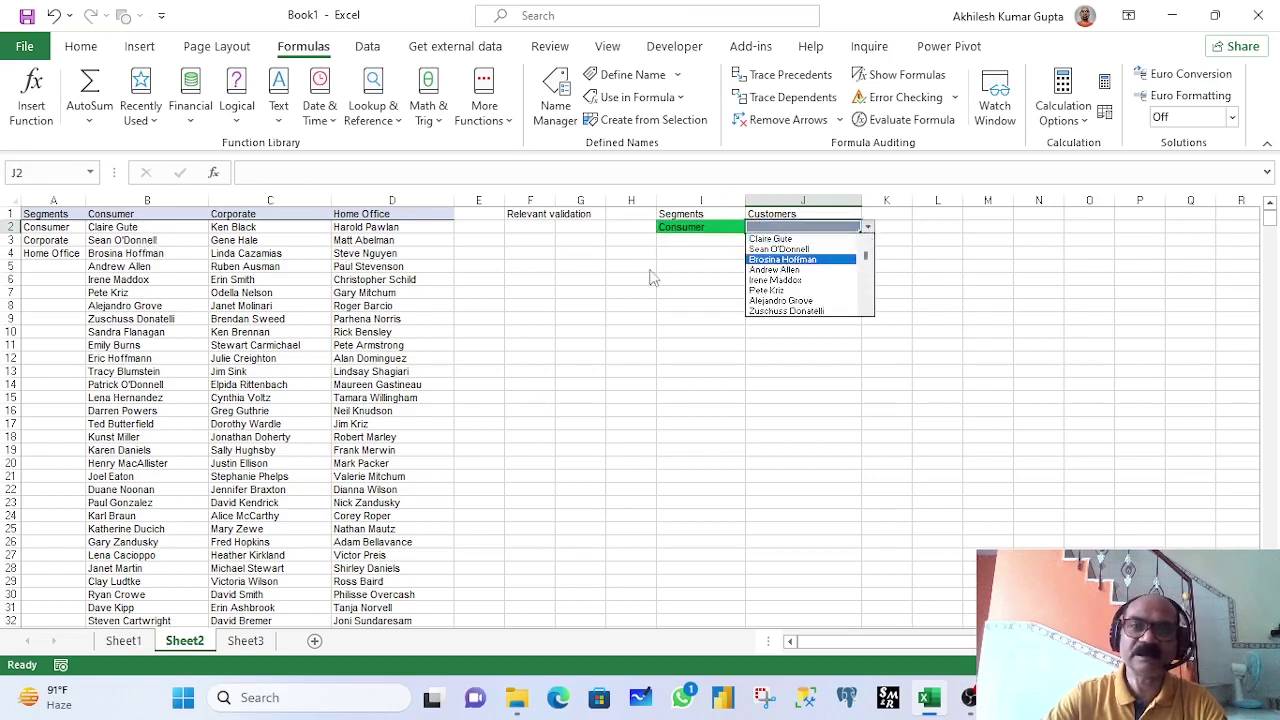
{"action": "key", "text": "Escape"}
Set I2 to Home Office and compare J2 against the Home Office list in column D
{"action": "left_click", "coordinate": [706, 233]}
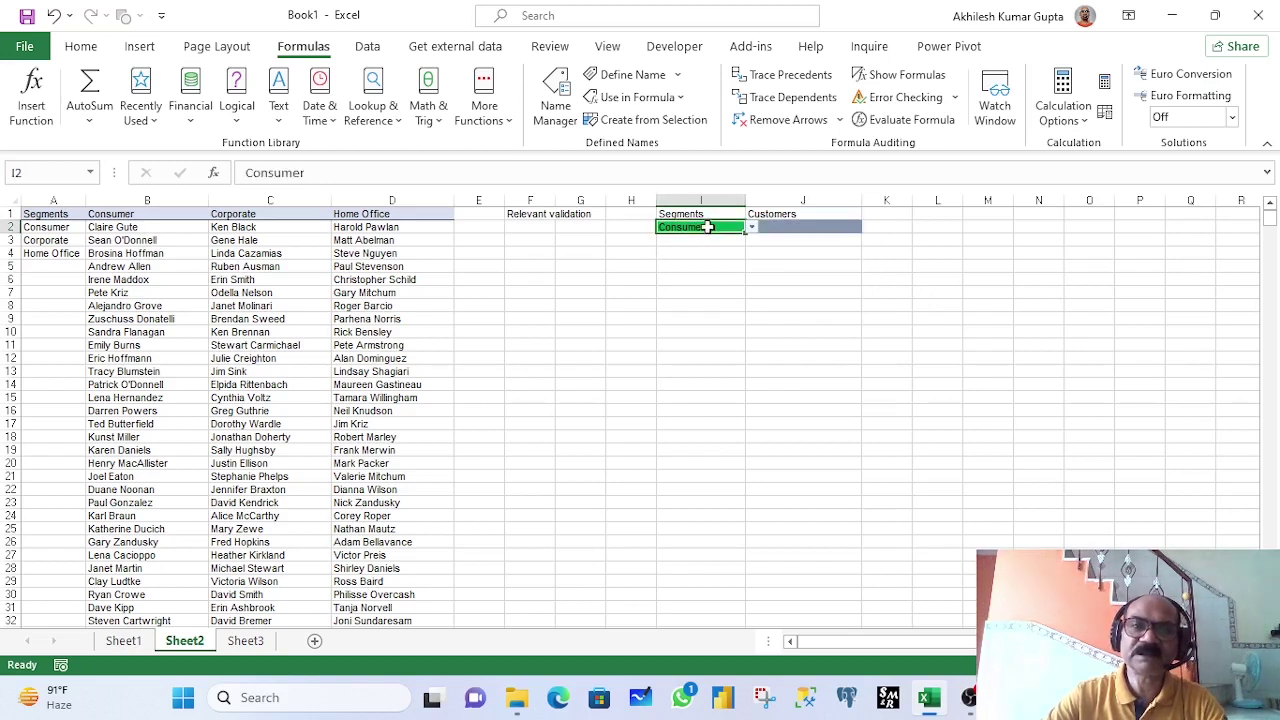
{"action": "left_click", "coordinate": [751, 228]}
{"action": "left_click", "coordinate": [703, 262]}
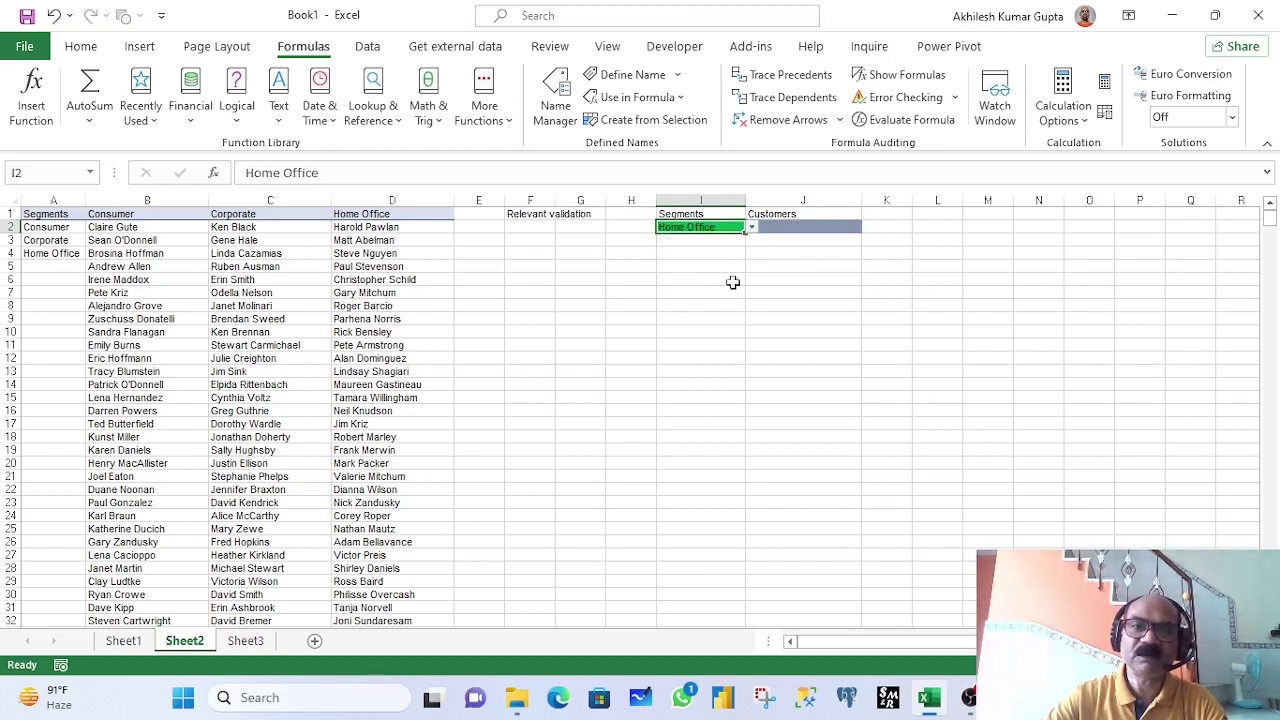
{"action": "left_click", "coordinate": [818, 228]}
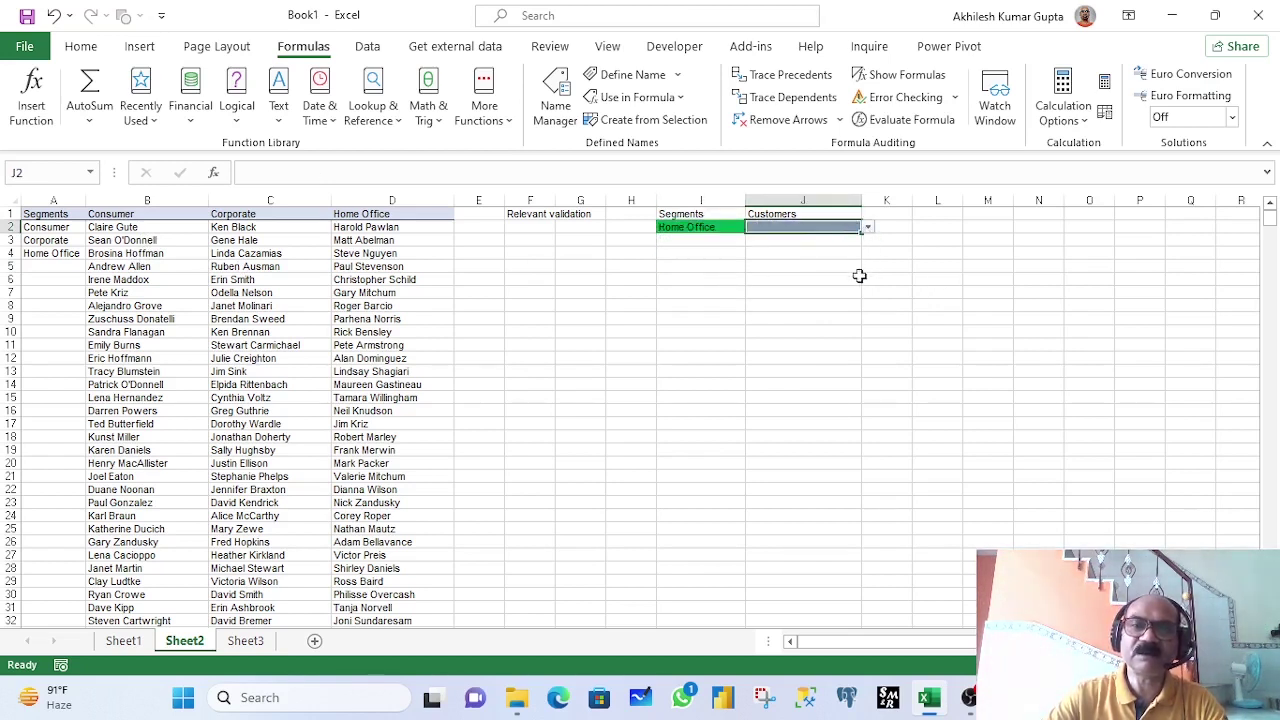
{"action": "left_click", "coordinate": [855, 291]}
{"action": "left_click", "coordinate": [824, 229]}
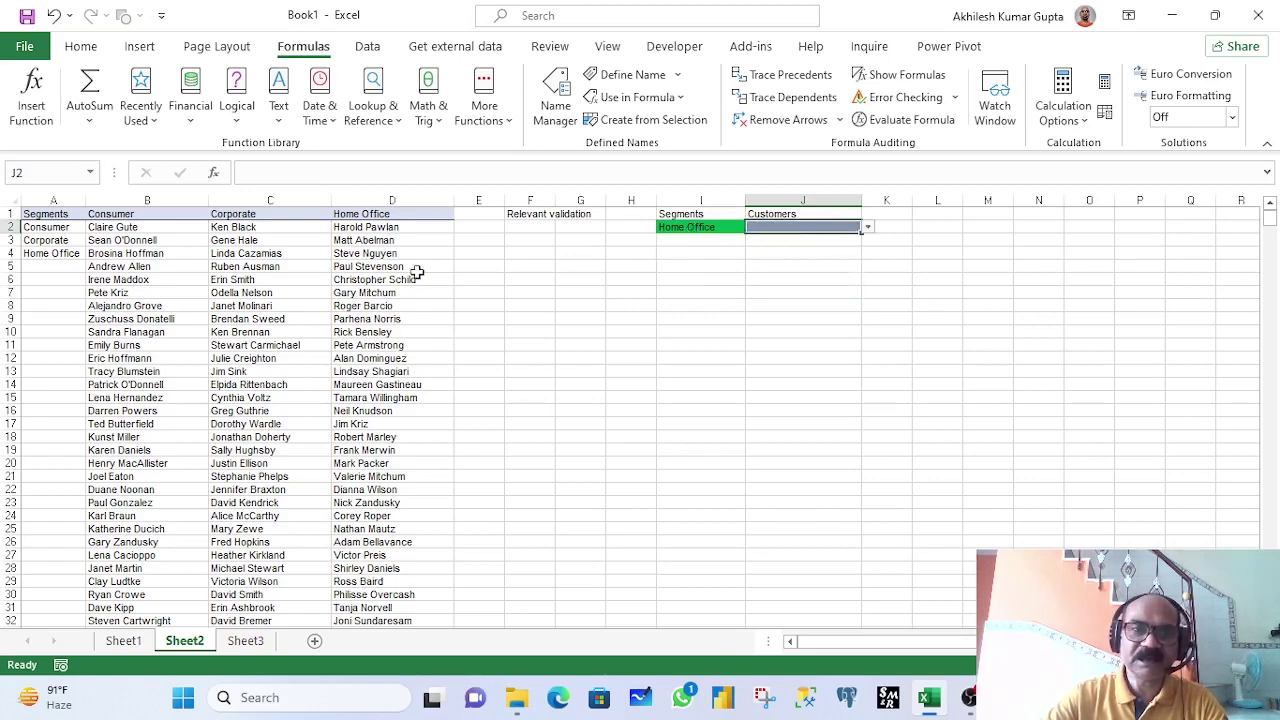
{"action": "left_click", "coordinate": [380, 213]}
{"action": "key", "text": "ctrl+shift+Down"}
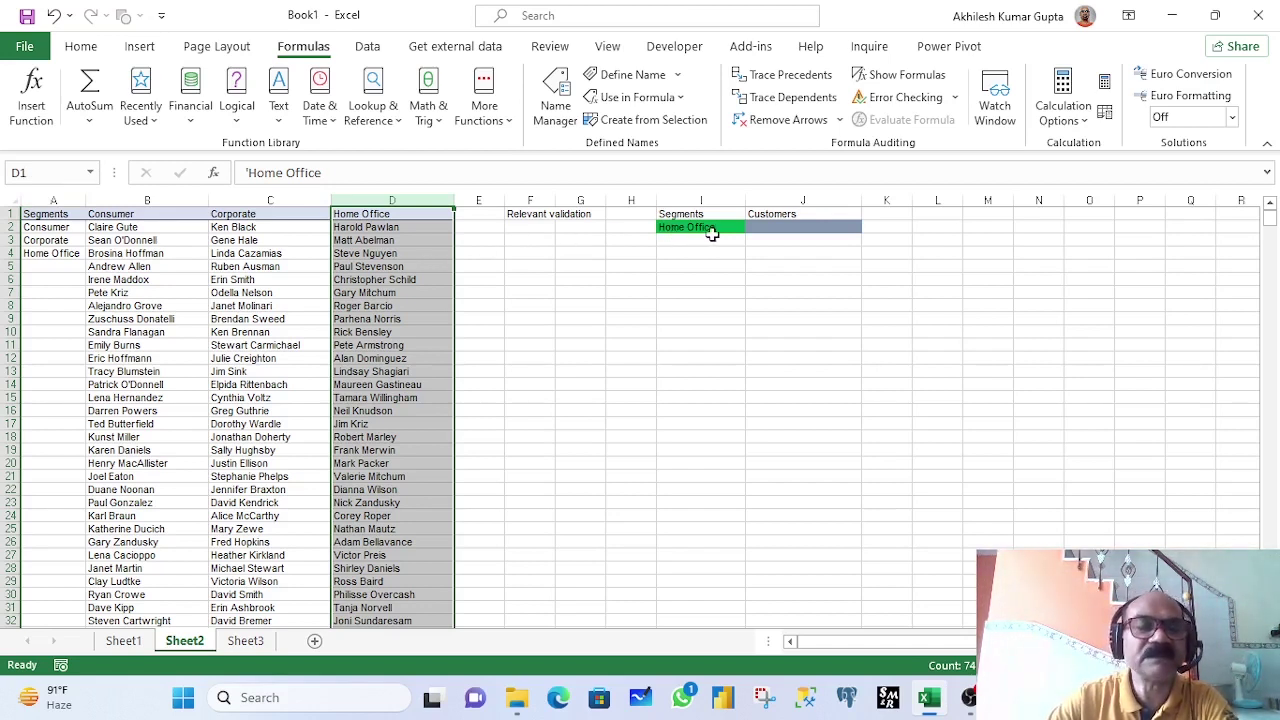
{"action": "left_click", "coordinate": [829, 226]}
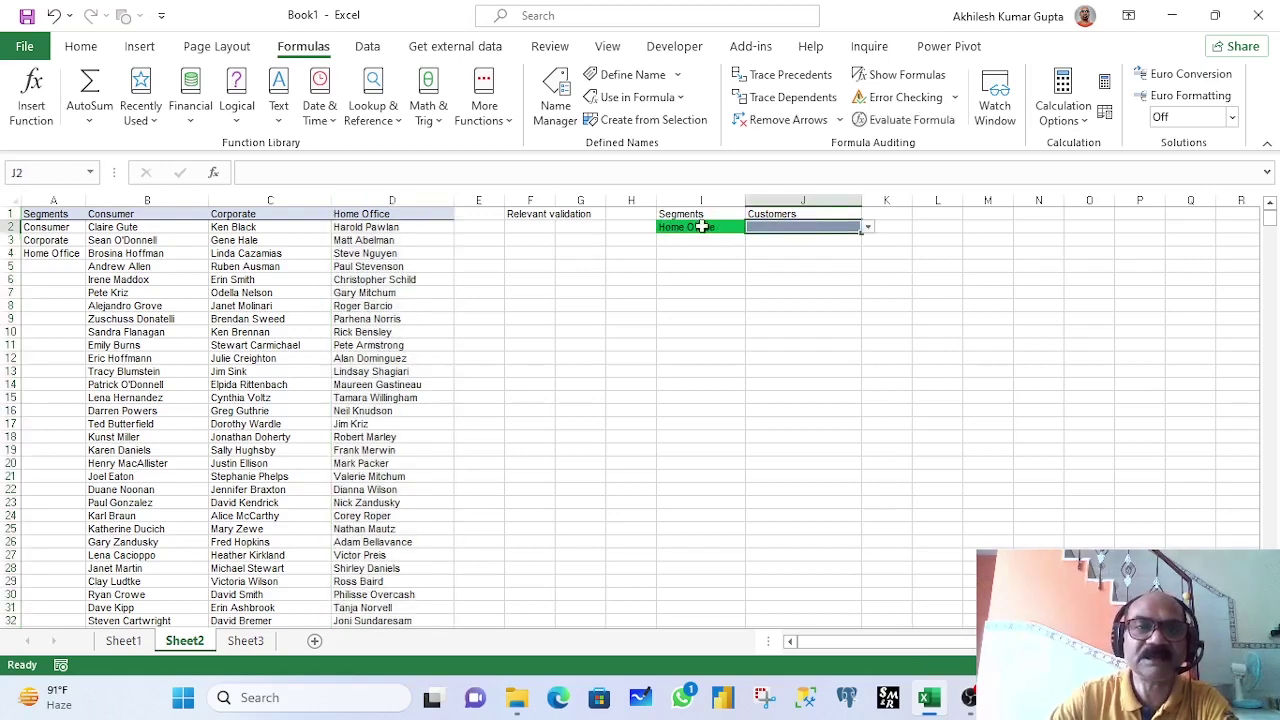
Rename the A4 segment label from 'Home Office' to HomeOffice
{"action": "left_click", "coordinate": [42, 253]}
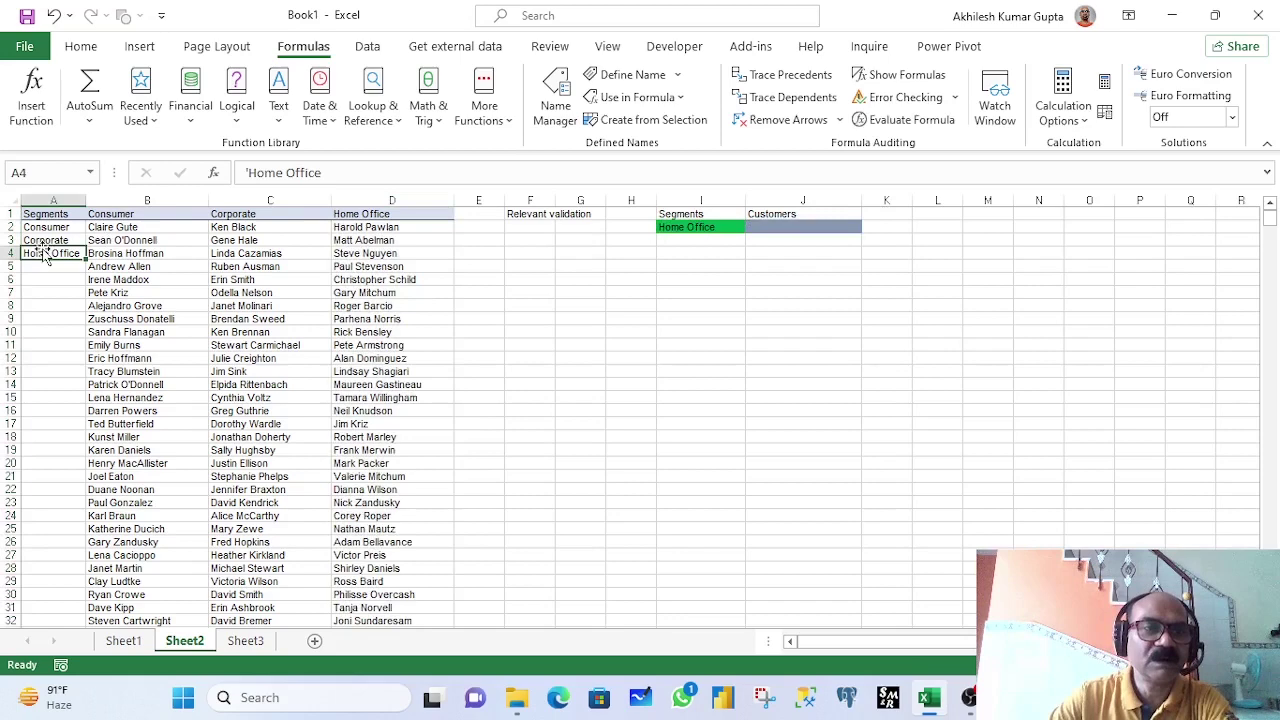
{"action": "left_click", "coordinate": [287, 173]}
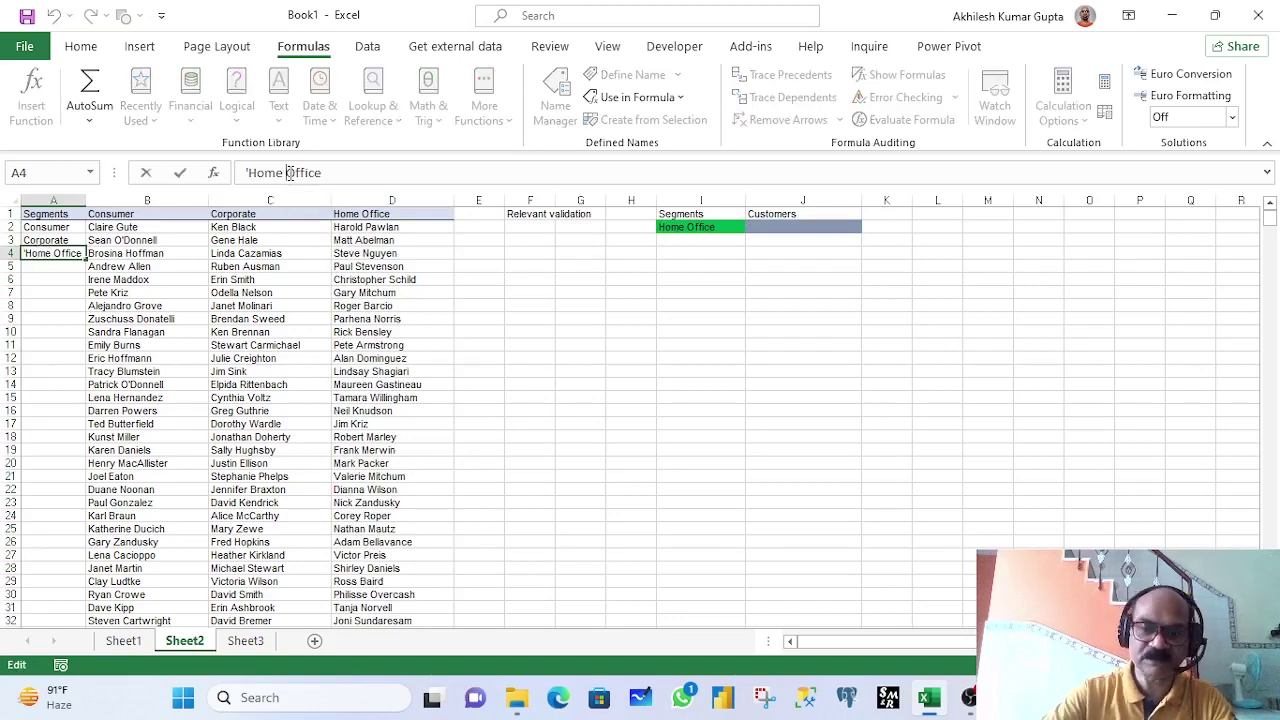
{"action": "key", "text": "BackSpace"}
{"action": "key", "text": "Return"}
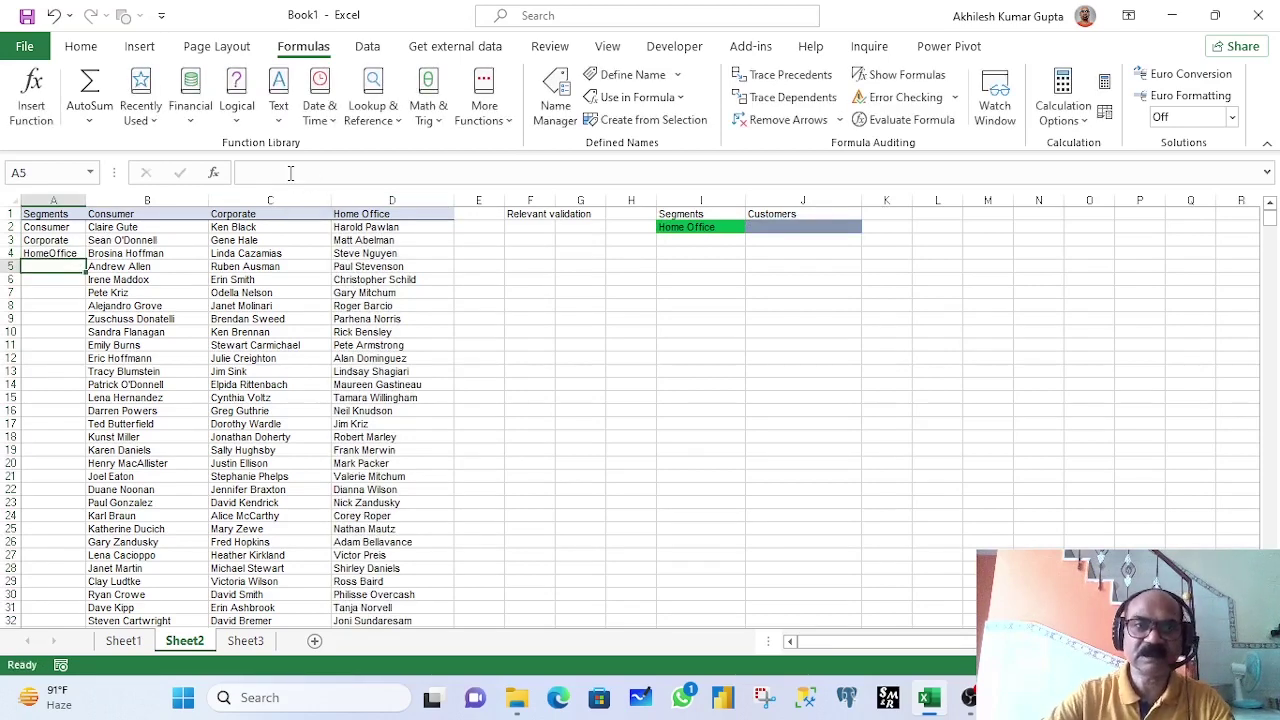
Set the I2 segment dropdown to Corporate, then change it to HomeOffice
{"action": "left_click", "coordinate": [598, 290]}
{"action": "left_click", "coordinate": [690, 227]}
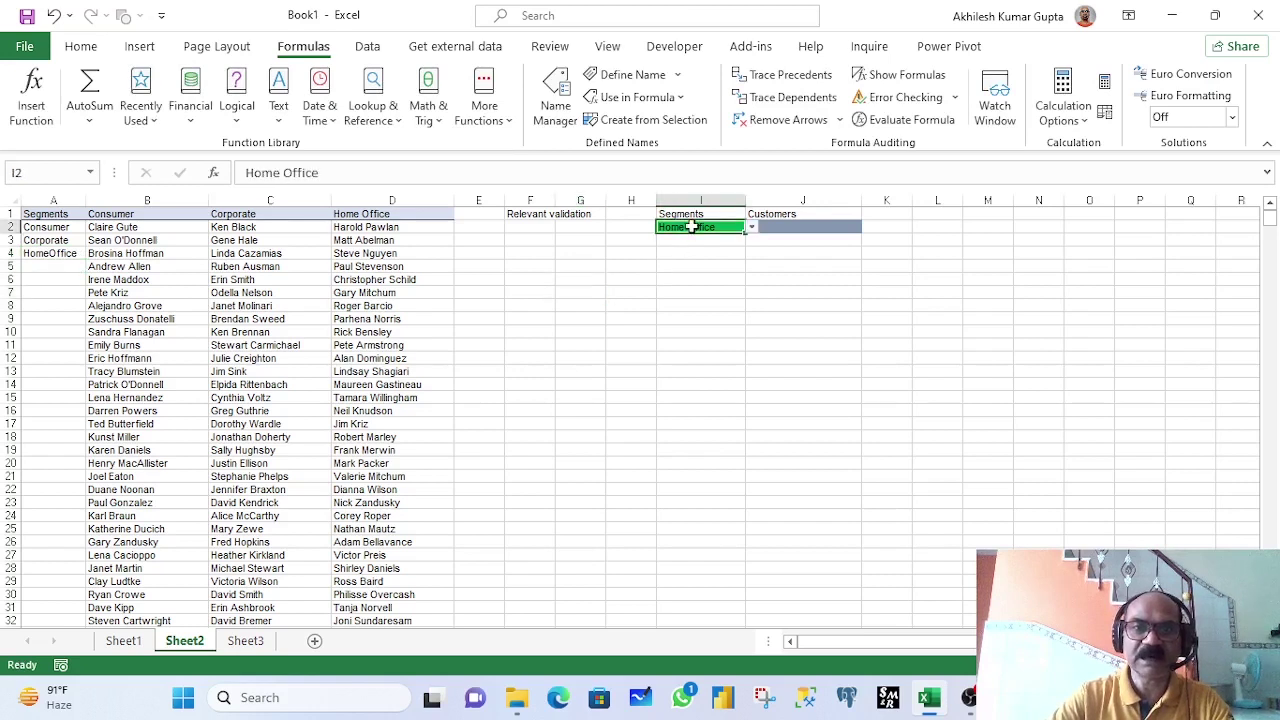
{"action": "left_click", "coordinate": [752, 228]}
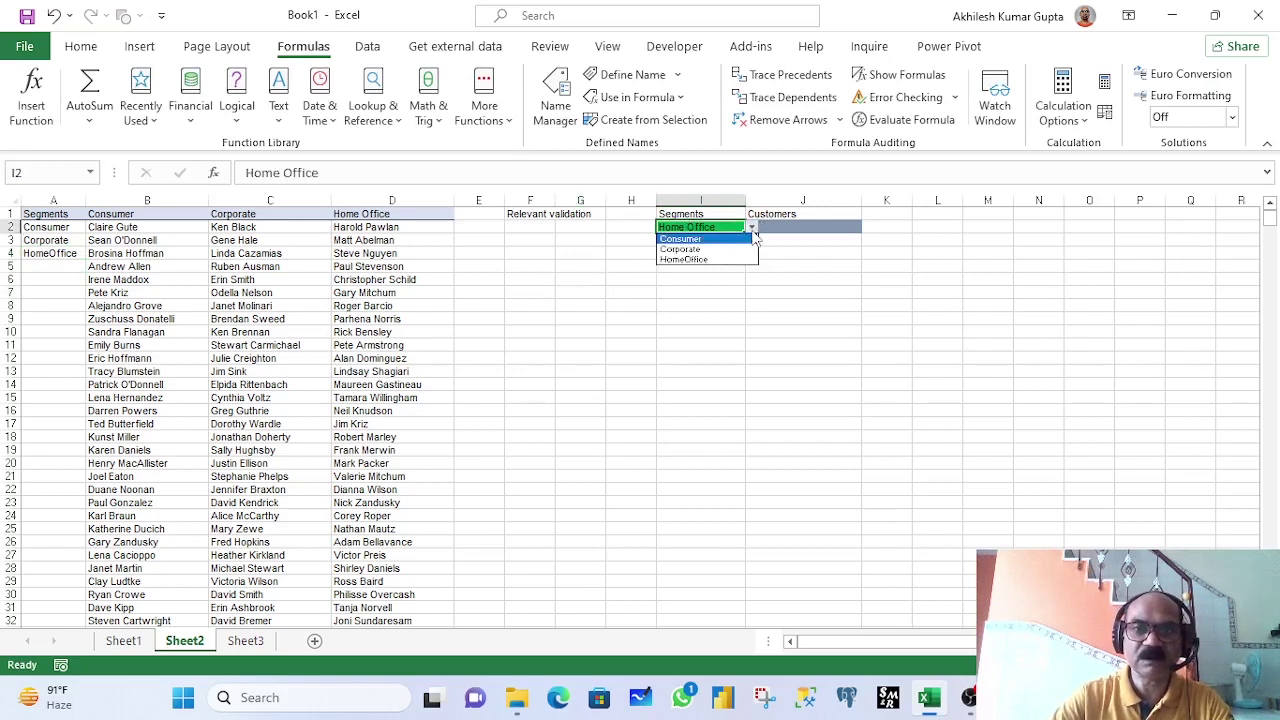
{"action": "left_click", "coordinate": [706, 252]}
{"action": "left_click", "coordinate": [752, 228]}
{"action": "left_click", "coordinate": [700, 259]}
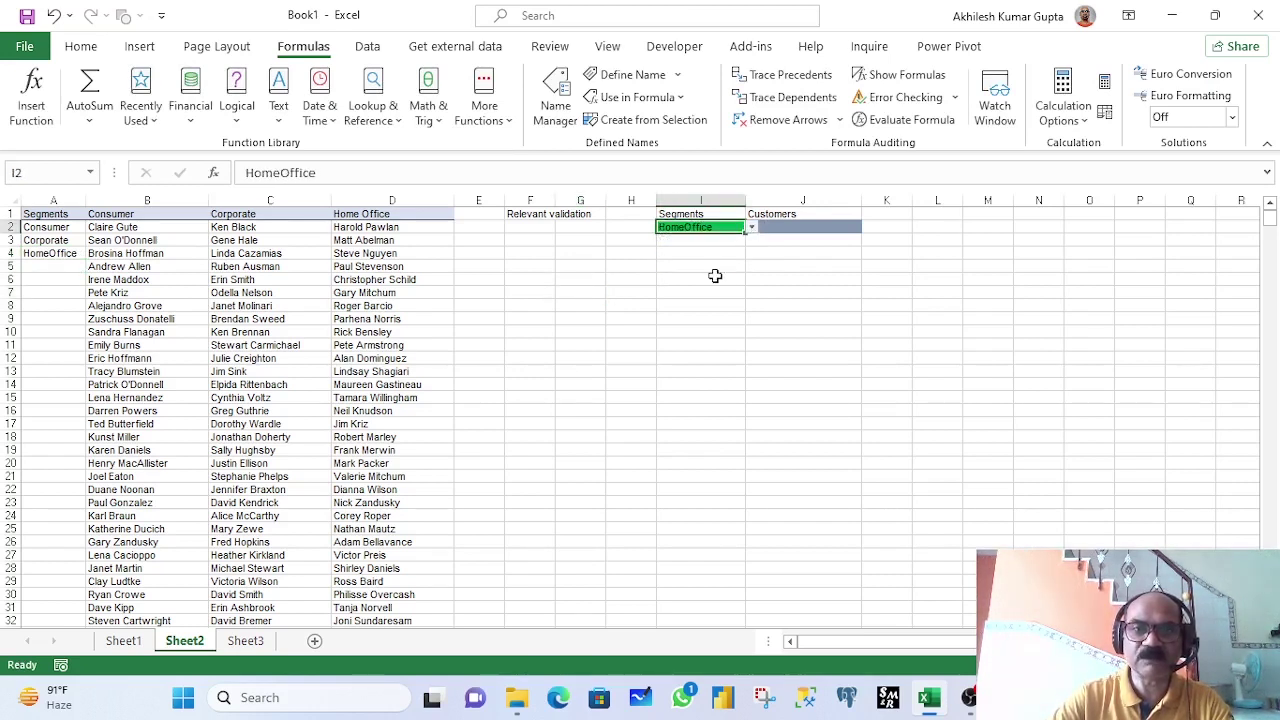
{"action": "left_click", "coordinate": [700, 266]}
Check that J2's customer dropdown lists only the Home Office customers, without choosing one
{"action": "left_click", "coordinate": [800, 229]}
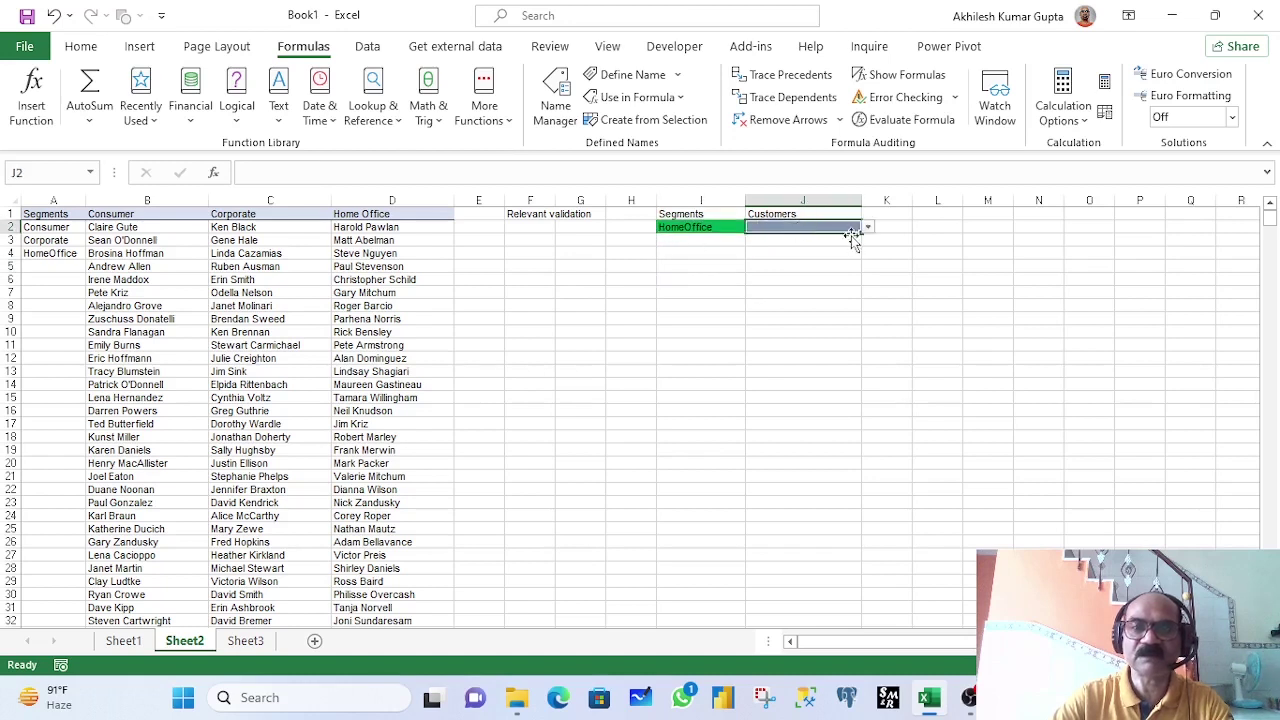
{"action": "left_click", "coordinate": [867, 227]}
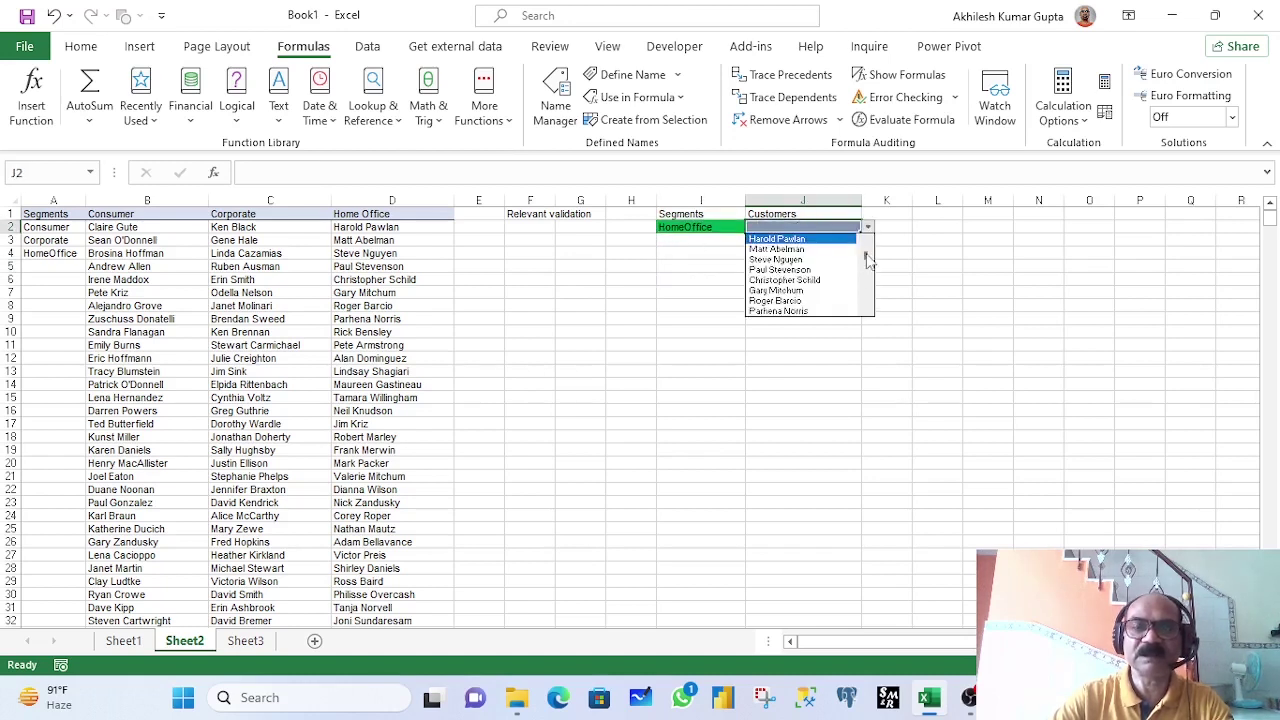
{"action": "left_click_drag", "start_coordinate": [867, 258], "coordinate": [880, 226]}
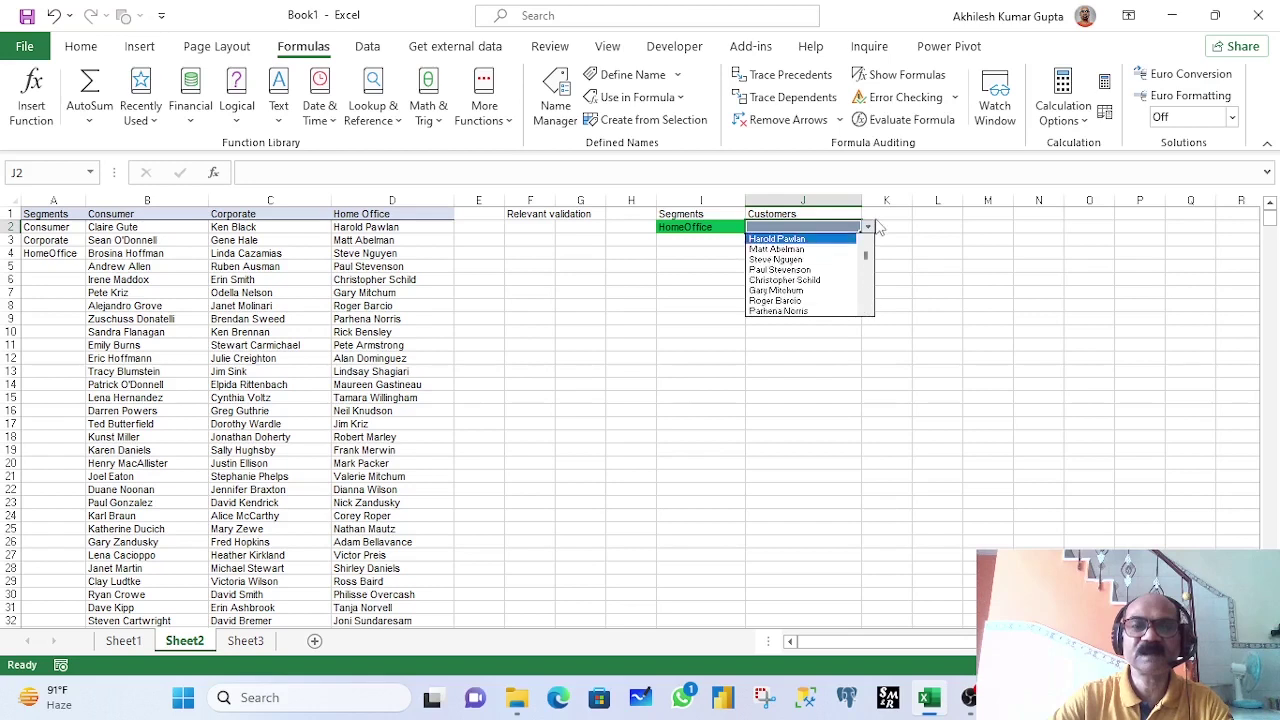
{"action": "key", "text": "Escape"}
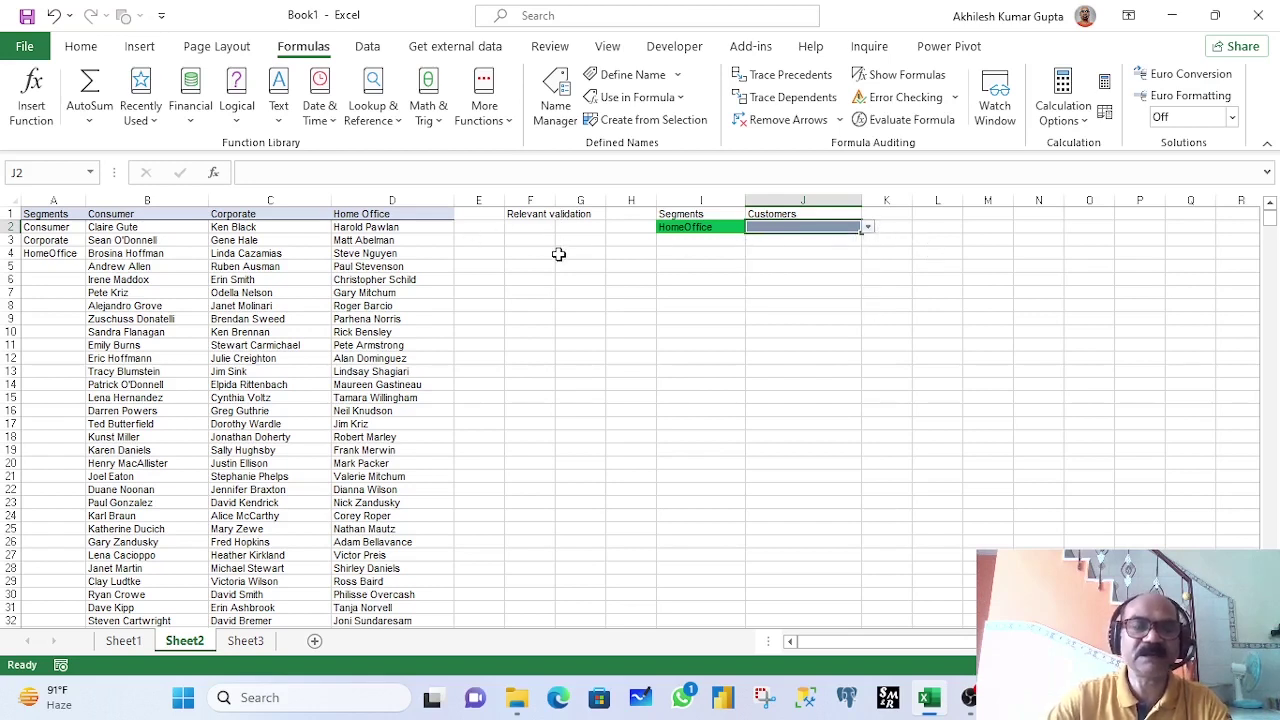
{"action": "left_click", "coordinate": [684, 228]}
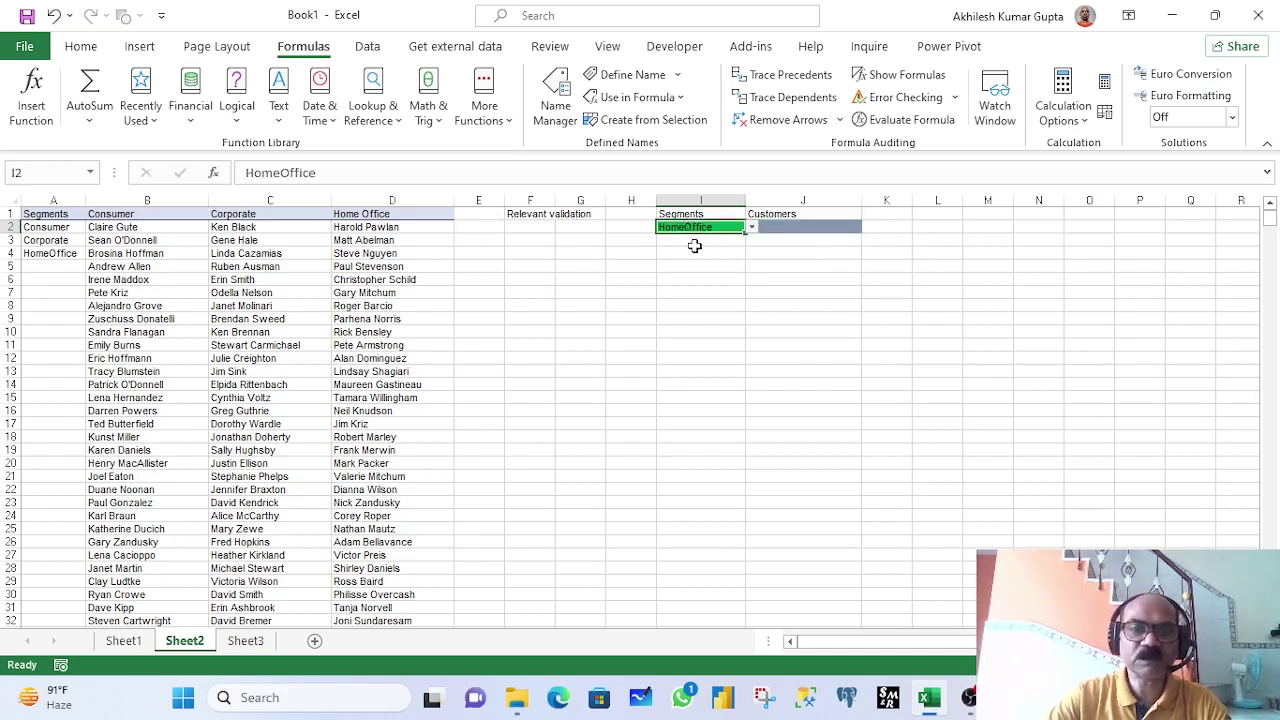
{"action": "left_click", "coordinate": [781, 226]}
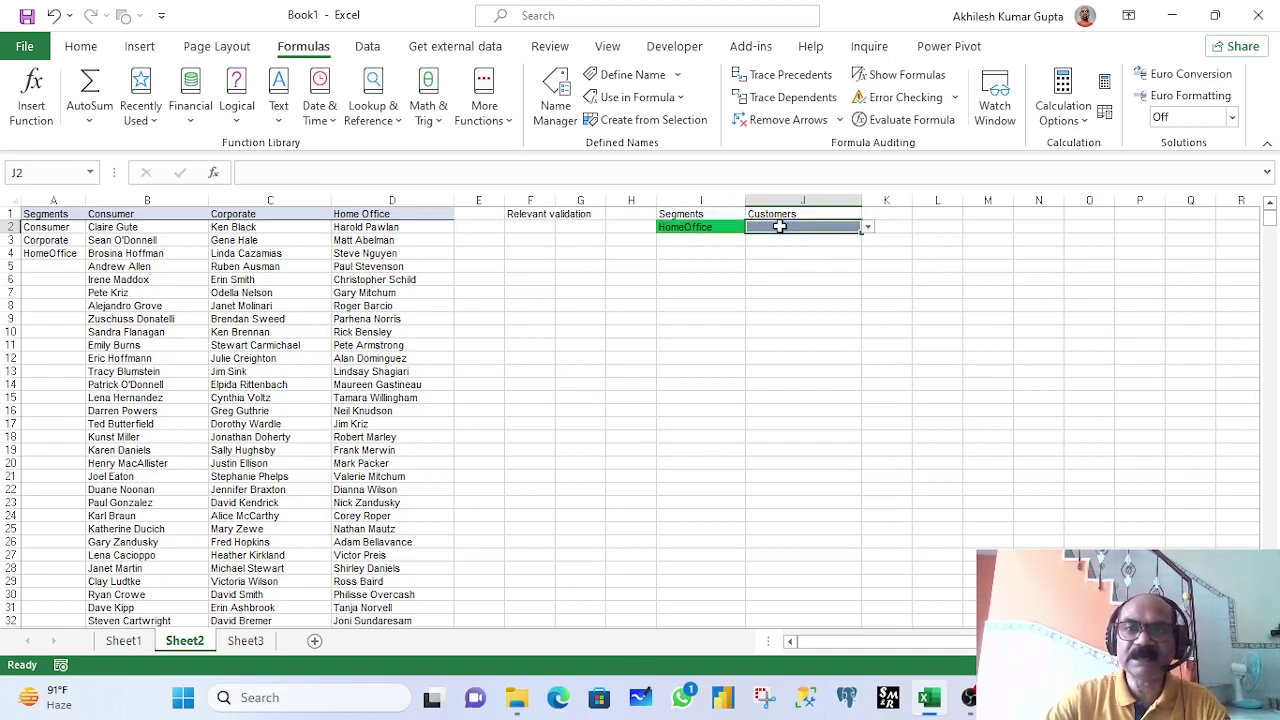
{"action": "left_click", "coordinate": [867, 227]}
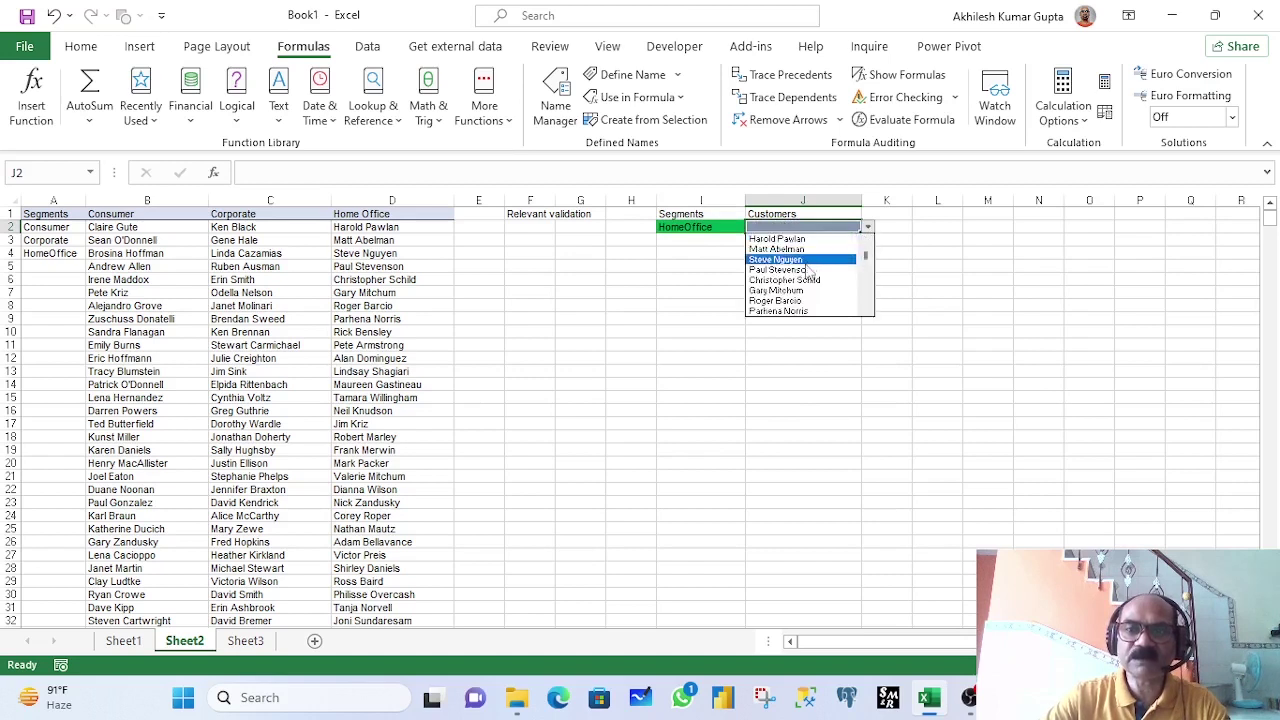
{"action": "key", "text": "Escape"}
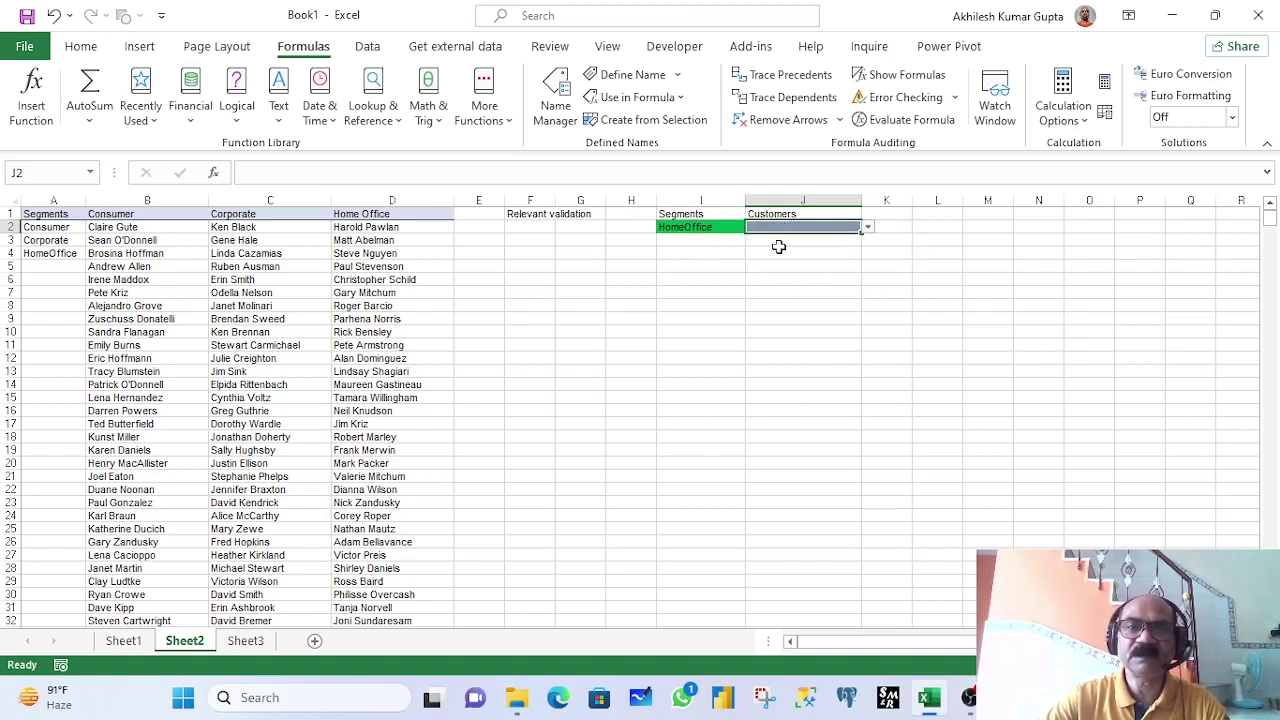
{"action": "left_click", "coordinate": [736, 228]}
{"action": "left_click", "coordinate": [786, 227]}
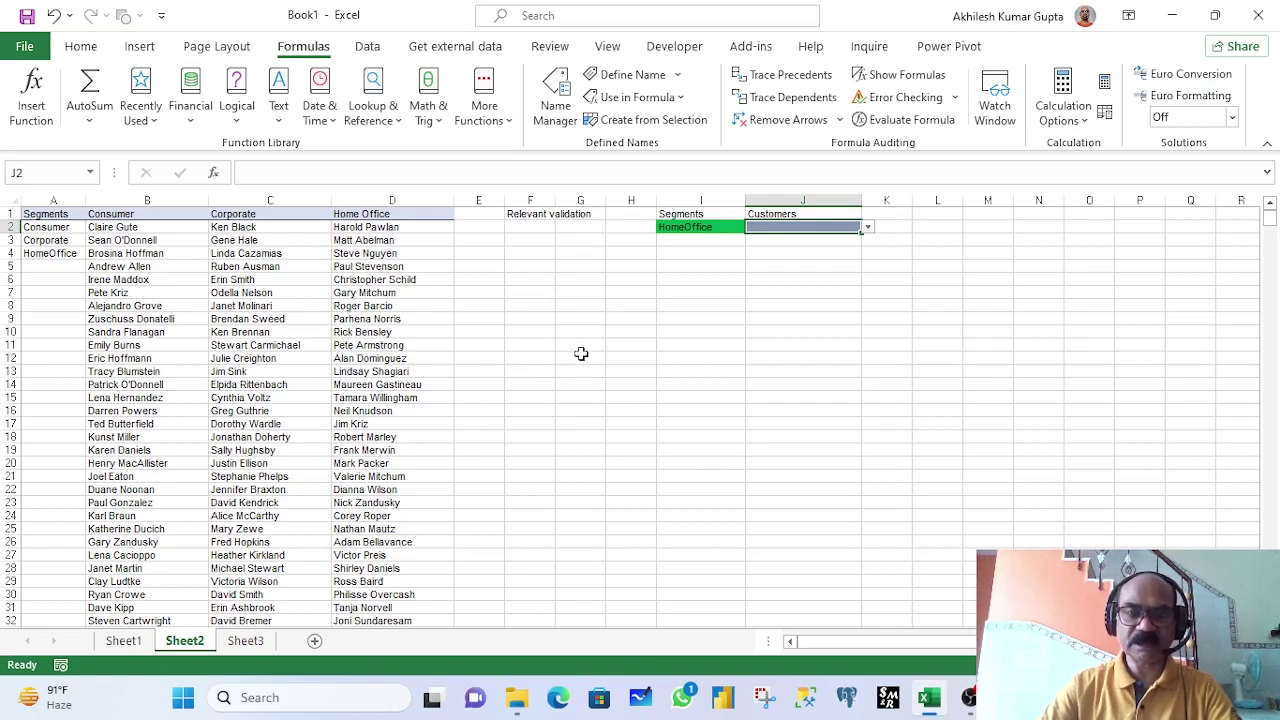
{"action": "left_click", "coordinate": [545, 321]}
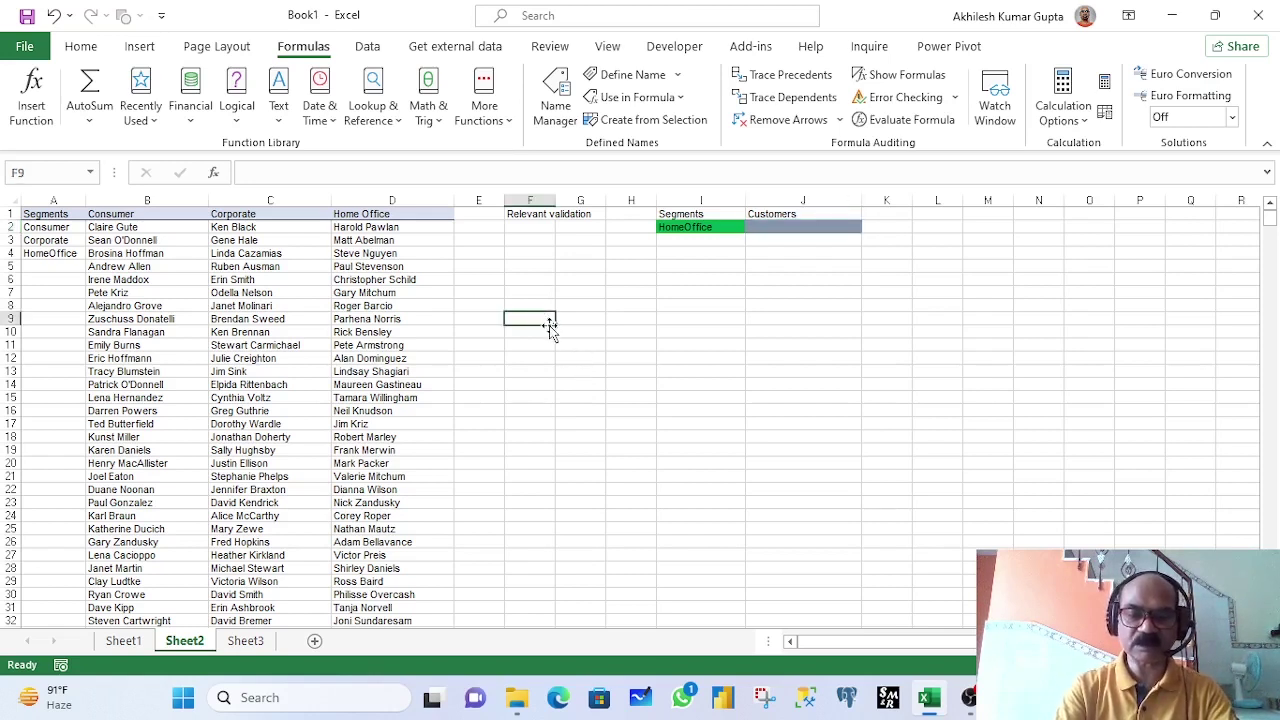
{"action": "key", "text": "alt+d"}
{"action": "key", "text": "l"}
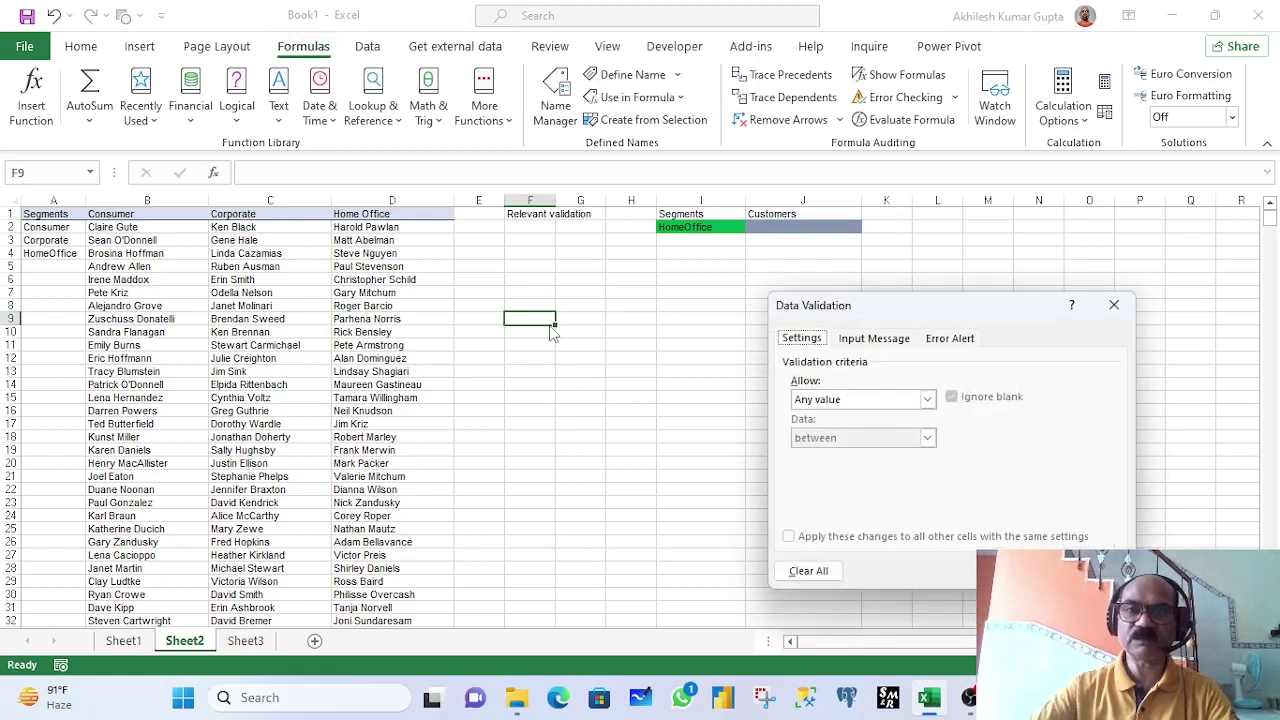
{"action": "left_click_drag", "start_coordinate": [985, 307], "coordinate": [939, 191]}
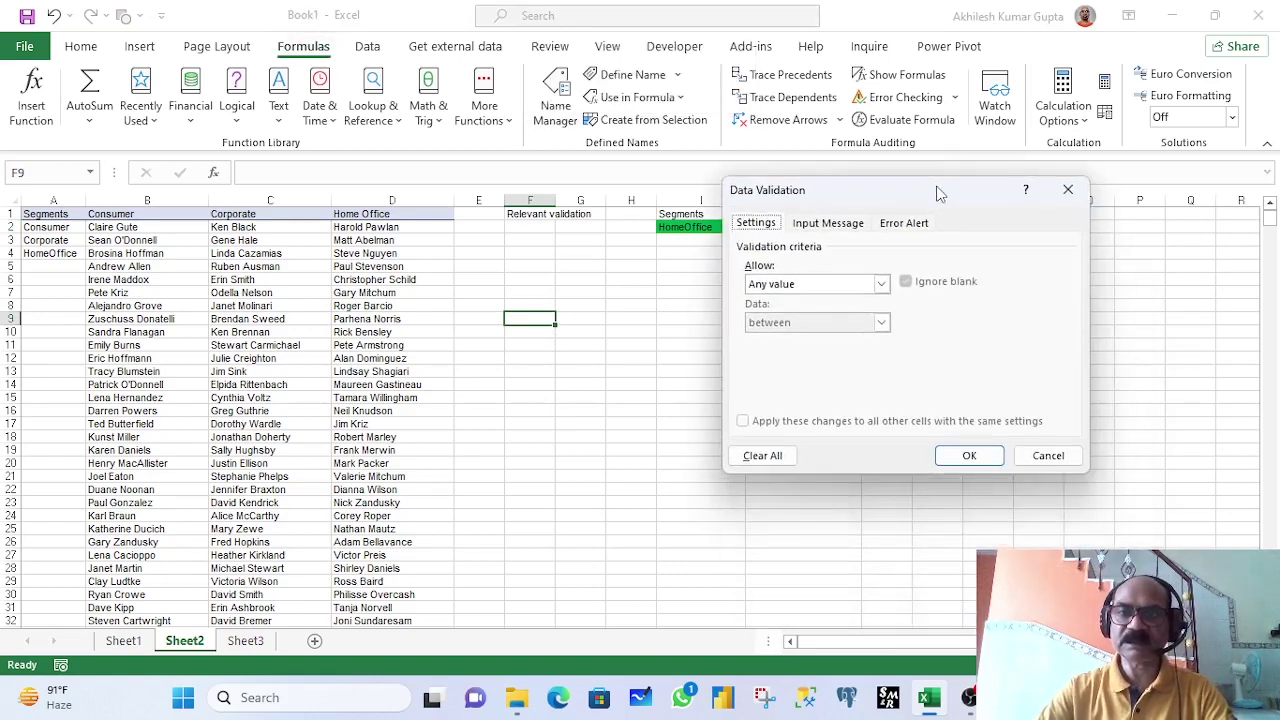
{"action": "left_click", "coordinate": [882, 285]}
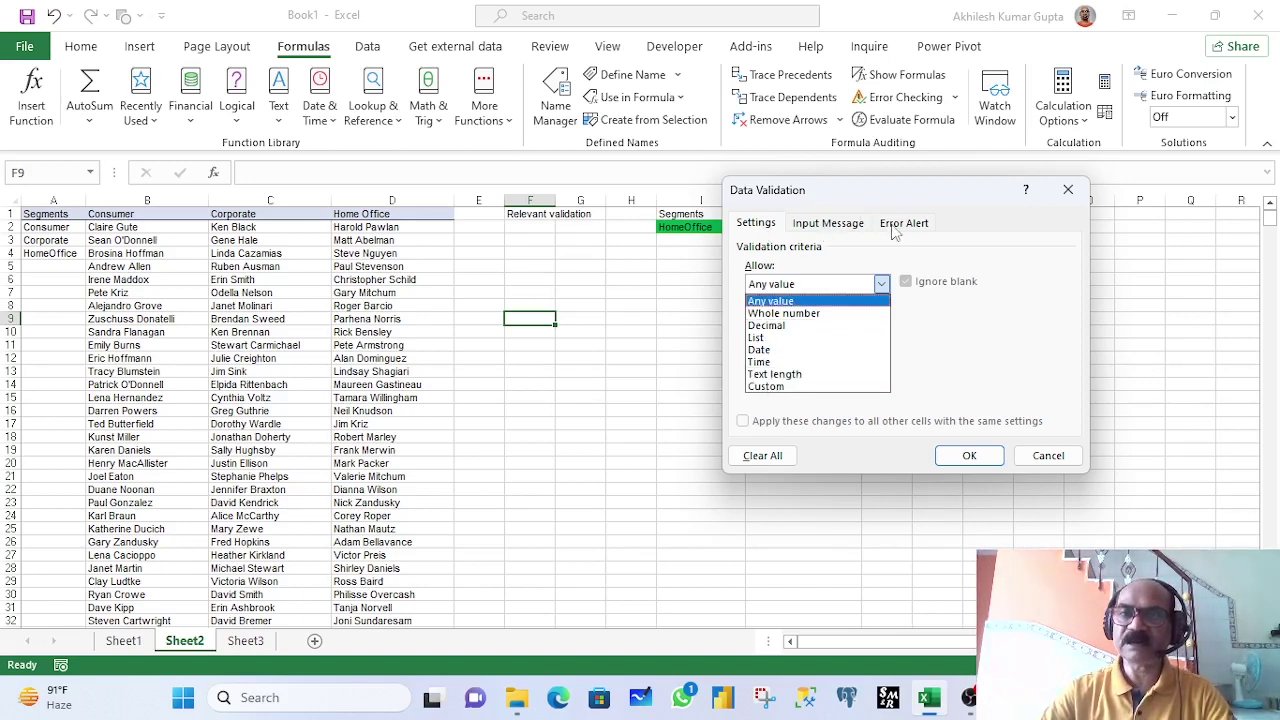
{"action": "left_click", "coordinate": [828, 223]}
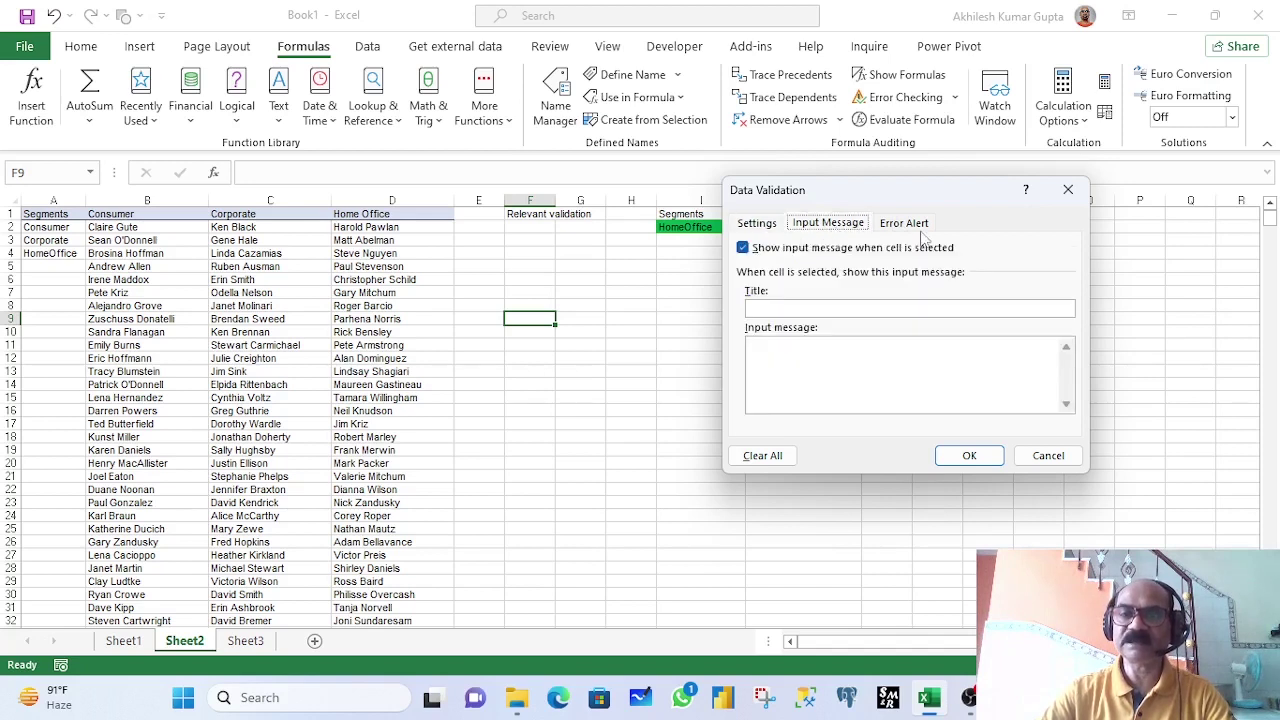
{"action": "left_click", "coordinate": [905, 223]}
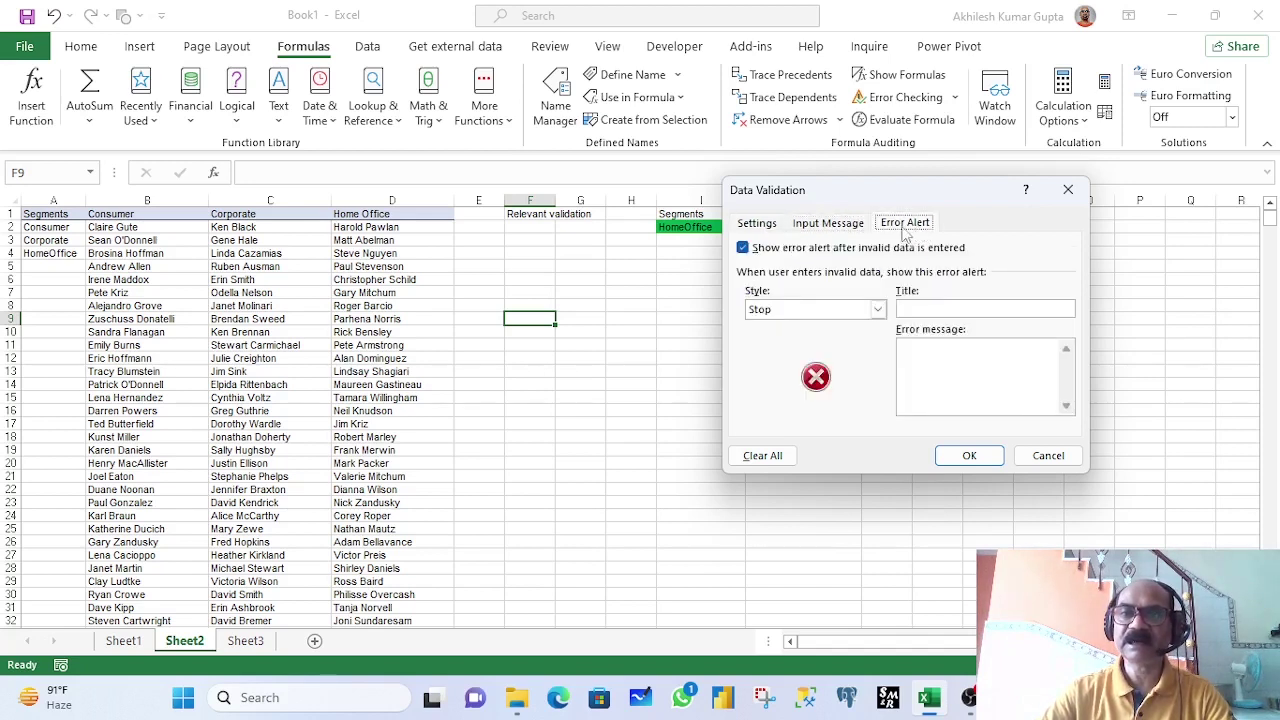
{"action": "left_click", "coordinate": [830, 224]}
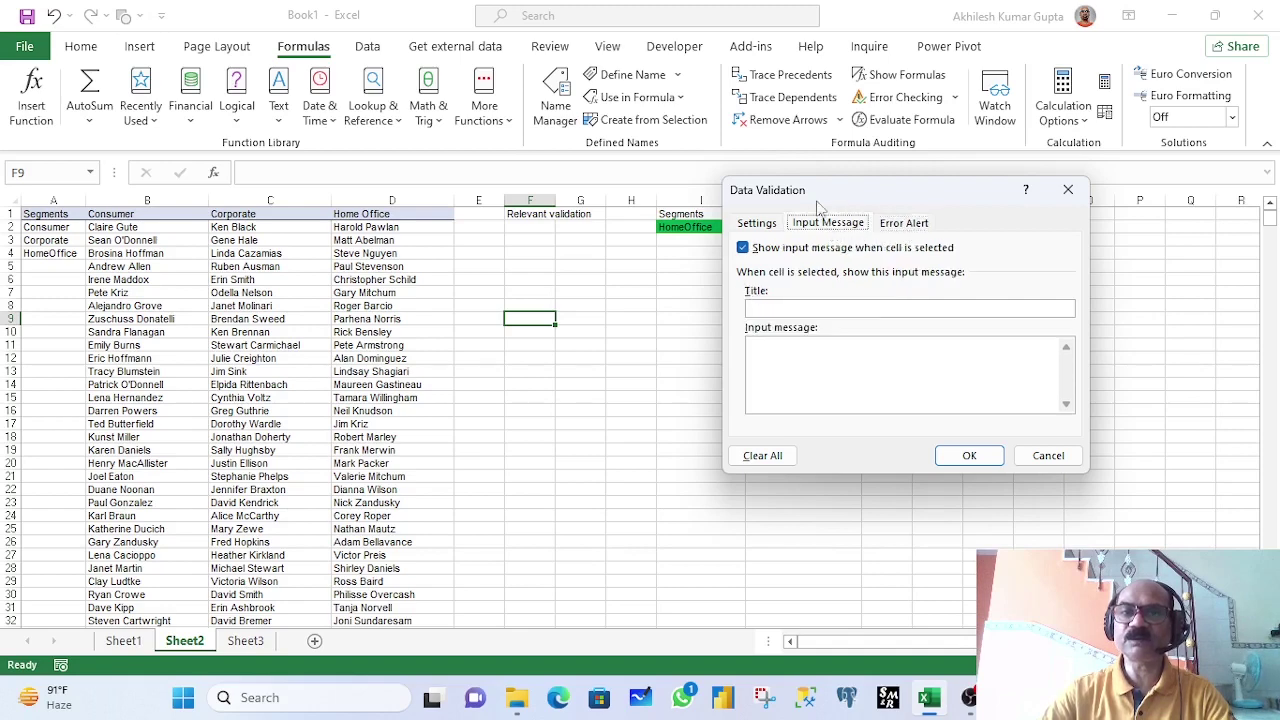
{"action": "left_click_drag", "start_coordinate": [834, 194], "coordinate": [888, 190]}
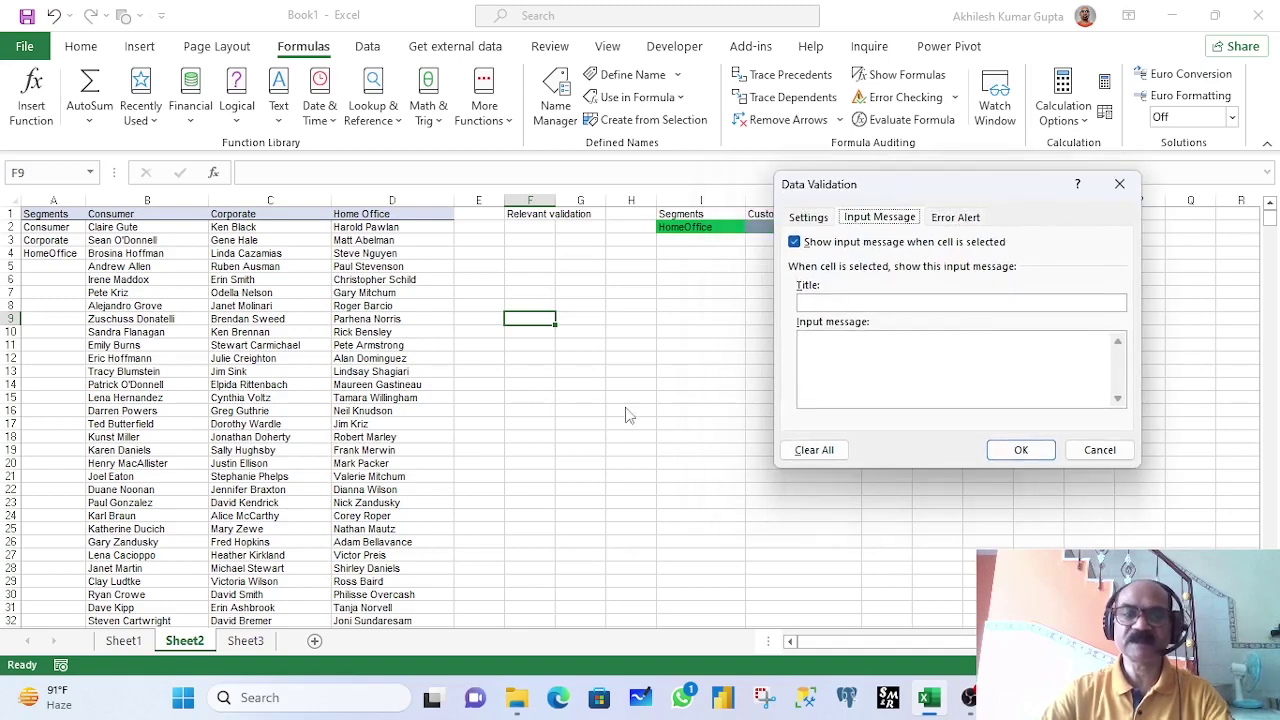
{"action": "left_click", "coordinate": [1090, 450]}
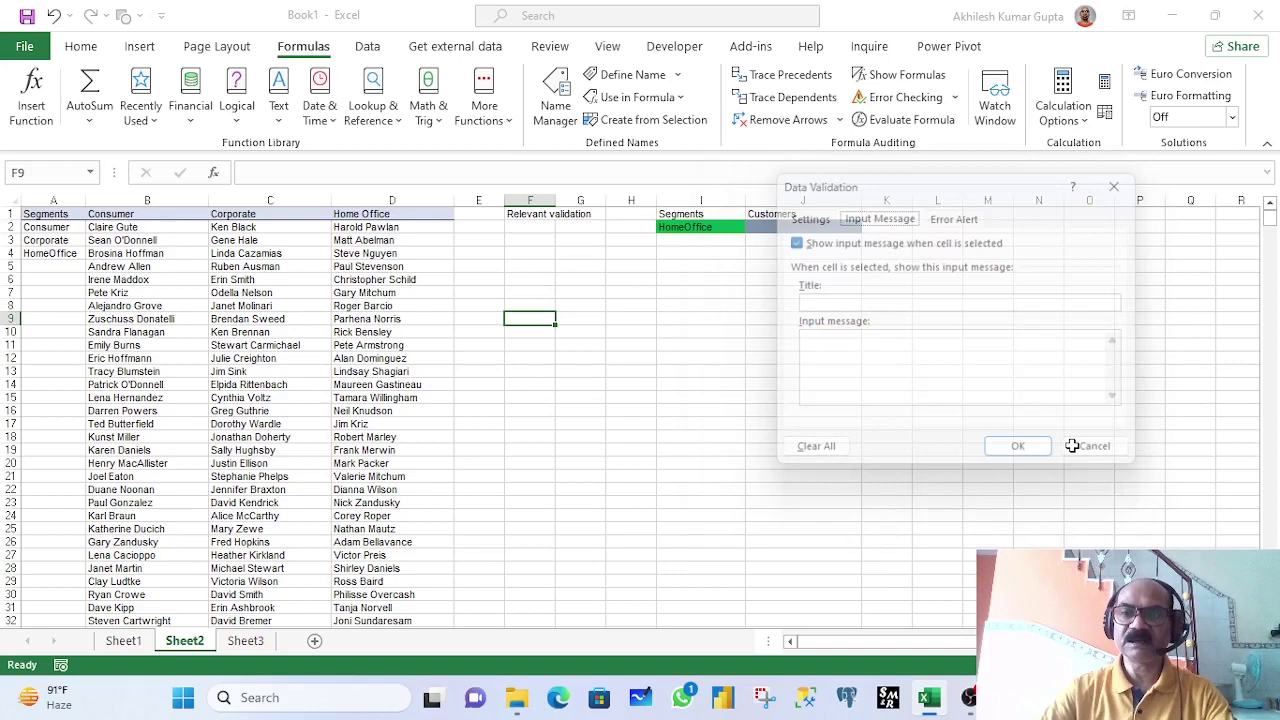
{"action": "left_click", "coordinate": [689, 227]}
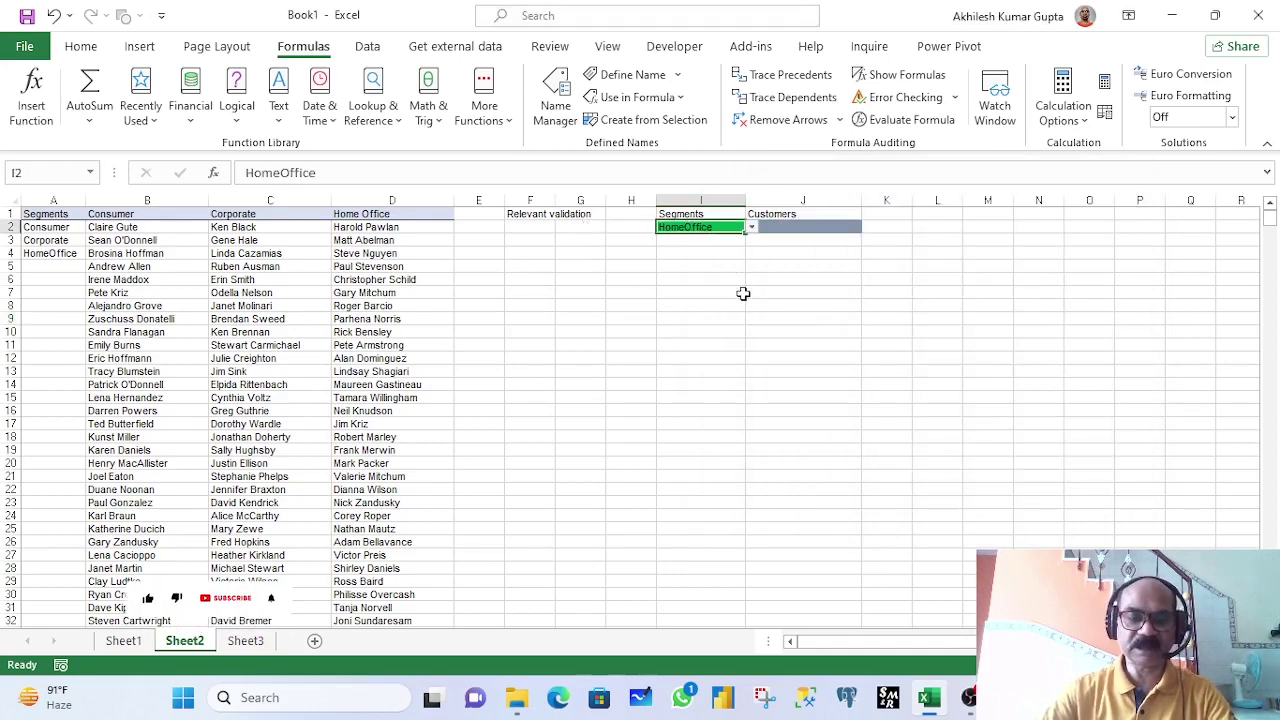
Give I2 the input message title 'Please select valid segments' and the text 'valid segment from drop down list'
{"action": "key", "text": "alt+d"}
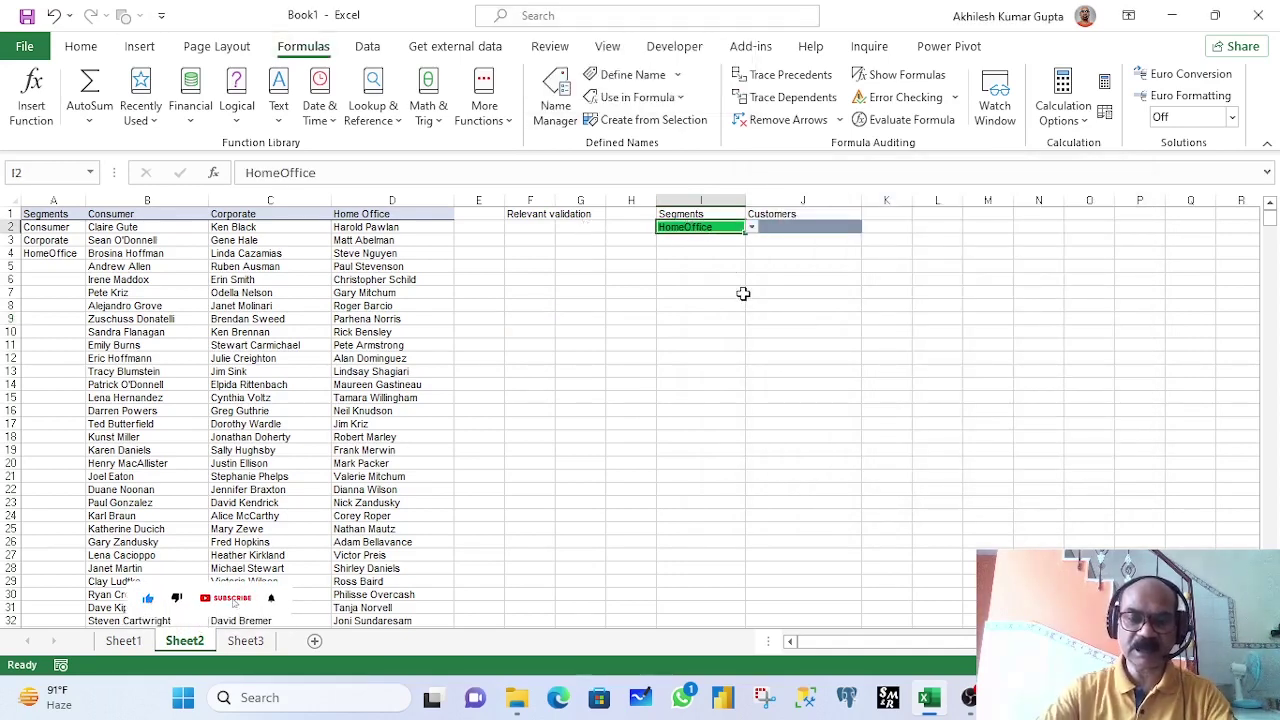
{"action": "key", "text": "l"}
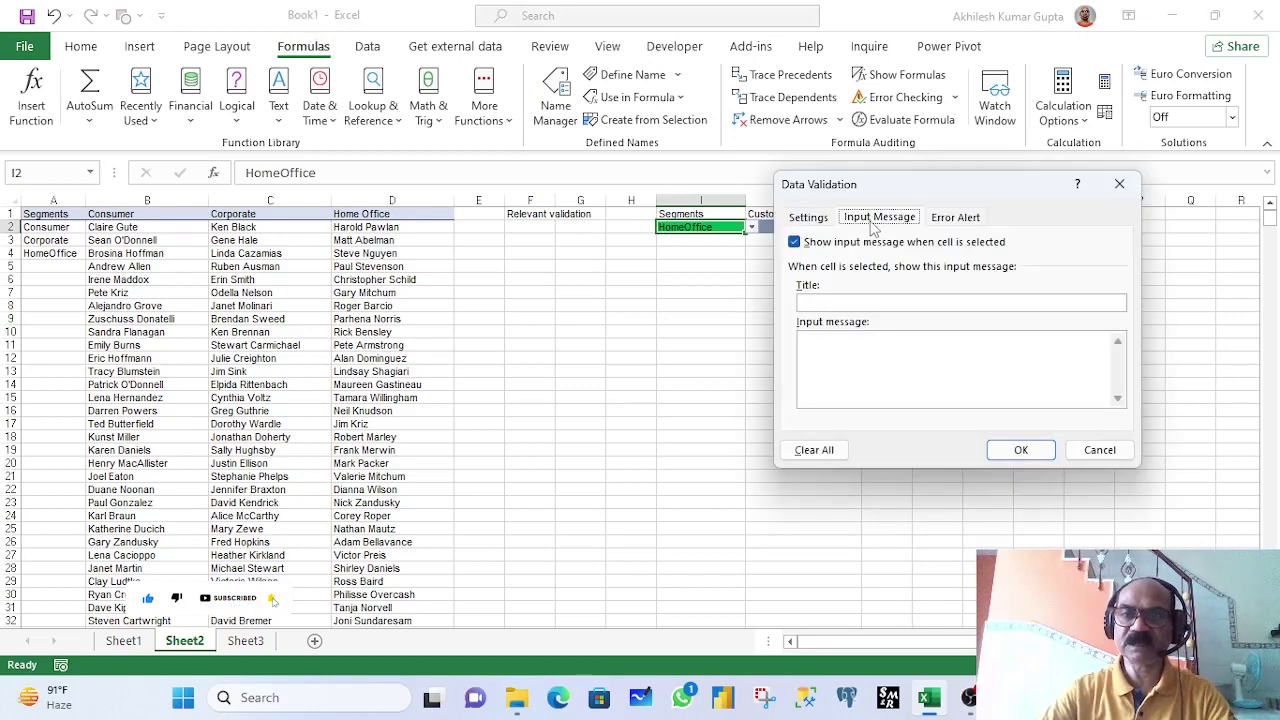
{"action": "left_click", "coordinate": [833, 304]}
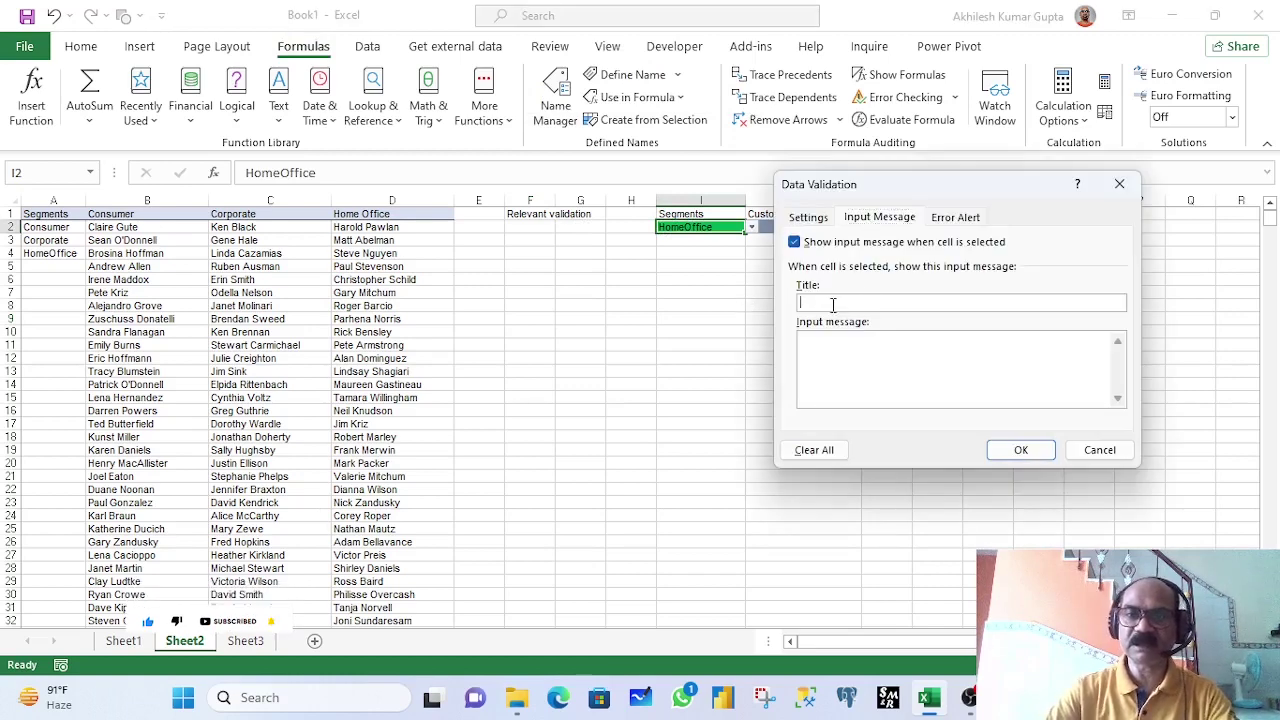
{"action": "type", "text": "Please select valid segments"}
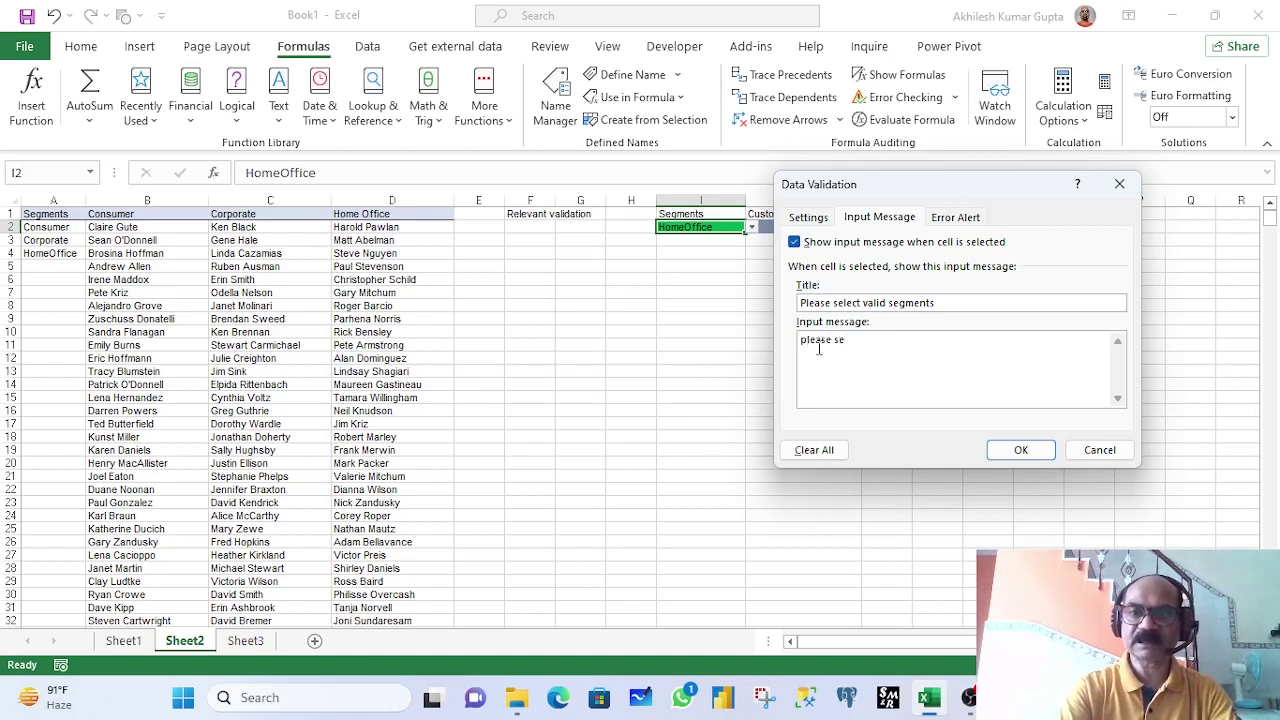
{"action": "type", "text": "val"}
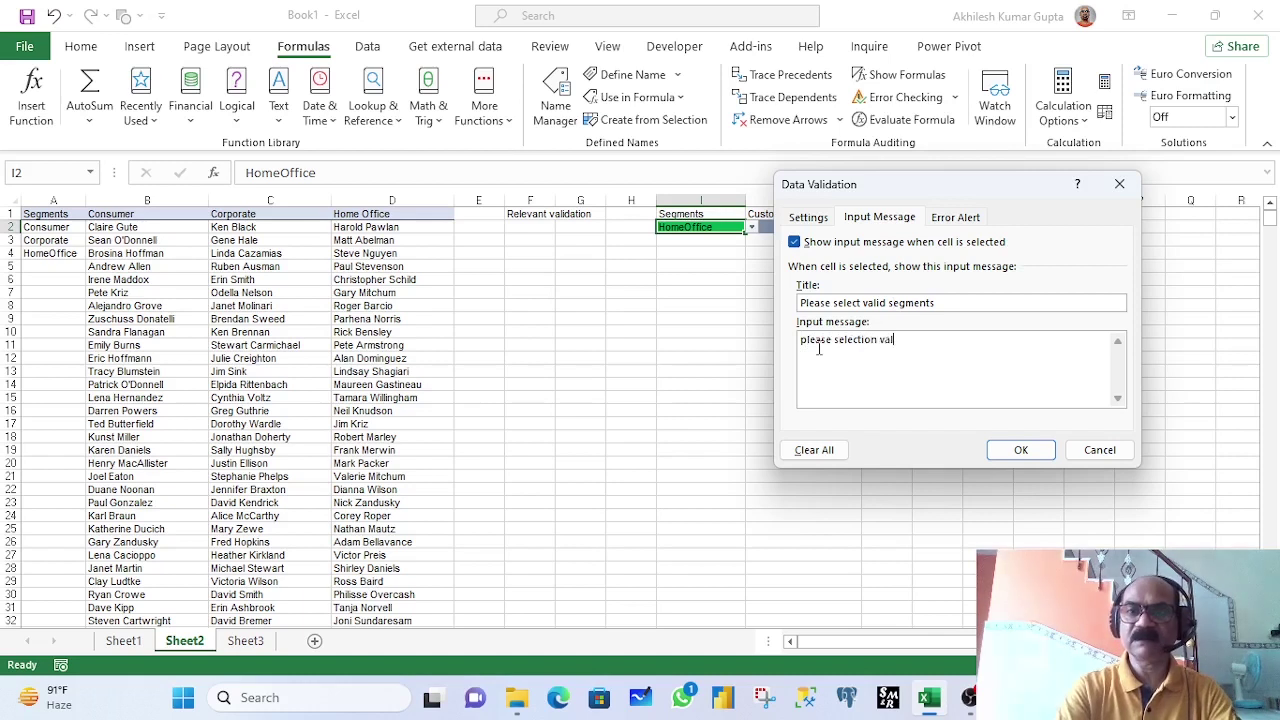
{"action": "type", "text": "id s"}
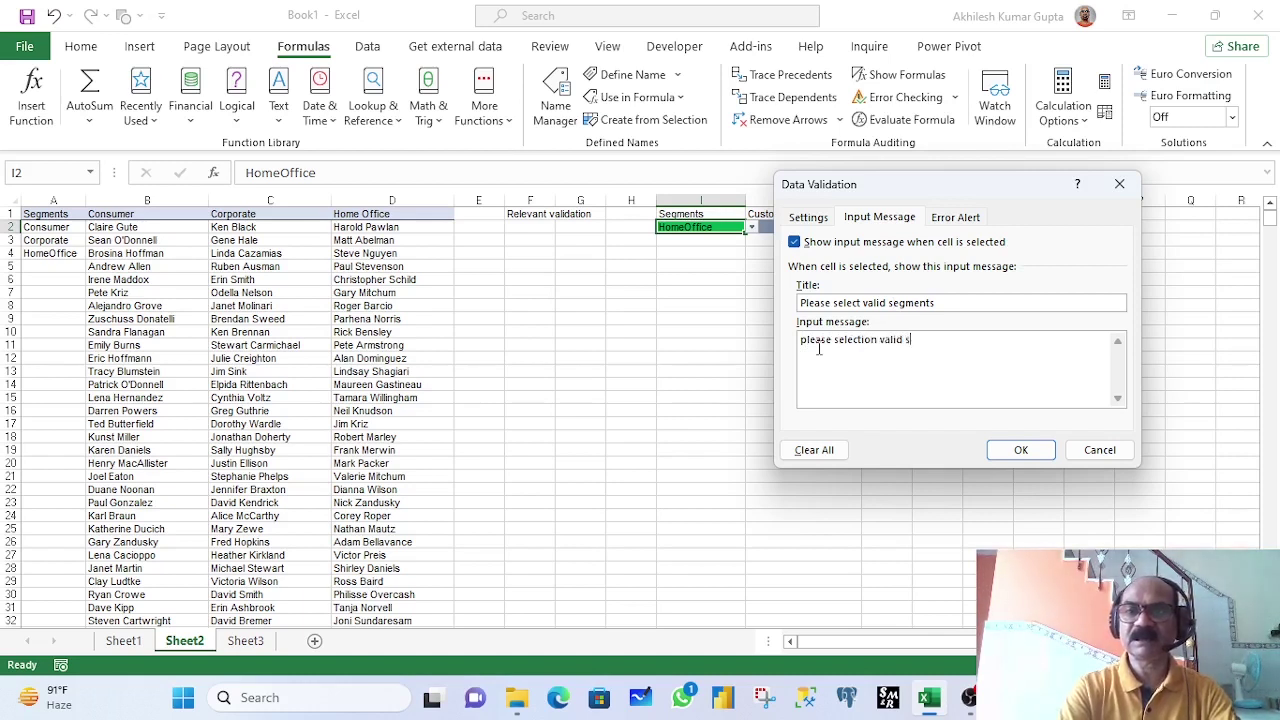
{"action": "type", "text": "egment from"}
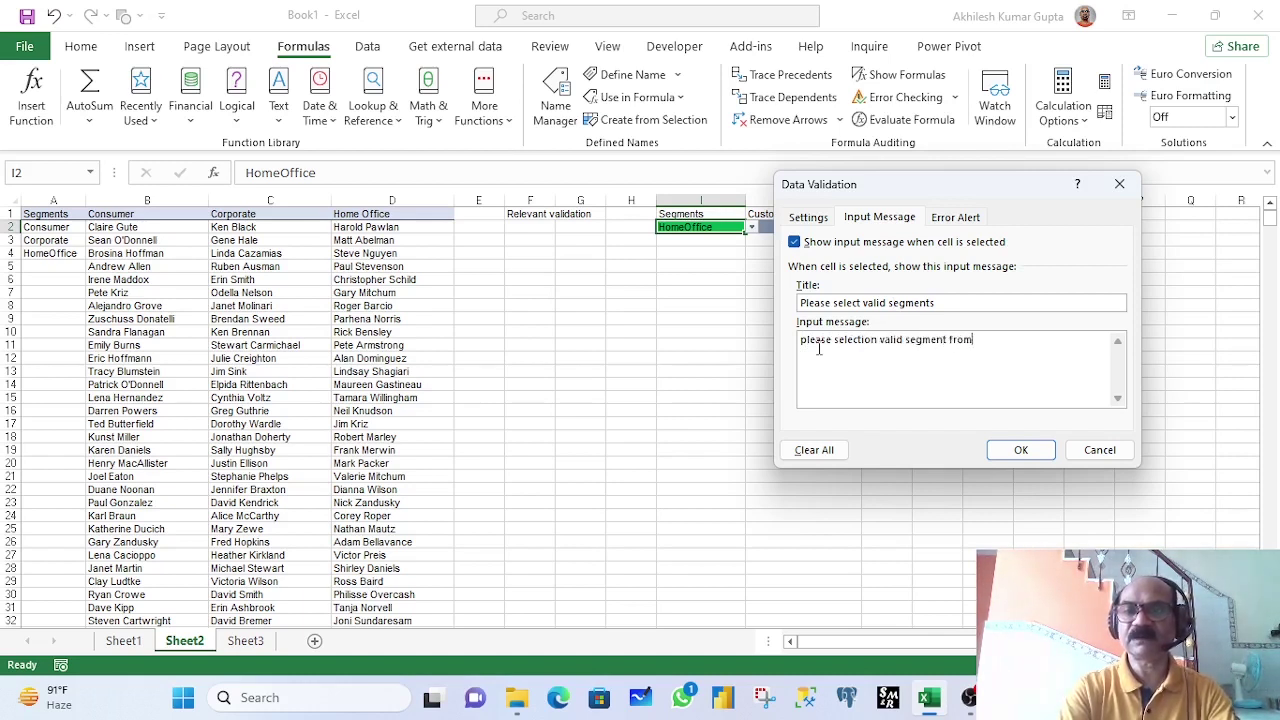
{"action": "type", "text": " drop down"}
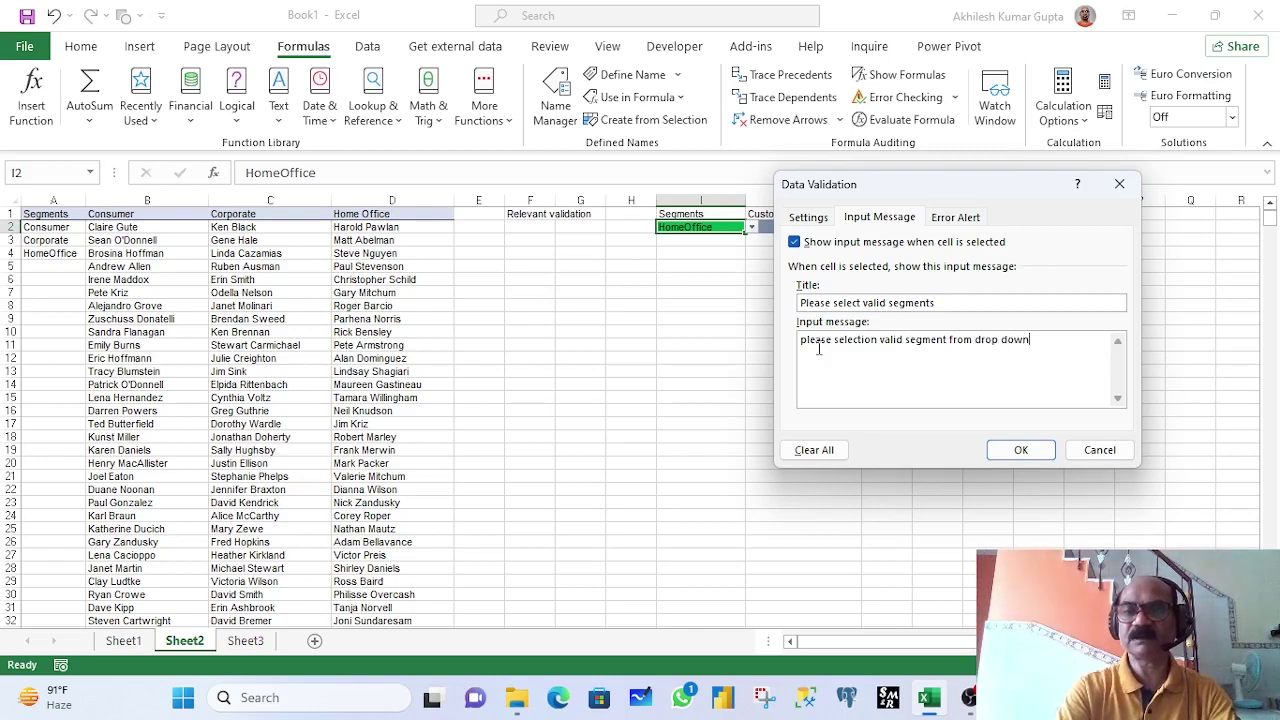
{"action": "type", "text": " list"}
{"action": "left_click", "coordinate": [1021, 449]}
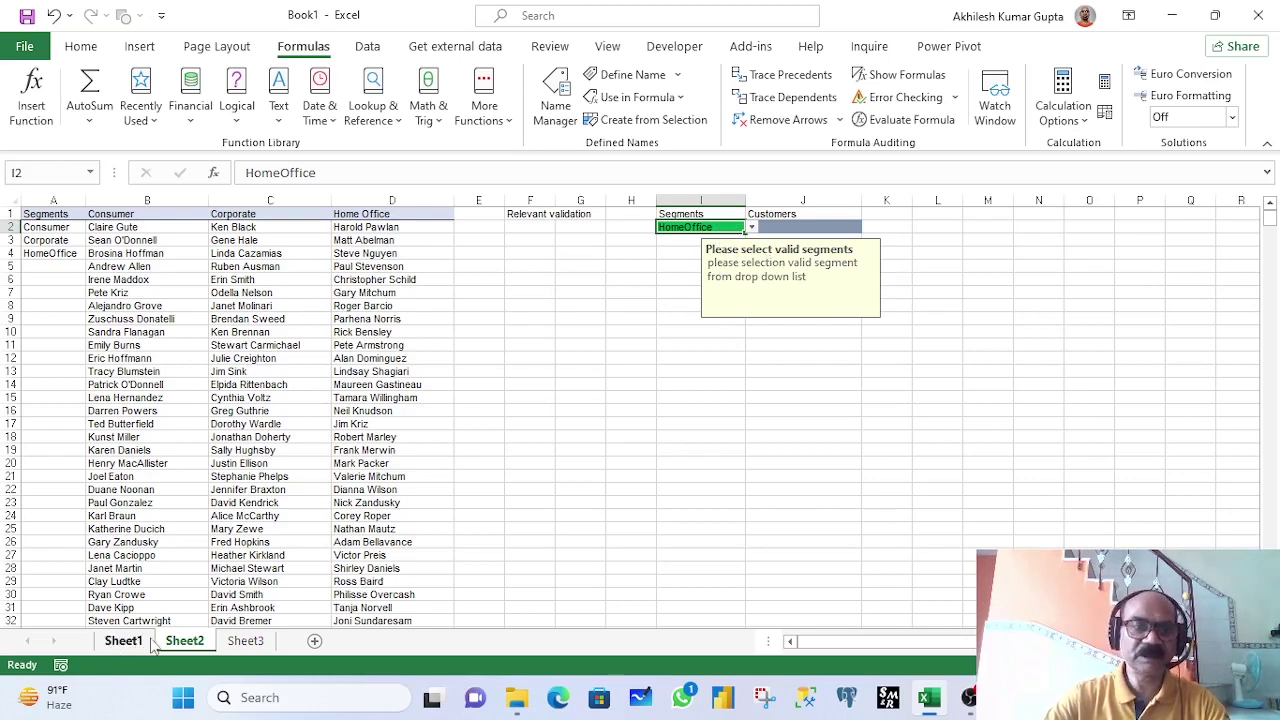
On Sheet3, check C1's state dropdown and bring up its Data Validation settings
{"action": "left_click", "coordinate": [247, 643]}
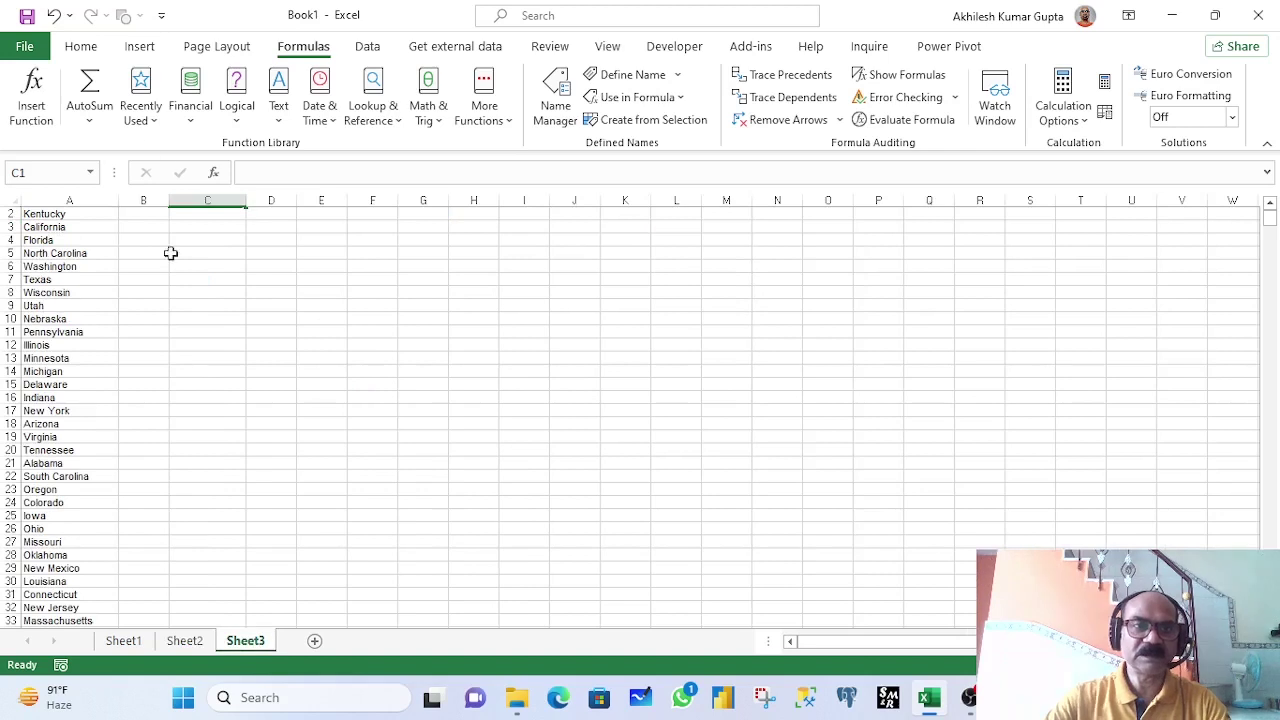
{"action": "scroll", "coordinate": [180, 258], "scroll_direction": "up", "scroll_amount": 1}
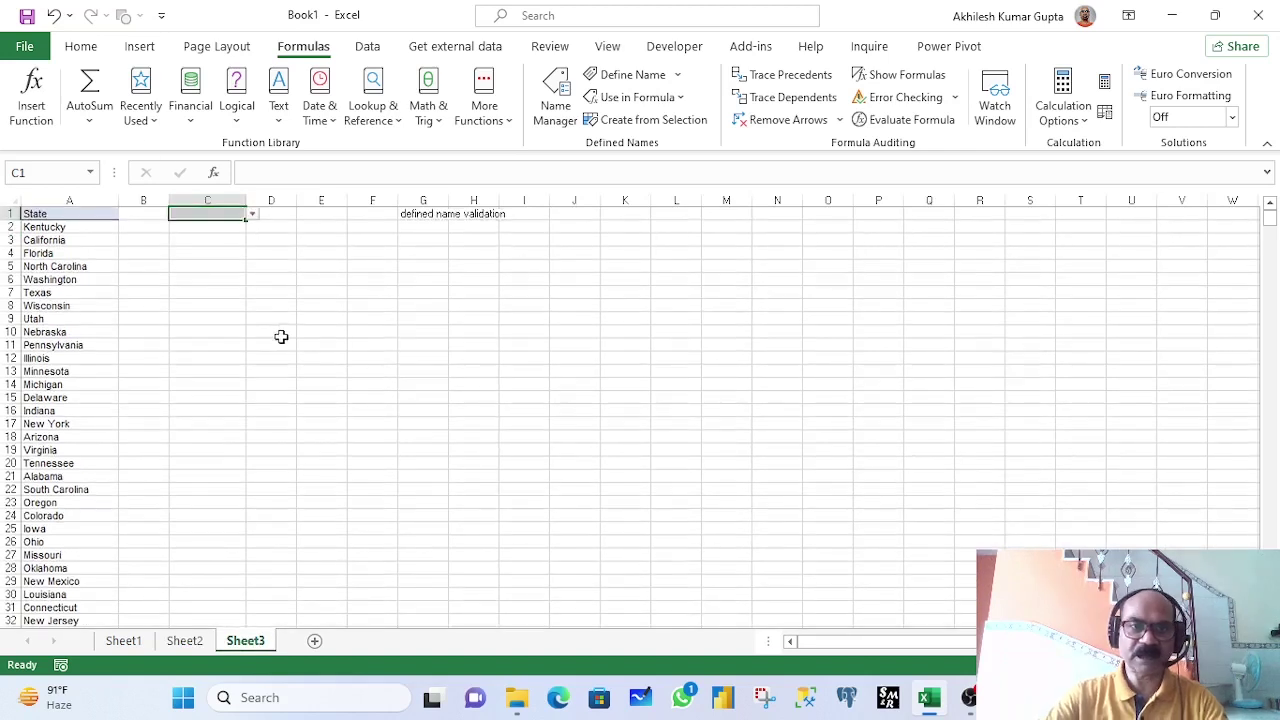
{"action": "left_click_drag", "start_coordinate": [234, 220], "coordinate": [254, 224]}
{"action": "left_click", "coordinate": [240, 212]}
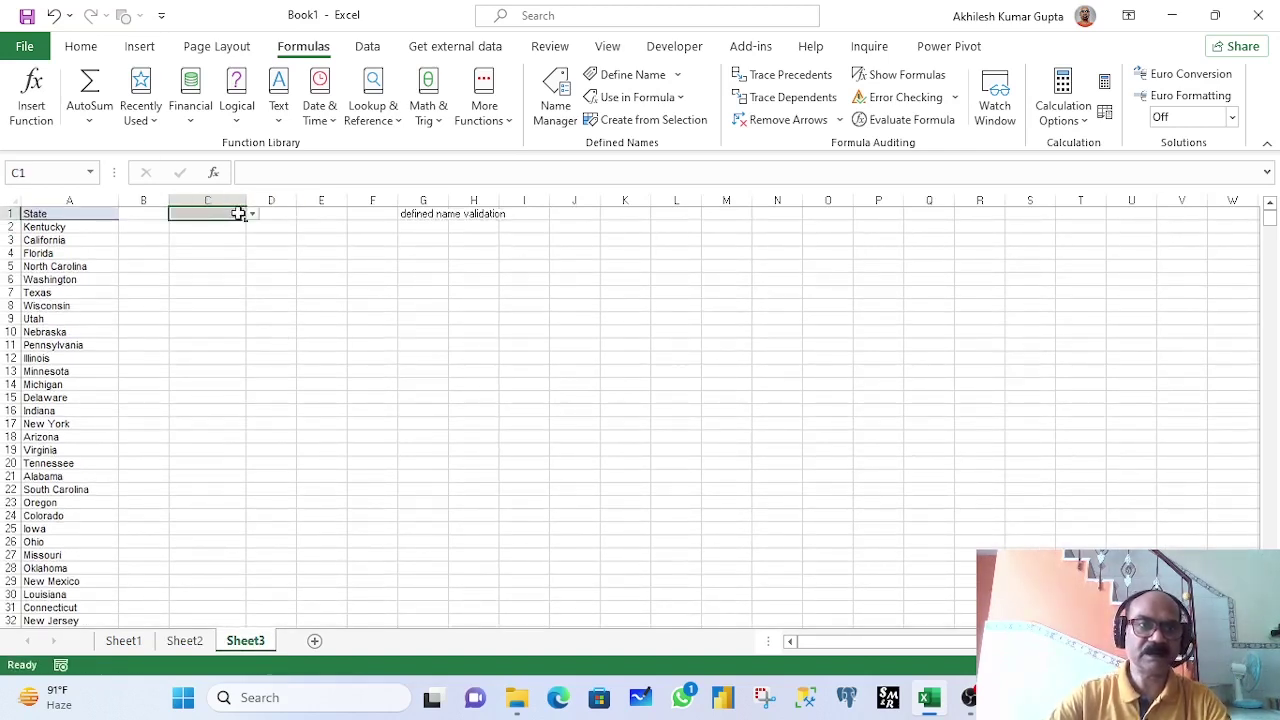
{"action": "left_click", "coordinate": [253, 216]}
{"action": "left_click", "coordinate": [216, 213]}
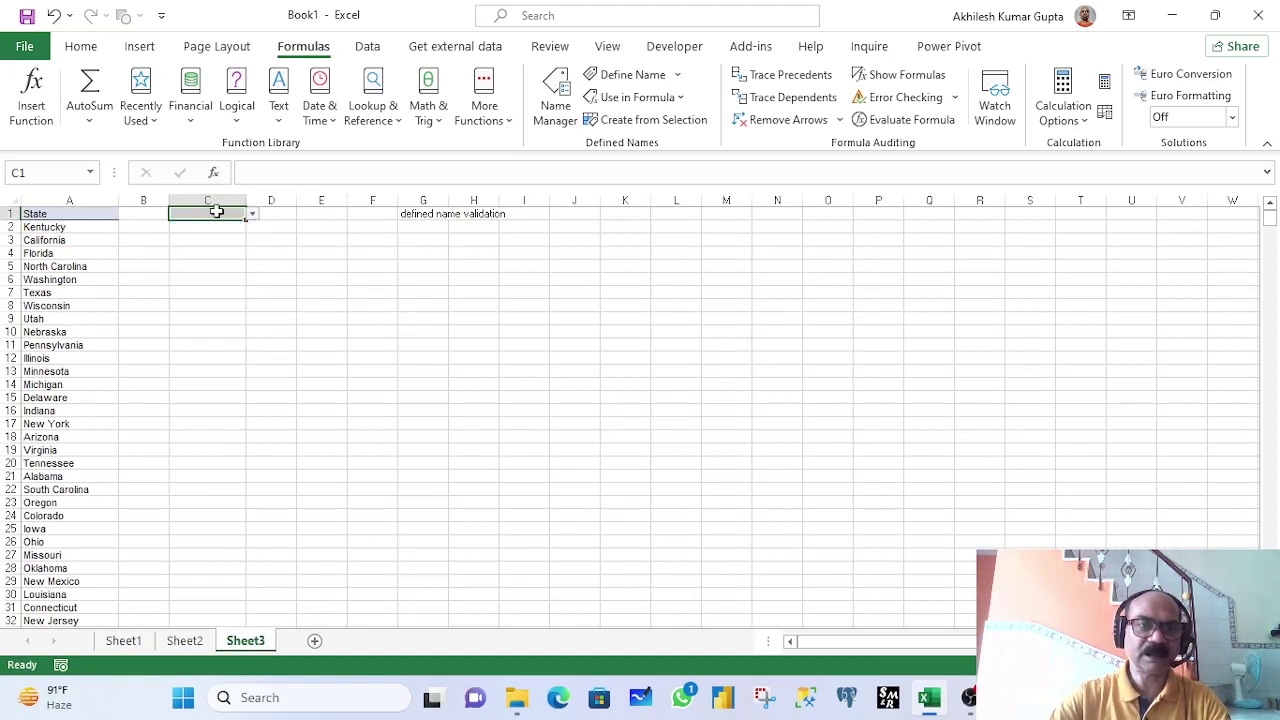
{"action": "key", "text": "alt+d"}
Set C1's Warning error alert titled 'enter name' with message 'you have entered wrong name pls check and try again'
{"action": "key", "text": "l"}
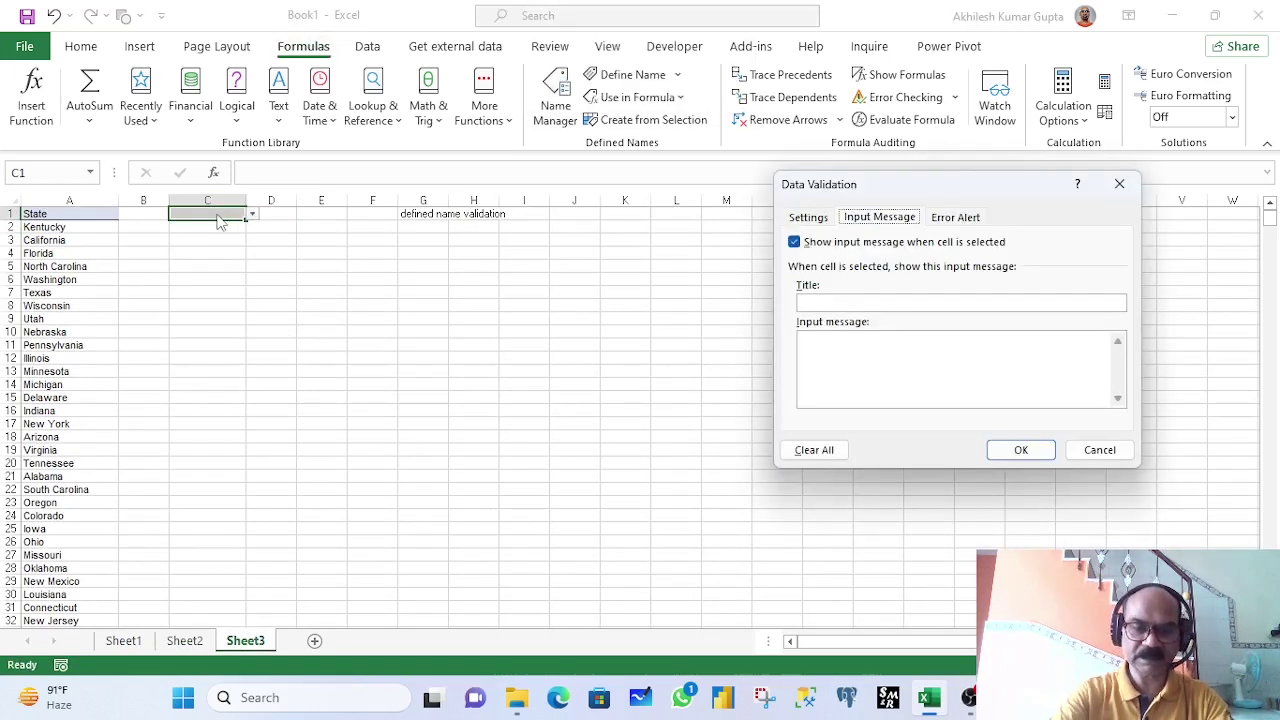
{"action": "left_click", "coordinate": [966, 222]}
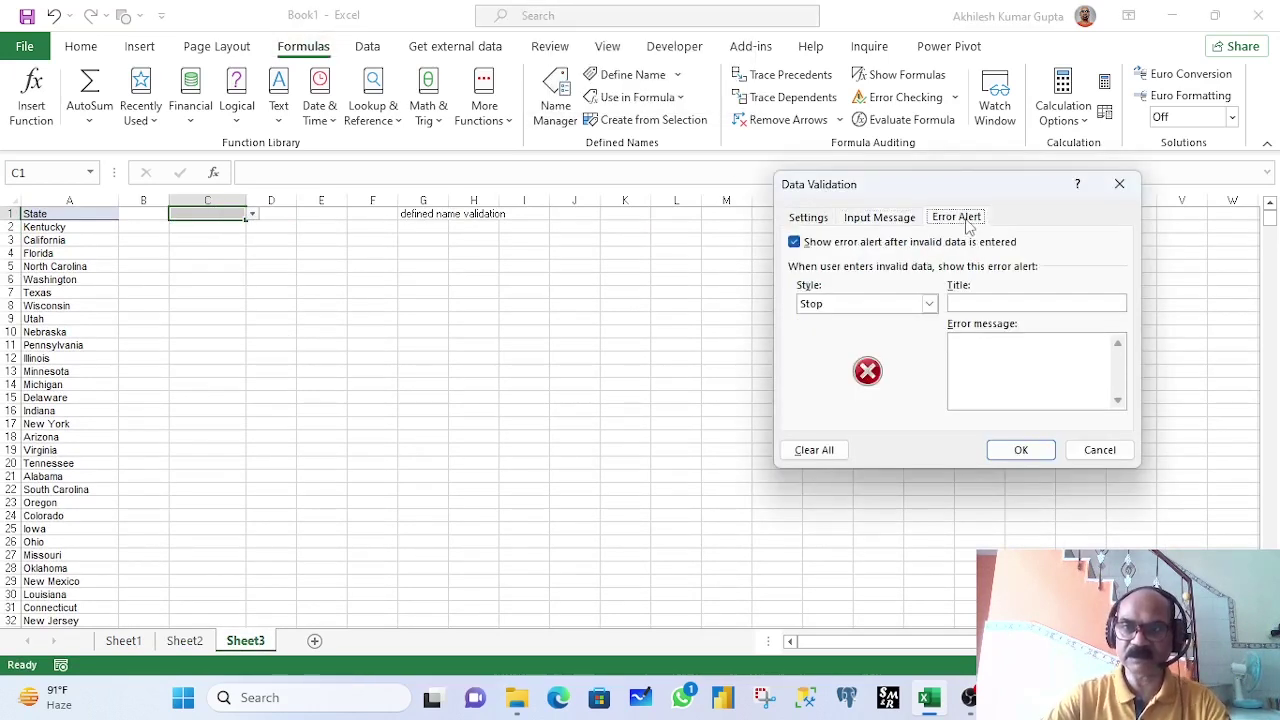
{"action": "left_click", "coordinate": [929, 304]}
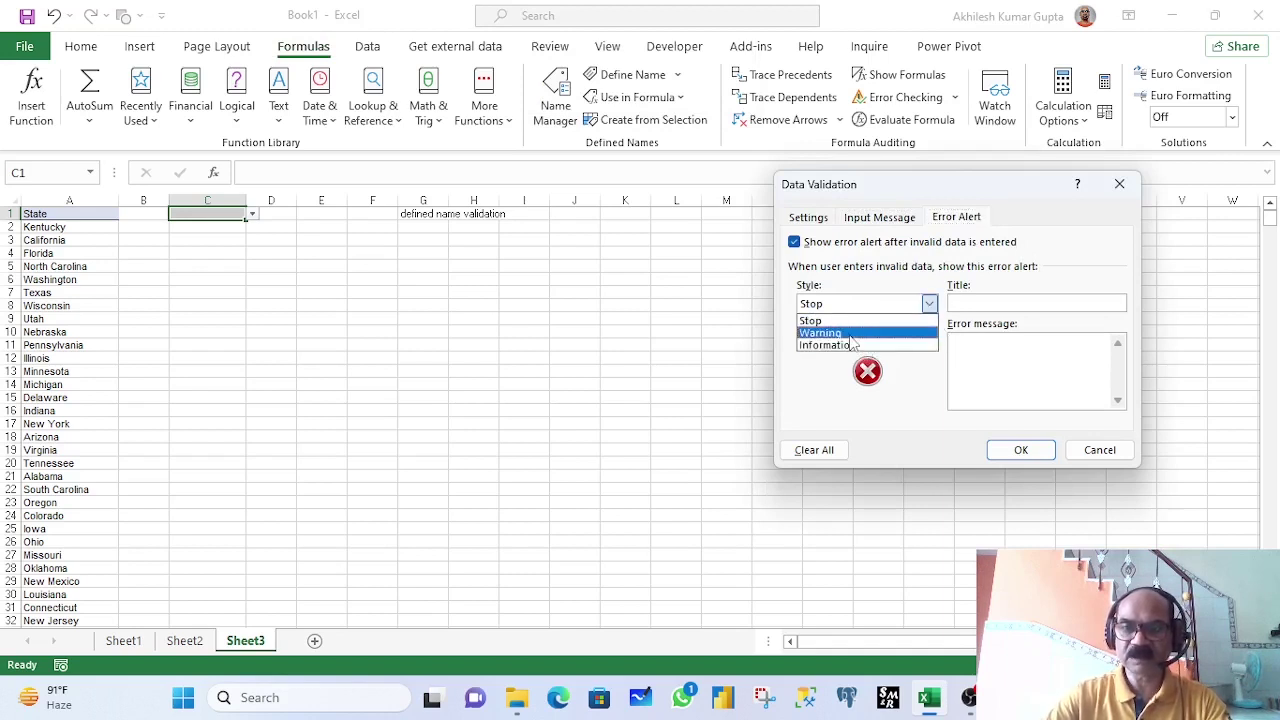
{"action": "left_click", "coordinate": [850, 333]}
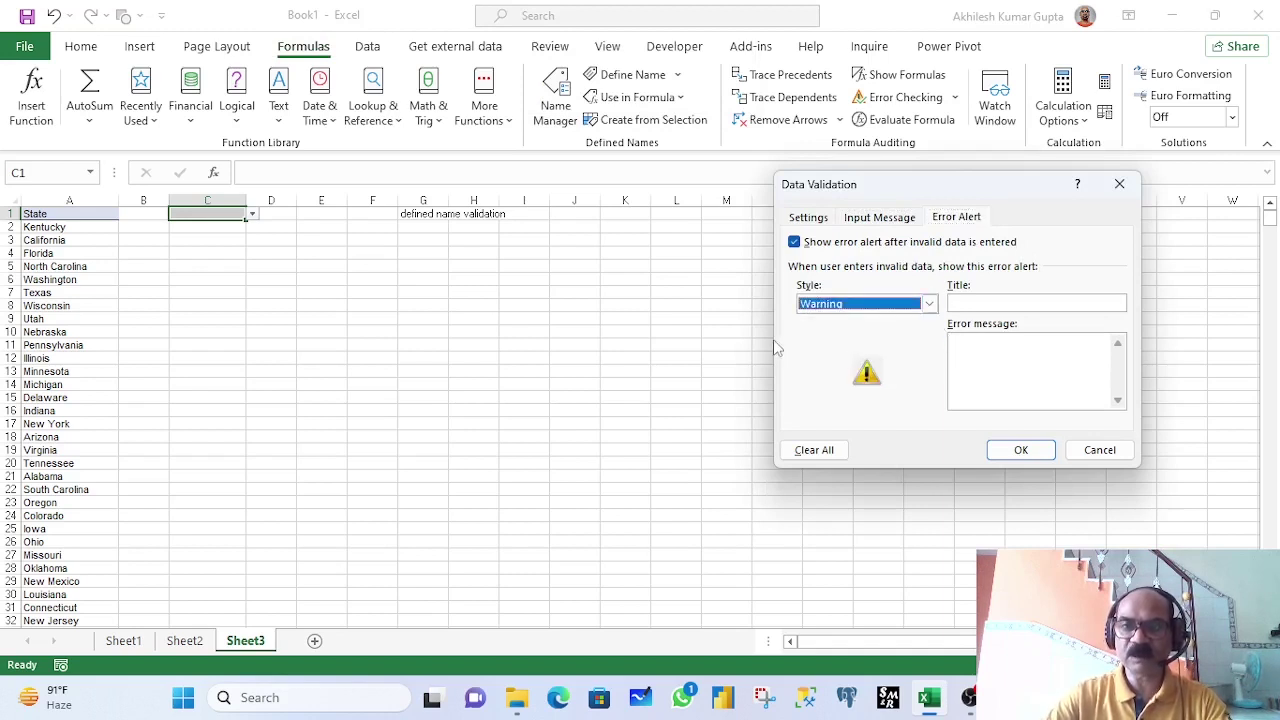
{"action": "left_click", "coordinate": [966, 304]}
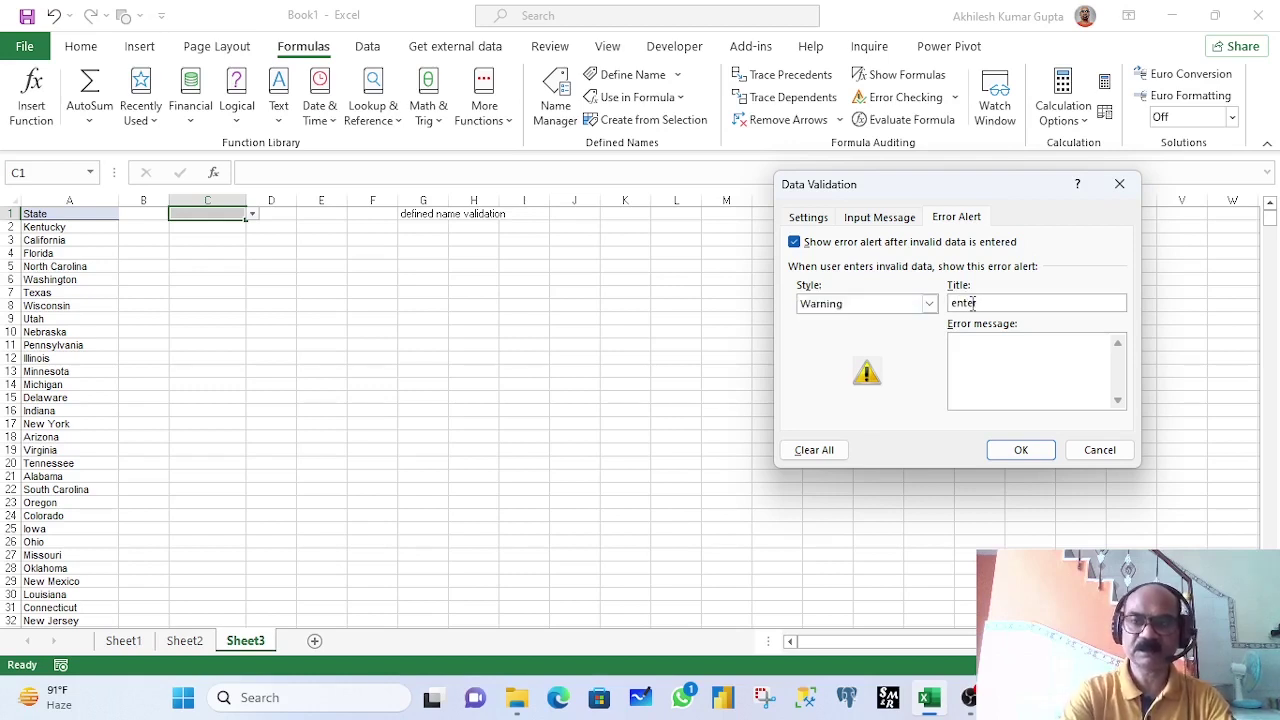
{"action": "type", "text": "enter name"}
{"action": "left_click", "coordinate": [980, 360]}
{"action": "type", "text": "you have"}
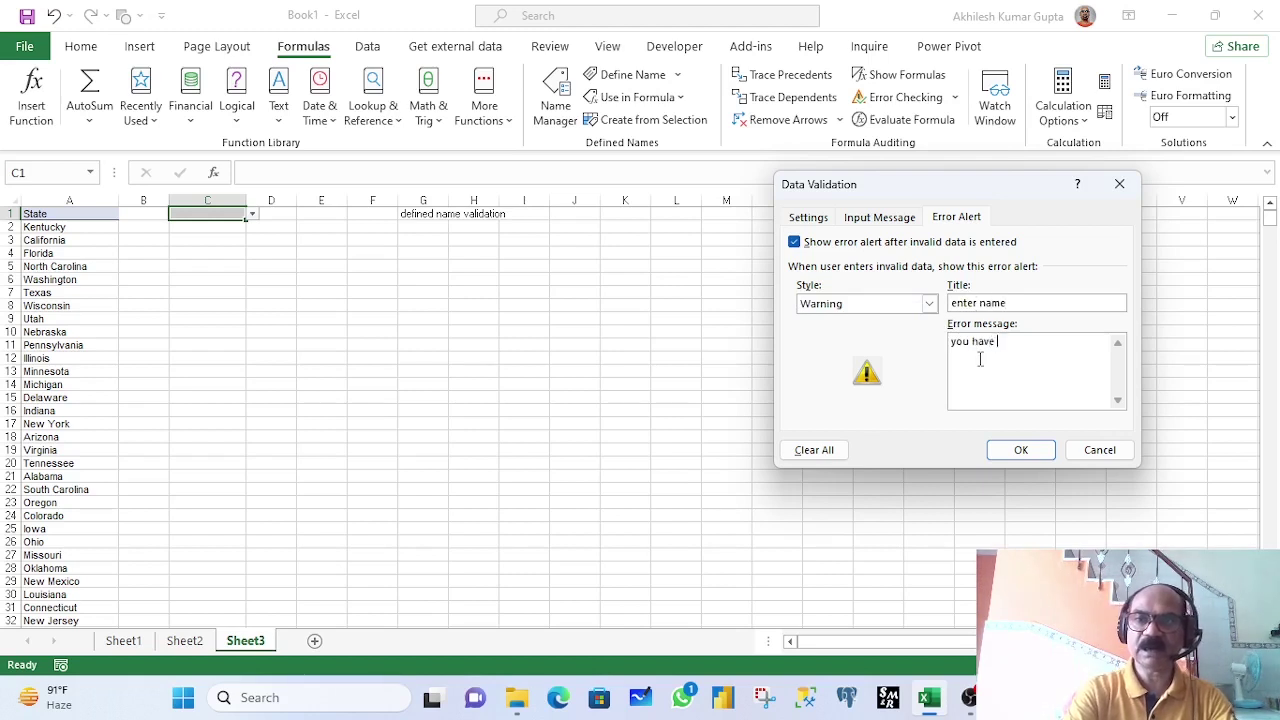
{"action": "type", "text": " ent"}
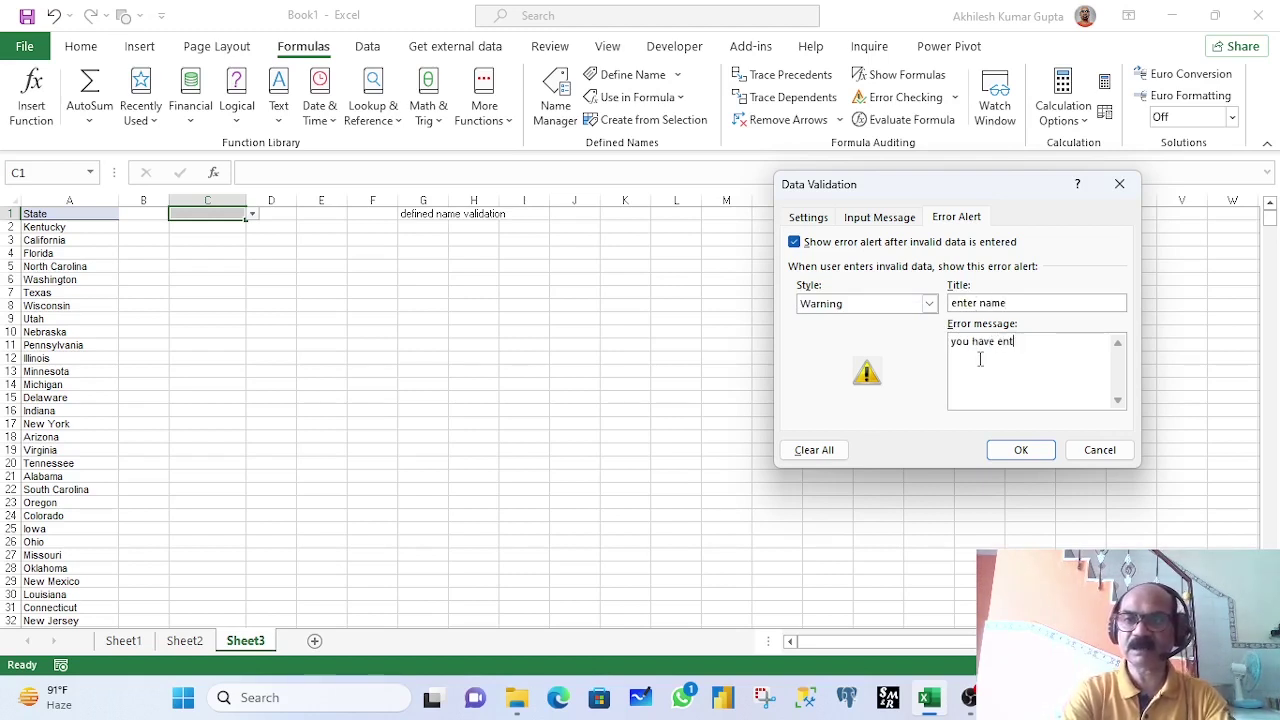
{"action": "type", "text": "ered wrong name pls check"}
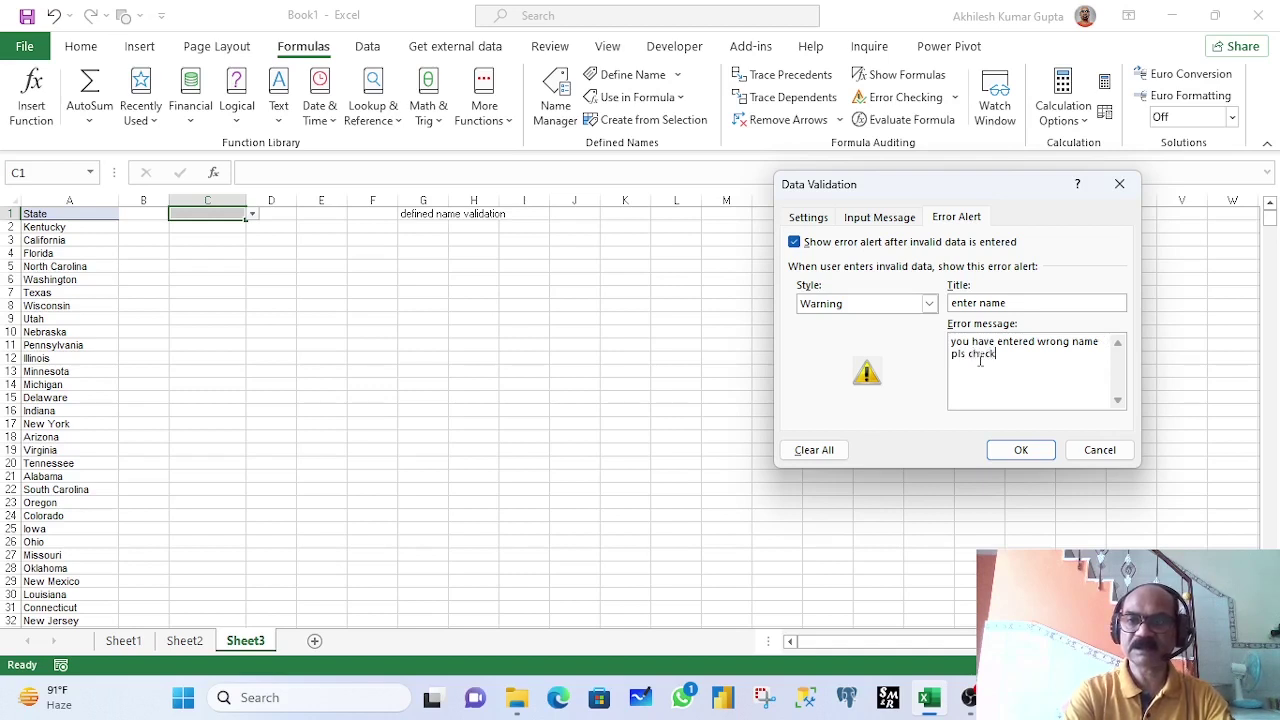
{"action": "type", "text": " and t"}
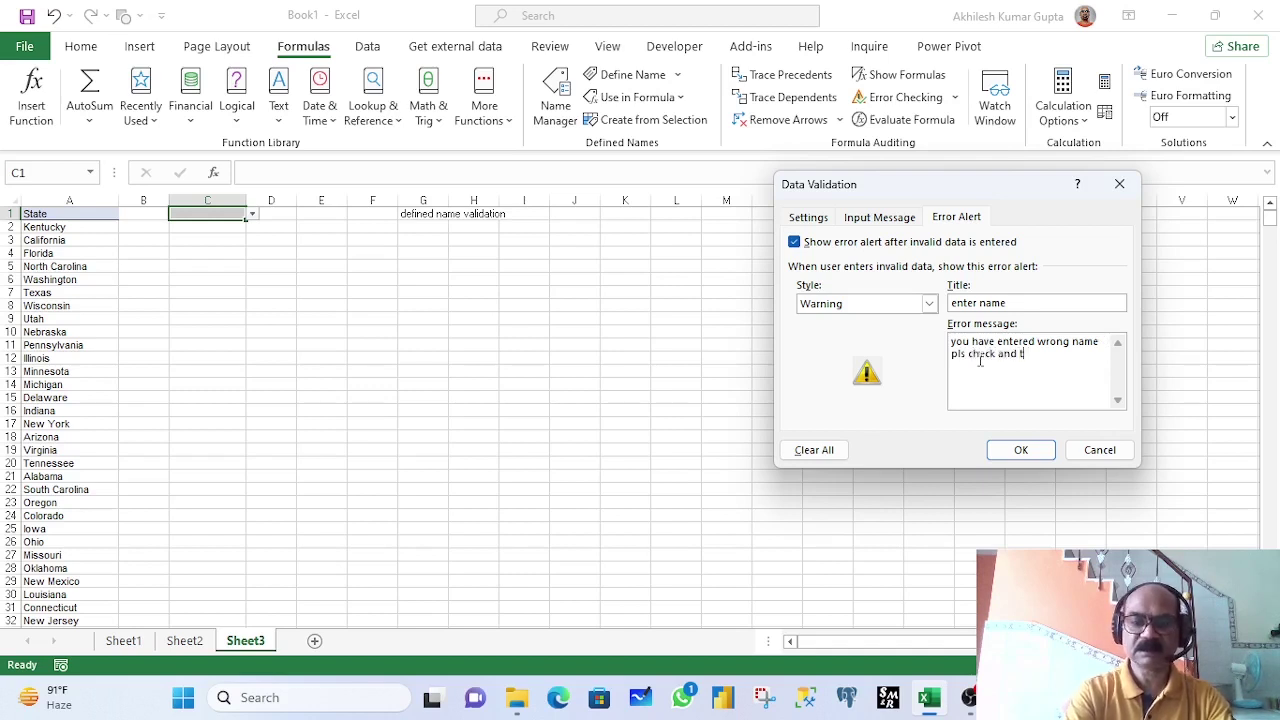
{"action": "type", "text": "ry again"}
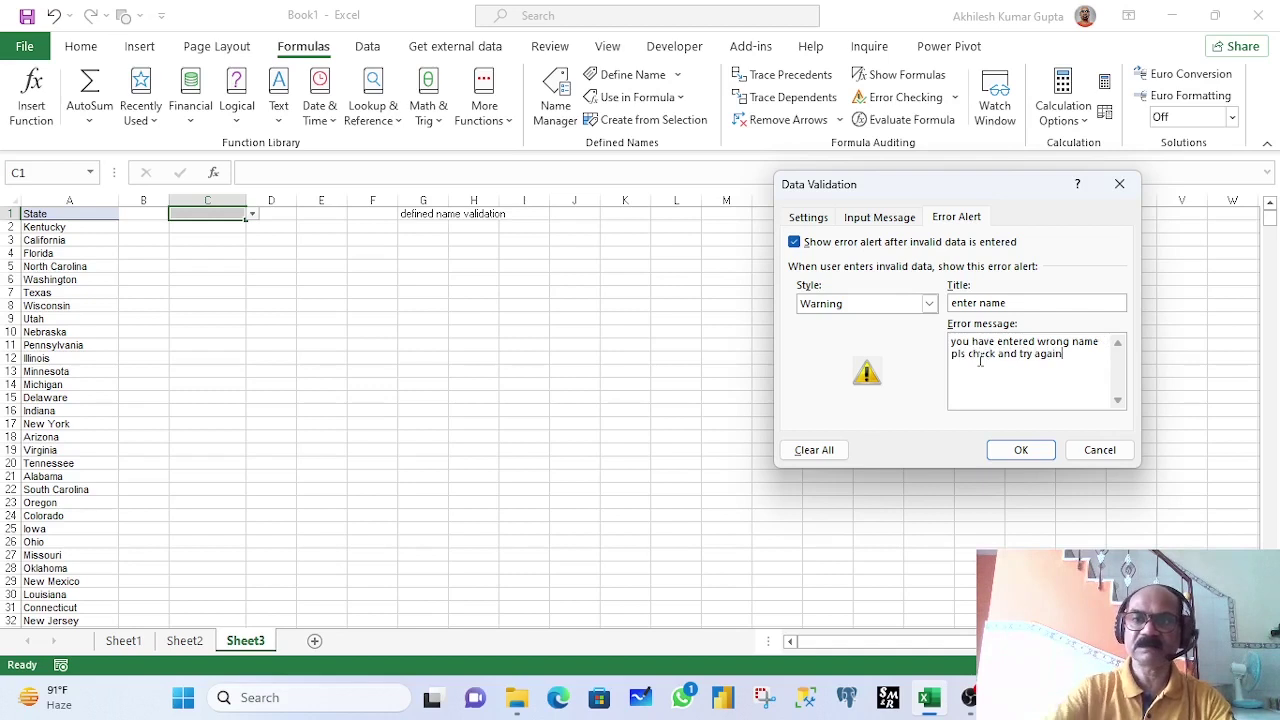
{"action": "left_click", "coordinate": [1020, 450]}
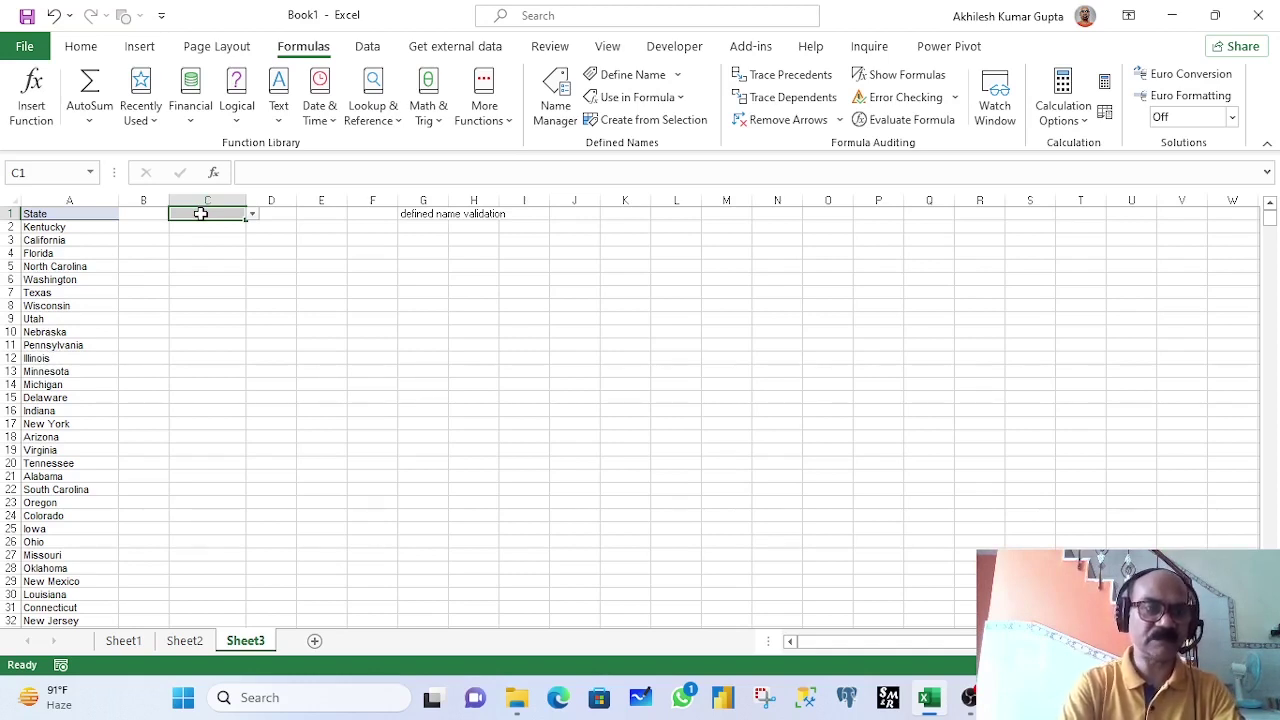
Enter an invalid state in C1 and accept it despite the warning alert
{"action": "type", "text": "utuh"}
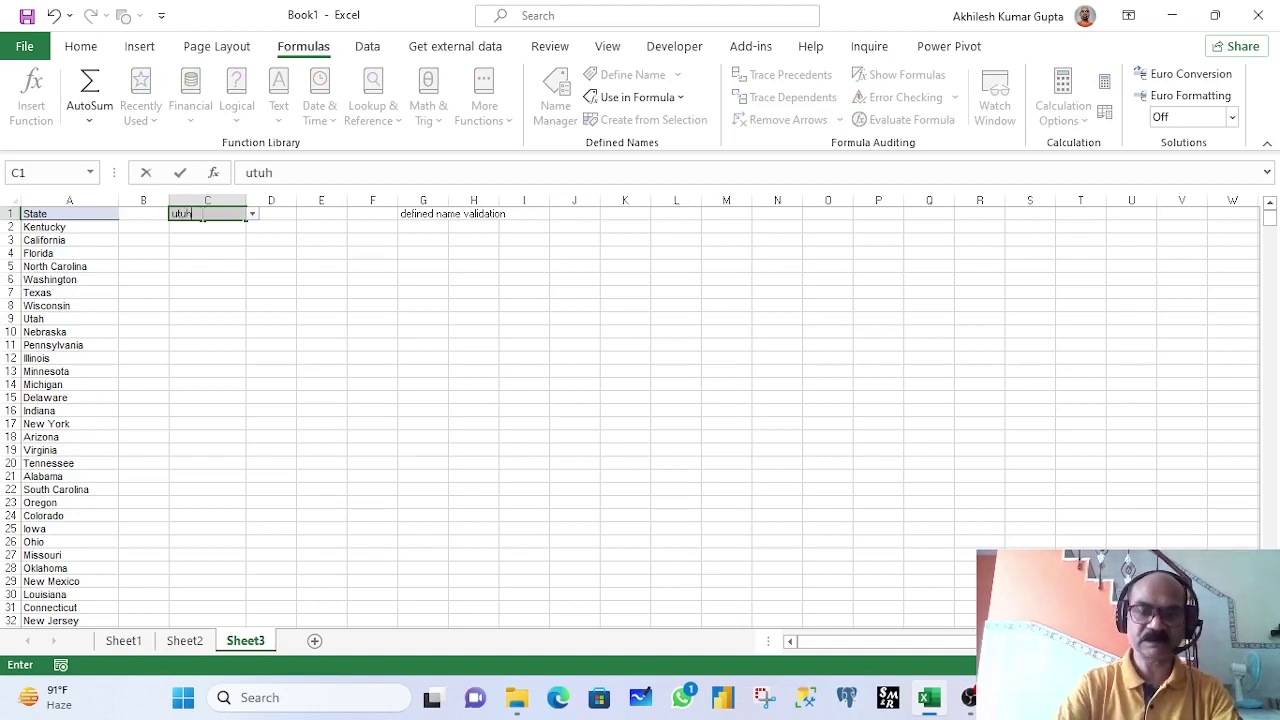
{"action": "key", "text": "Return"}
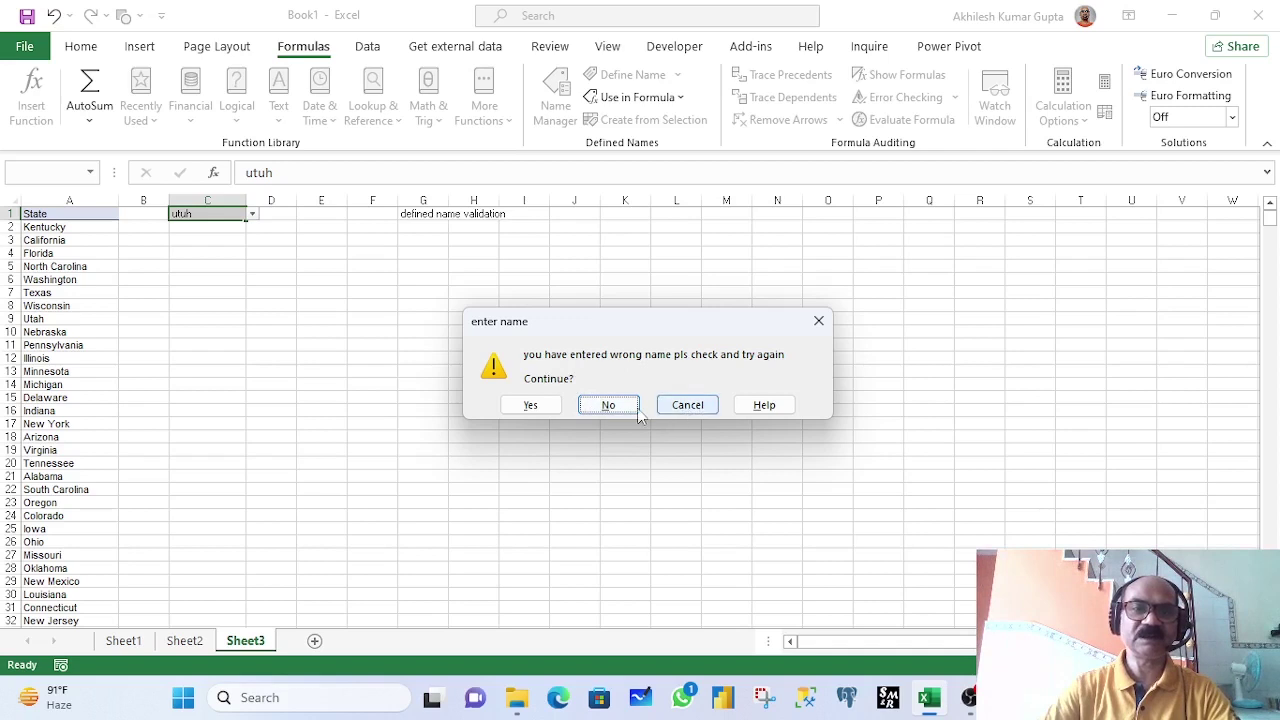
{"action": "left_click", "coordinate": [530, 404]}
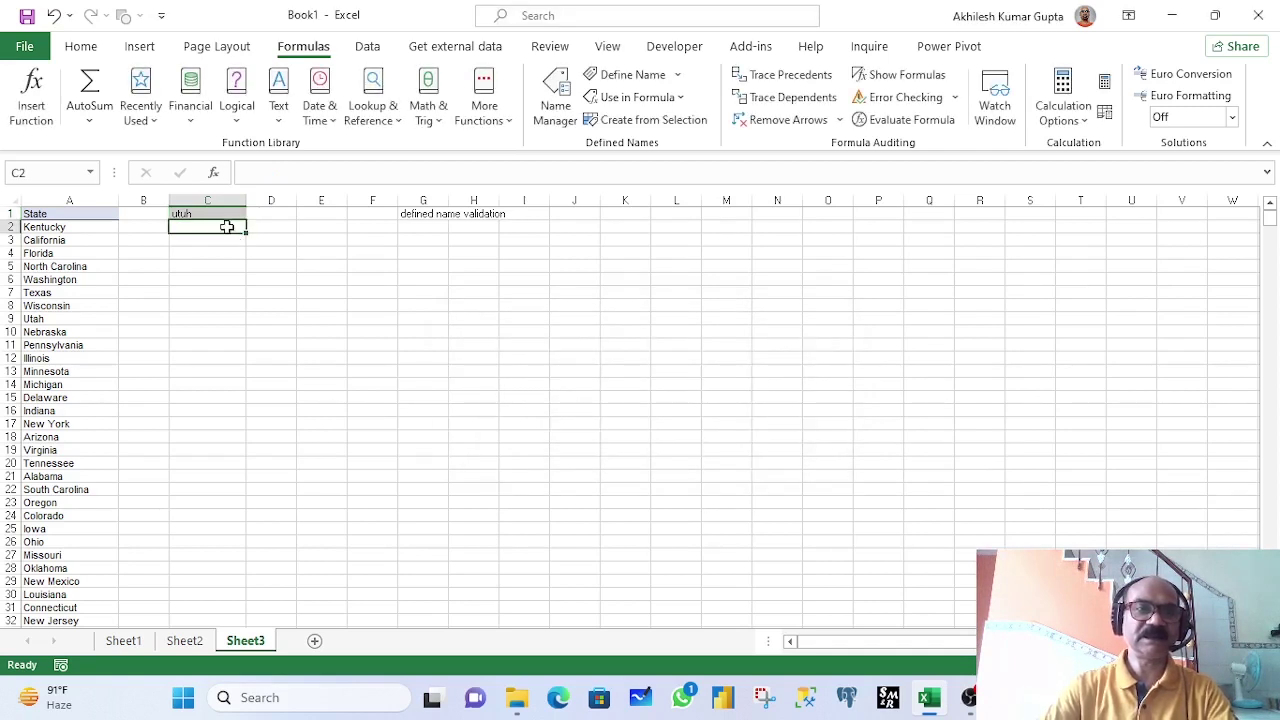
Choose California for C1 from its state dropdown list
{"action": "key", "text": "Up"}
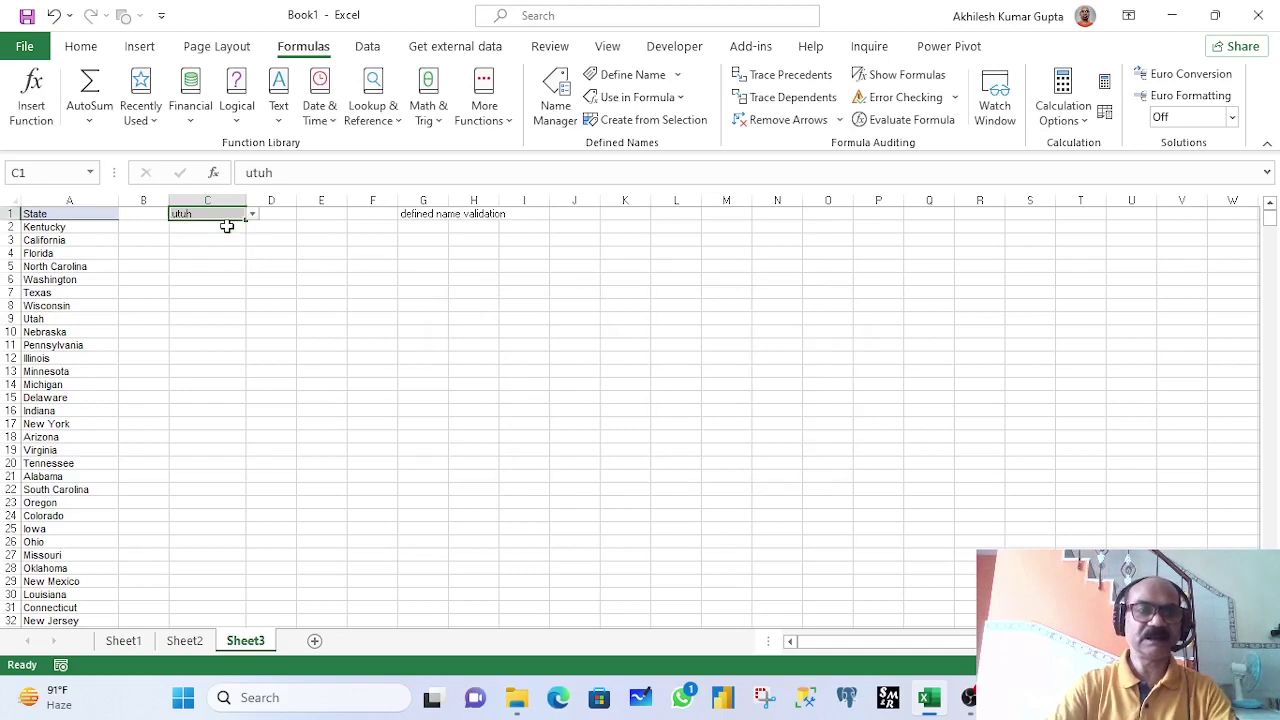
{"action": "key", "text": "alt+Down"}
{"action": "key", "text": "Down"}
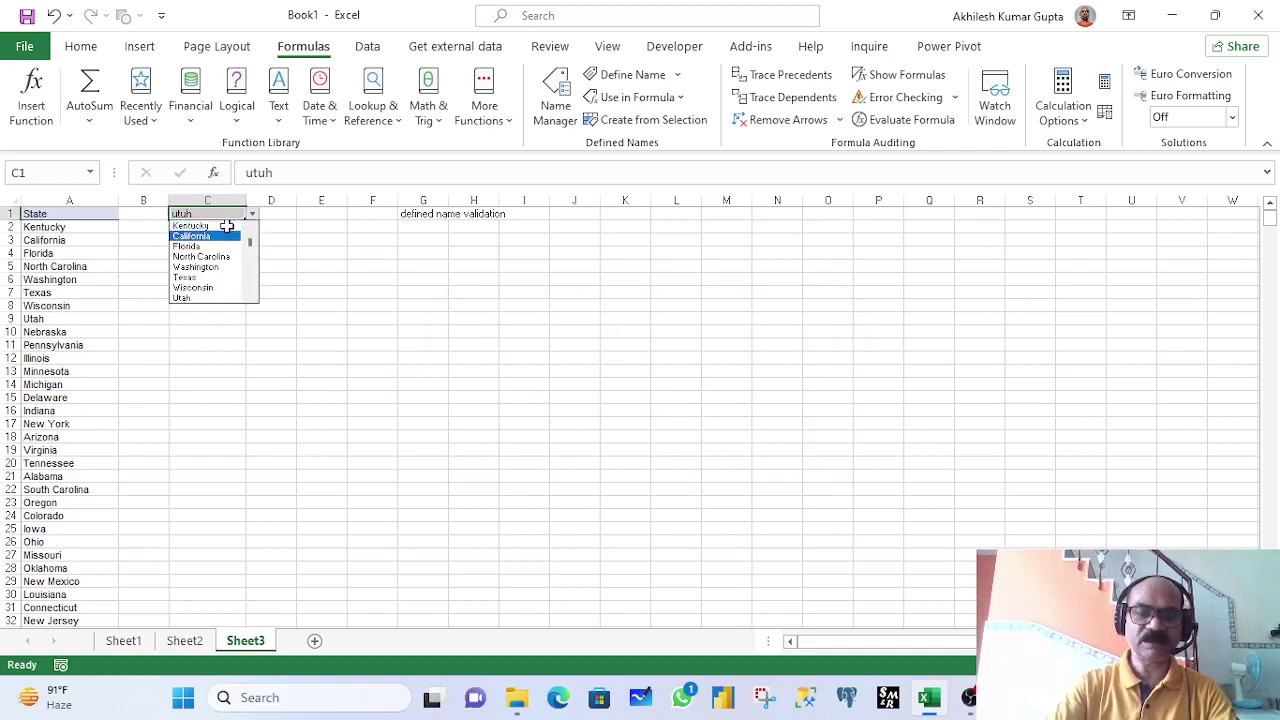
{"action": "key", "text": "Return"}
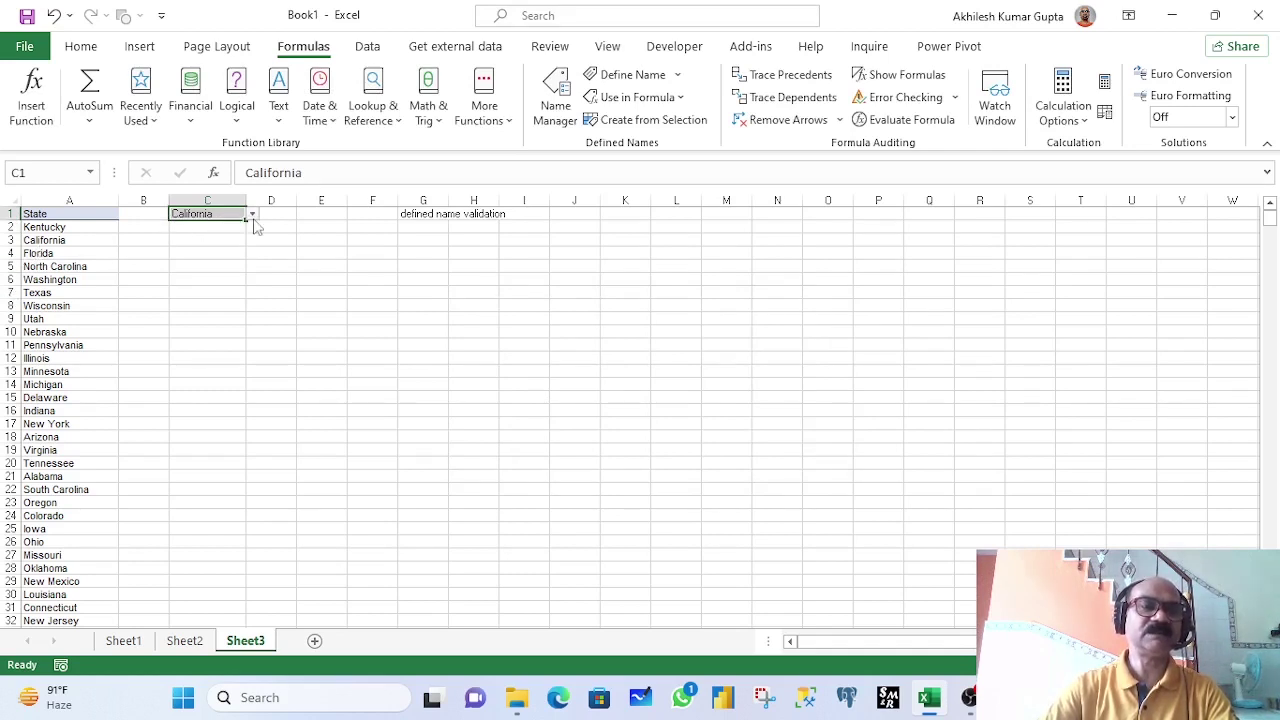
{"action": "left_click", "coordinate": [253, 214]}
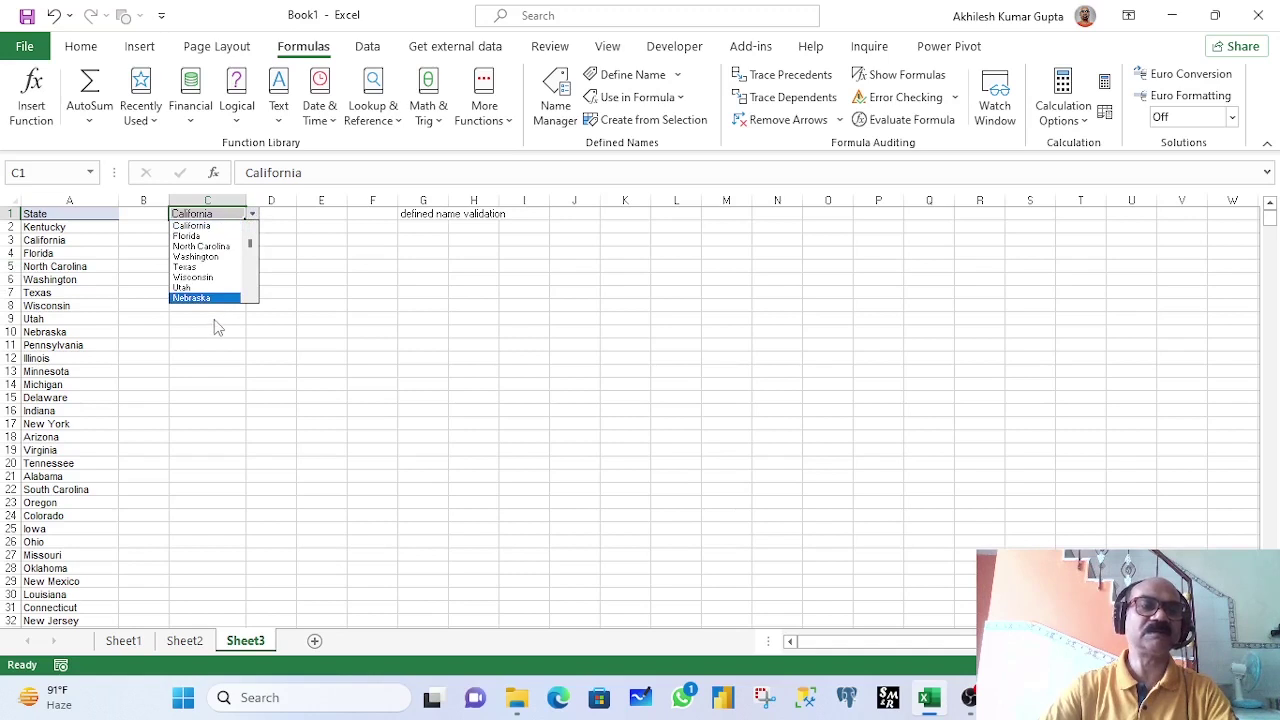
{"action": "left_click", "coordinate": [219, 336]}
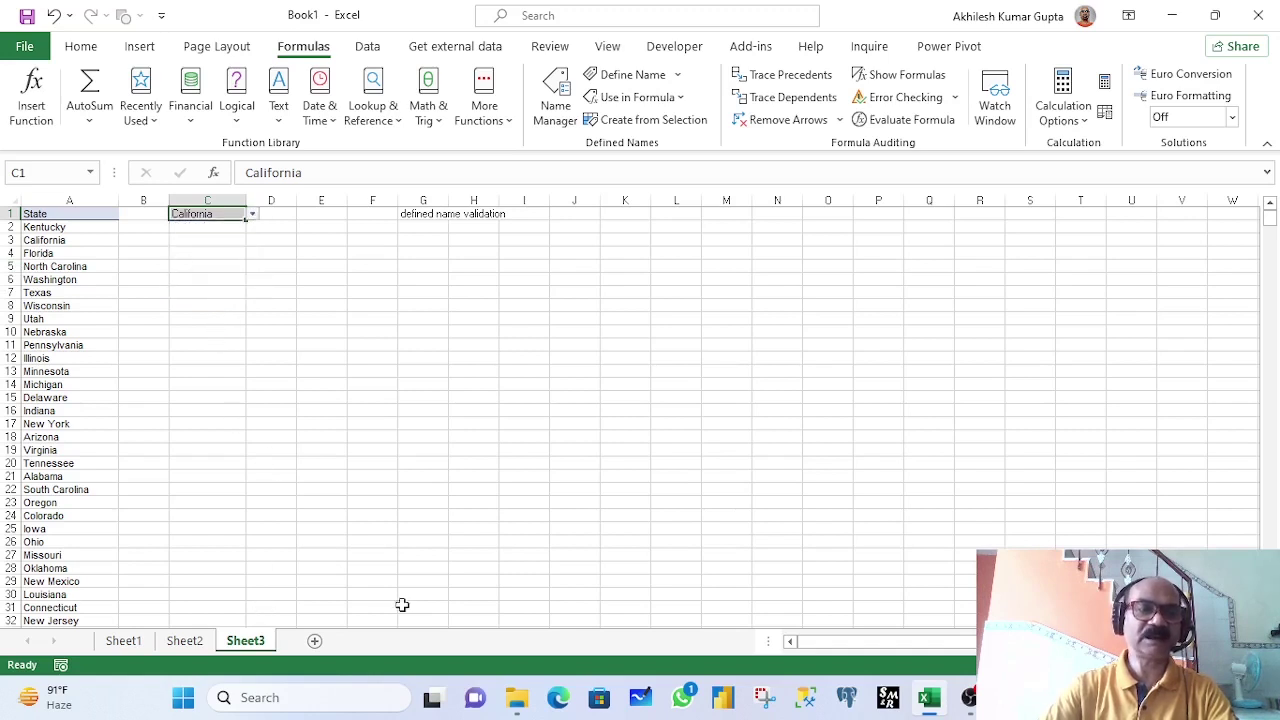
{"action": "key", "text": "alt+d"}
{"action": "key", "text": "l"}
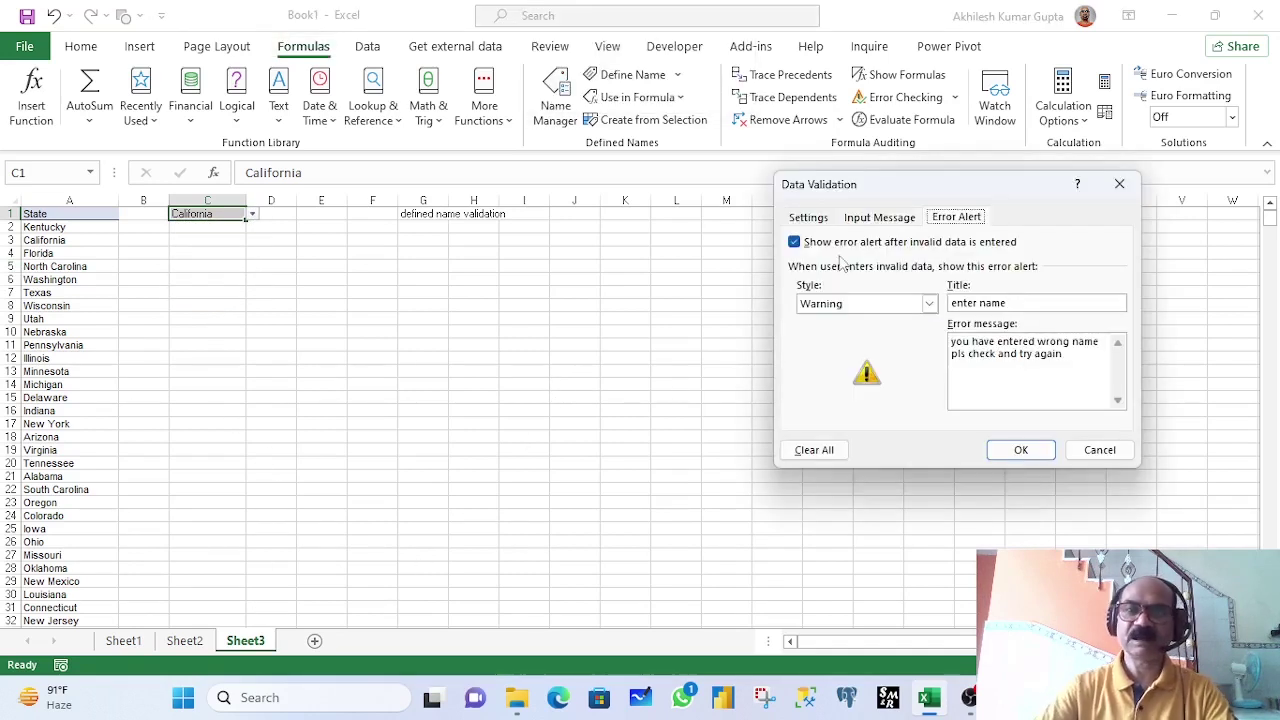
{"action": "left_click", "coordinate": [929, 305]}
{"action": "left_click", "coordinate": [845, 322]}
{"action": "left_click", "coordinate": [929, 303]}
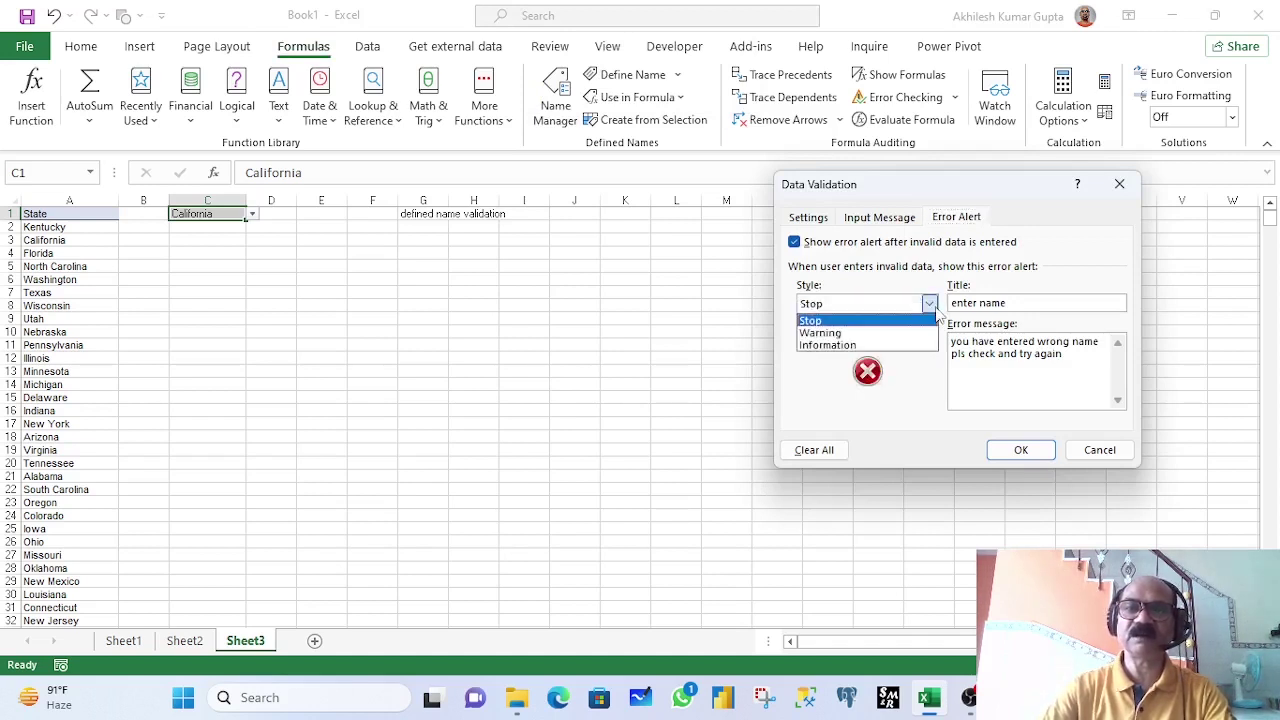
{"action": "left_click", "coordinate": [862, 346]}
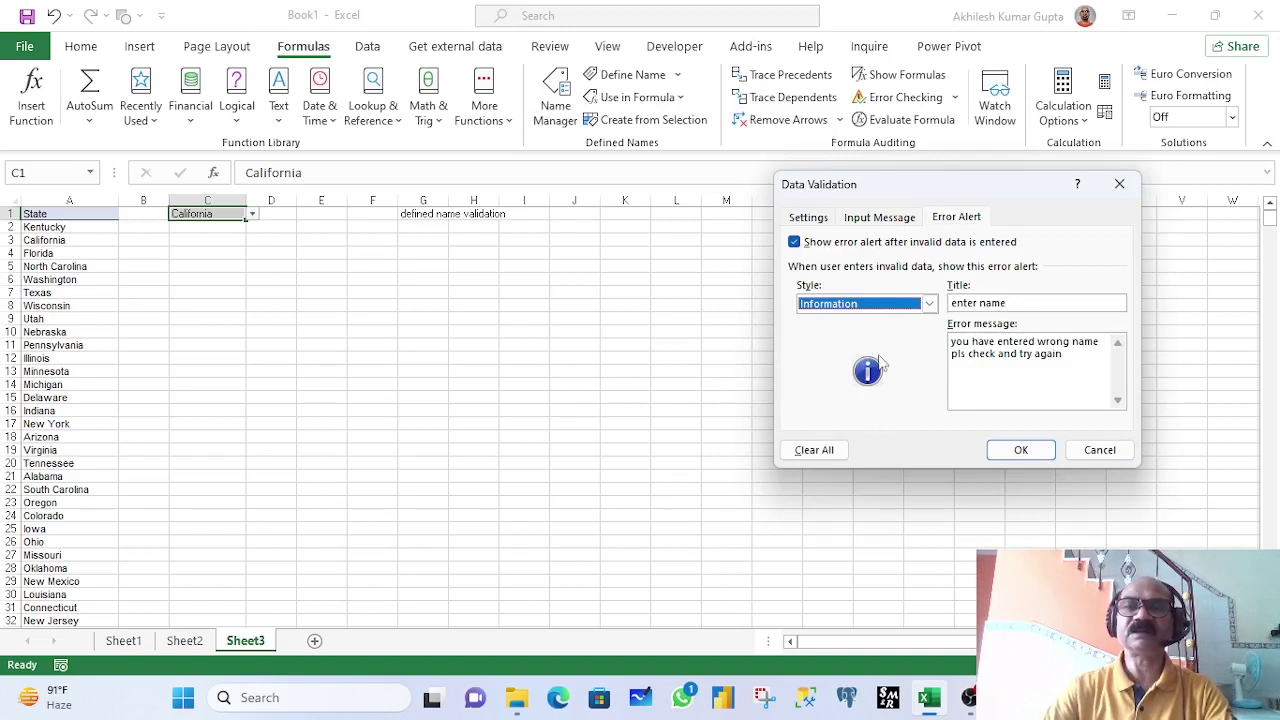
{"action": "left_click", "coordinate": [880, 217]}
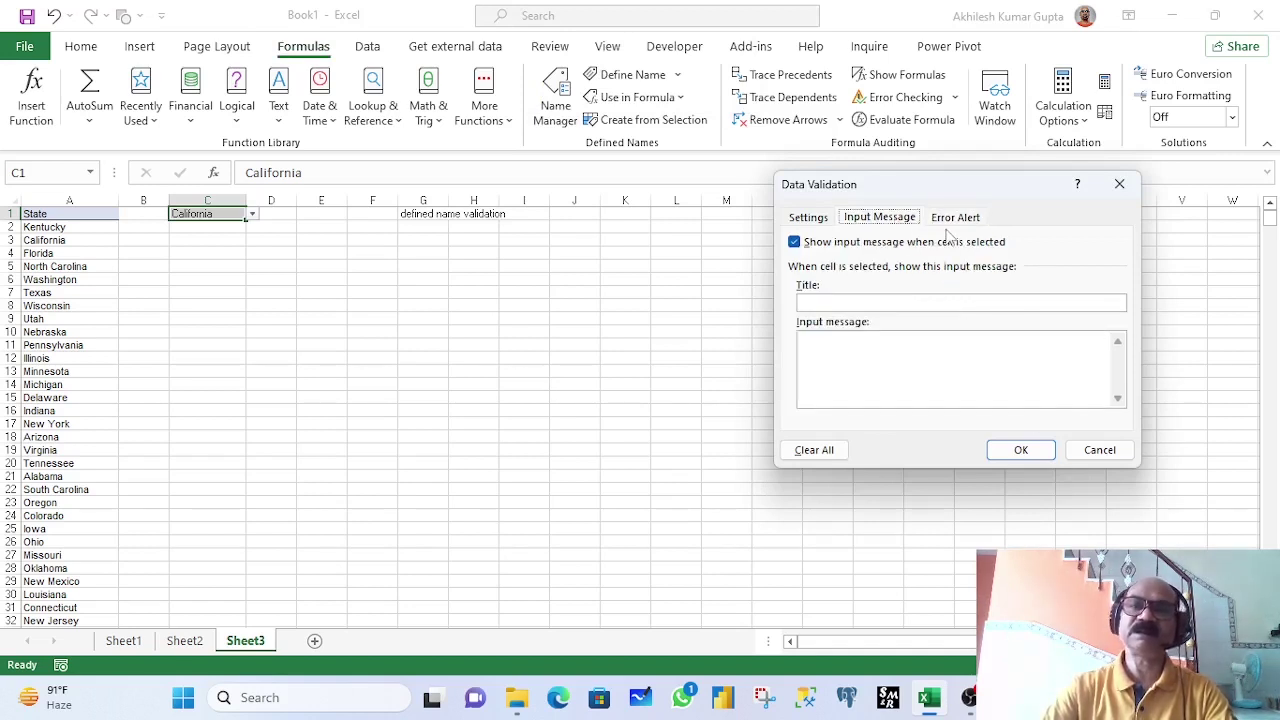
{"action": "left_click", "coordinate": [960, 217]}
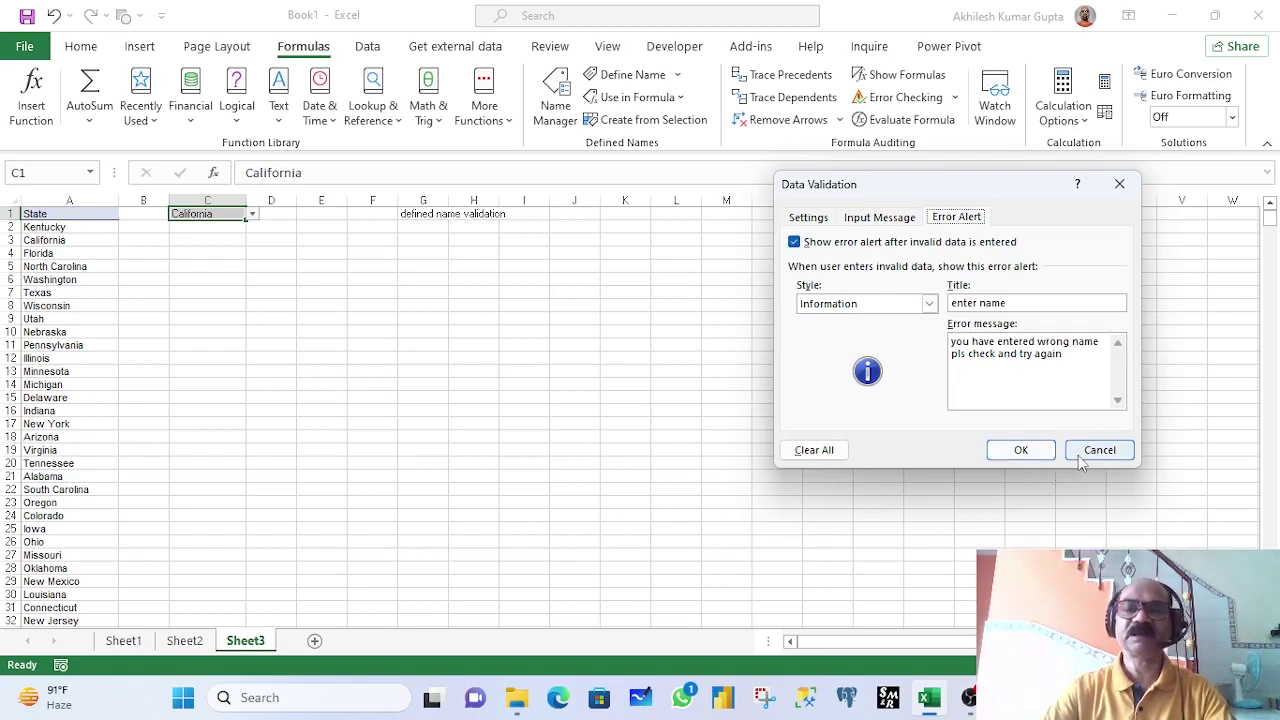
{"action": "left_click", "coordinate": [1093, 451]}
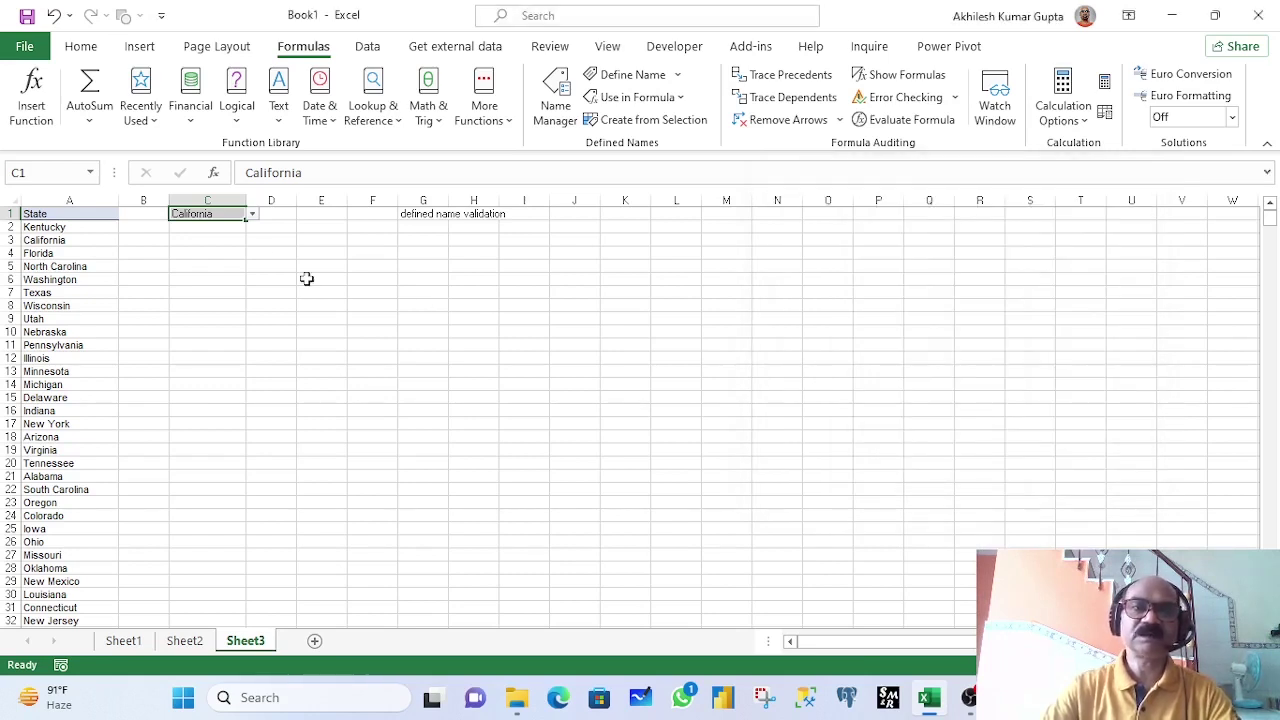